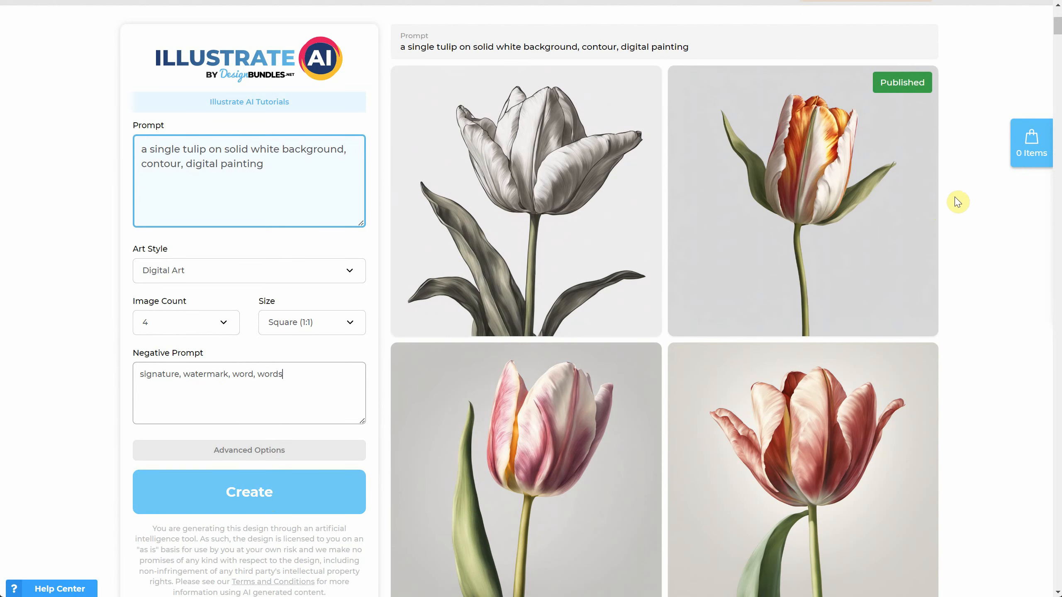
Open the larger view of the published orange-and-white tulip image among the generated results
{"action": "scroll", "coordinate": [956, 201], "scroll_direction": "down", "scroll_amount": 1}
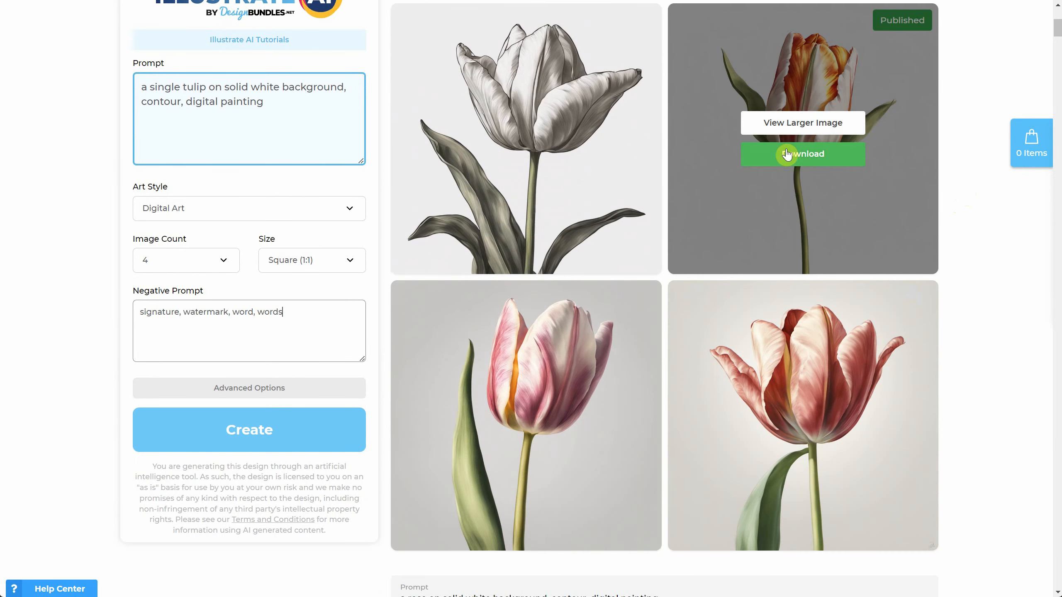
{"action": "left_click", "coordinate": [788, 125]}
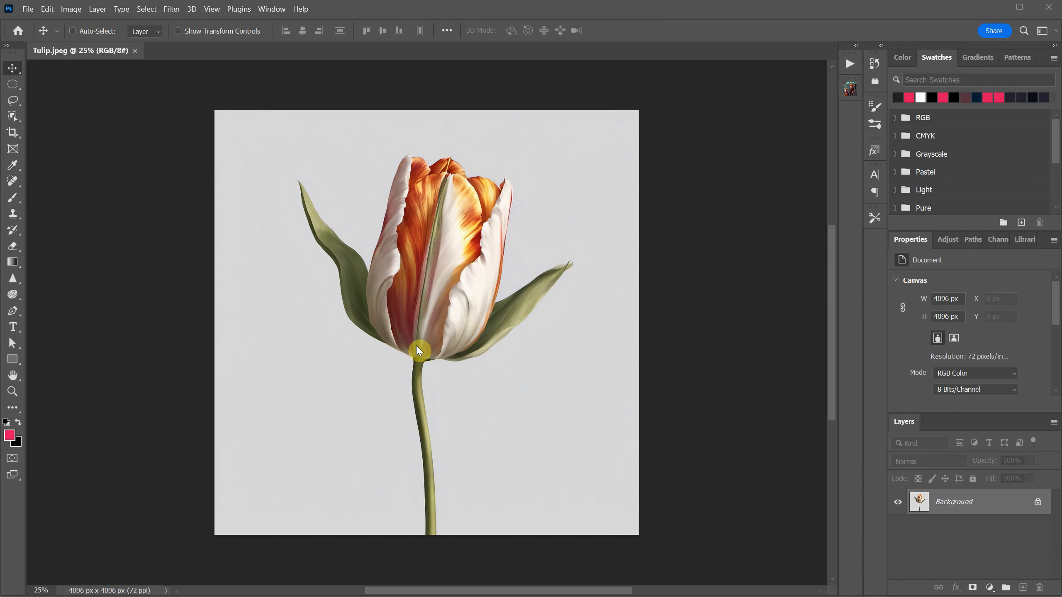
Select the whole tulip by framing it with the Object Selection Tool in Rectangle mode
{"action": "left_click", "coordinate": [15, 120]}
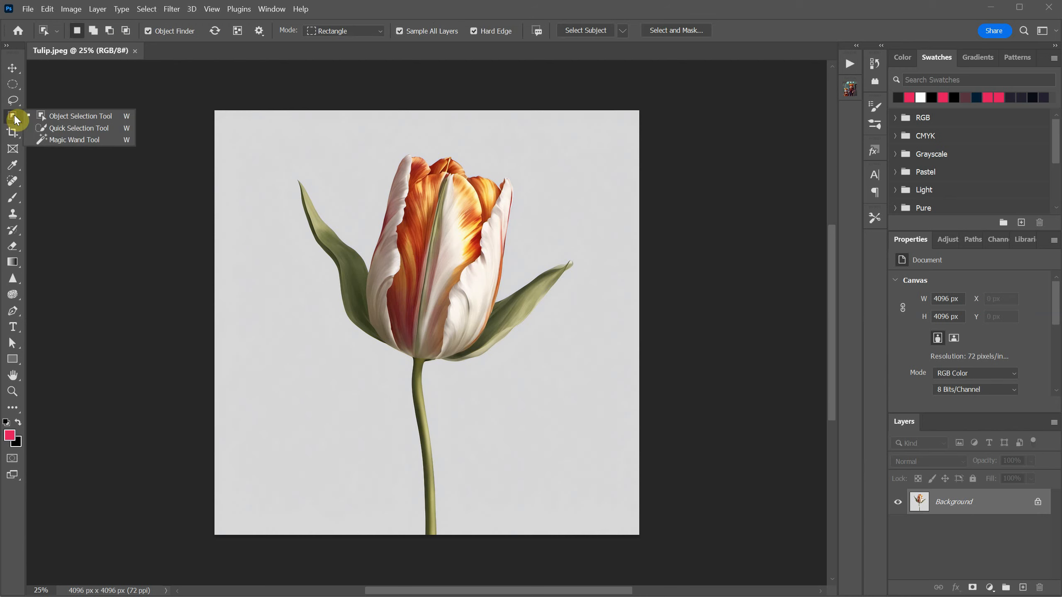
{"action": "left_click", "coordinate": [67, 117]}
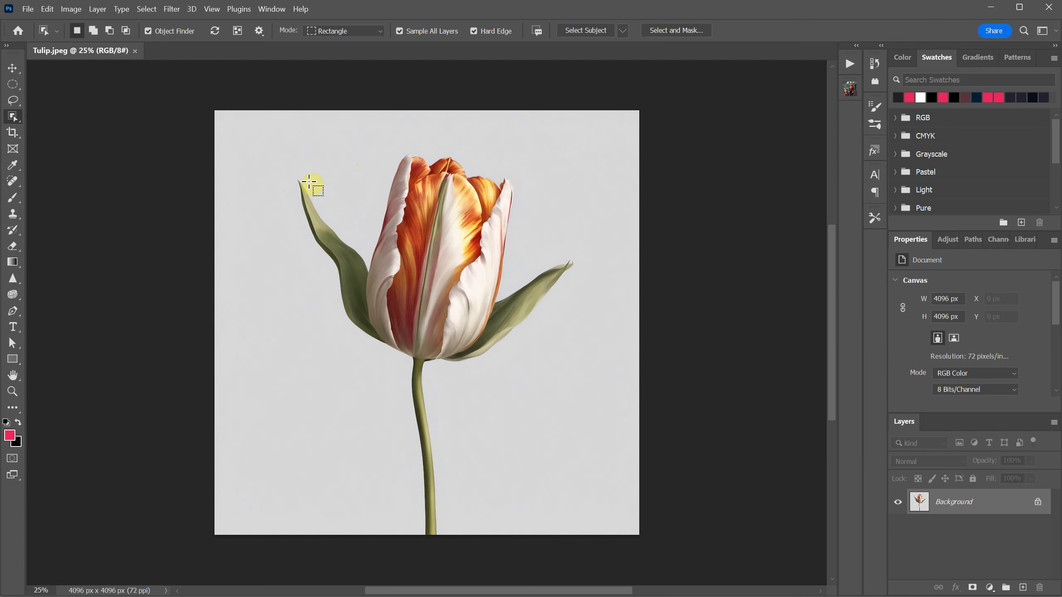
{"action": "mouse_move", "coordinate": [261, 133]}
{"action": "left_mouse_down"}
{"action": "mouse_move", "coordinate": [615, 558]}
{"action": "mouse_move", "coordinate": [597, 524]}
{"action": "left_mouse_up"}
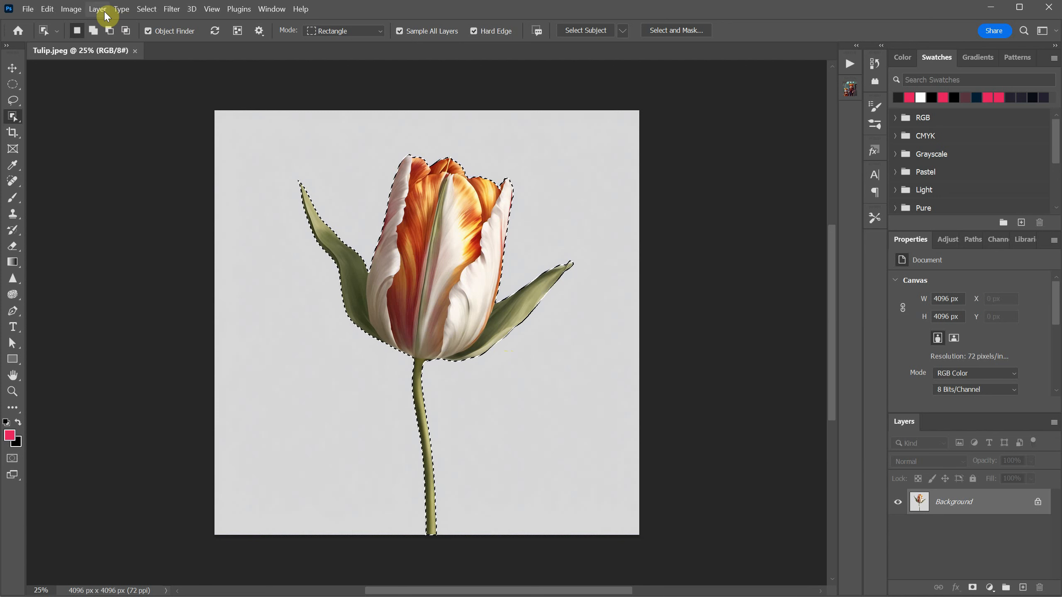
Clear the selection, pick the tulip again through Object Finder and add a layer mask that hides the background
{"action": "left_click", "coordinate": [148, 10]}
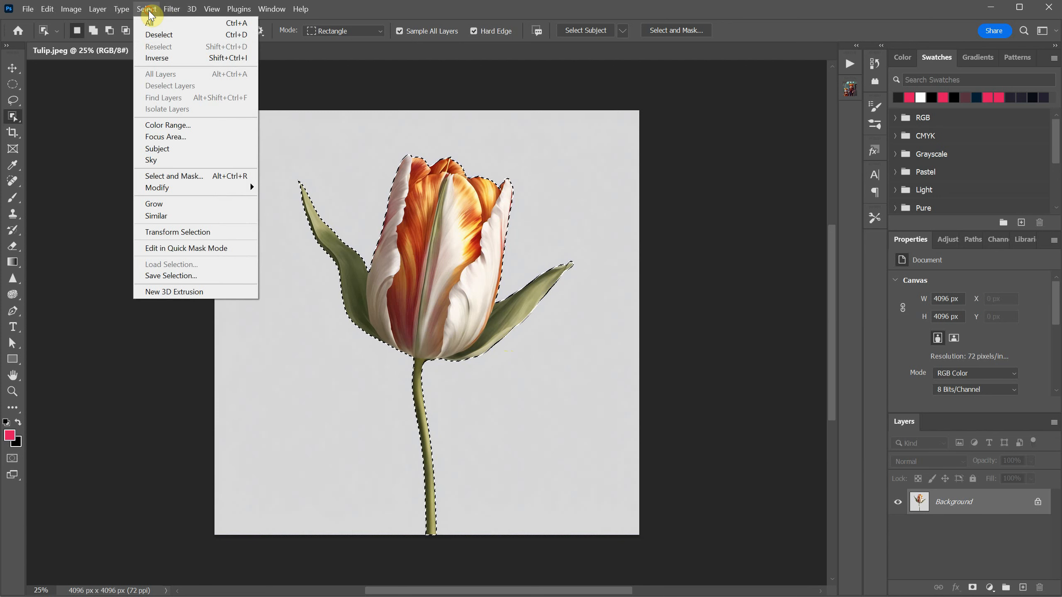
{"action": "left_click", "coordinate": [159, 36]}
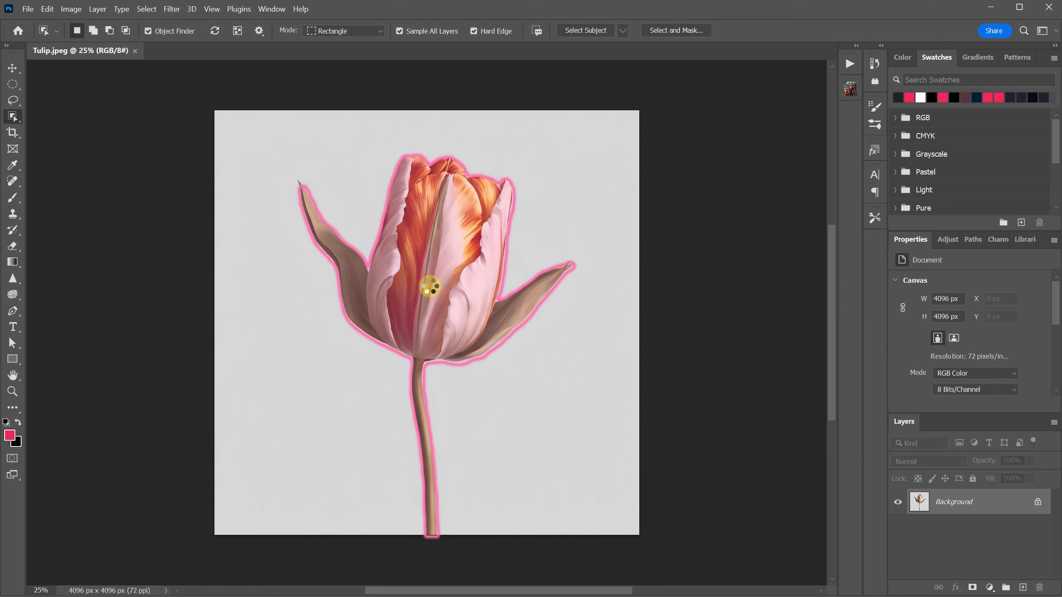
{"action": "left_click", "coordinate": [429, 287]}
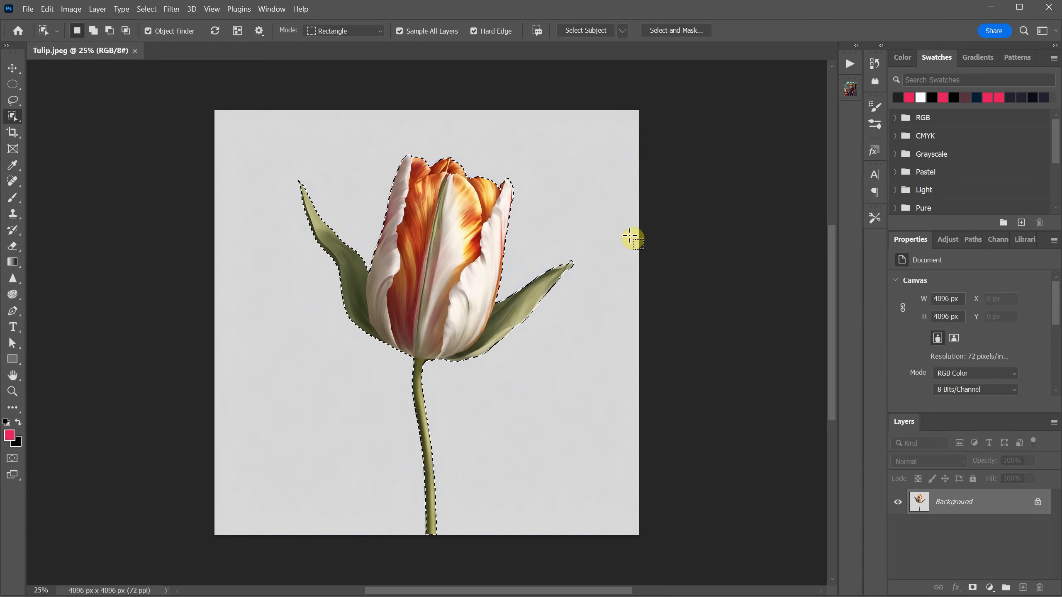
{"action": "left_click", "coordinate": [971, 589]}
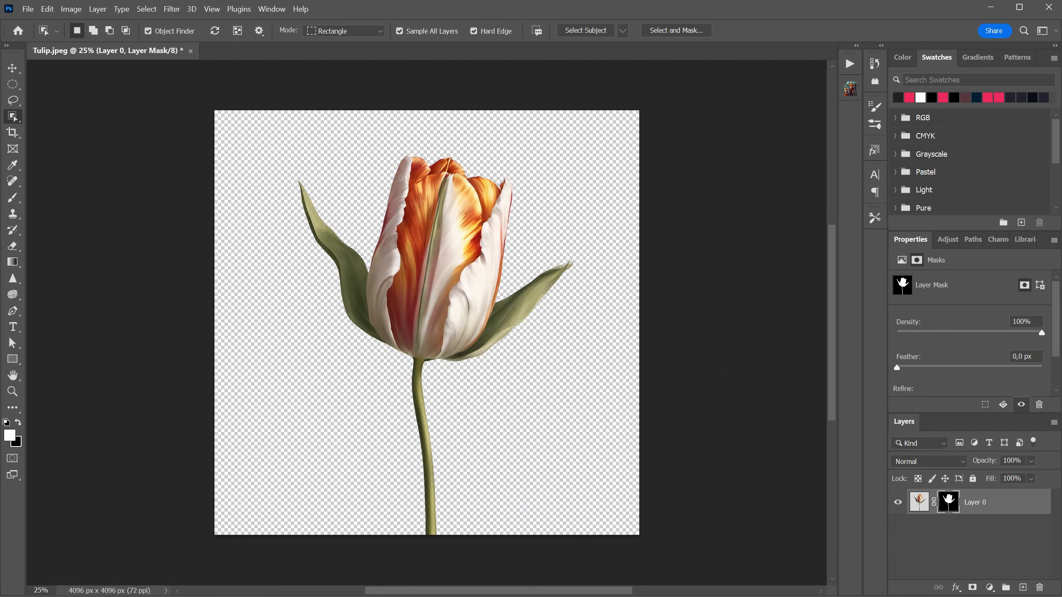
Add a Solid Color fill layer in pink #e61c5e and place it beneath the tulip layer
{"action": "key", "text": "v"}
{"action": "left_click", "coordinate": [990, 588]}
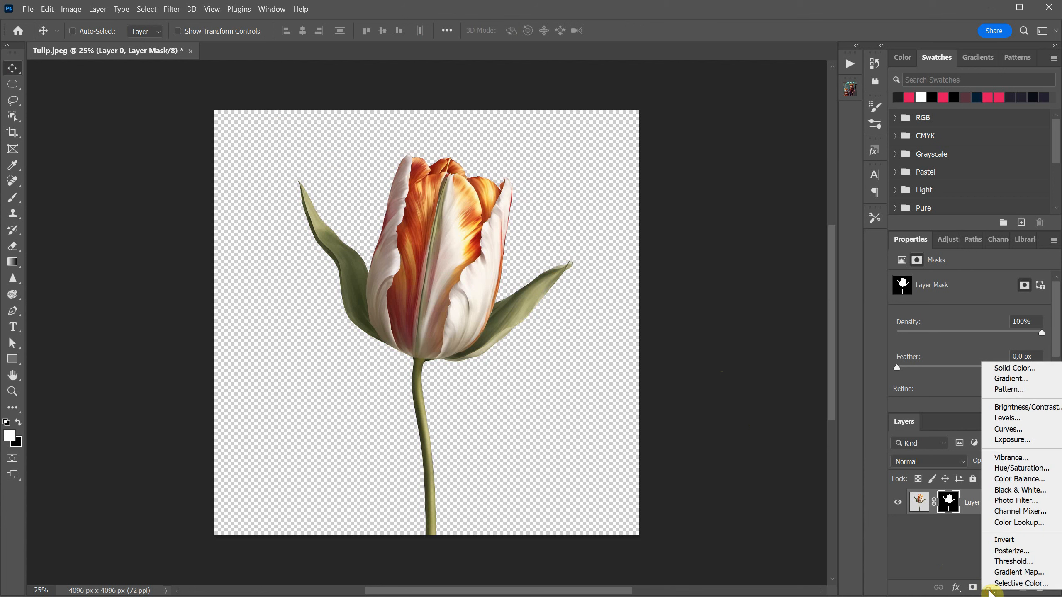
{"action": "left_click", "coordinate": [1009, 368]}
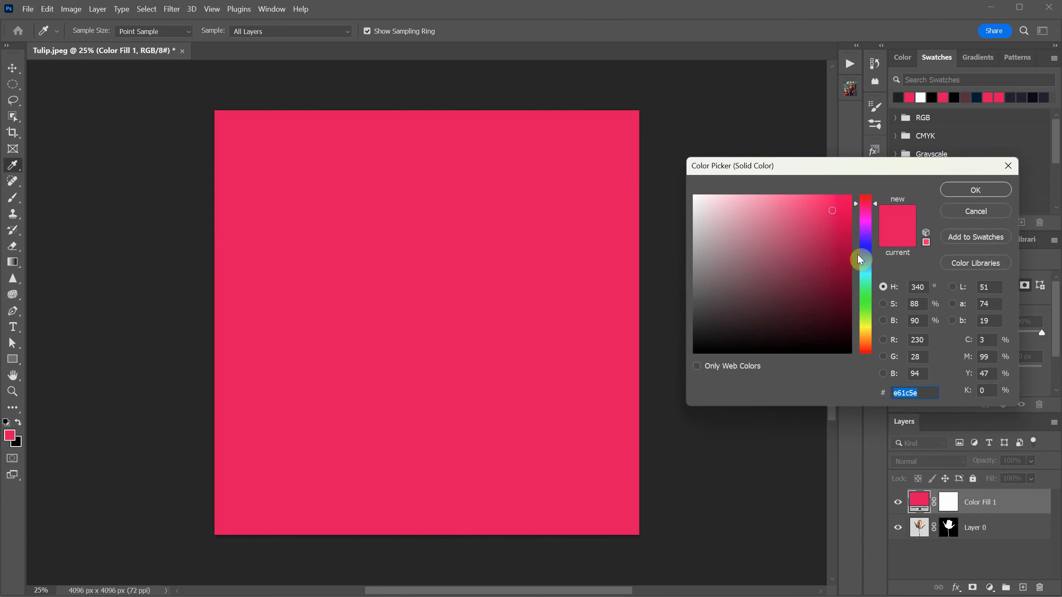
{"action": "left_click", "coordinate": [969, 190]}
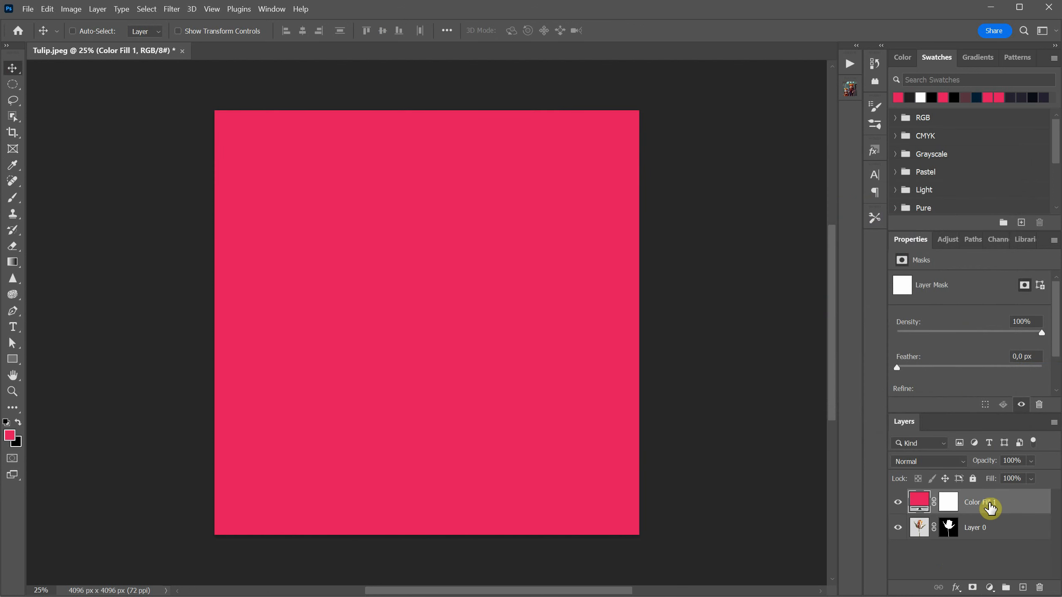
{"action": "left_click_drag", "start_coordinate": [986, 503], "coordinate": [990, 539]}
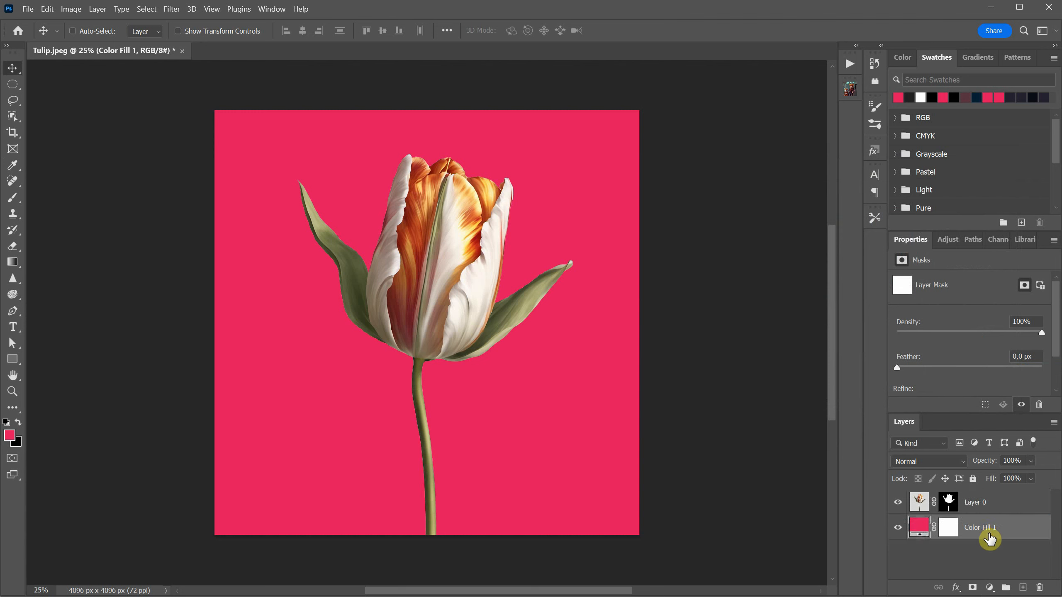
Change the fill layer's colour to near-black #090404
{"action": "double_click", "coordinate": [919, 528]}
{"action": "left_click_drag", "start_coordinate": [863, 266], "coordinate": [873, 358]}
{"action": "left_click_drag", "start_coordinate": [764, 313], "coordinate": [790, 349]}
{"action": "left_click", "coordinate": [976, 190]}
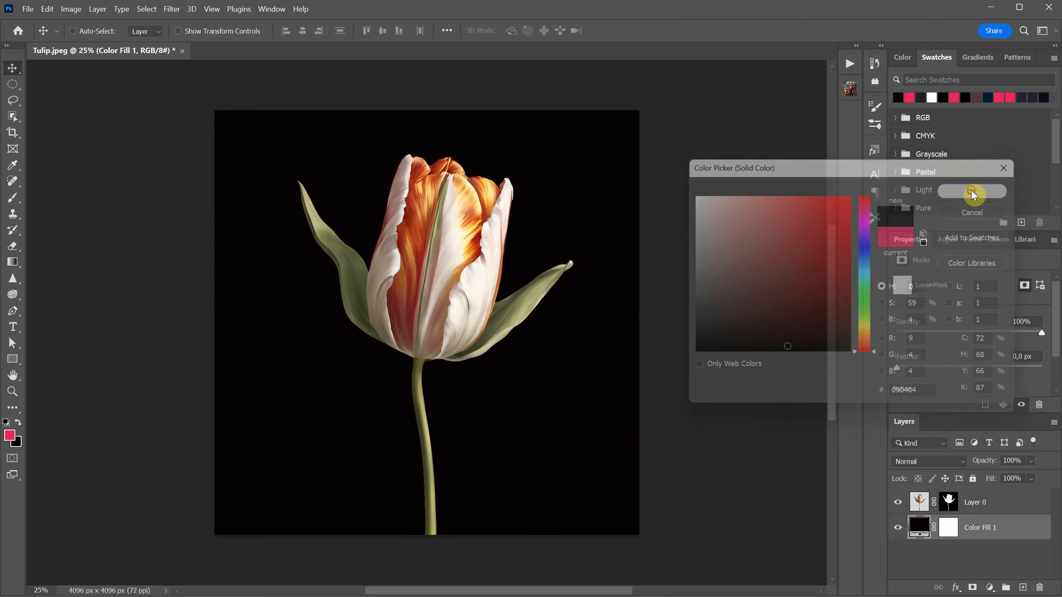
Examine the cutout edges along the tulip's stem and lower petals at up to 200% for leftover background fringe
{"action": "key", "text": "ctrl+plus"}
{"action": "key", "text": "ctrl+plus"}
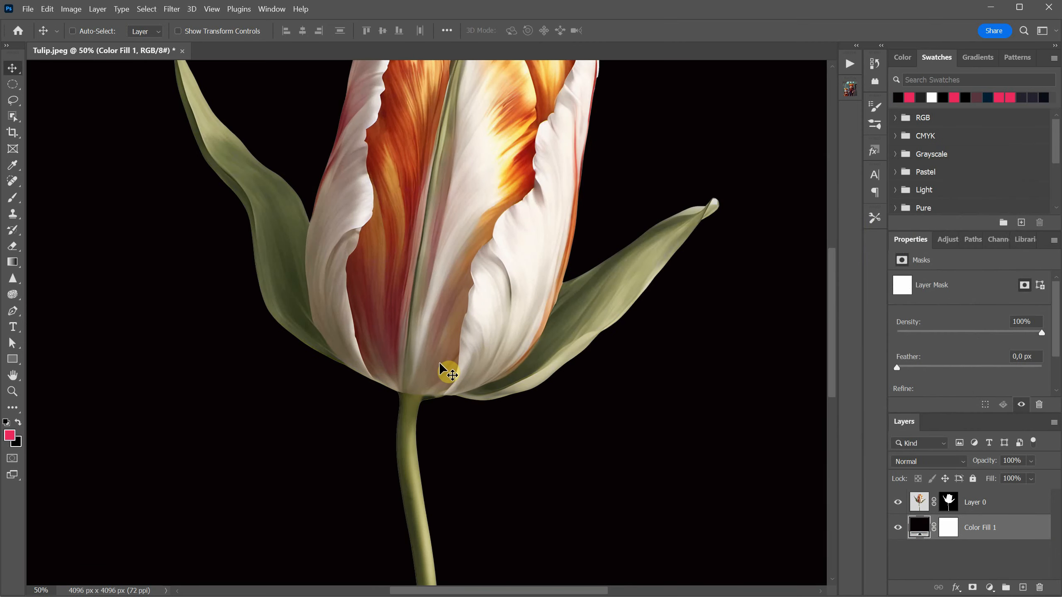
{"action": "scroll", "coordinate": [468, 376], "scroll_direction": "down", "scroll_amount": 6}
{"action": "key", "text": "ctrl+plus"}
{"action": "key", "text": "ctrl+plus"}
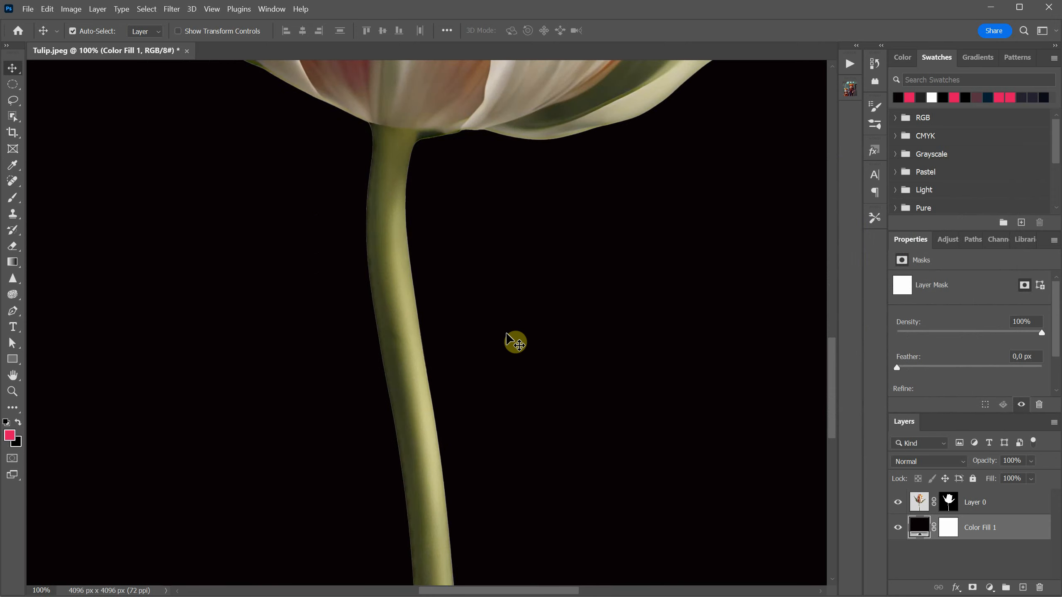
{"action": "scroll", "coordinate": [515, 342], "scroll_direction": "up", "scroll_amount": 5}
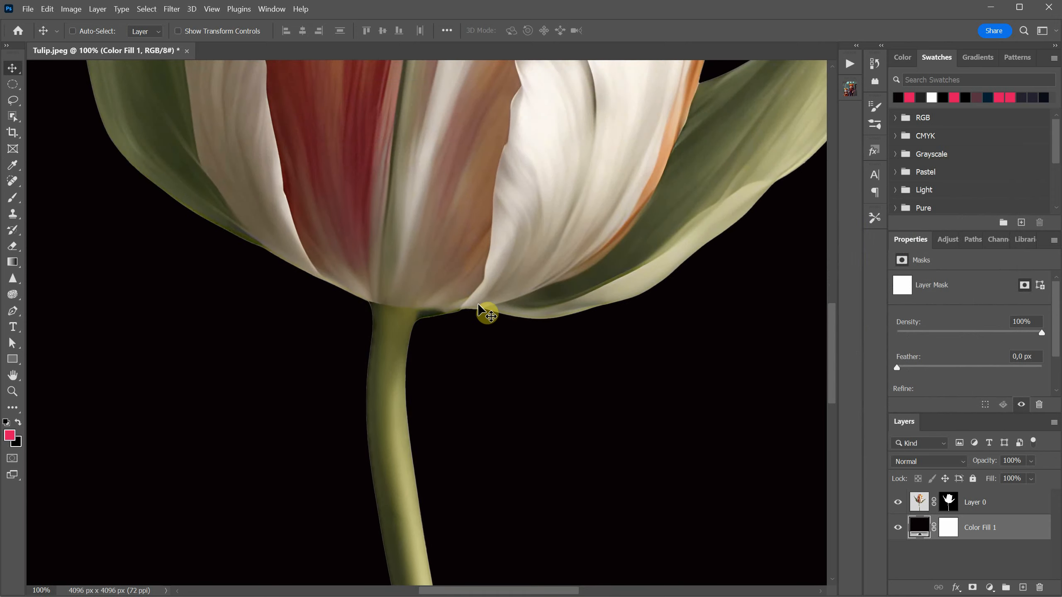
{"action": "scroll", "coordinate": [460, 313], "scroll_direction": "down", "scroll_amount": 5}
{"action": "key", "text": "ctrl+plus"}
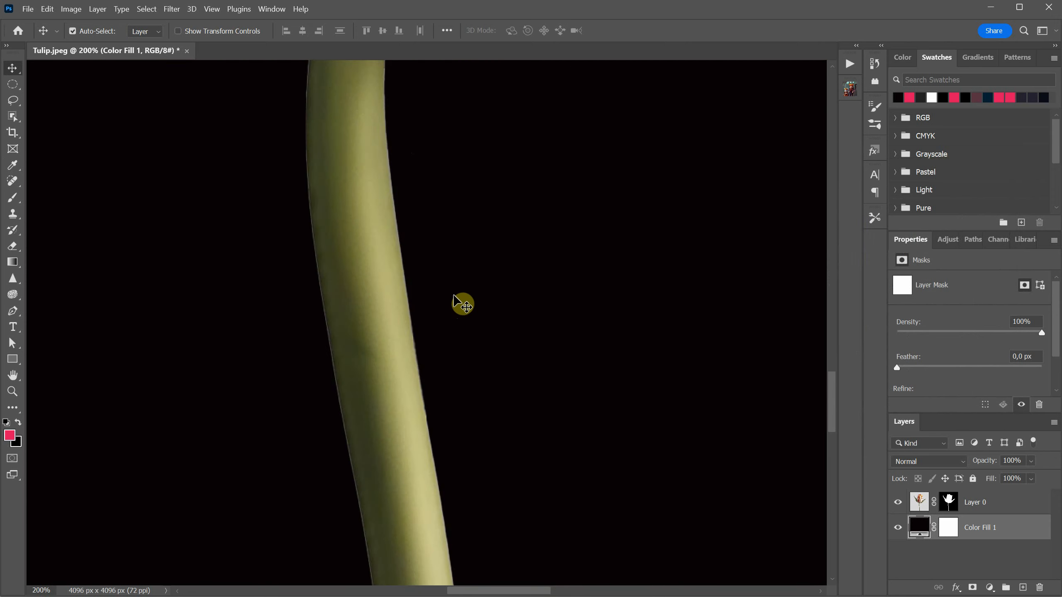
{"action": "scroll", "coordinate": [460, 293], "scroll_direction": "up", "scroll_amount": 4}
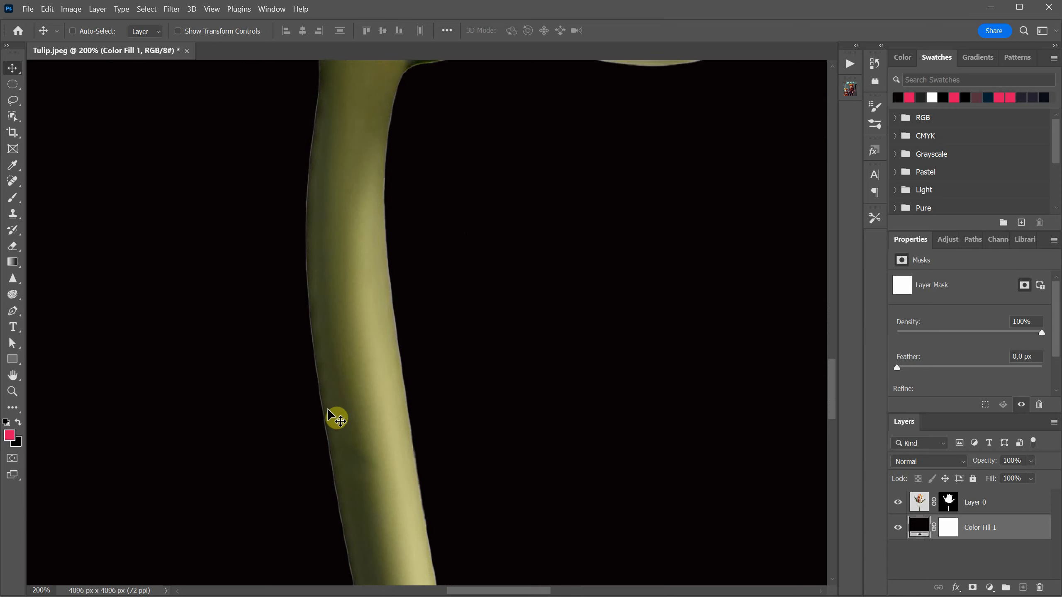
Apply the layer mask of Layer 0 permanently to the tulip's pixels
{"action": "left_click", "coordinate": [948, 506]}
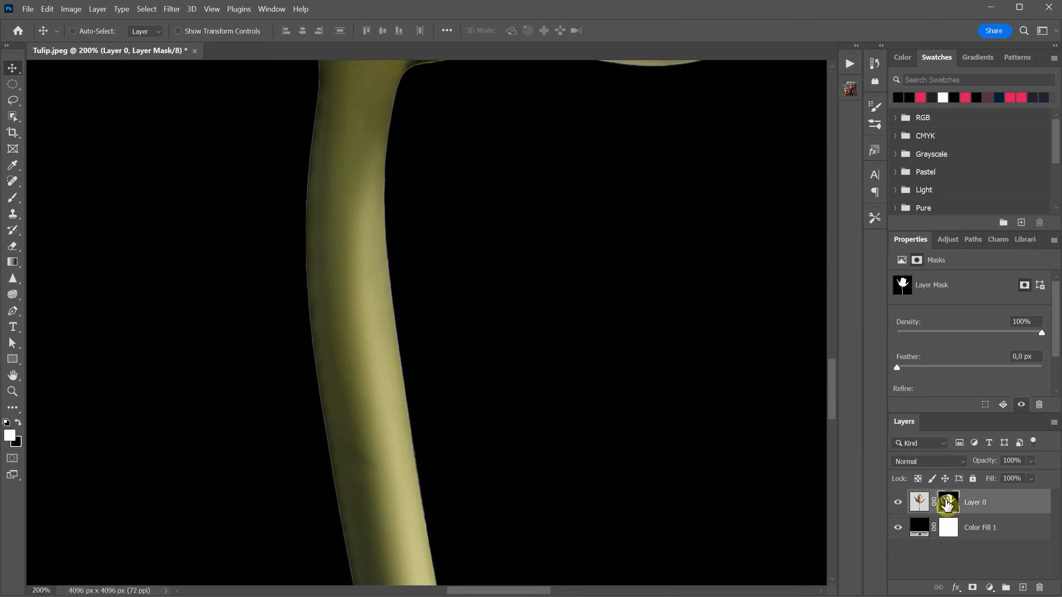
{"action": "right_click", "coordinate": [948, 505]}
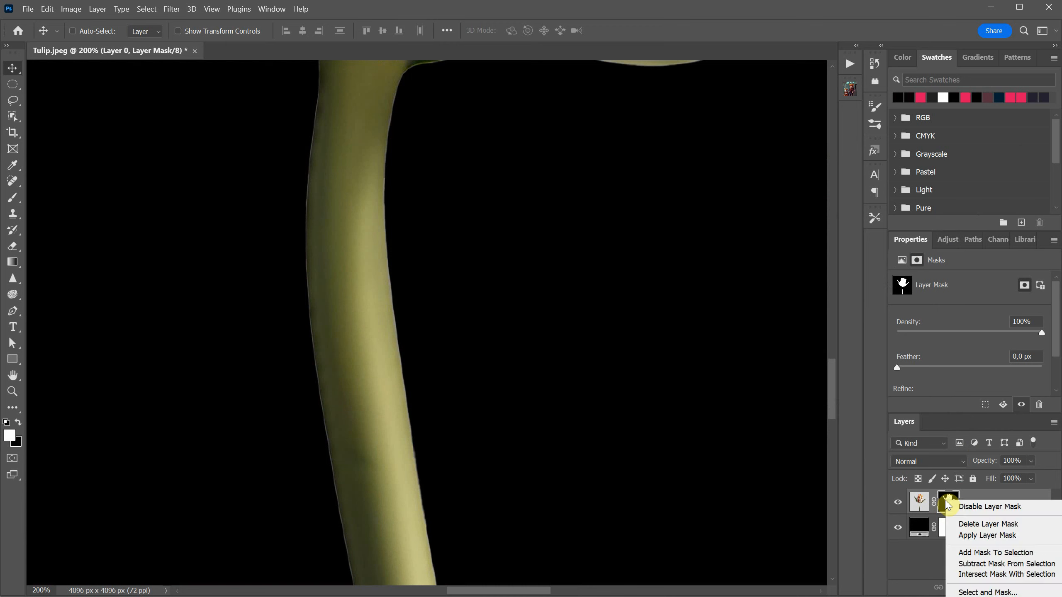
{"action": "left_click", "coordinate": [971, 535]}
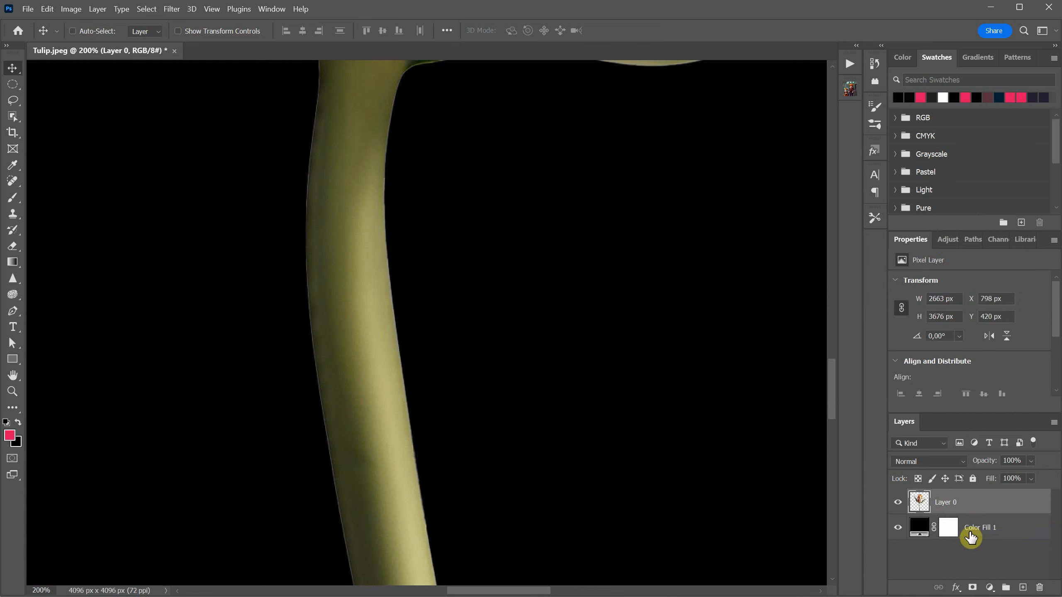
Try Remove White Matte on the tulip layer and check the result on the stem and the whole flower
{"action": "left_click", "coordinate": [104, 17]}
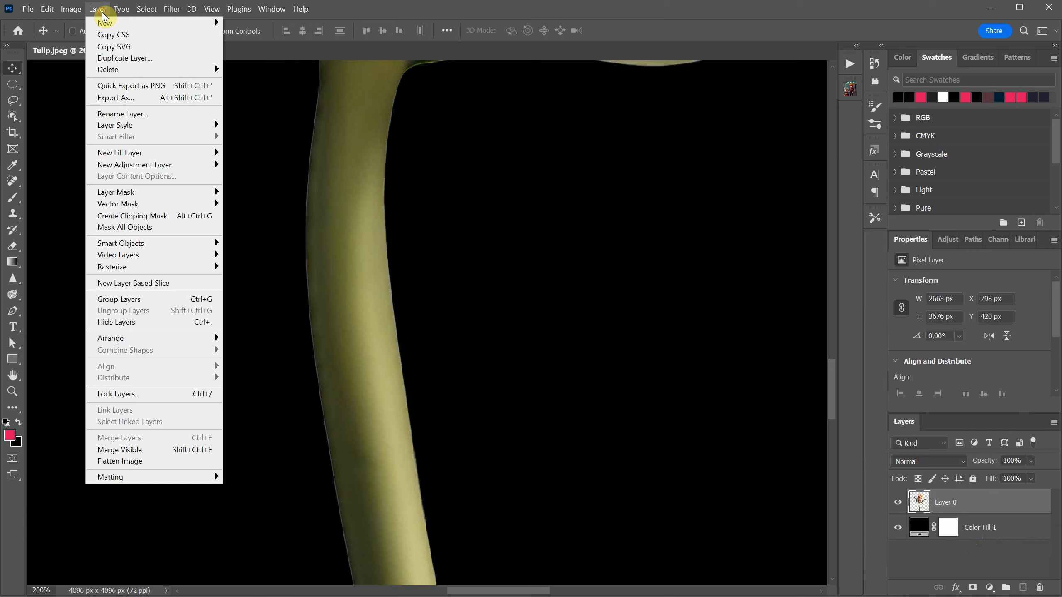
{"action": "left_click", "coordinate": [196, 478]}
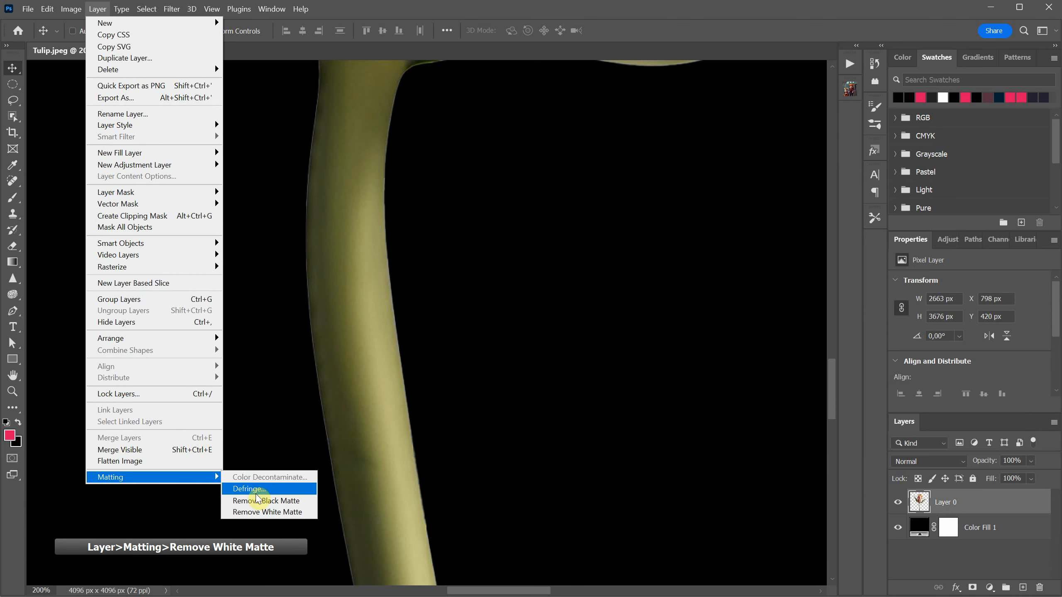
{"action": "left_click", "coordinate": [272, 513]}
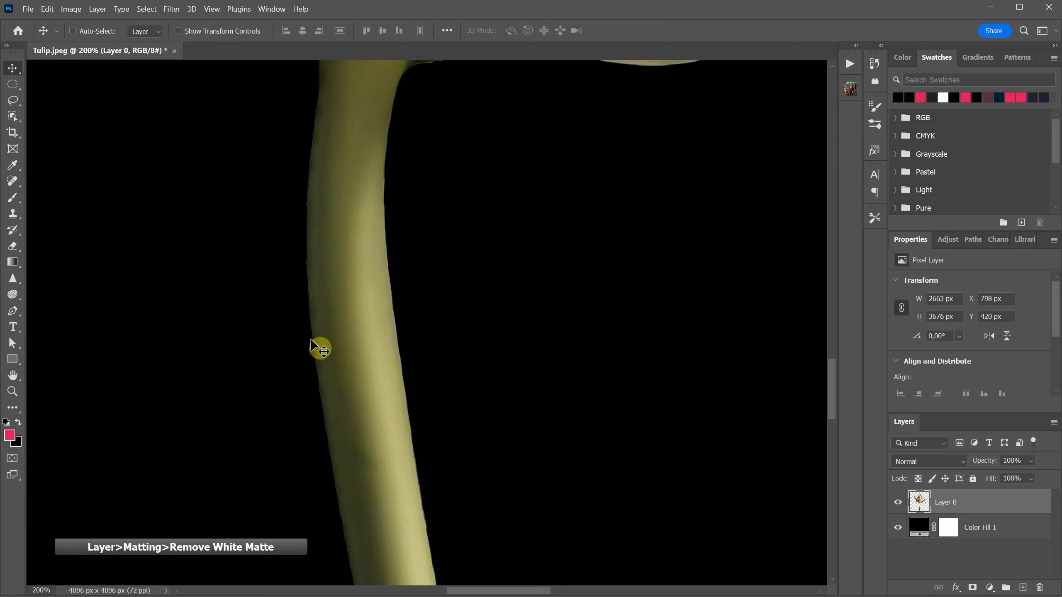
{"action": "key", "text": "ctrl+minus"}
{"action": "key", "text": "ctrl+minus"}
{"action": "key", "text": "ctrl+minus"}
{"action": "key", "text": "ctrl+minus"}
{"action": "key", "text": "ctrl+minus"}
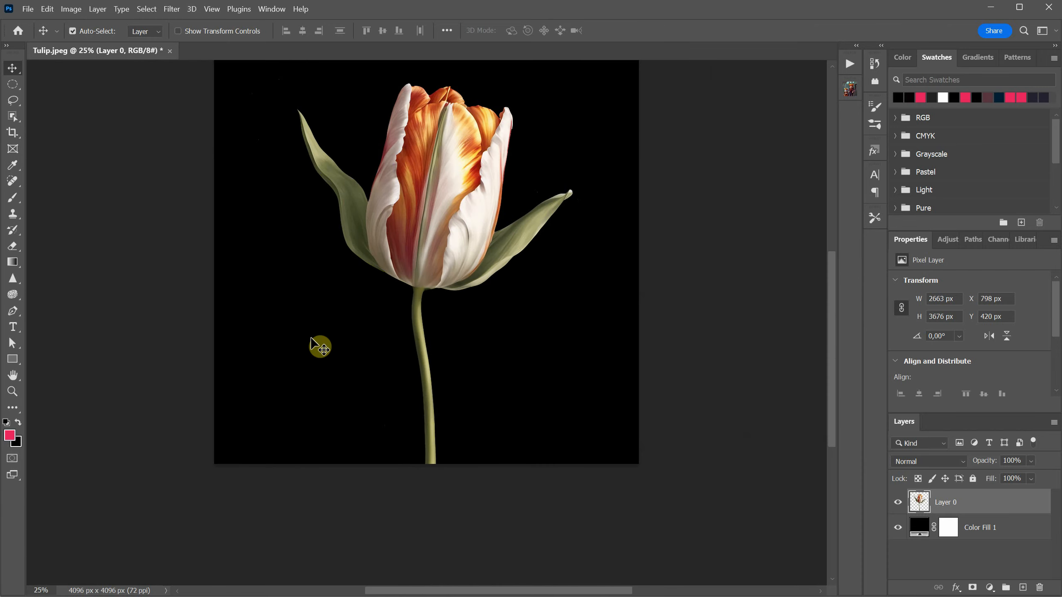
{"action": "scroll", "coordinate": [429, 296], "scroll_direction": "up", "scroll_amount": 3}
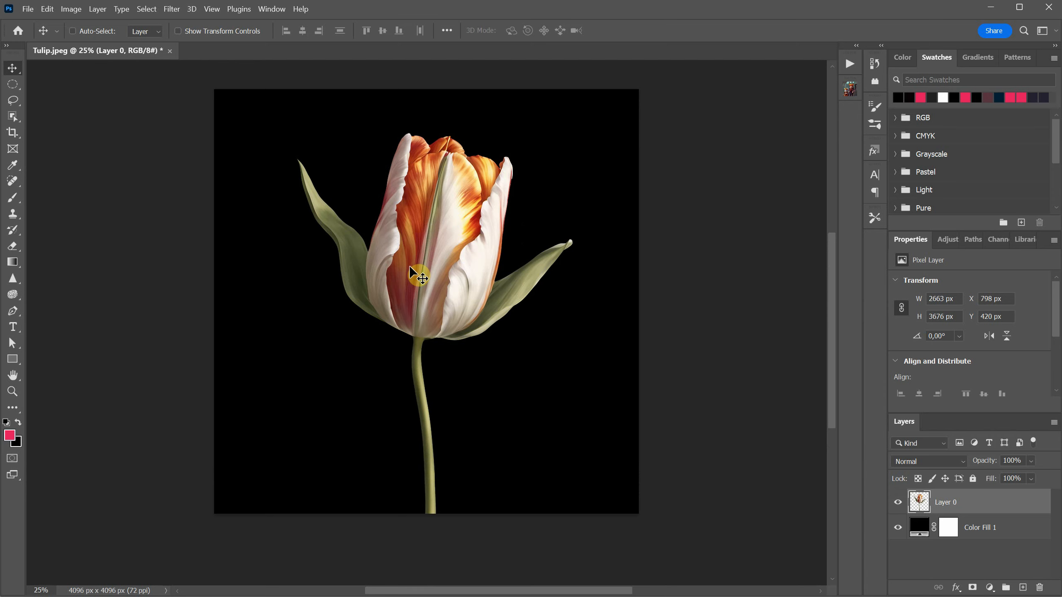
Undo the Remove White Matte operation on the tulip layer
{"action": "left_click", "coordinate": [47, 11]}
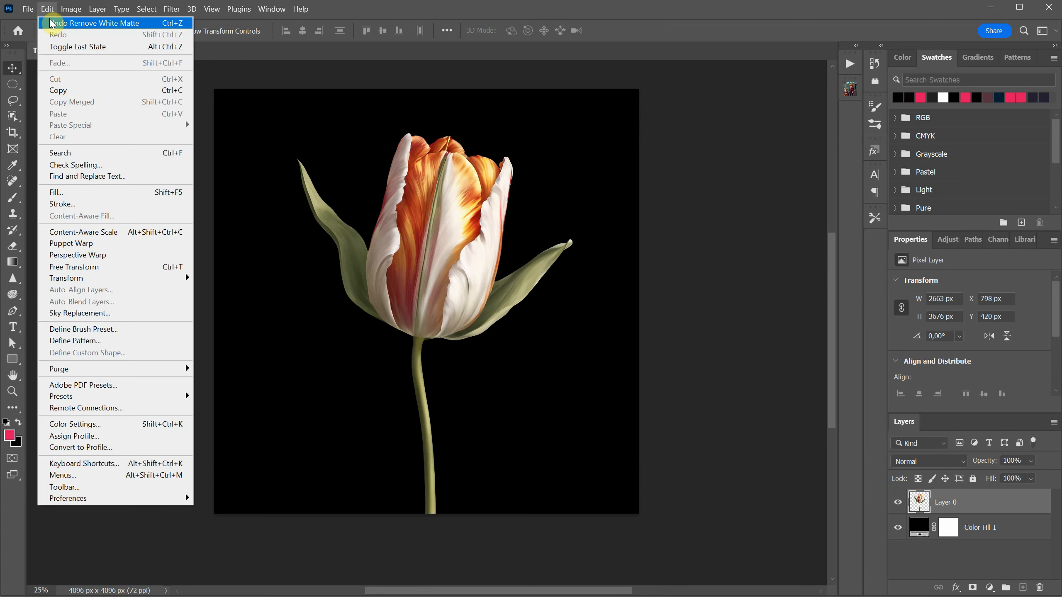
{"action": "left_click", "coordinate": [51, 21]}
Defringe the tulip layer with a width of 1 pixel and check the whole flower
{"action": "scroll", "coordinate": [315, 304], "scroll_direction": "up", "scroll_amount": 4}
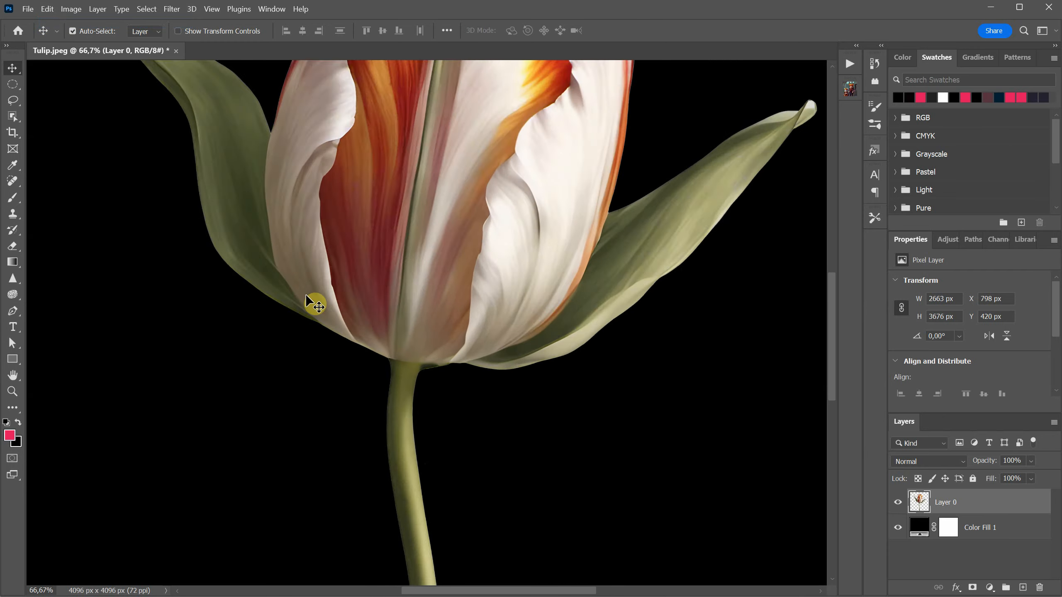
{"action": "left_click", "coordinate": [98, 9]}
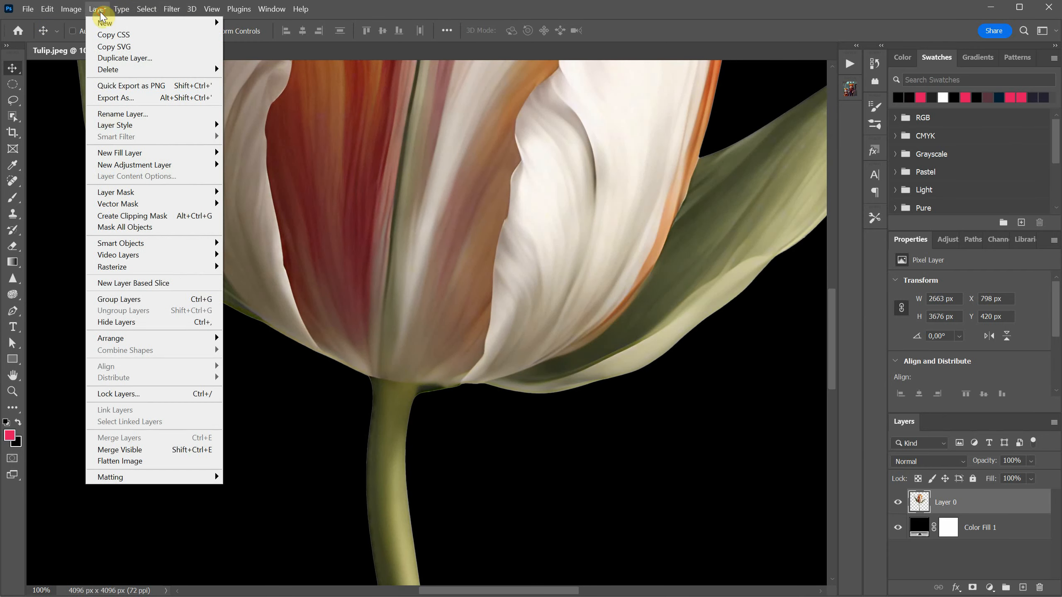
{"action": "mouse_move", "coordinate": [177, 481]}
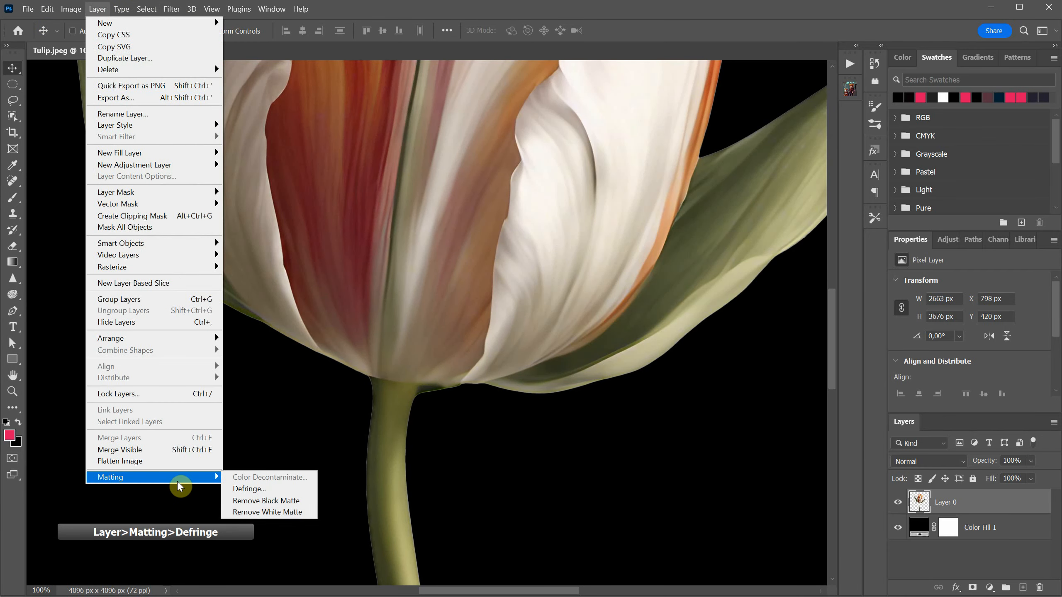
{"action": "left_click", "coordinate": [260, 489]}
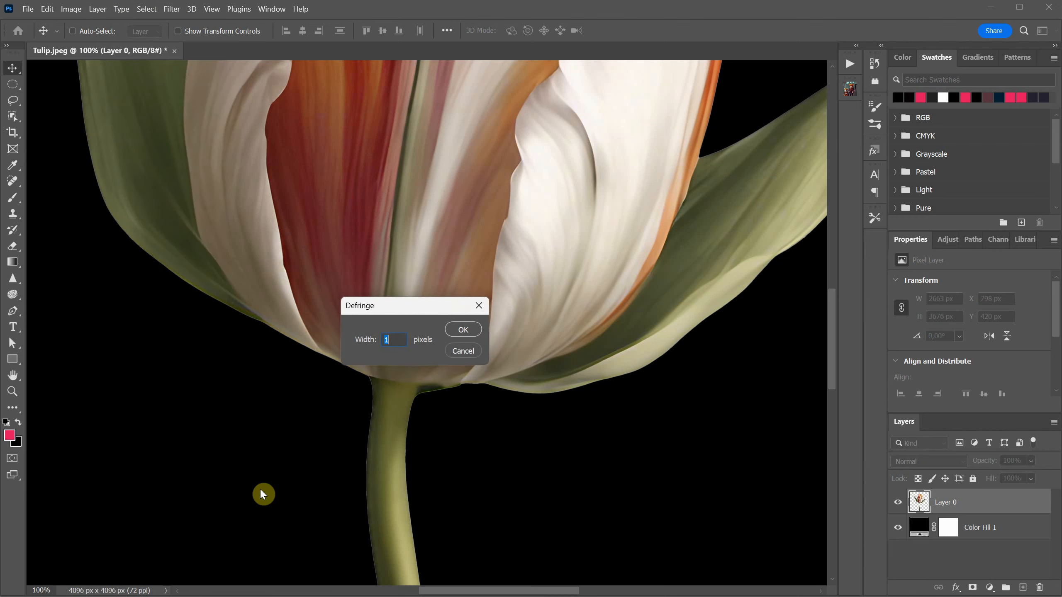
{"action": "left_click", "coordinate": [463, 330]}
{"action": "key", "text": "ctrl+minus"}
{"action": "key", "text": "ctrl+minus"}
{"action": "key", "text": "ctrl+minus"}
{"action": "key", "text": "ctrl+minus"}
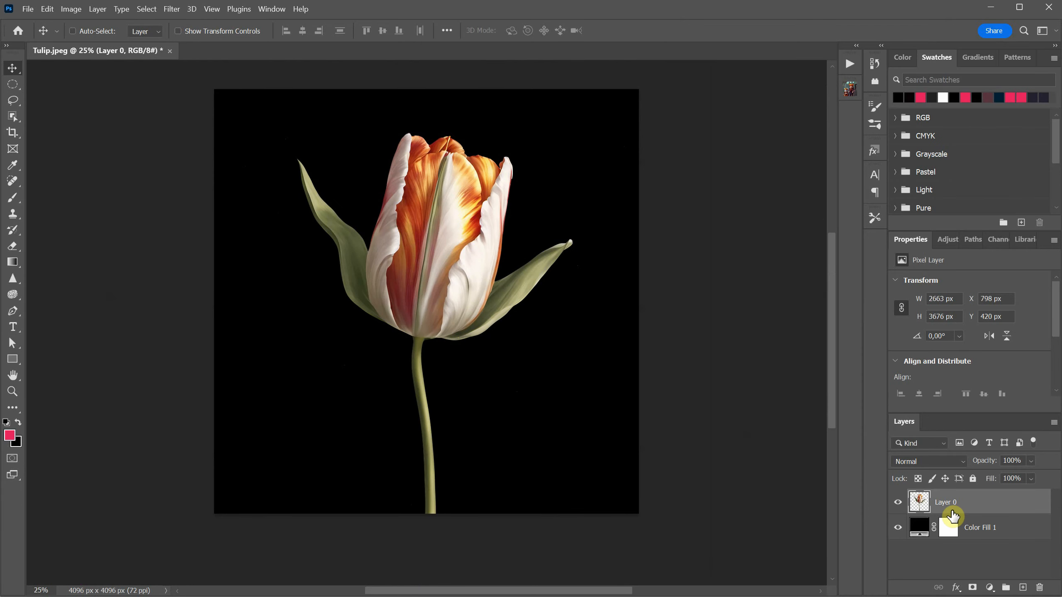
Delete the Color Fill 1 layer and set up saving the transparent tulip as Tulip.png in PNG format
{"action": "left_click_drag", "start_coordinate": [1016, 531], "coordinate": [1040, 588]}
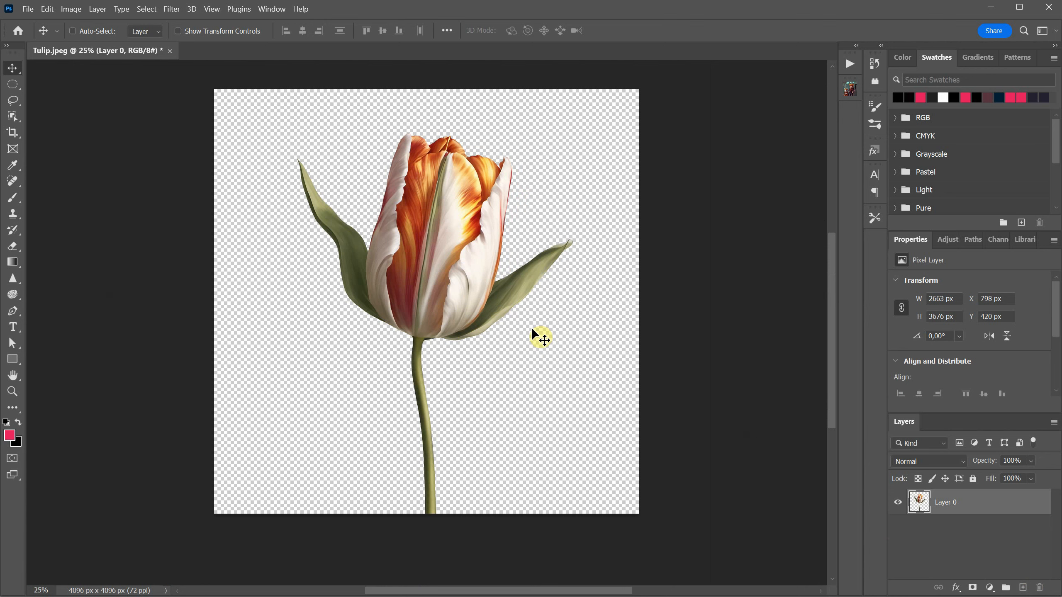
{"action": "left_click", "coordinate": [28, 9]}
{"action": "left_click", "coordinate": [73, 155]}
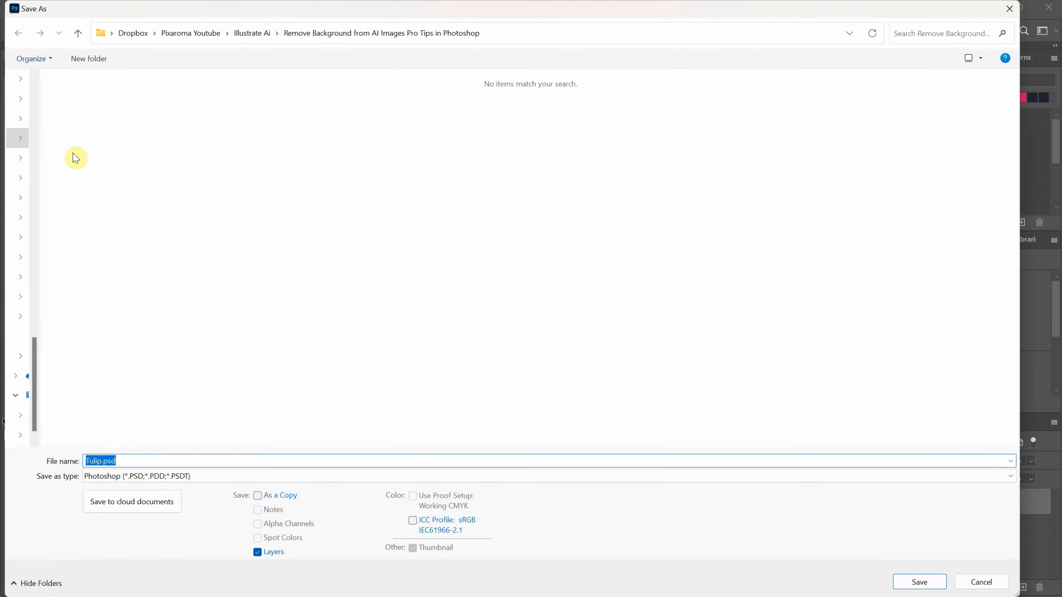
{"action": "left_click", "coordinate": [172, 478]}
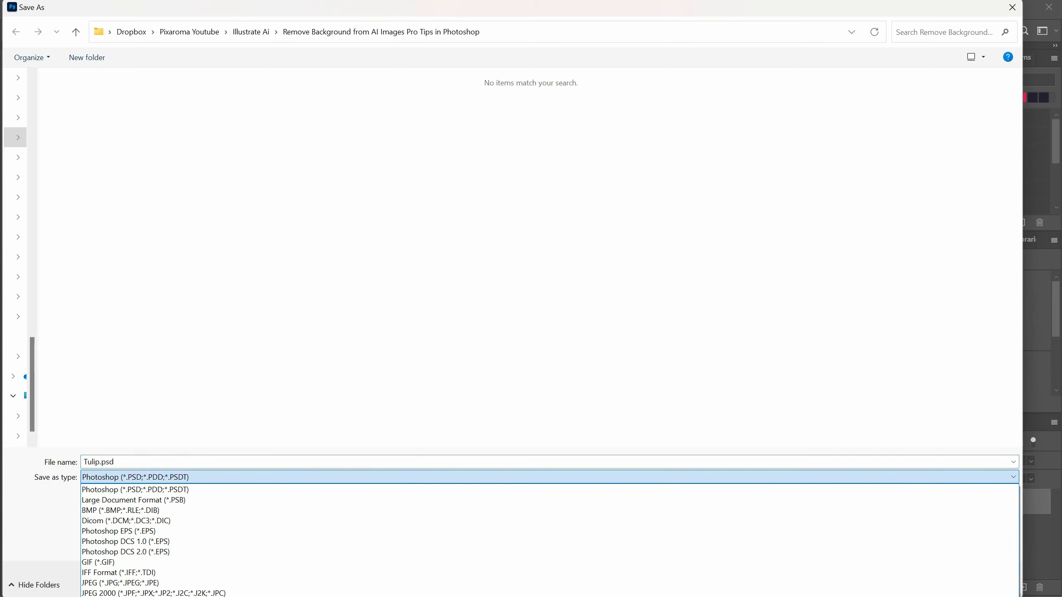
{"action": "left_click", "coordinate": [111, 496]}
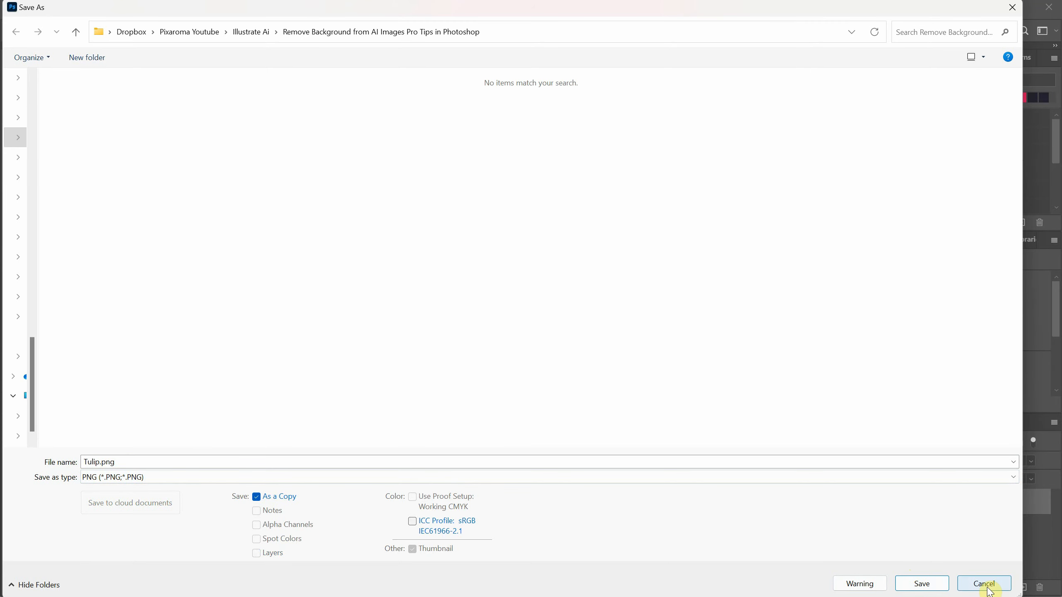
{"action": "left_click", "coordinate": [926, 584]}
Start a Save for Web (Legacy) export of the tulip and set its format to PNG-24
{"action": "left_click", "coordinate": [28, 8]}
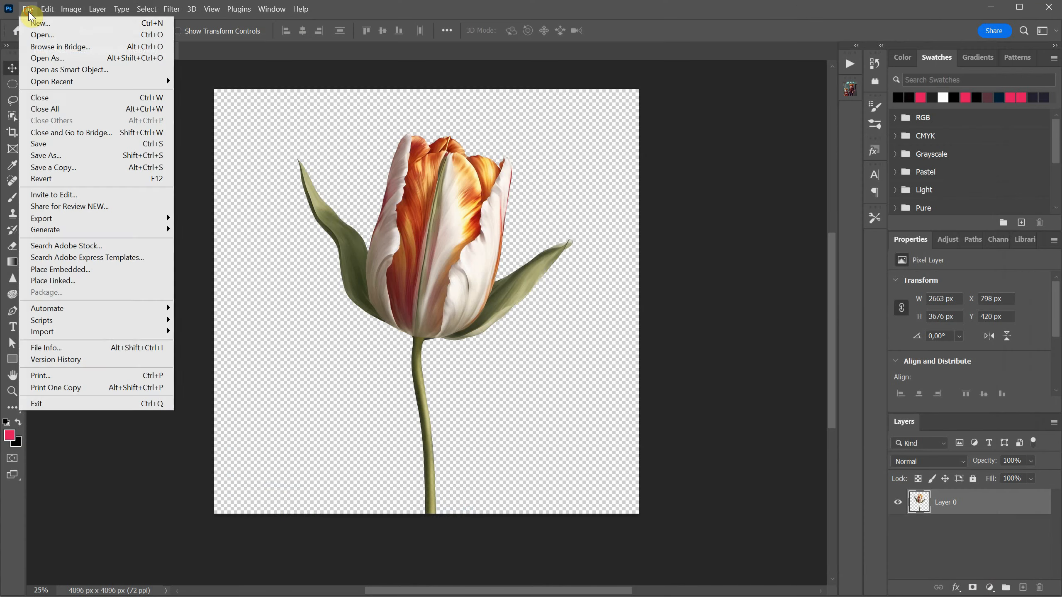
{"action": "mouse_move", "coordinate": [100, 219]}
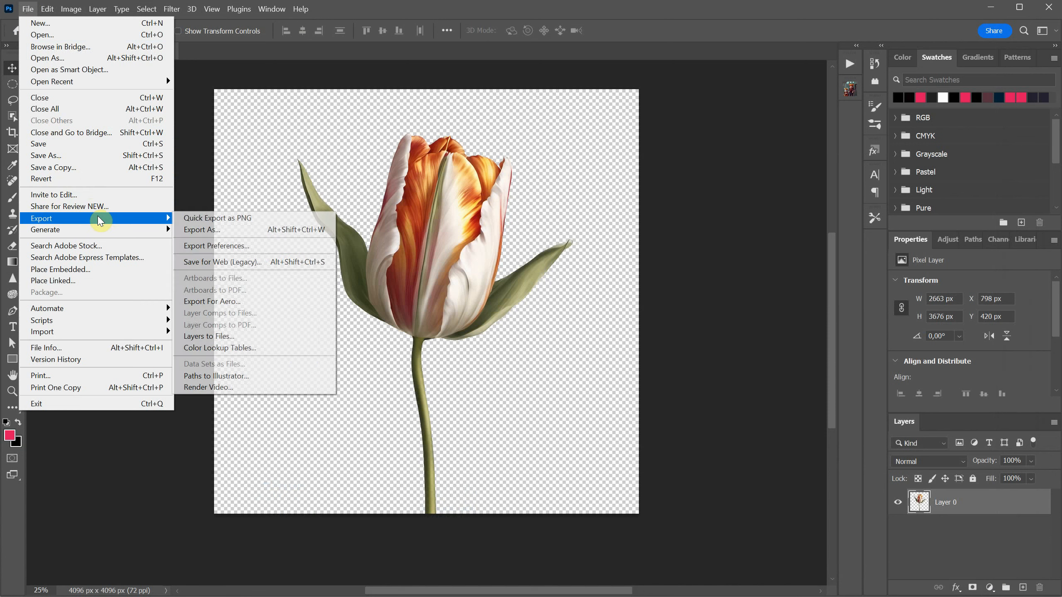
{"action": "left_click", "coordinate": [216, 263]}
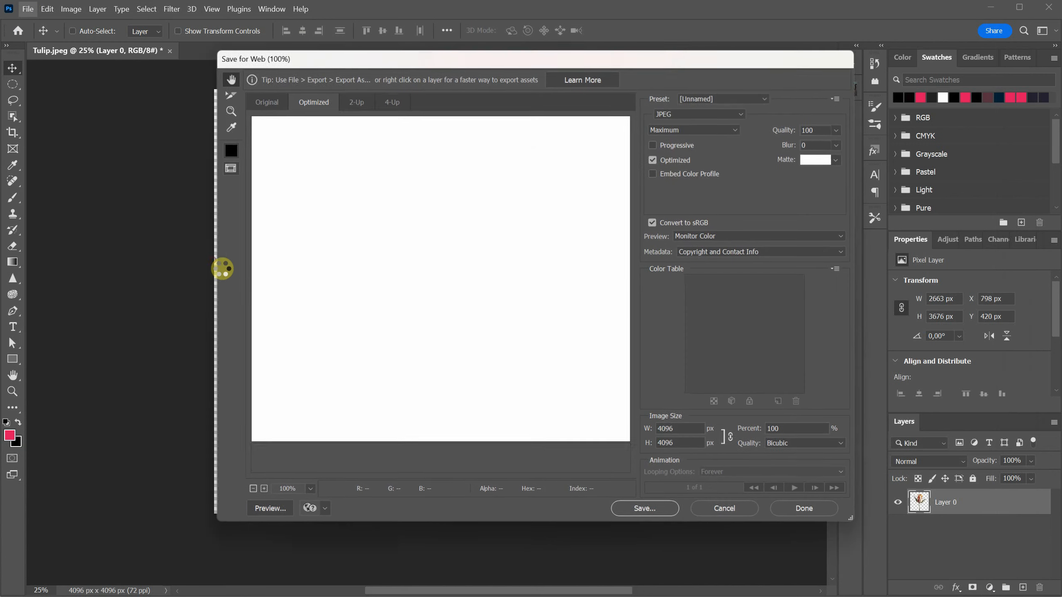
{"action": "left_click", "coordinate": [697, 115]}
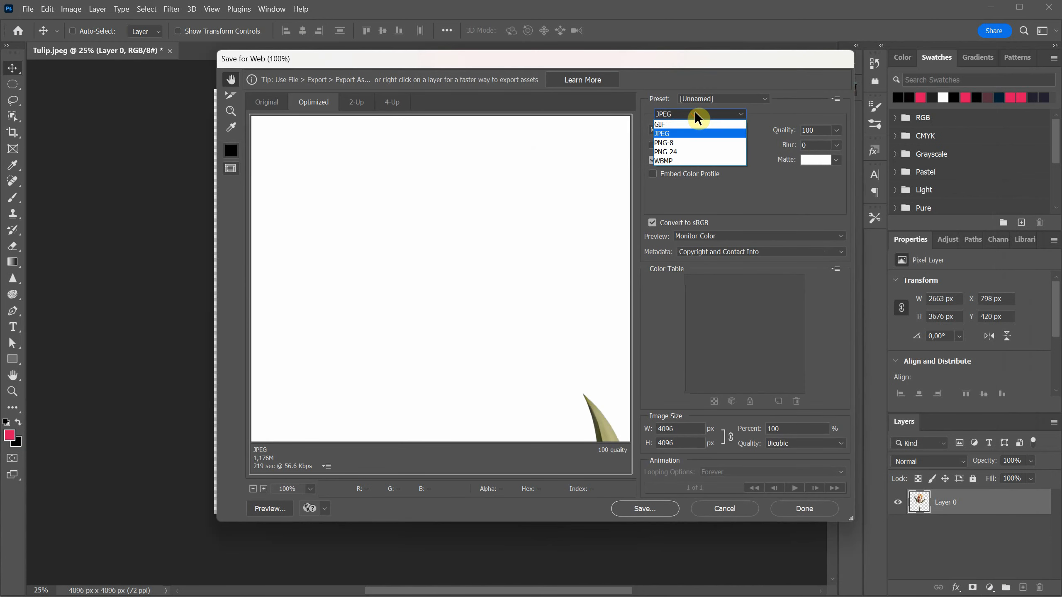
{"action": "left_click", "coordinate": [683, 153]}
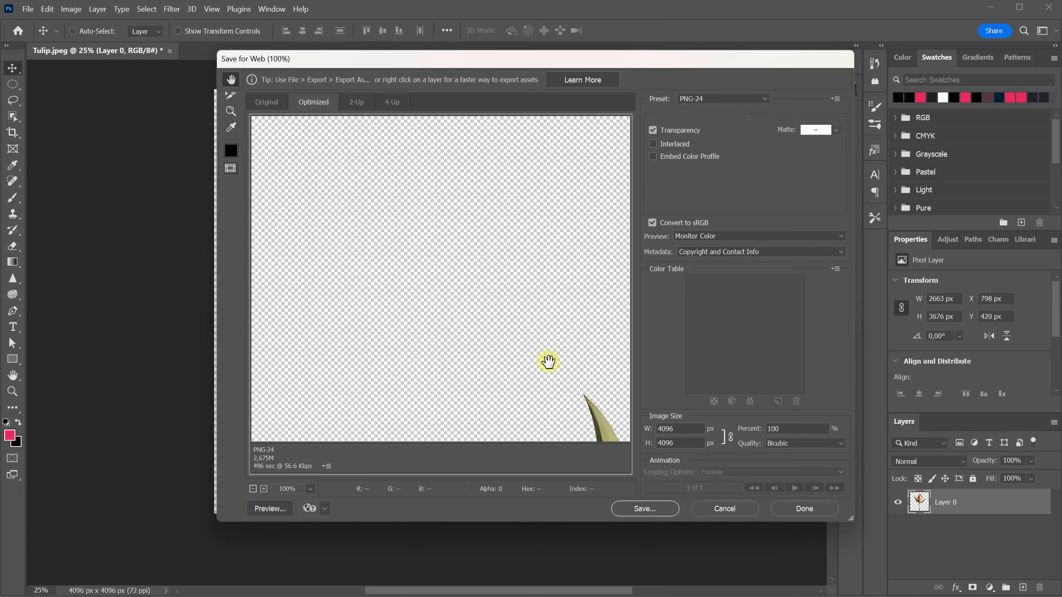
Examine the tulip's edges and transparent background in the export preview, both close up and as a whole flower
{"action": "left_click_drag", "start_coordinate": [547, 361], "coordinate": [456, 252]}
{"action": "left_click", "coordinate": [263, 489]}
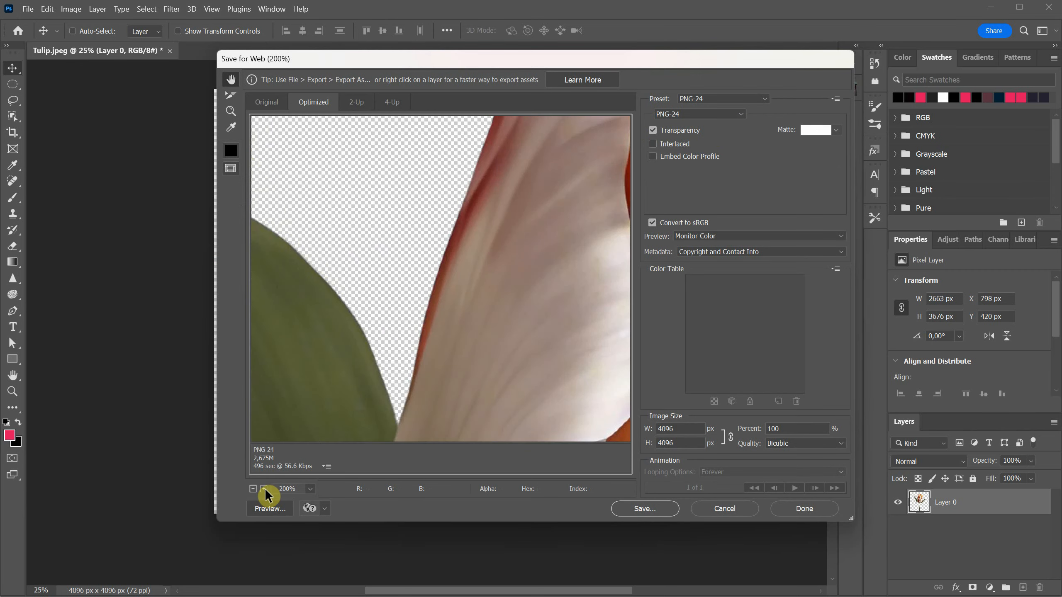
{"action": "left_click", "coordinate": [253, 488]}
{"action": "left_click", "coordinate": [253, 488]}
{"action": "left_click", "coordinate": [253, 489]}
{"action": "left_click", "coordinate": [254, 489]}
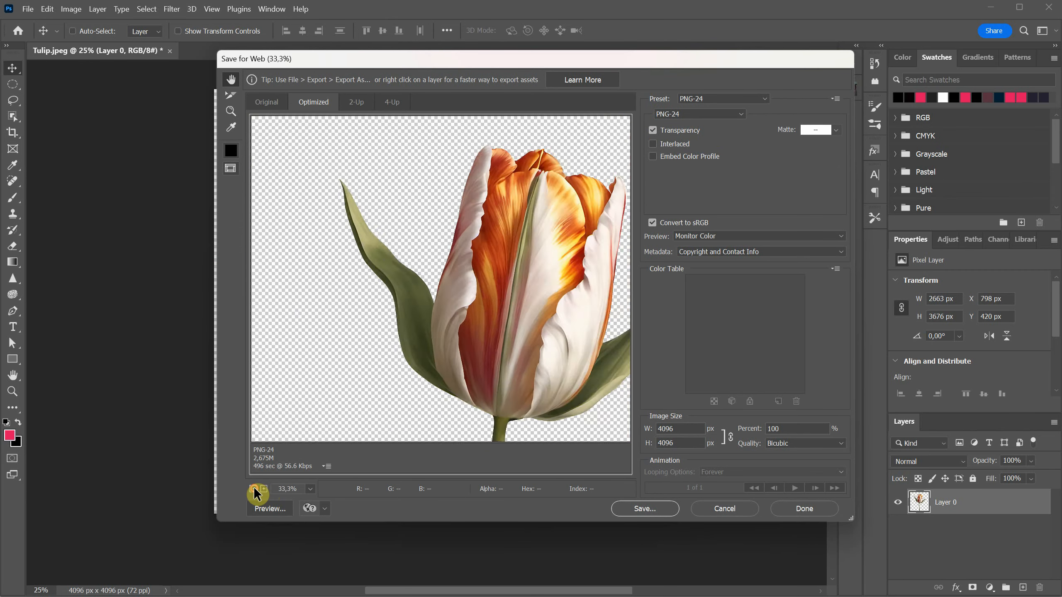
{"action": "left_click", "coordinate": [253, 488]}
{"action": "left_click", "coordinate": [265, 489]}
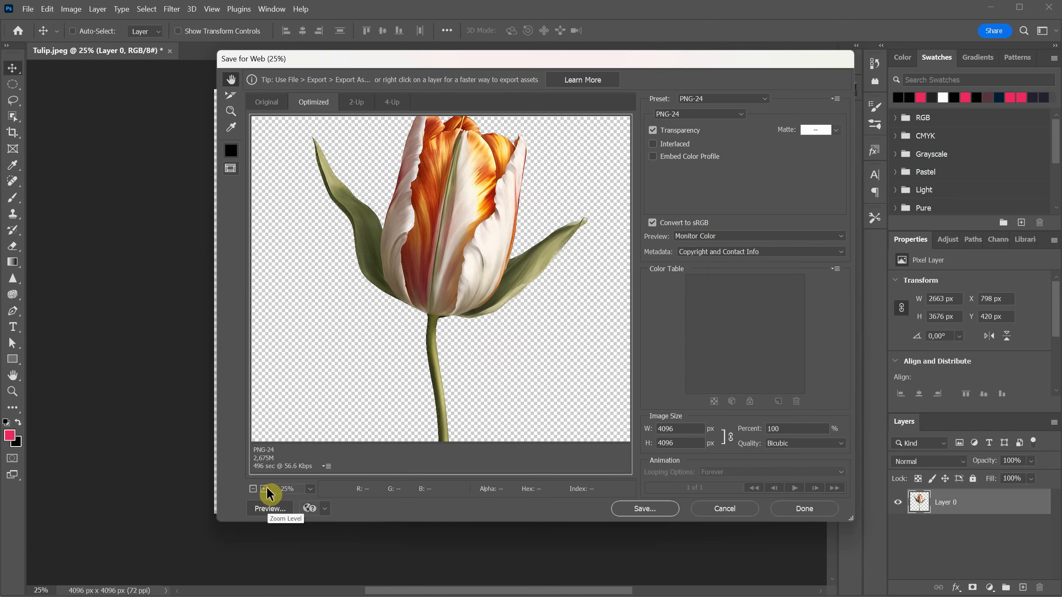
{"action": "left_click", "coordinate": [264, 488]}
{"action": "left_click_drag", "start_coordinate": [464, 185], "coordinate": [465, 221]}
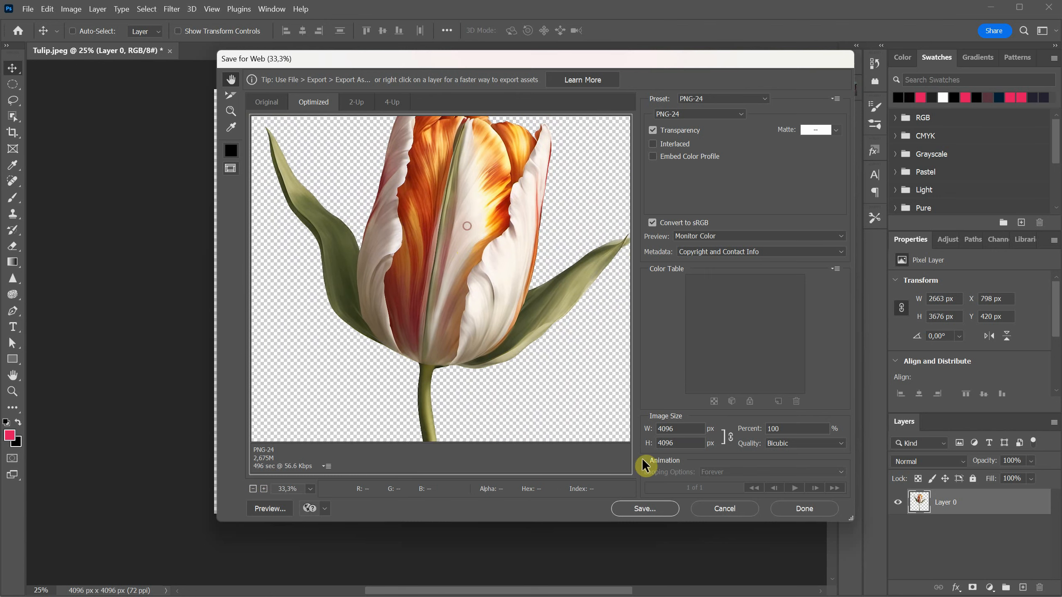
Set the export width to 1024 px, check the enlarged preview and cancel the export
{"action": "left_click", "coordinate": [684, 429]}
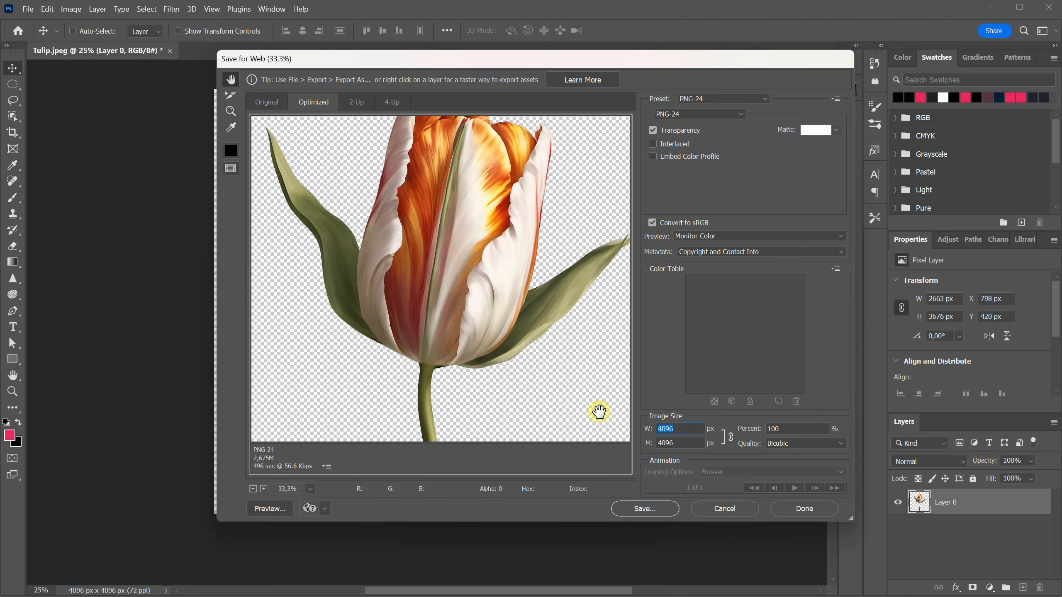
{"action": "type", "text": "1024"}
{"action": "key", "text": "Tab"}
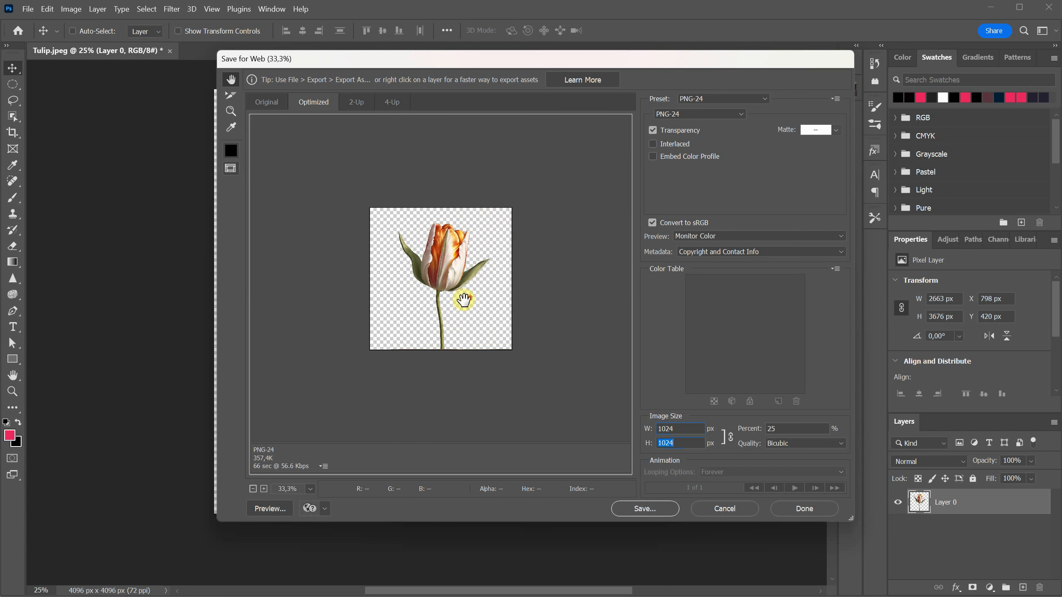
{"action": "left_click", "coordinate": [263, 490]}
{"action": "left_click", "coordinate": [264, 490]}
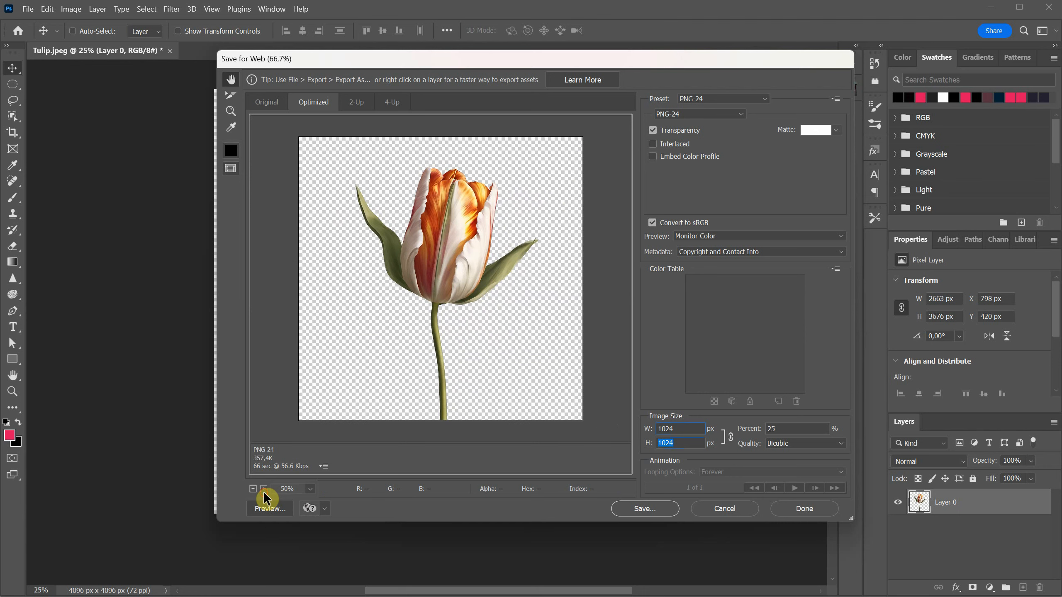
{"action": "left_click", "coordinate": [678, 429]}
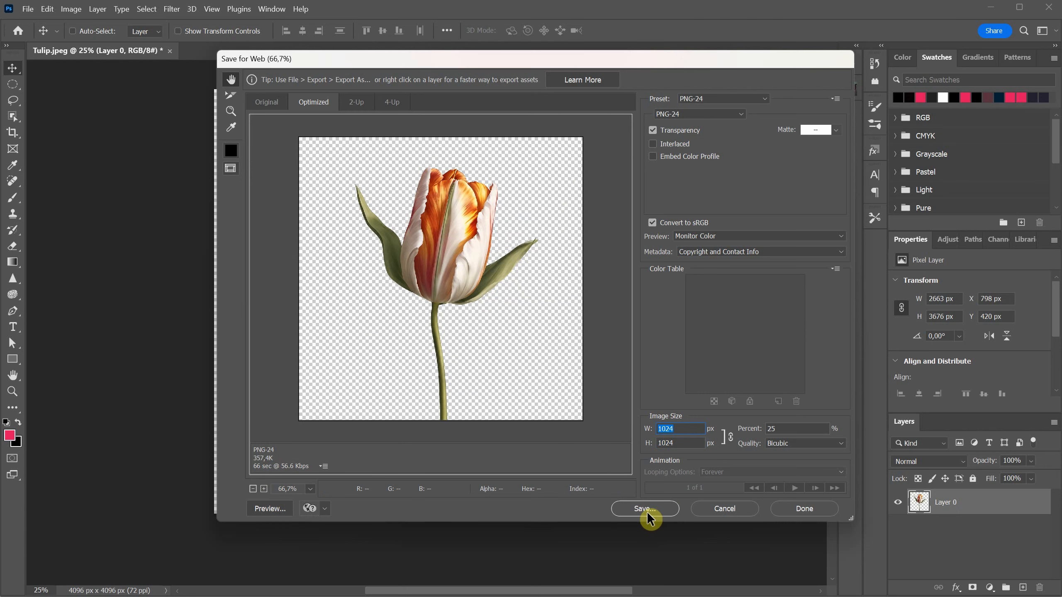
{"action": "left_click", "coordinate": [728, 508]}
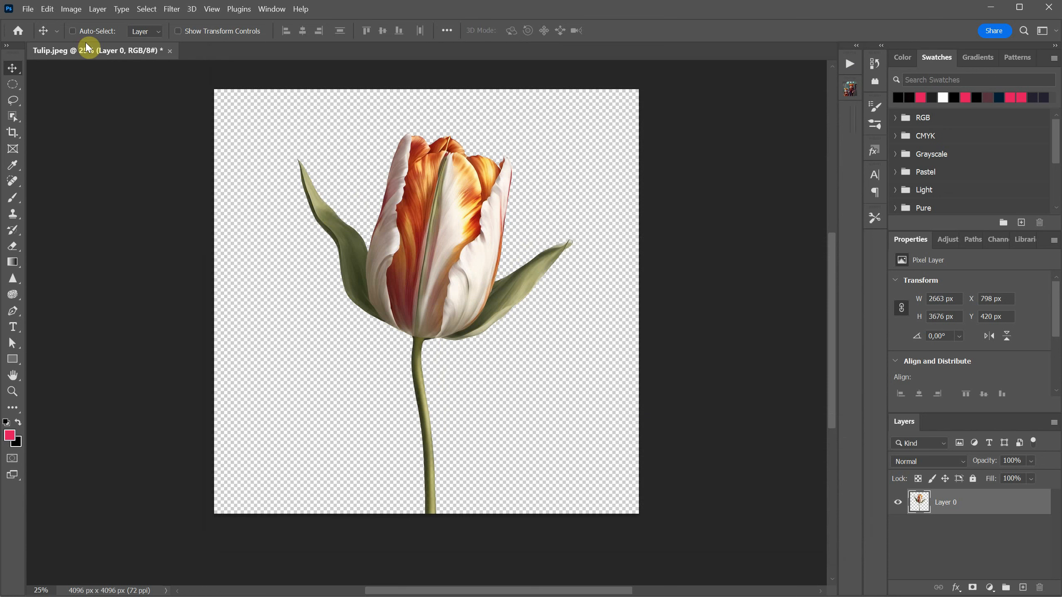
Revert the tulip image to its last saved state
{"action": "left_click", "coordinate": [26, 9]}
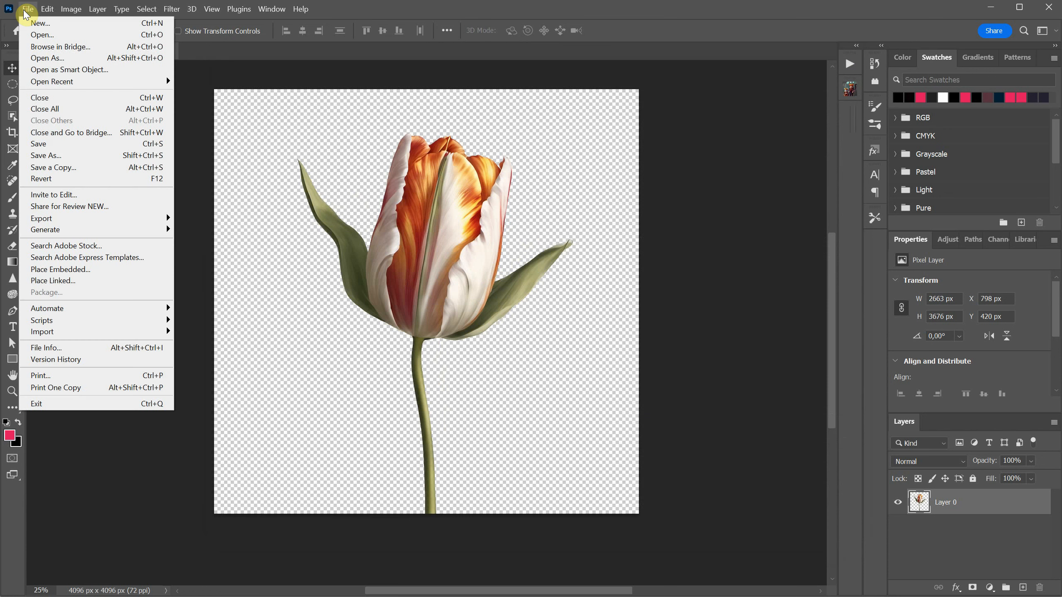
{"action": "left_click", "coordinate": [50, 179]}
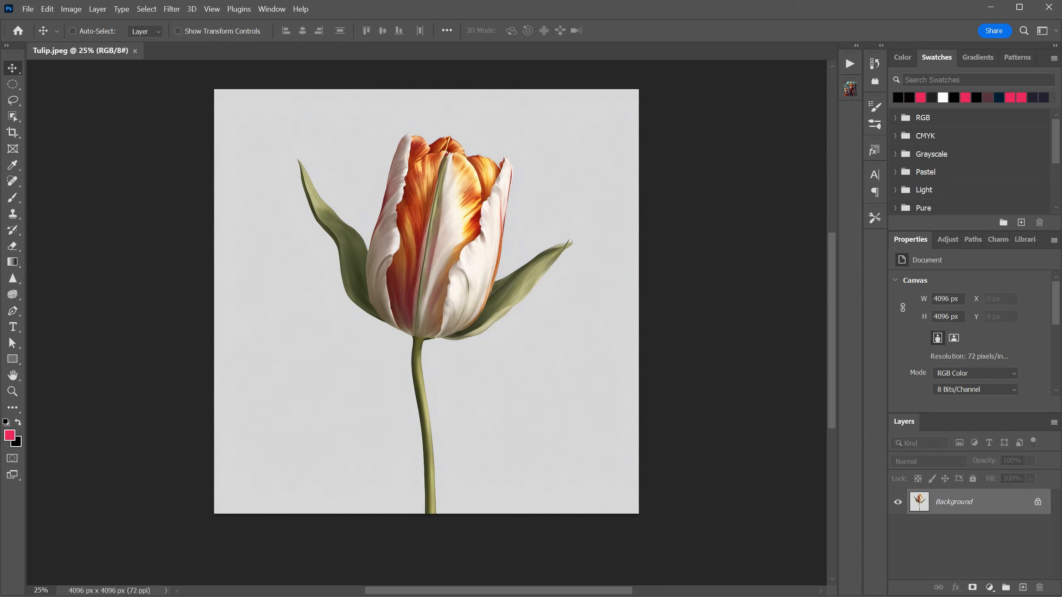
Try the Rectangular Marquee tool with successive new selections, finishing with one across the tulip's lower bloom and upper stem
{"action": "left_click", "coordinate": [14, 90]}
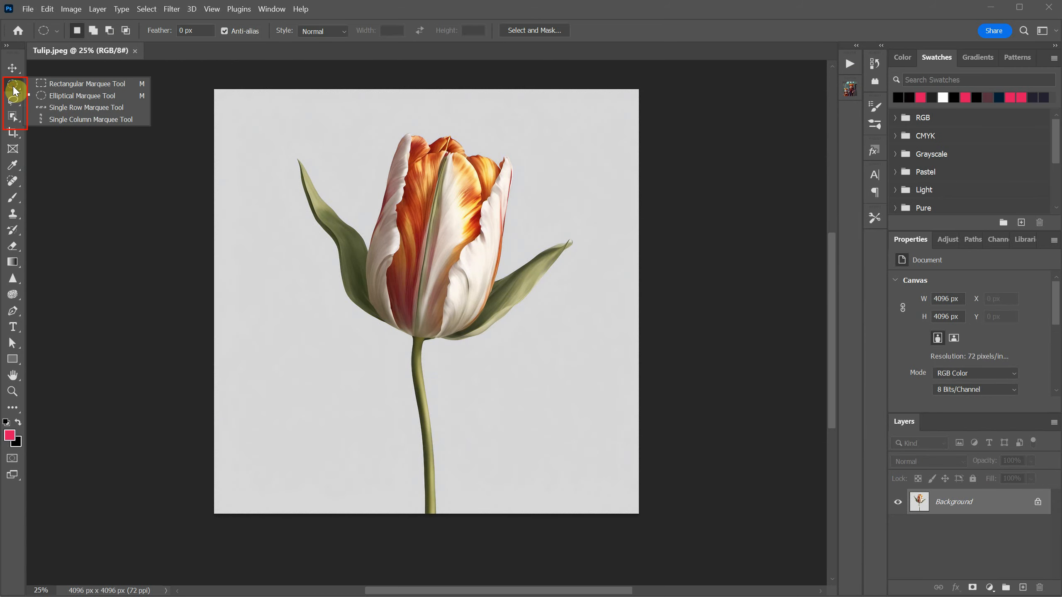
{"action": "left_click", "coordinate": [59, 82]}
{"action": "left_click_drag", "start_coordinate": [252, 111], "coordinate": [442, 430]}
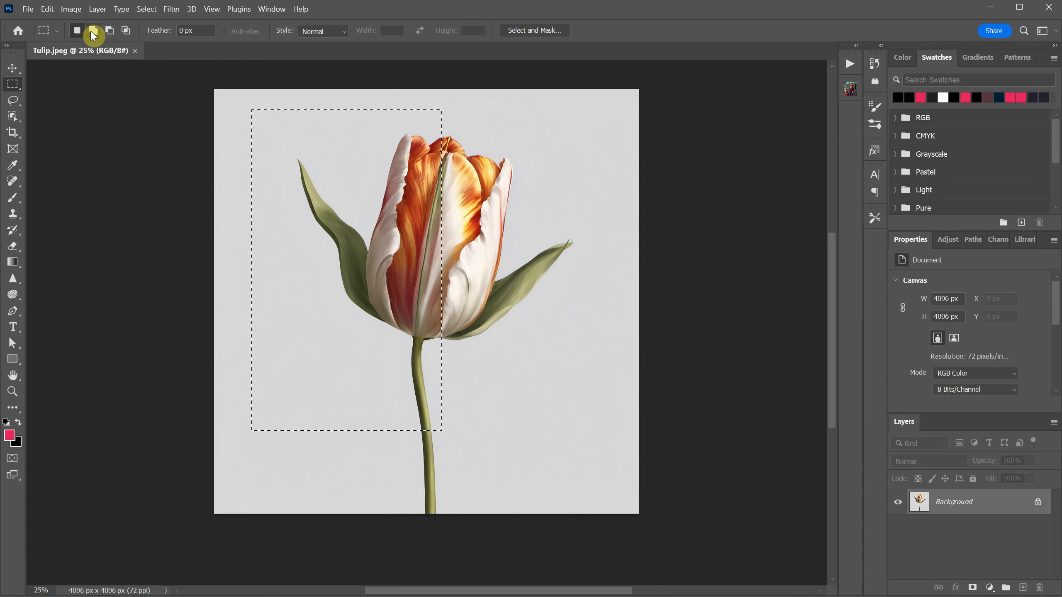
{"action": "left_click_drag", "start_coordinate": [503, 162], "coordinate": [590, 333]}
{"action": "left_click_drag", "start_coordinate": [433, 209], "coordinate": [521, 431]}
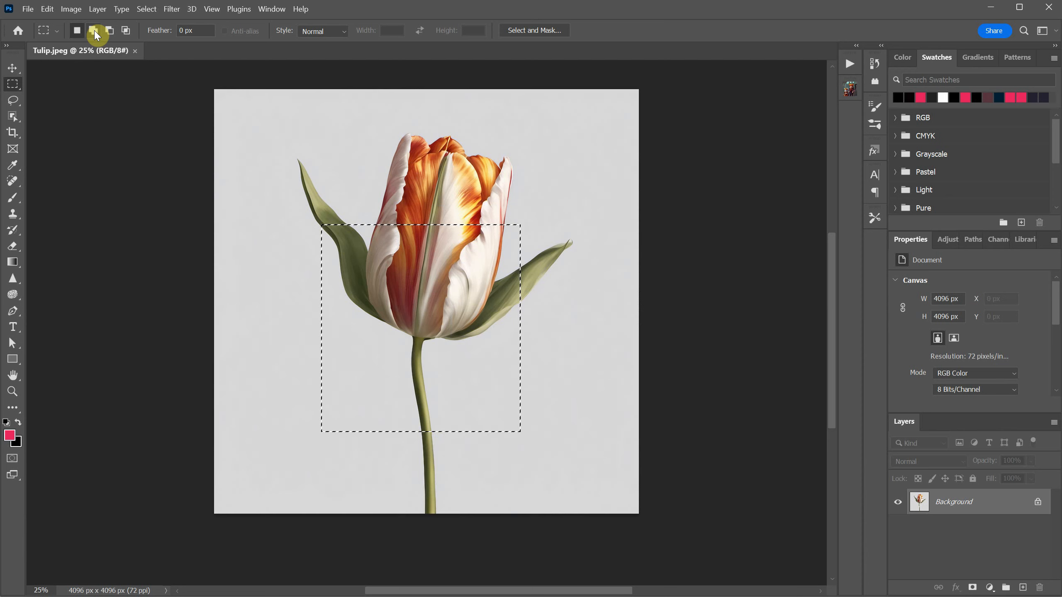
Add three rectangles to the selection, covering the left leaf, the upper petals and the bloom's right edge
{"action": "left_click", "coordinate": [94, 30]}
{"action": "left_click_drag", "start_coordinate": [286, 185], "coordinate": [369, 299]}
{"action": "left_click_drag", "start_coordinate": [380, 153], "coordinate": [467, 260]}
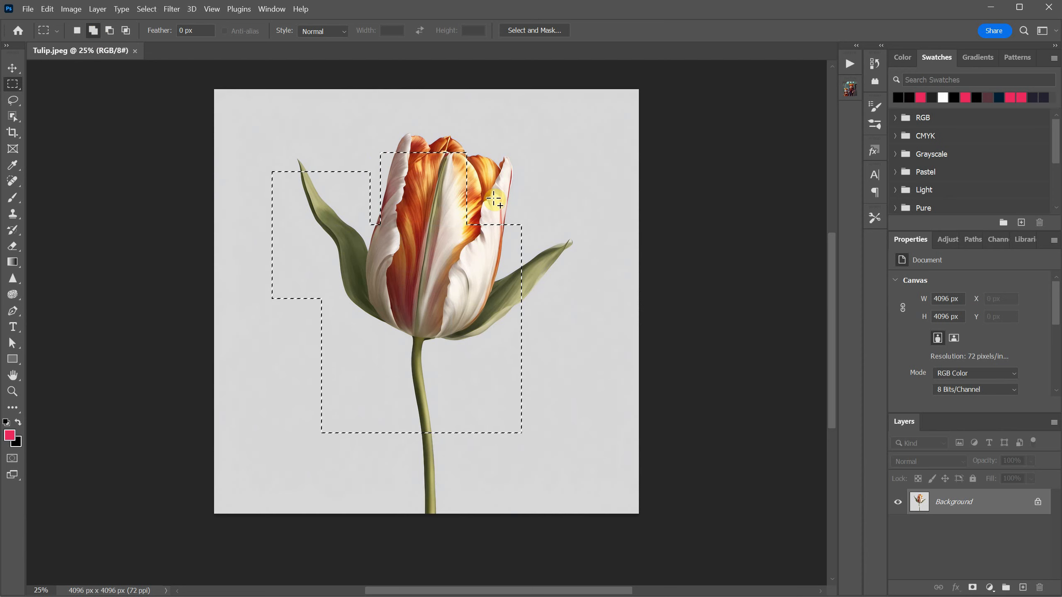
{"action": "left_click_drag", "start_coordinate": [495, 184], "coordinate": [537, 271]}
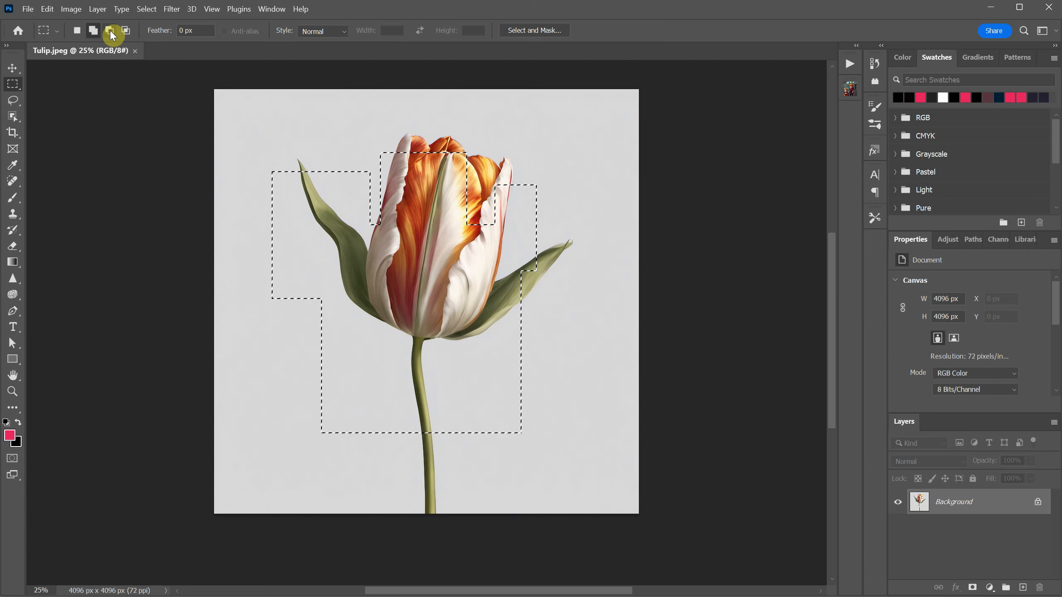
Subtract rectangles on both sides of the stem, and intersect the remaining selection with rectangles over the left leaf and petals
{"action": "left_click_drag", "start_coordinate": [567, 466], "coordinate": [441, 334]}
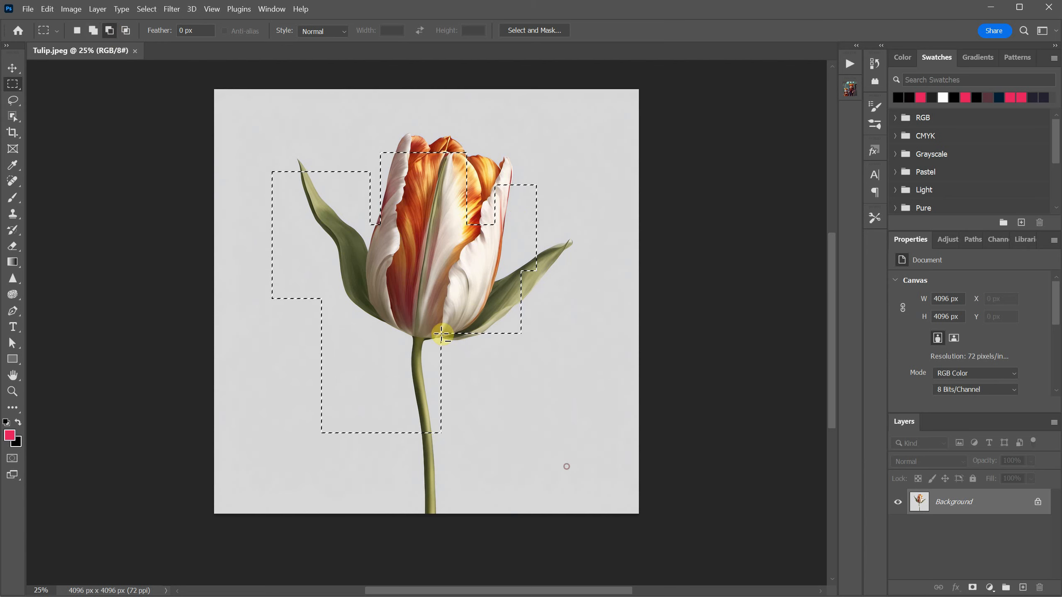
{"action": "left_click_drag", "start_coordinate": [266, 383], "coordinate": [421, 448]}
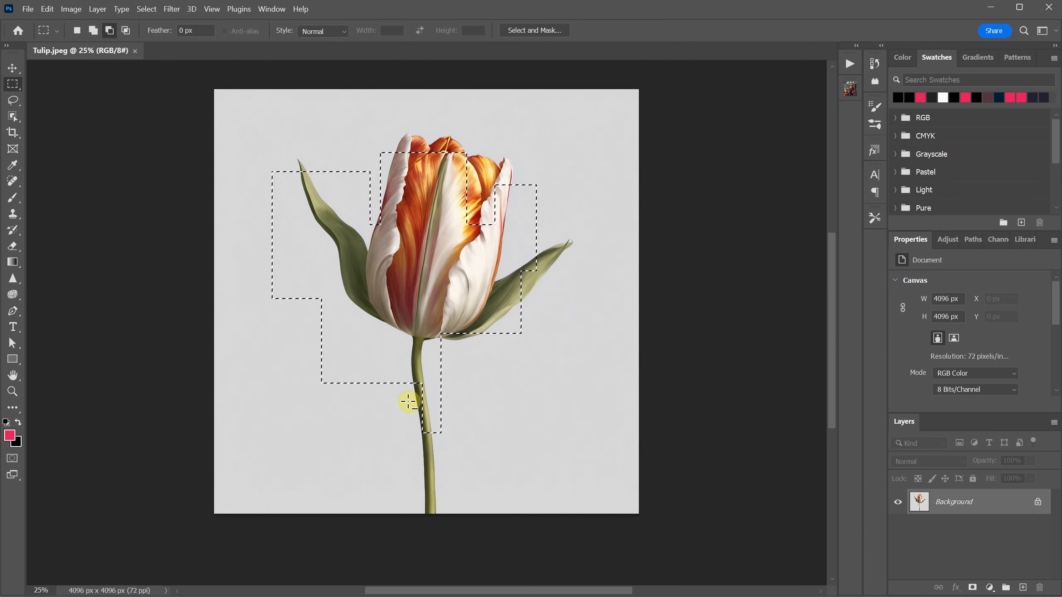
{"action": "left_click", "coordinate": [126, 33]}
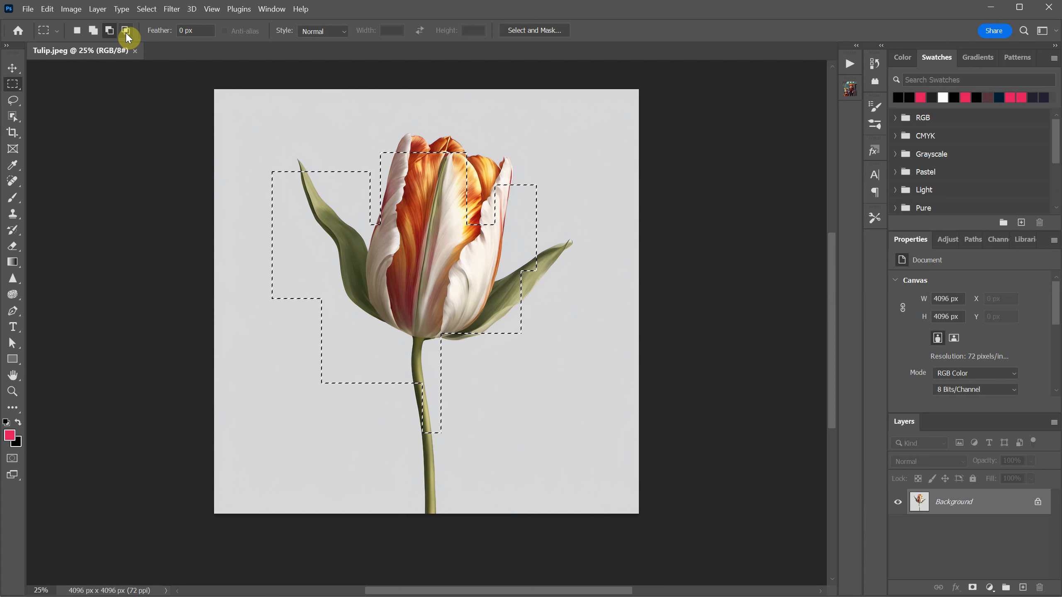
{"action": "left_click_drag", "start_coordinate": [319, 147], "coordinate": [398, 287]}
{"action": "left_click_drag", "start_coordinate": [291, 252], "coordinate": [411, 382]}
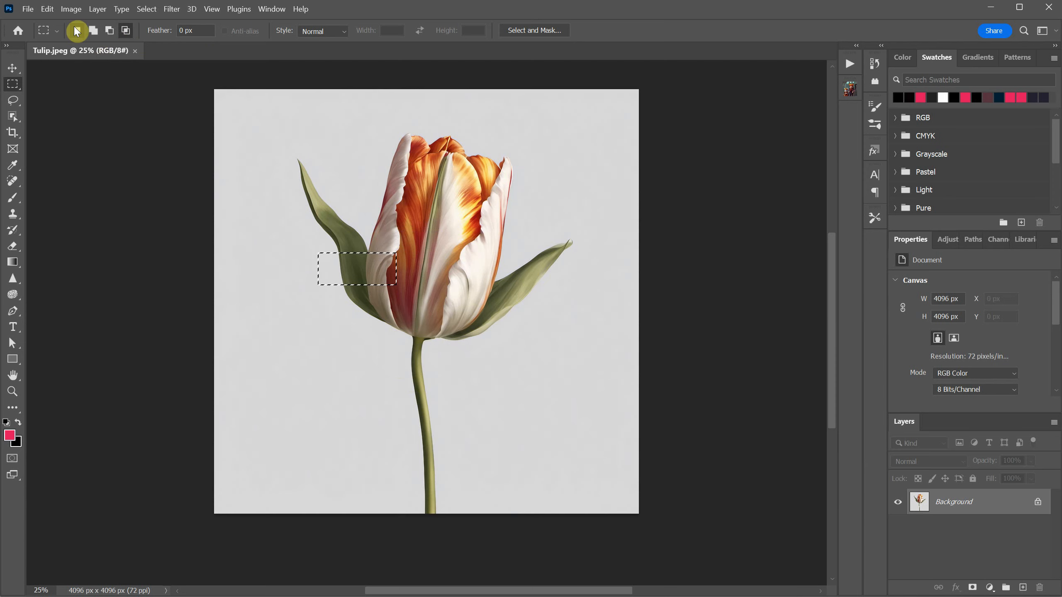
Return to new selection mode and select a rectangle around most of the tulip, leaving out the right leaf's tip and stem's end
{"action": "left_click", "coordinate": [76, 31]}
{"action": "left_click_drag", "start_coordinate": [352, 150], "coordinate": [541, 428]}
{"action": "left_click_drag", "start_coordinate": [349, 308], "coordinate": [507, 521]}
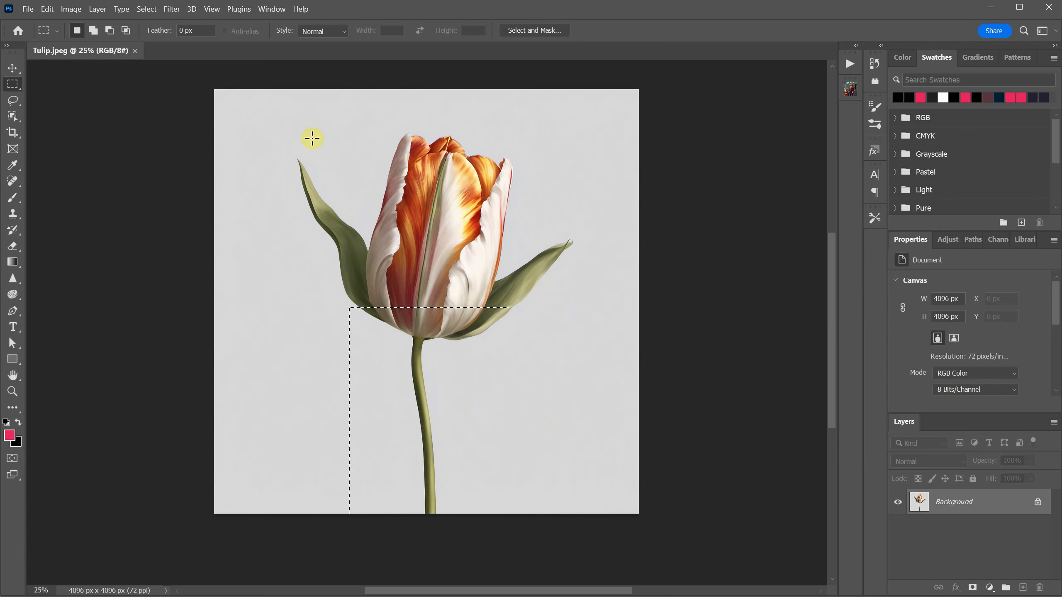
{"action": "left_click_drag", "start_coordinate": [299, 117], "coordinate": [538, 459]}
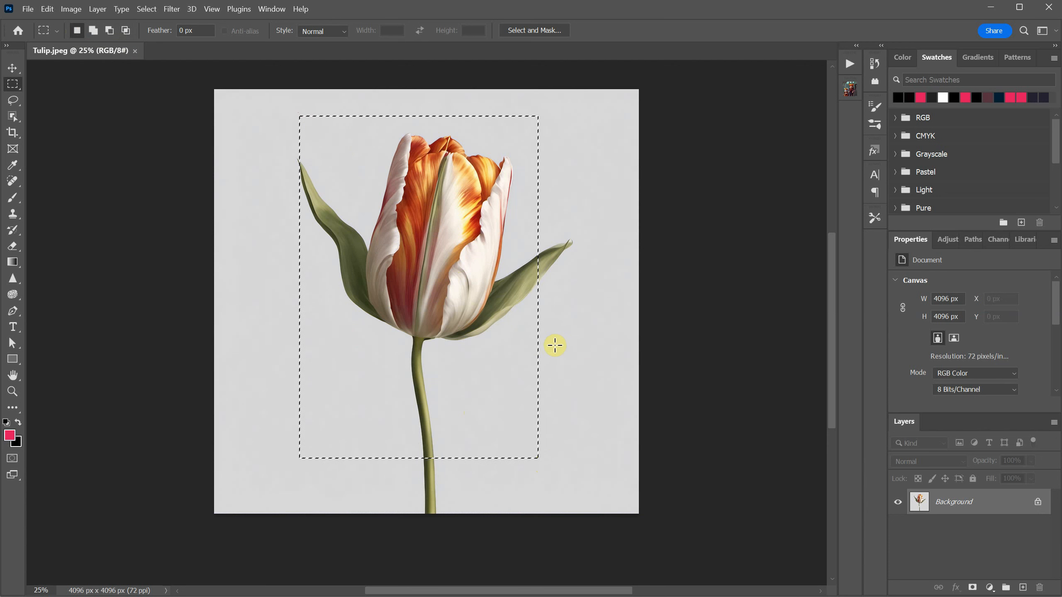
Add a layer mask from the rectangular selection around the tulip and undo it
{"action": "left_click", "coordinate": [973, 588]}
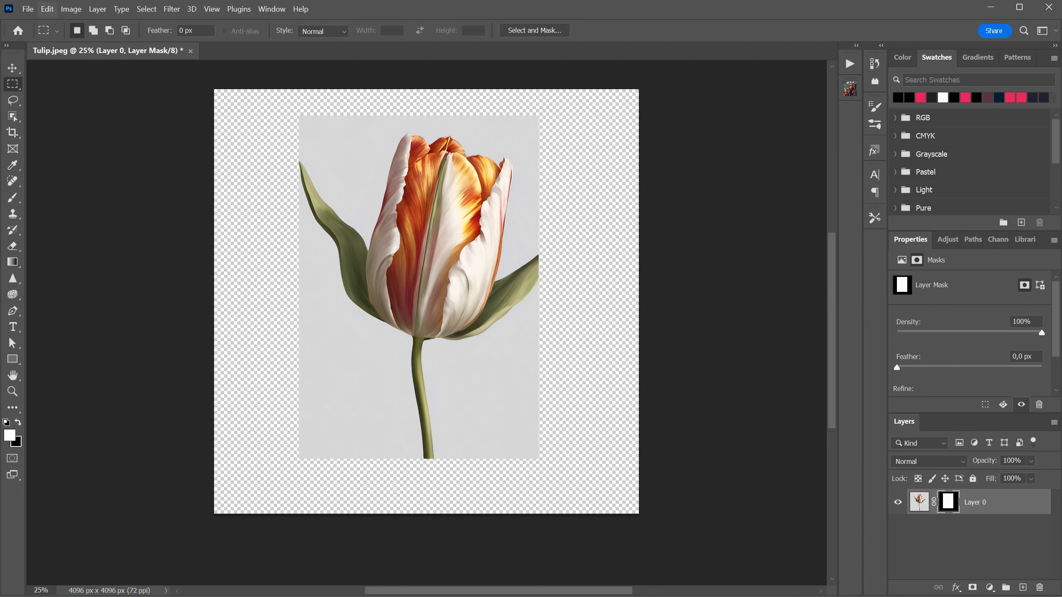
{"action": "left_click", "coordinate": [47, 10]}
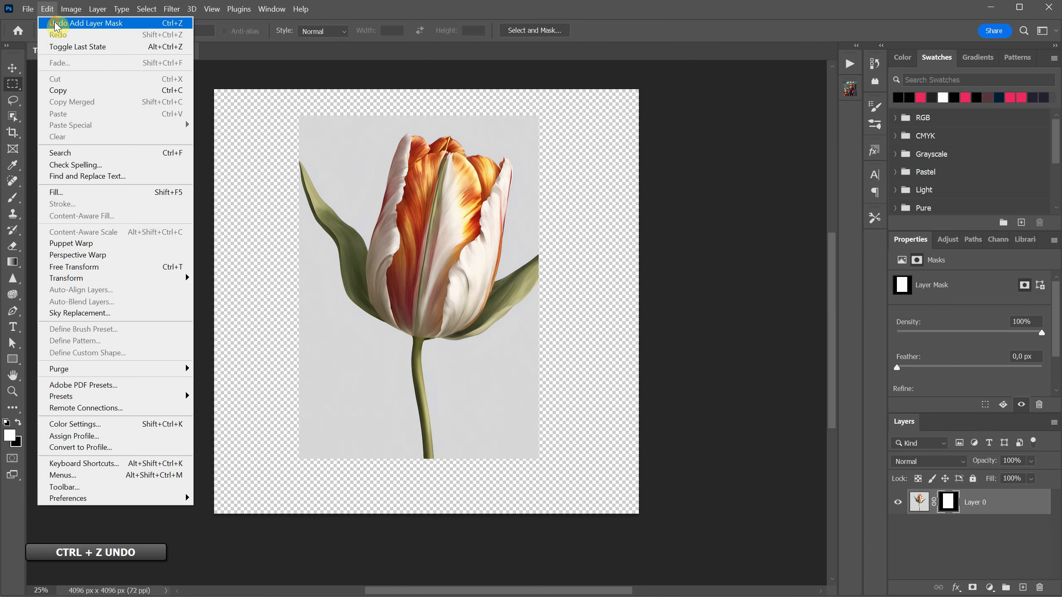
{"action": "left_click", "coordinate": [54, 21]}
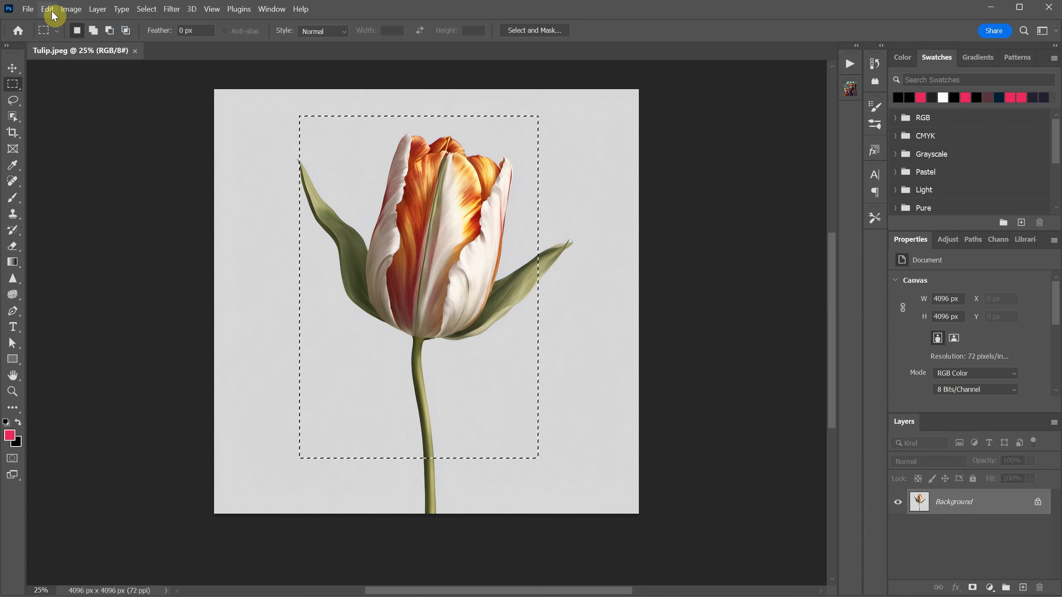
{"action": "left_click", "coordinate": [53, 11]}
{"action": "left_click", "coordinate": [77, 92]}
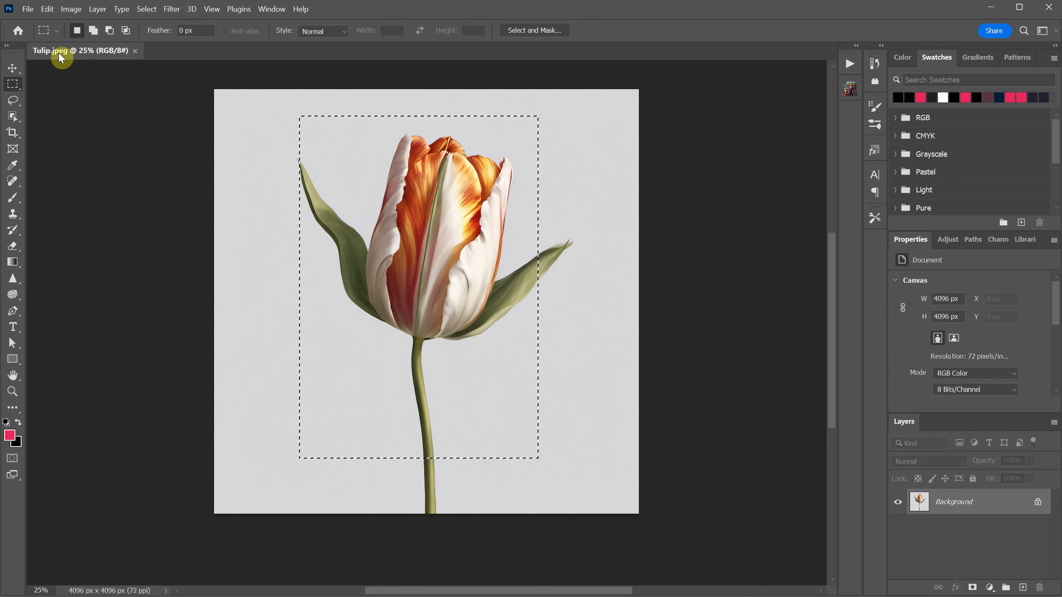
Paste the selected tulip area as a new layer and move it up and slightly to the right
{"action": "left_click", "coordinate": [46, 9]}
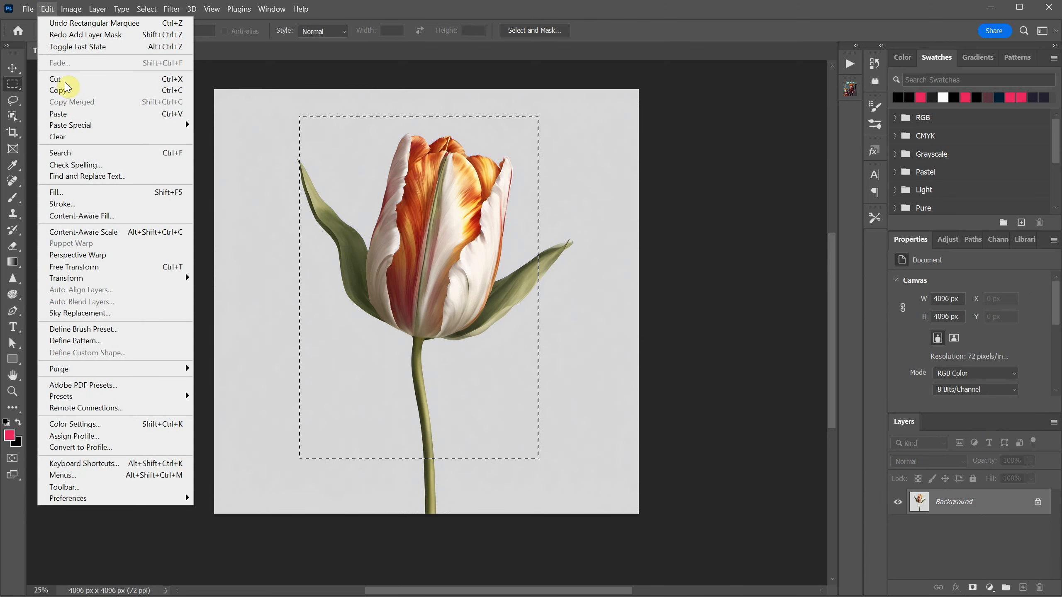
{"action": "left_click", "coordinate": [78, 113]}
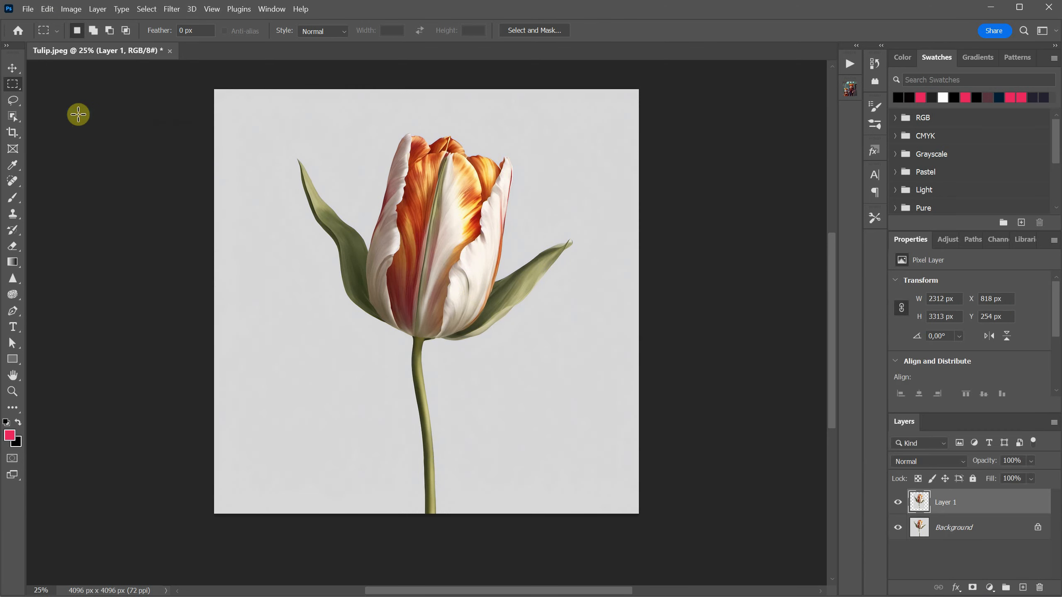
{"action": "left_click", "coordinate": [13, 76]}
{"action": "left_click_drag", "start_coordinate": [368, 264], "coordinate": [423, 241]}
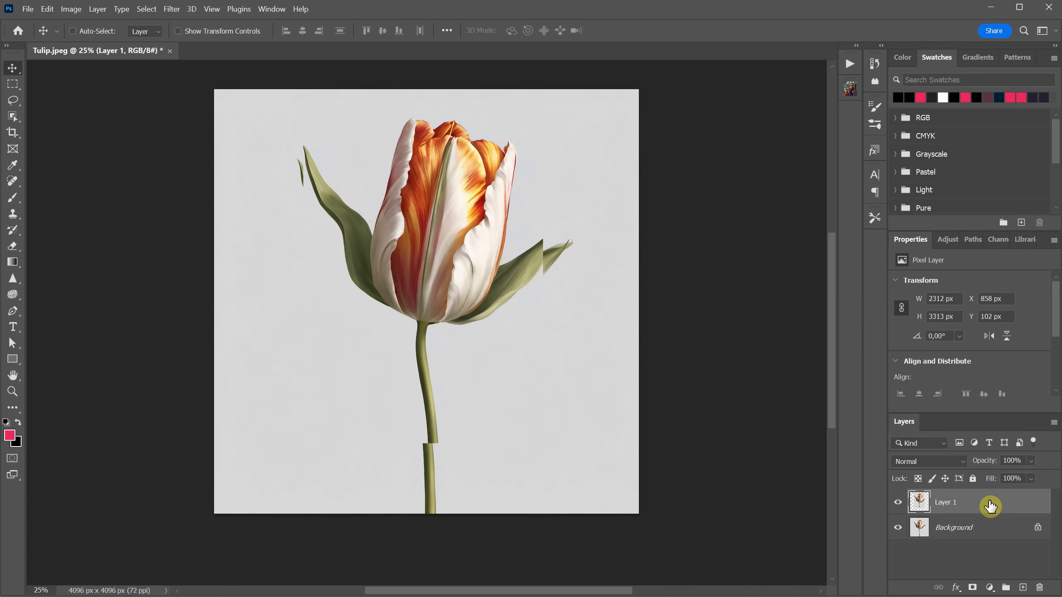
Undo the pasted layer's move and the paste itself, returning to the rectangular selection
{"action": "left_click", "coordinate": [47, 9]}
{"action": "left_click", "coordinate": [50, 21]}
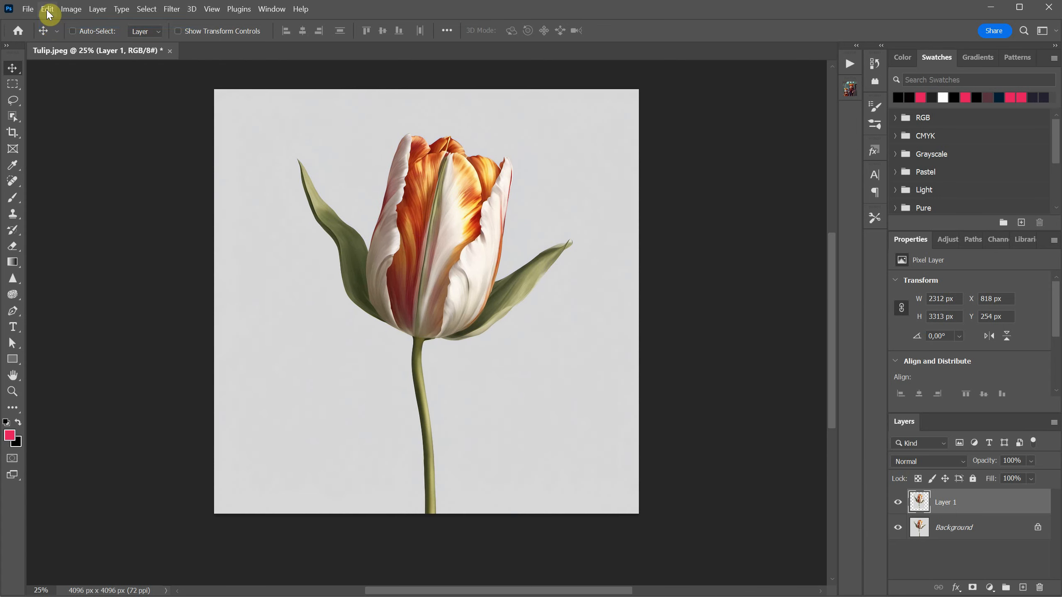
{"action": "left_click", "coordinate": [48, 10]}
{"action": "left_click", "coordinate": [48, 21]}
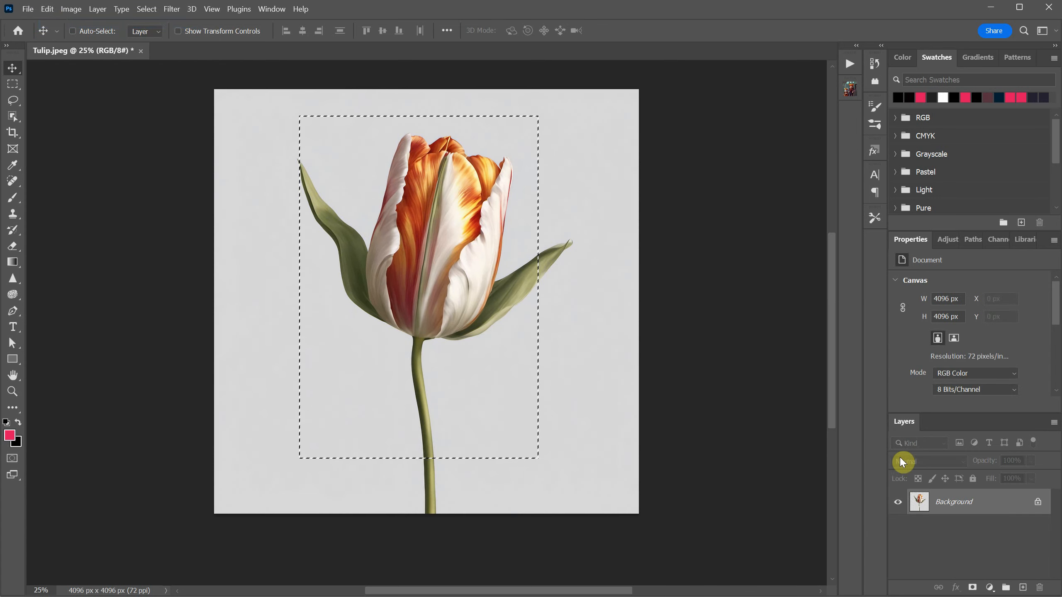
Copy the selected area to a new layer and toggle both layers' visibility to inspect the cut-out
{"action": "key", "text": "ctrl"}
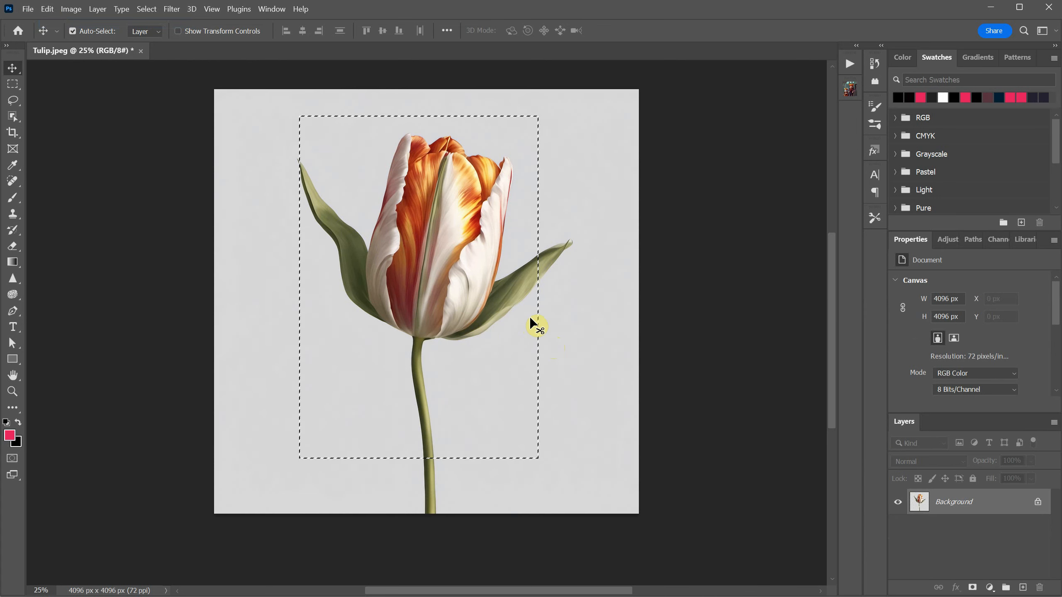
{"action": "key", "text": "ctrl+j"}
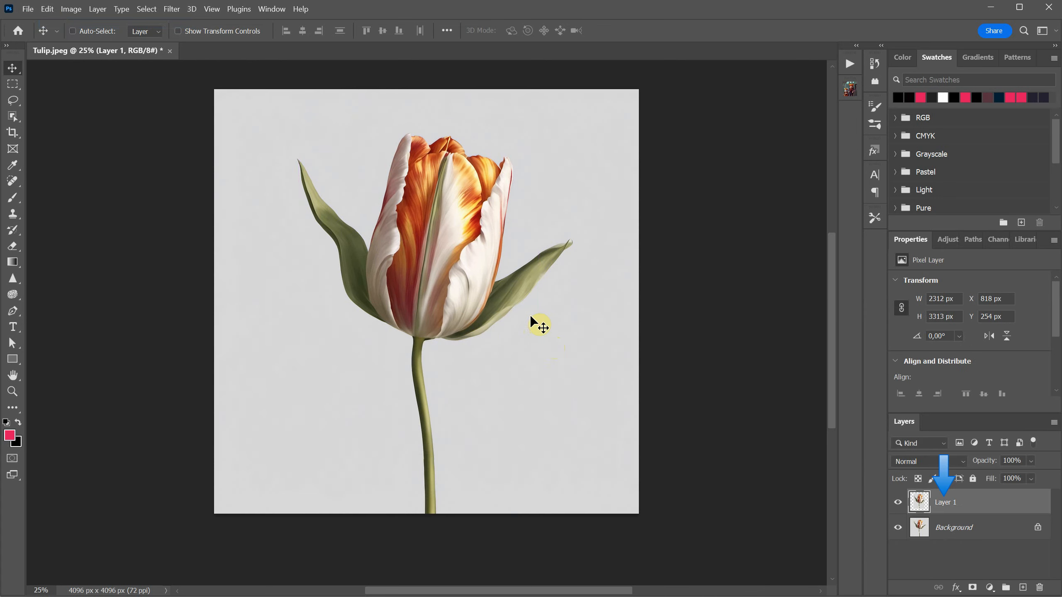
{"action": "left_click", "coordinate": [897, 503]}
{"action": "left_click", "coordinate": [896, 503]}
{"action": "left_click", "coordinate": [899, 526]}
{"action": "left_click", "coordinate": [898, 503]}
{"action": "left_click", "coordinate": [898, 503]}
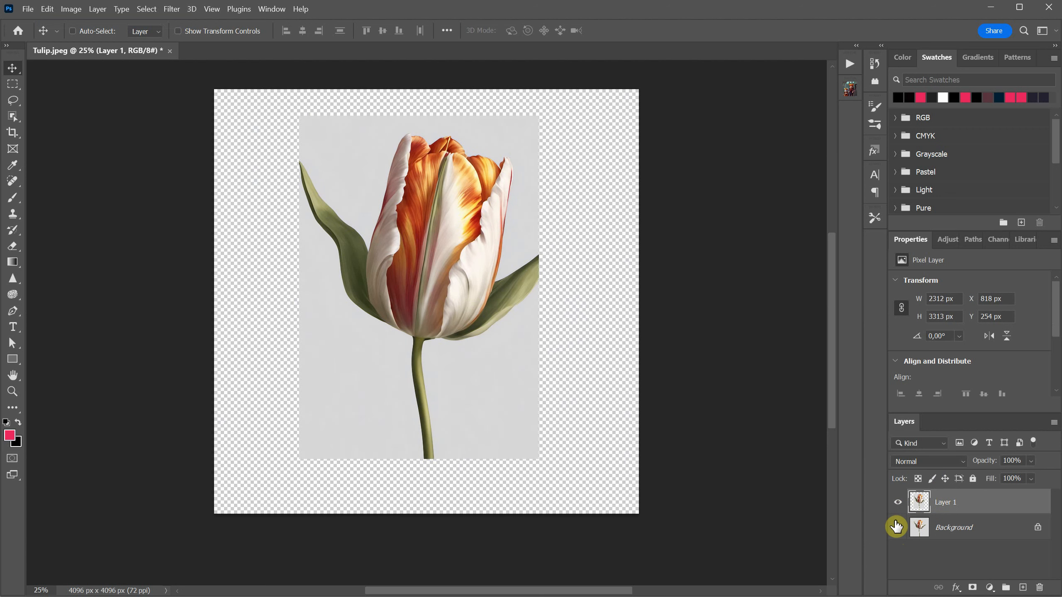
{"action": "left_click", "coordinate": [898, 528]}
Undo the layer visibility changes and the Layer Via Copy, returning to the rectangular selection
{"action": "left_click", "coordinate": [47, 8]}
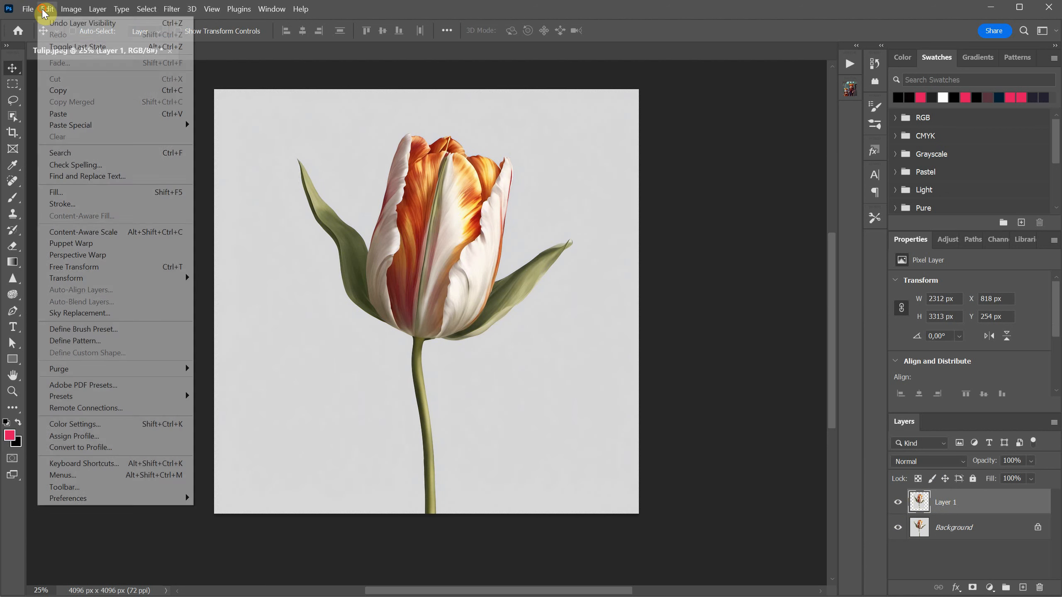
{"action": "left_click", "coordinate": [53, 21]}
{"action": "left_click", "coordinate": [49, 10]}
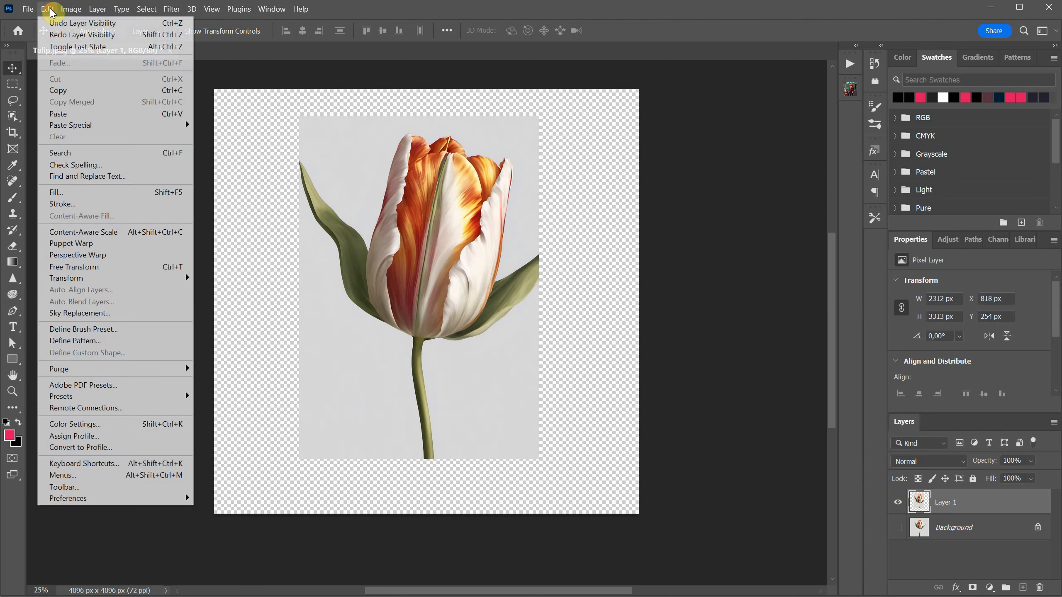
{"action": "left_click", "coordinate": [54, 21]}
{"action": "left_click", "coordinate": [48, 9]}
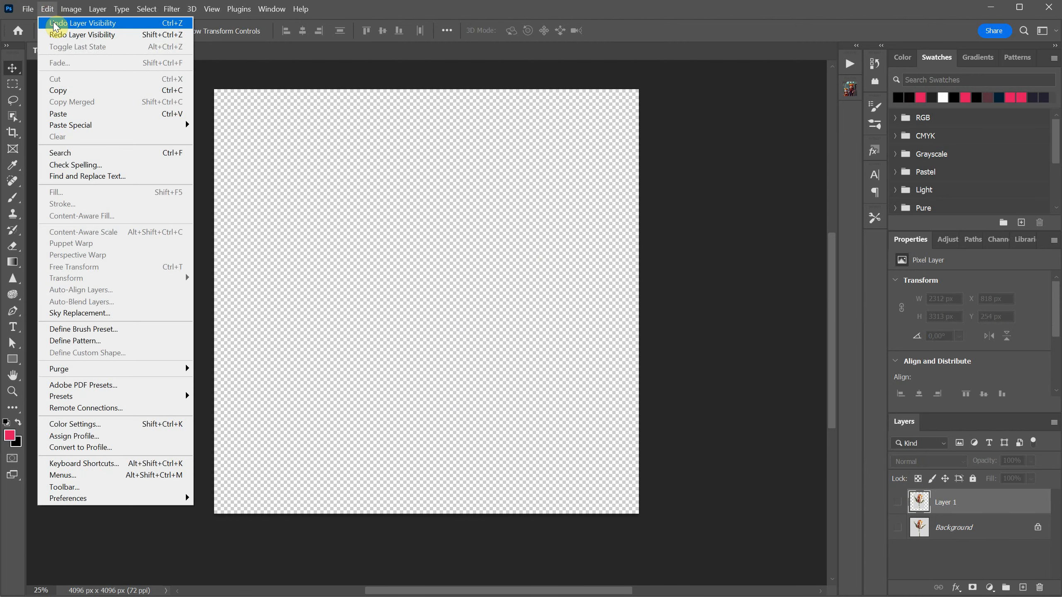
{"action": "left_click", "coordinate": [55, 23]}
{"action": "left_click", "coordinate": [46, 9]}
{"action": "left_click", "coordinate": [55, 23]}
{"action": "left_click", "coordinate": [47, 9]}
{"action": "left_click", "coordinate": [54, 22]}
{"action": "left_click", "coordinate": [47, 8]}
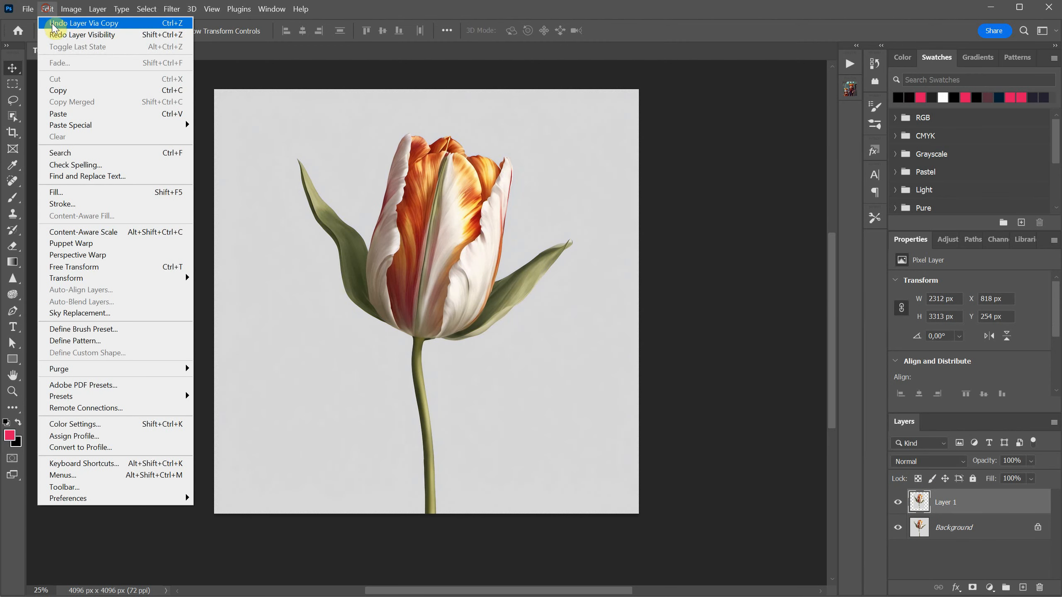
{"action": "left_click", "coordinate": [55, 22]}
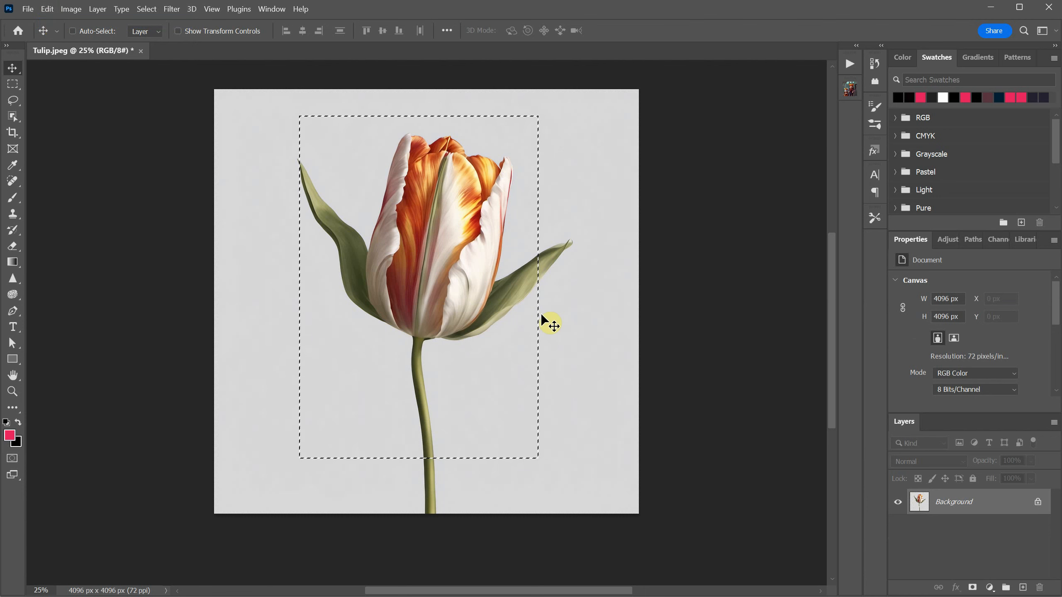
Preview a Brightness/Contrast adjustment with brightness 6 and contrast 69 on the selected area, and cancel it
{"action": "left_click", "coordinate": [73, 9]}
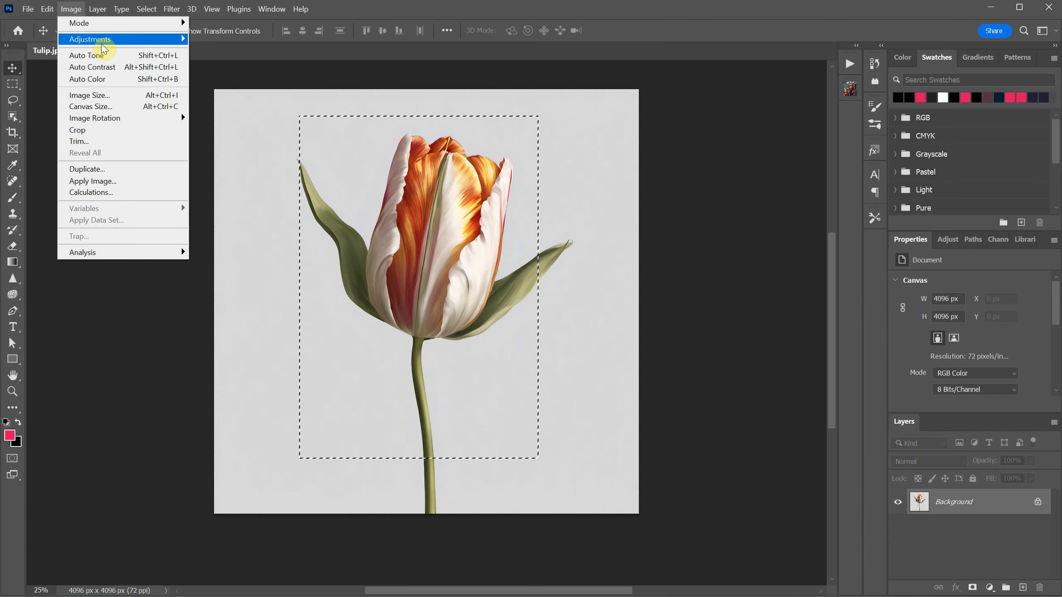
{"action": "mouse_move", "coordinate": [102, 39]}
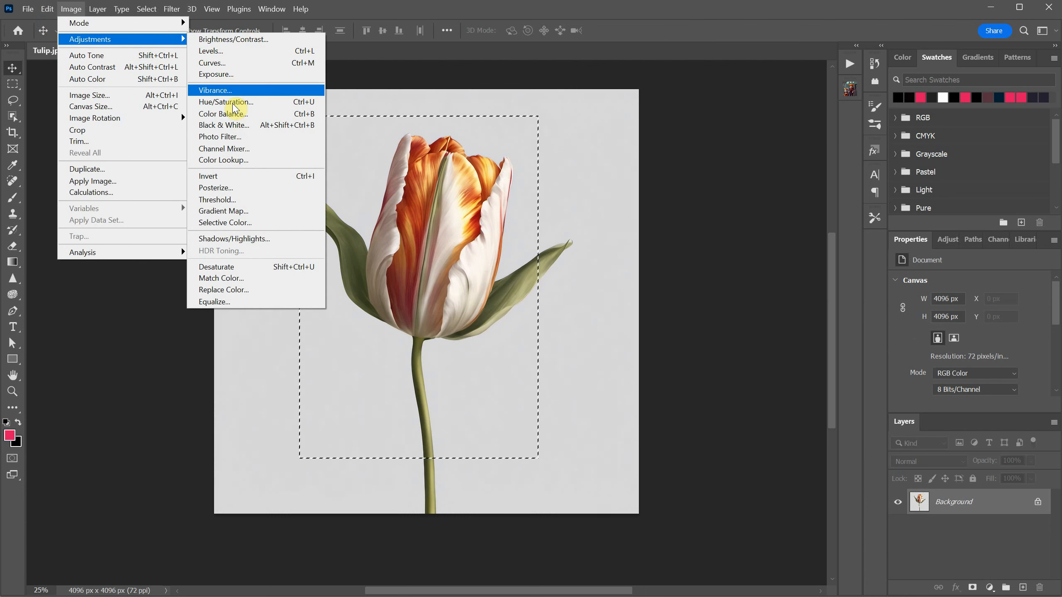
{"action": "left_click", "coordinate": [236, 41]}
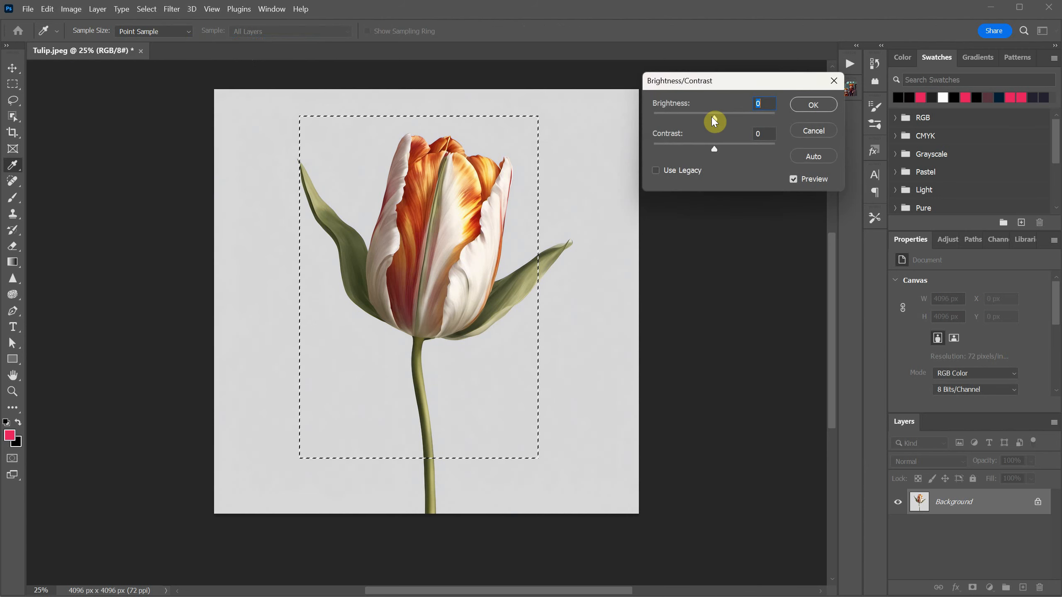
{"action": "mouse_move", "coordinate": [714, 117]}
{"action": "left_mouse_down"}
{"action": "mouse_move", "coordinate": [733, 114]}
{"action": "mouse_move", "coordinate": [671, 114]}
{"action": "mouse_move", "coordinate": [763, 109]}
{"action": "mouse_move", "coordinate": [716, 109]}
{"action": "left_mouse_up"}
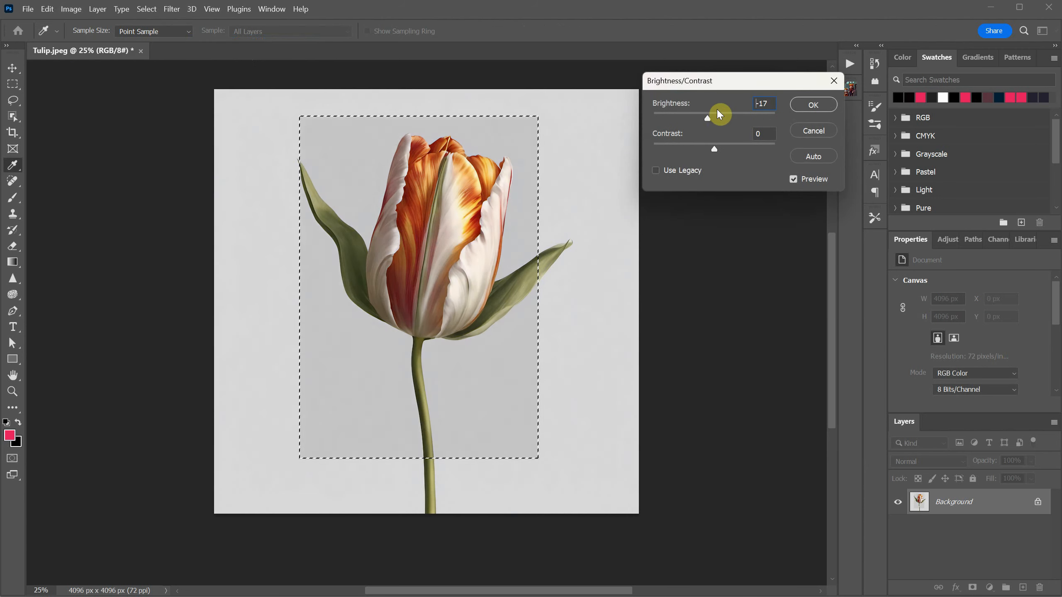
{"action": "left_click_drag", "start_coordinate": [713, 149], "coordinate": [758, 153]}
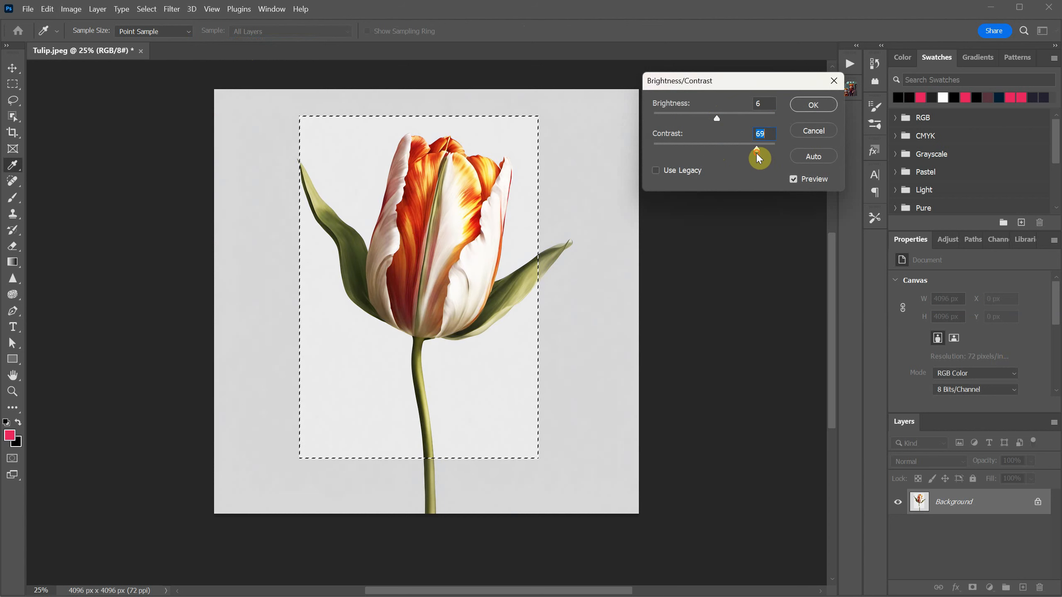
{"action": "left_click", "coordinate": [814, 131]}
{"action": "key", "text": "v"}
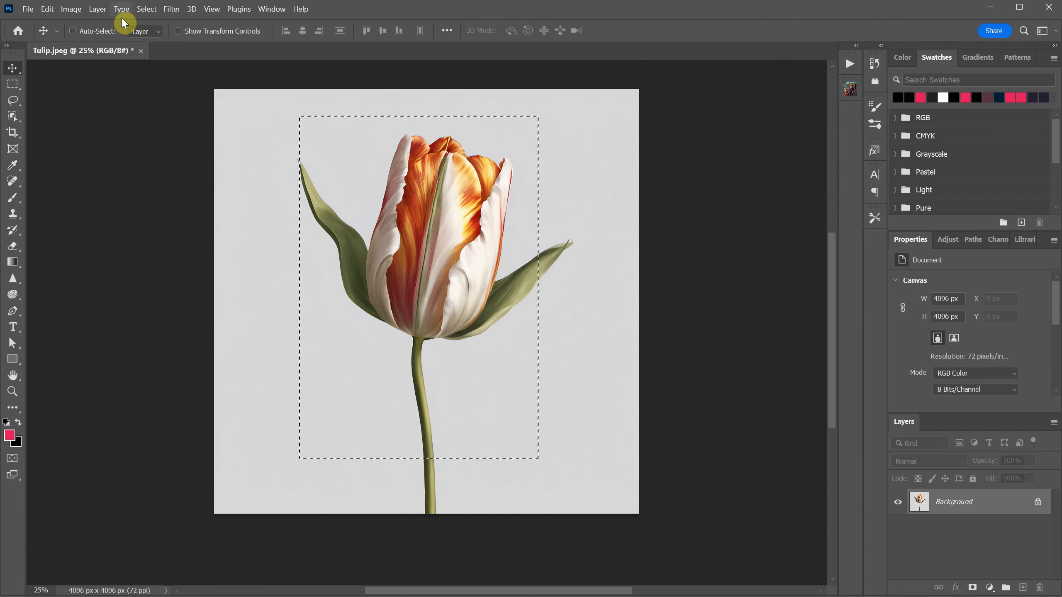
Clear the rectangular selection and select an elliptical area around the left leaf with the Elliptical Marquee tool
{"action": "left_click", "coordinate": [146, 9]}
{"action": "left_click", "coordinate": [147, 34]}
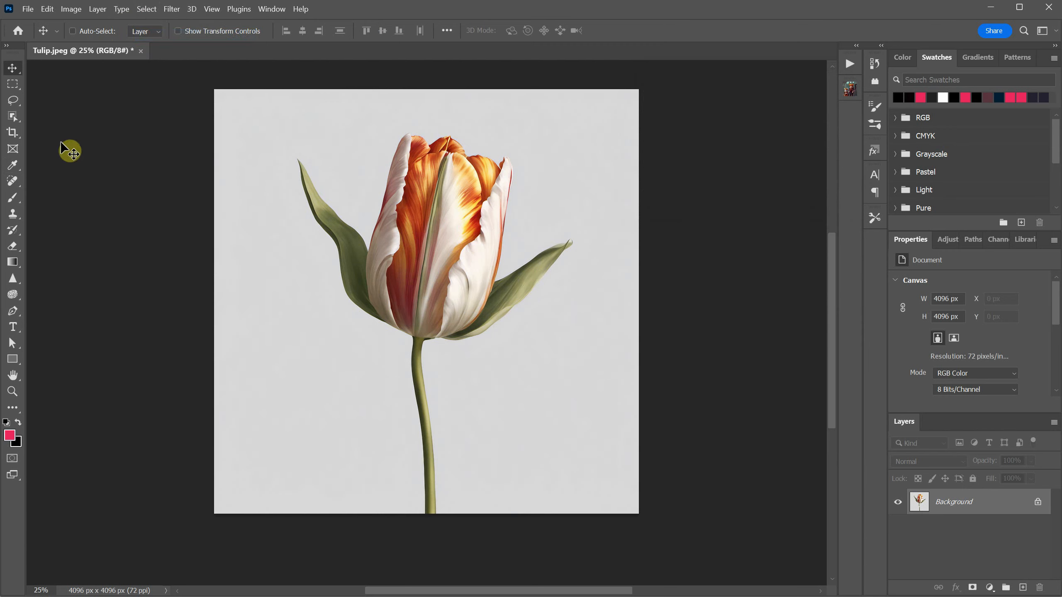
{"action": "right_click", "coordinate": [12, 85]}
{"action": "left_click", "coordinate": [39, 93]}
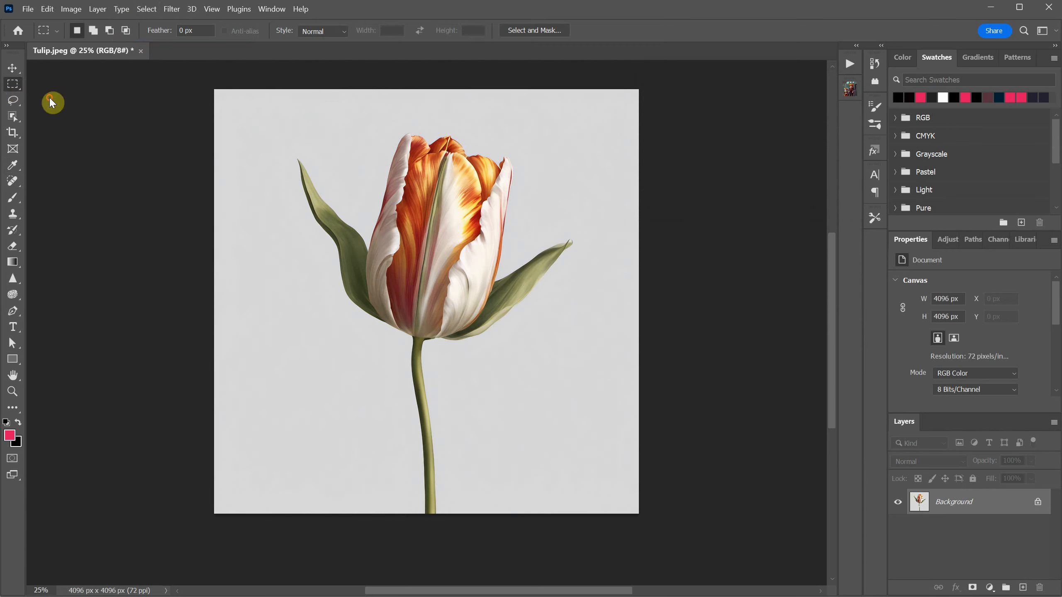
{"action": "left_click_drag", "start_coordinate": [261, 138], "coordinate": [404, 331]}
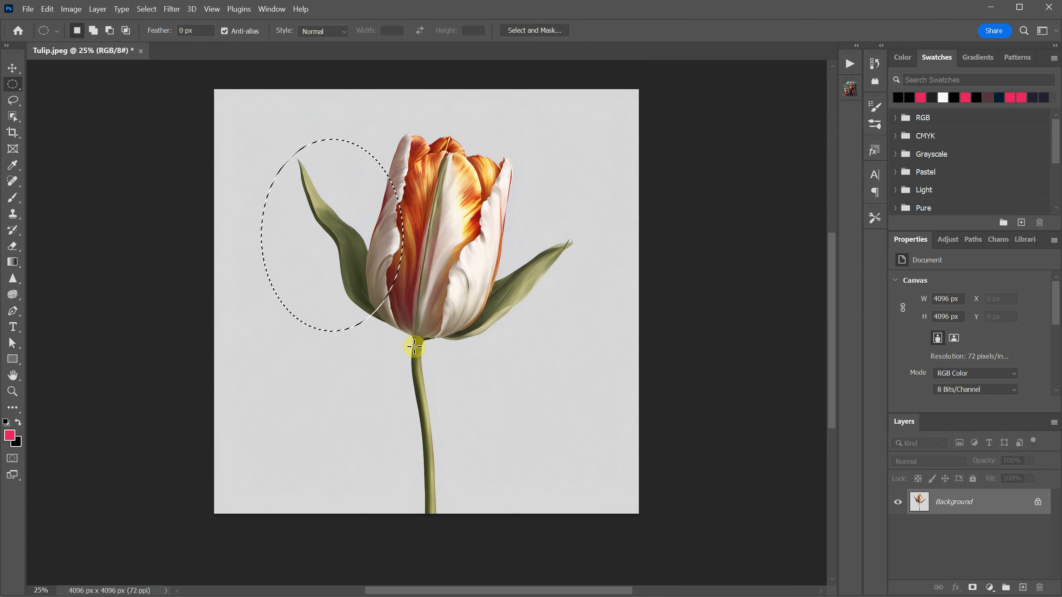
Add two rectangles to the elliptical selection, one over the upper left petals and one over the bloom's lower left and upper stem
{"action": "right_click", "coordinate": [13, 86]}
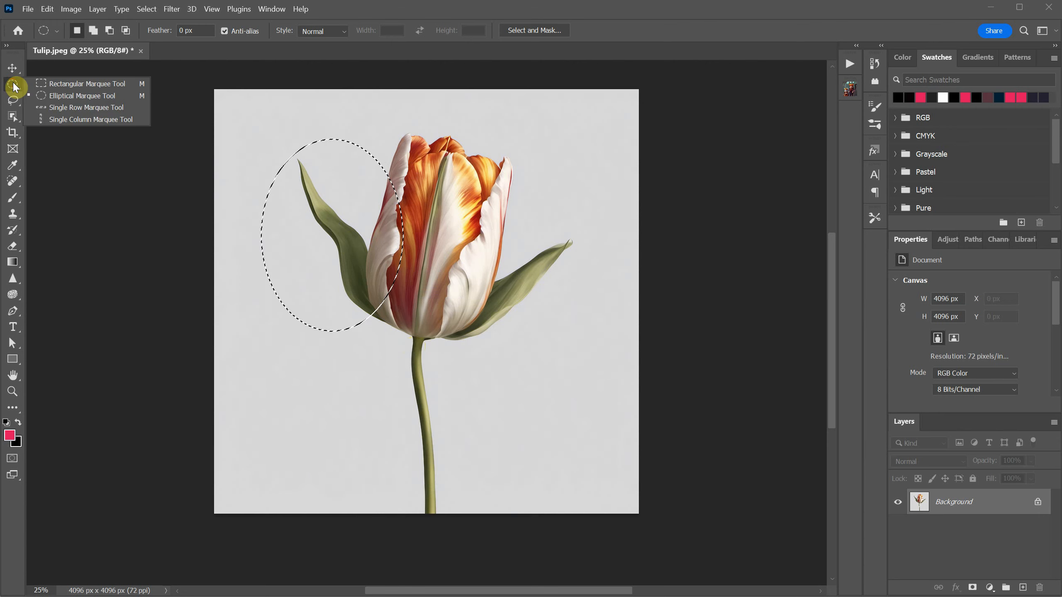
{"action": "left_click", "coordinate": [32, 84]}
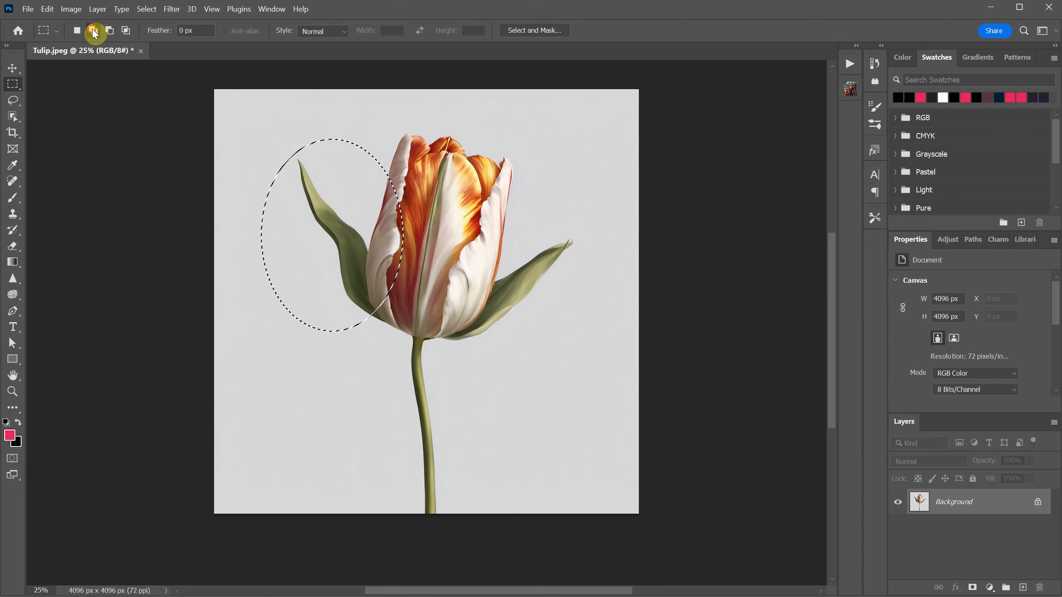
{"action": "left_click", "coordinate": [93, 30]}
{"action": "left_click_drag", "start_coordinate": [351, 126], "coordinate": [434, 242]}
{"action": "left_click_drag", "start_coordinate": [330, 288], "coordinate": [423, 388]}
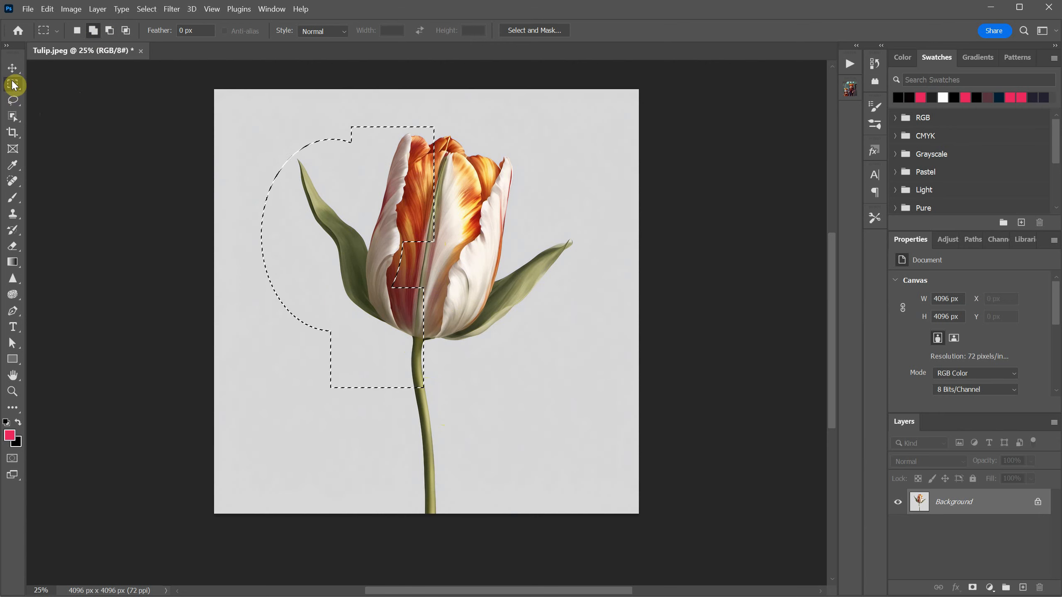
Extend the selection with freehand Lasso areas around the right side of the bloom and below it across the stem
{"action": "right_click", "coordinate": [13, 85]}
{"action": "left_click", "coordinate": [14, 102]}
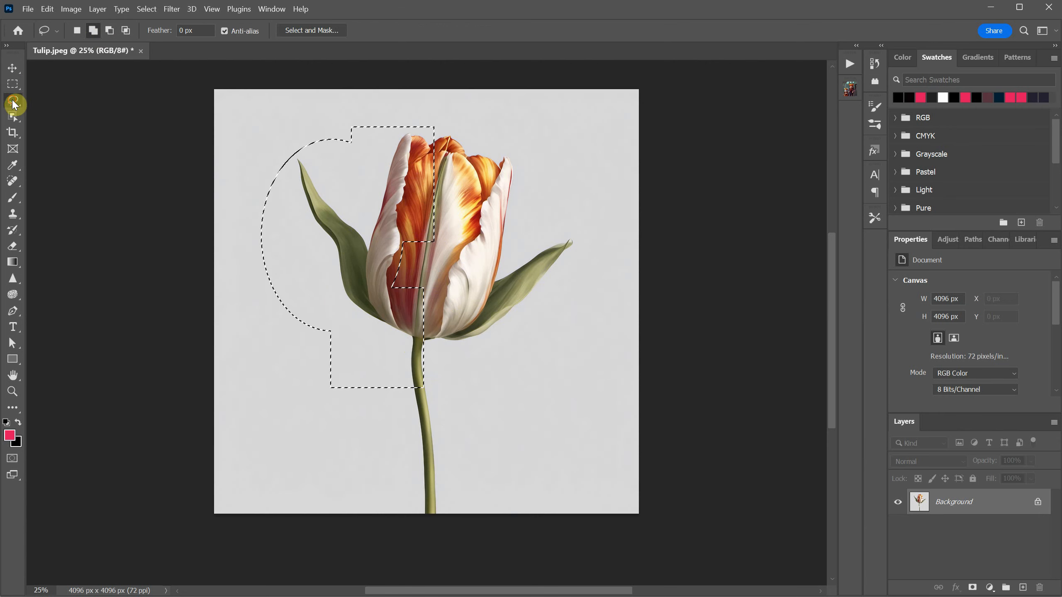
{"action": "left_click", "coordinate": [49, 99]}
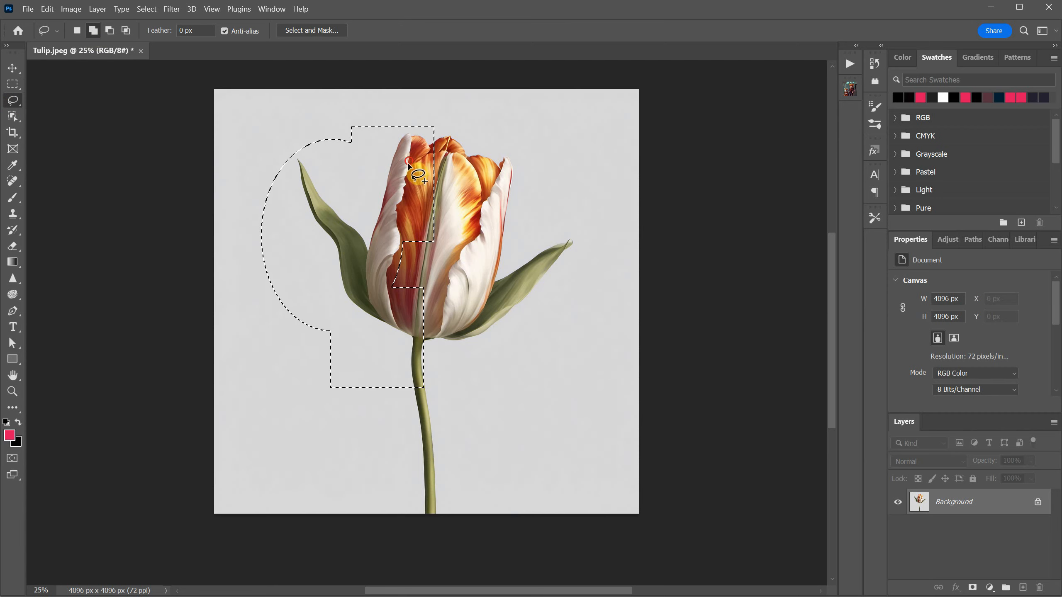
{"action": "mouse_move", "coordinate": [409, 159]}
{"action": "left_mouse_down"}
{"action": "mouse_move", "coordinate": [470, 163]}
{"action": "mouse_move", "coordinate": [554, 274]}
{"action": "left_mouse_up"}
{"action": "left_click_drag", "start_coordinate": [303, 397], "coordinate": [473, 201]}
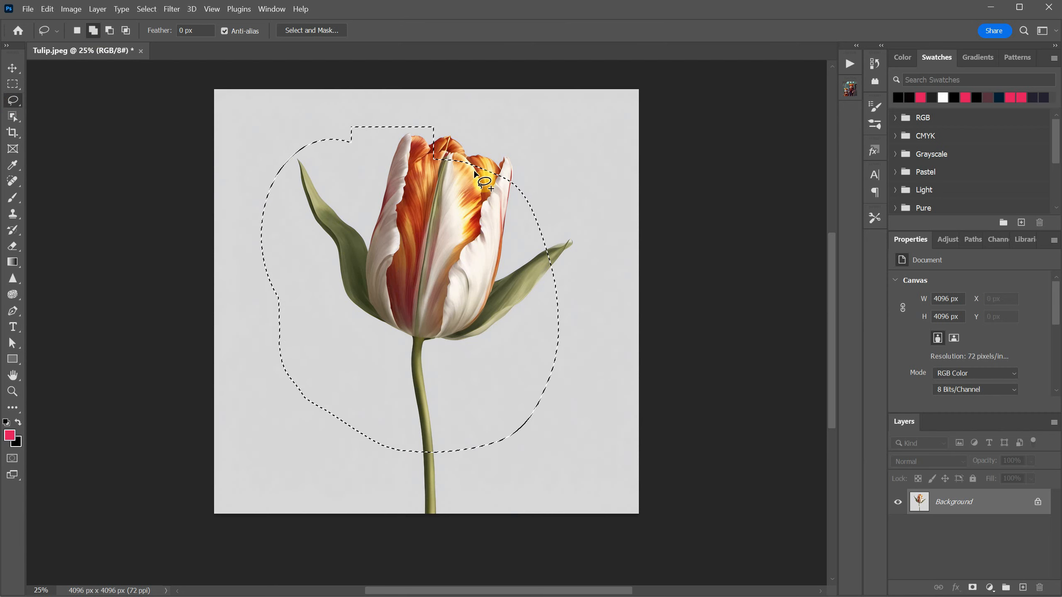
Subtract a freehand area covering the bloom and right side, and add a freehand area over the upper left petals and the background above the left leaf
{"action": "left_click", "coordinate": [108, 29]}
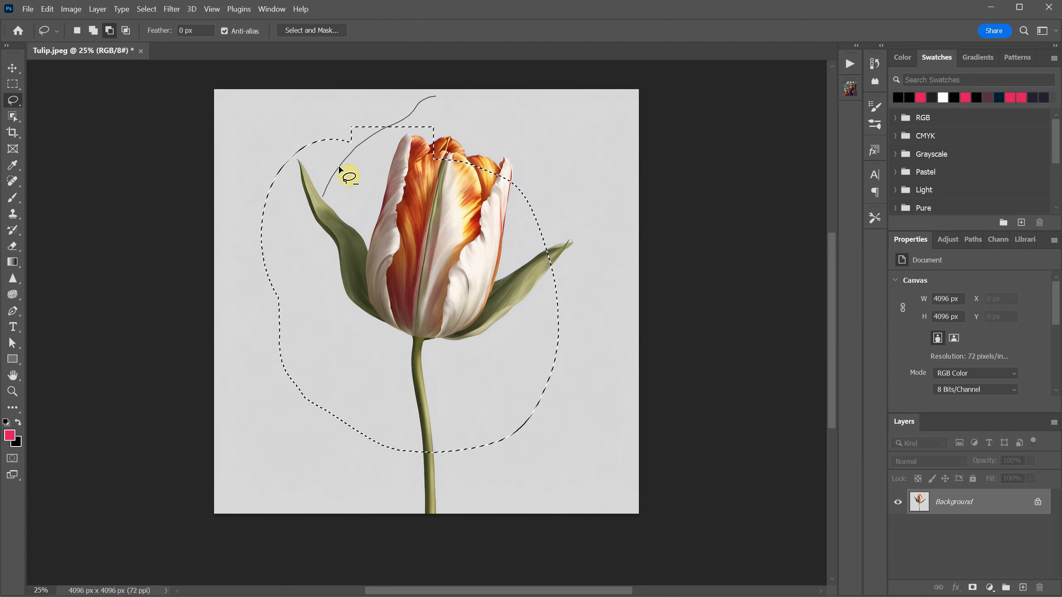
{"action": "left_click_drag", "start_coordinate": [431, 464], "coordinate": [435, 467]}
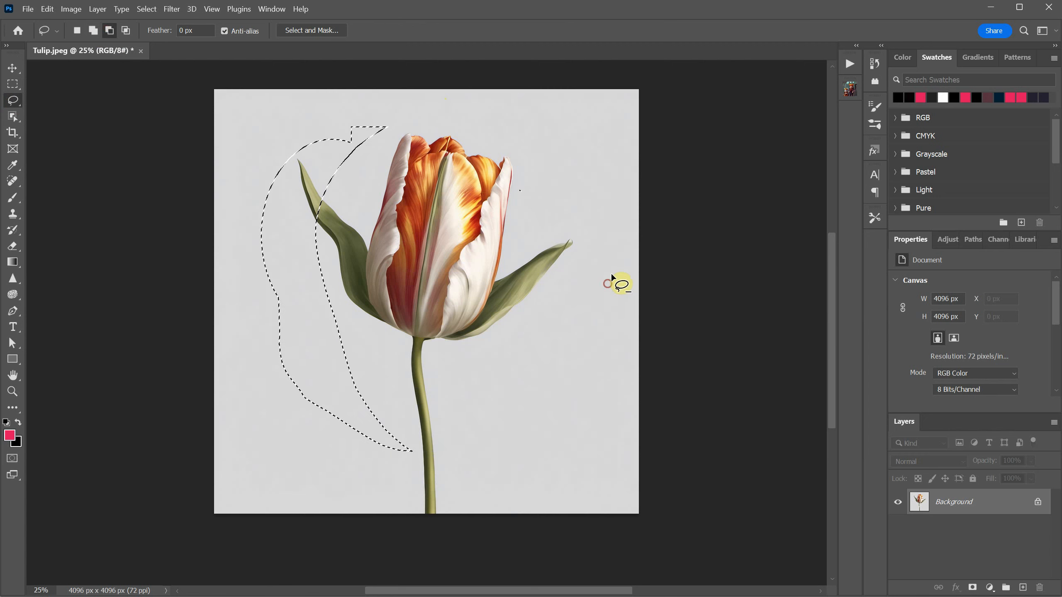
{"action": "left_click", "coordinate": [93, 31]}
{"action": "mouse_move", "coordinate": [368, 211]}
{"action": "left_mouse_down"}
{"action": "mouse_move", "coordinate": [411, 145]}
{"action": "mouse_move", "coordinate": [420, 192]}
{"action": "left_mouse_up"}
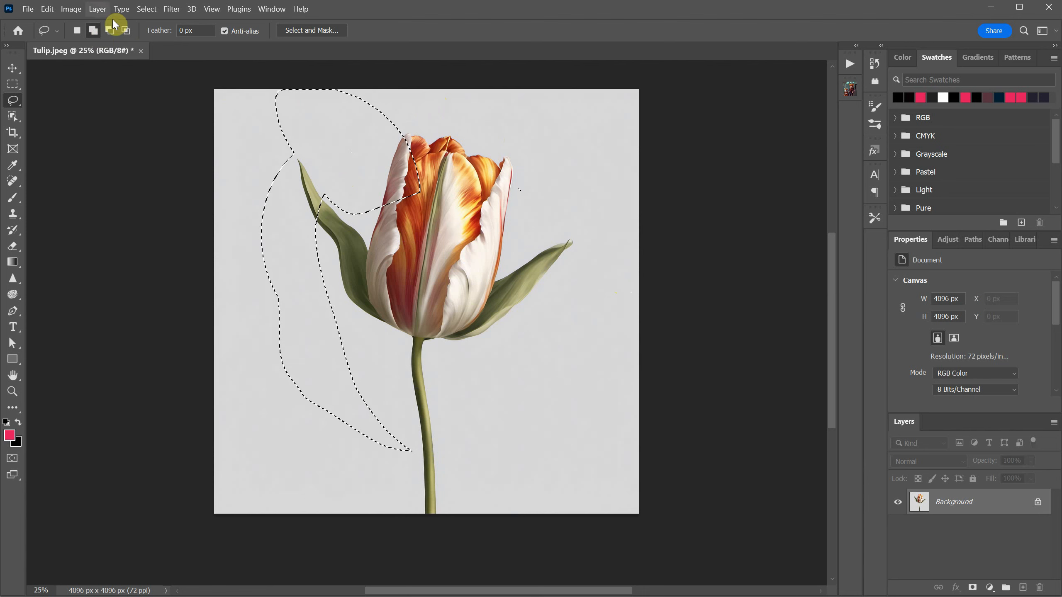
Clear the freehand selection and enclose the whole tulip in a loose straight-edged outline with the Polygonal Lasso tool
{"action": "left_click", "coordinate": [147, 9]}
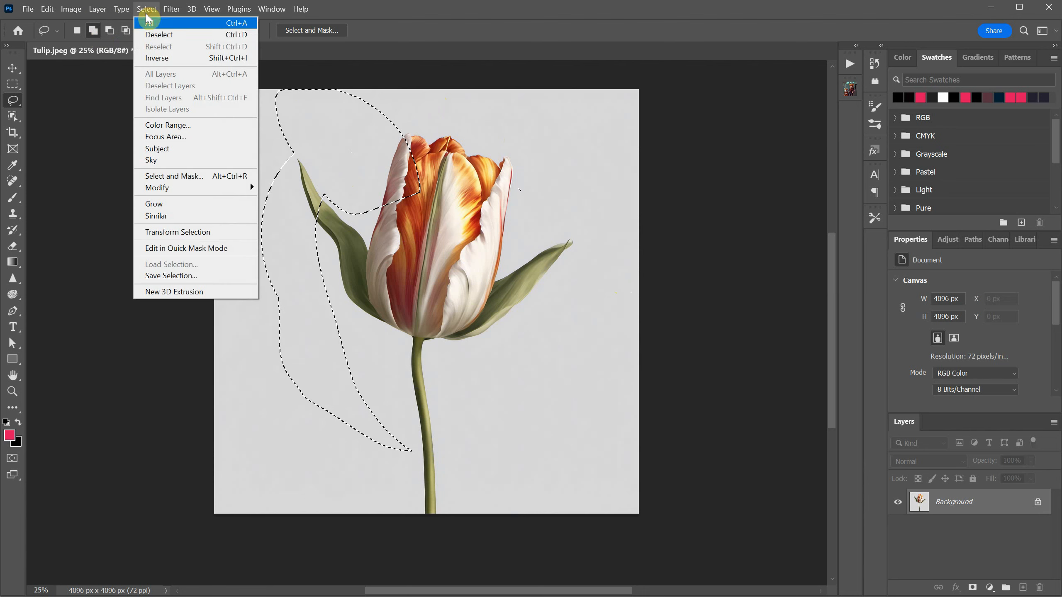
{"action": "left_click", "coordinate": [159, 35]}
{"action": "right_click", "coordinate": [15, 103]}
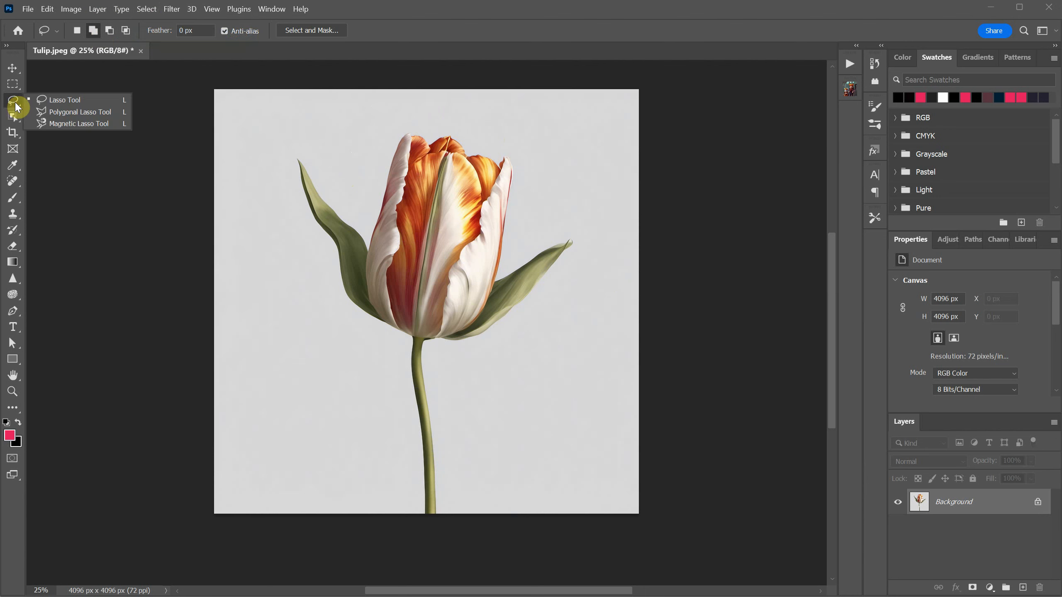
{"action": "left_click", "coordinate": [48, 116]}
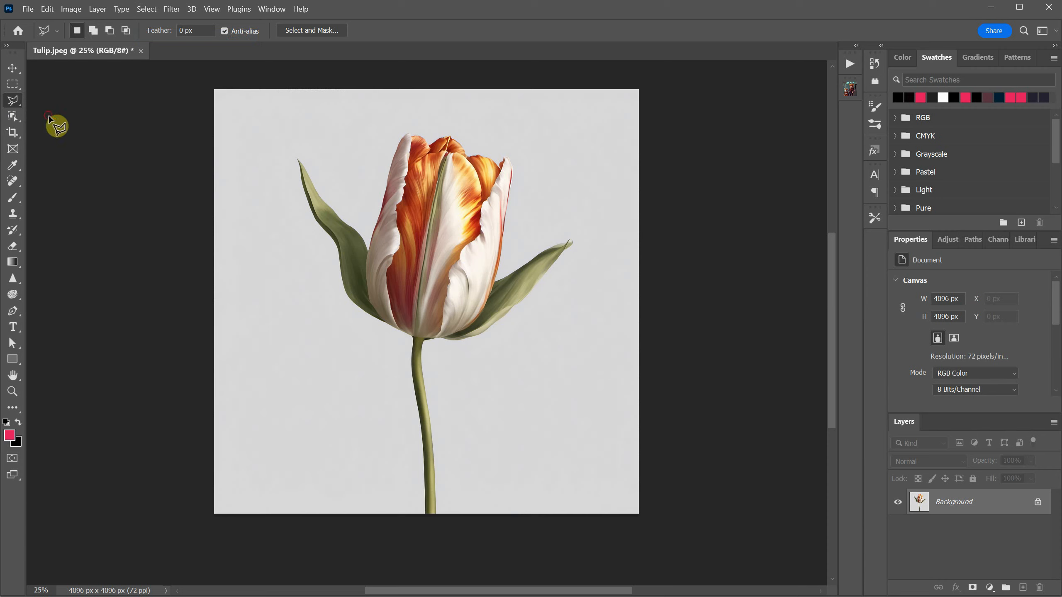
{"action": "left_click", "coordinate": [370, 362]}
{"action": "left_click", "coordinate": [334, 294]}
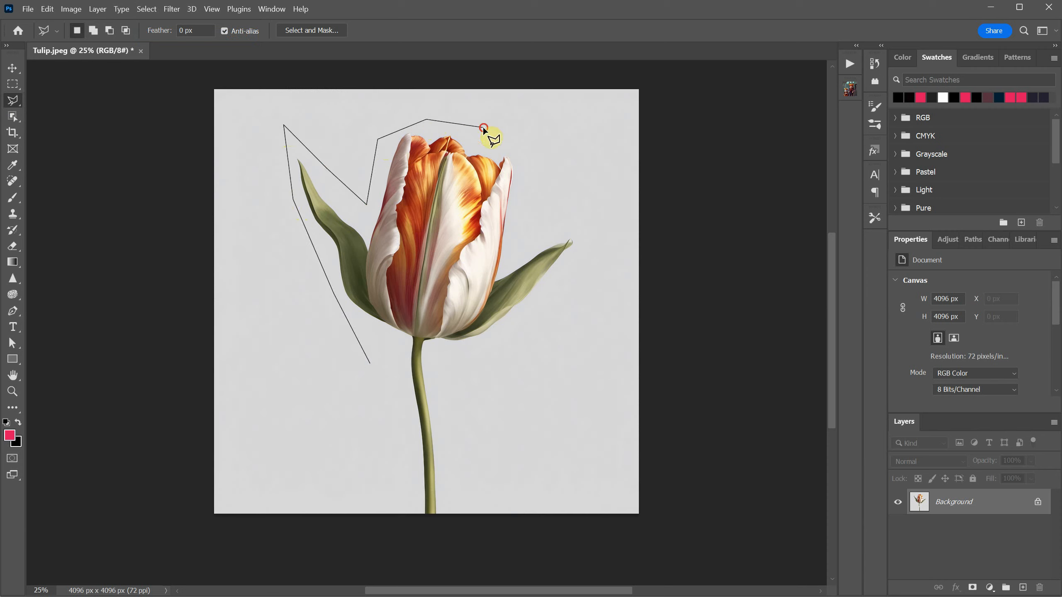
{"action": "left_click", "coordinate": [540, 184]}
{"action": "left_click", "coordinate": [519, 242]}
{"action": "left_click", "coordinate": [575, 222]}
{"action": "left_click", "coordinate": [608, 240]}
{"action": "left_click", "coordinate": [518, 342]}
{"action": "left_click", "coordinate": [471, 370]}
{"action": "left_click", "coordinate": [466, 474]}
{"action": "left_click", "coordinate": [466, 531]}
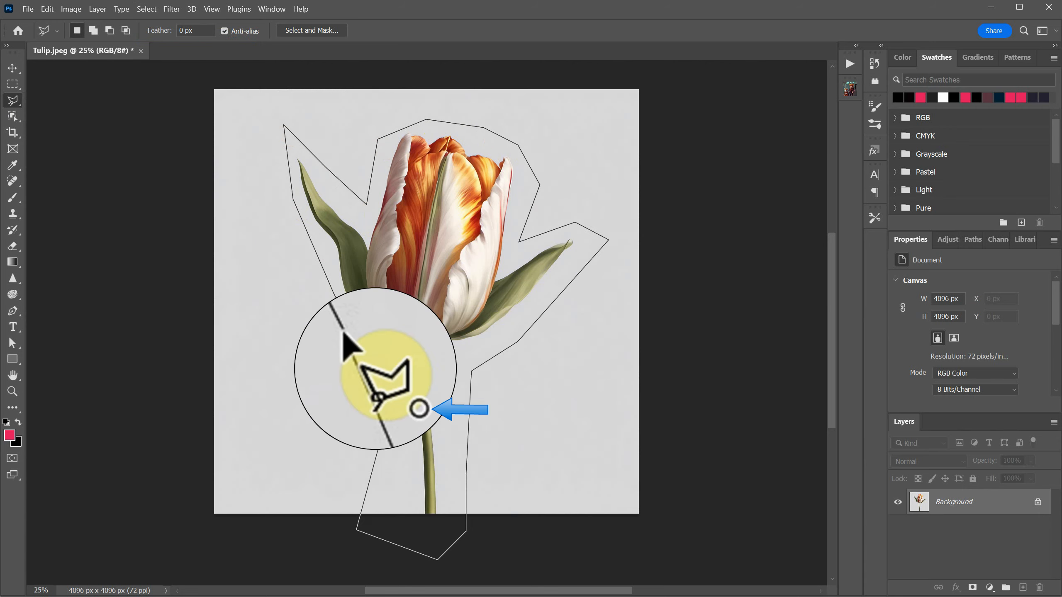
{"action": "left_click", "coordinate": [369, 363]}
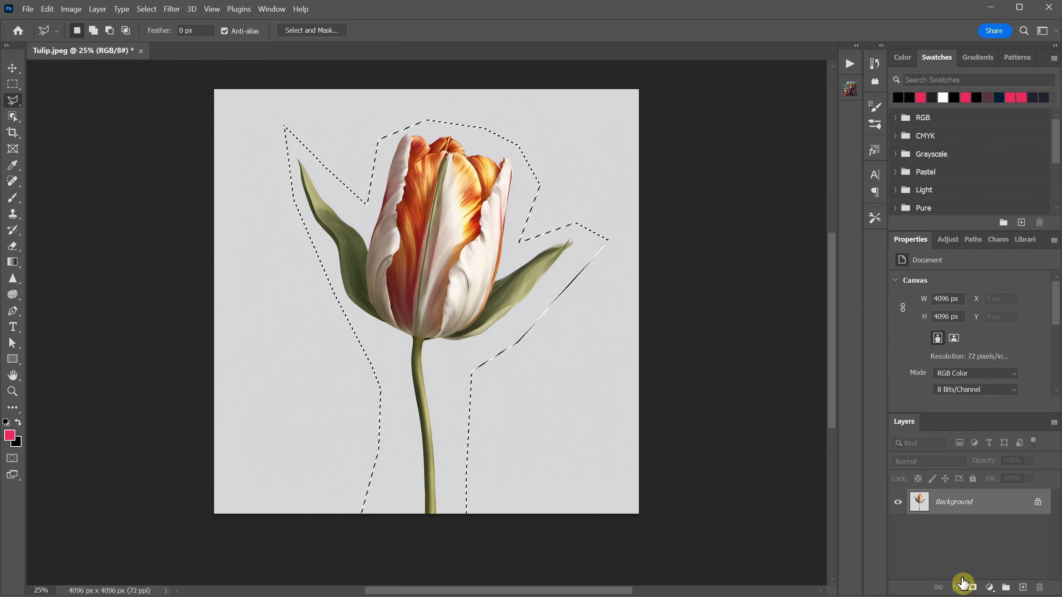
Add a layer mask from the polygonal selection, and undo both the mask and the selection
{"action": "left_click", "coordinate": [972, 588]}
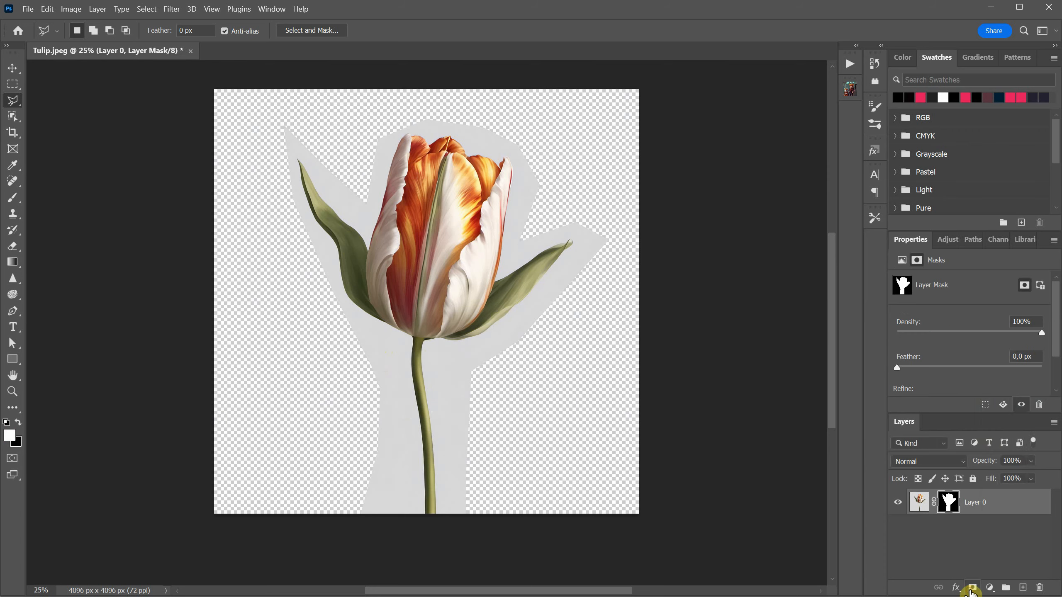
{"action": "left_click", "coordinate": [47, 10]}
{"action": "left_click", "coordinate": [53, 22]}
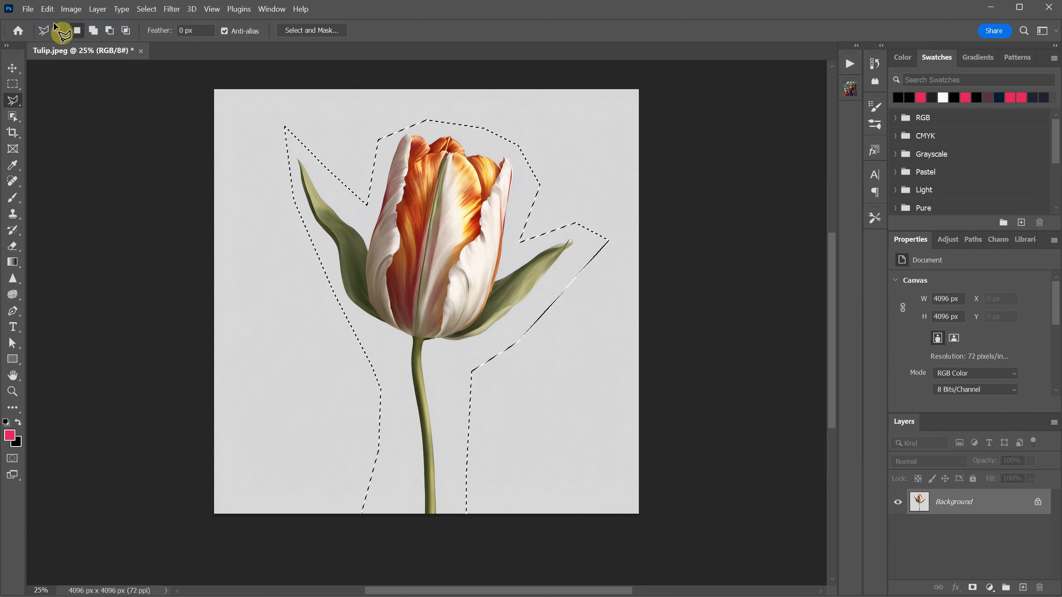
{"action": "left_click", "coordinate": [47, 9]}
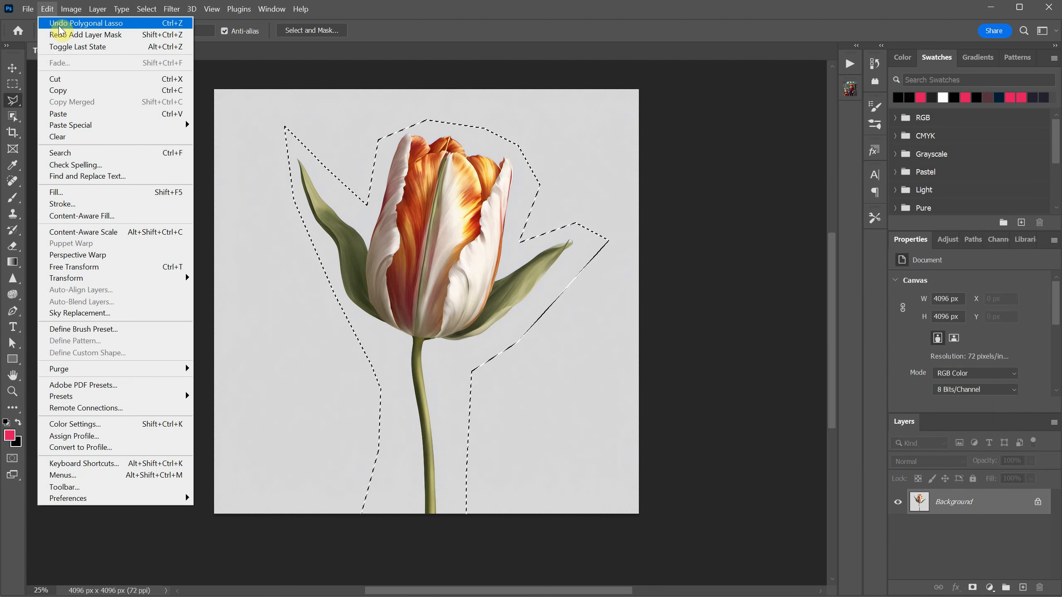
{"action": "left_click", "coordinate": [61, 24]}
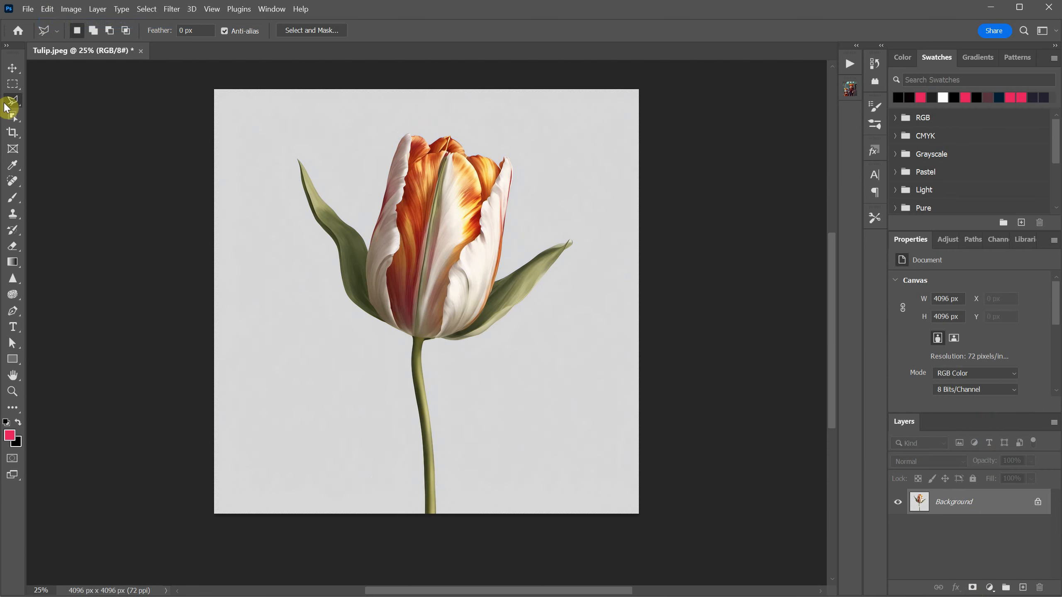
Trace the full contour of the tulip with the Magnetic Lasso tool, removing stray anchor points beside the left leaf
{"action": "left_click", "coordinate": [14, 102]}
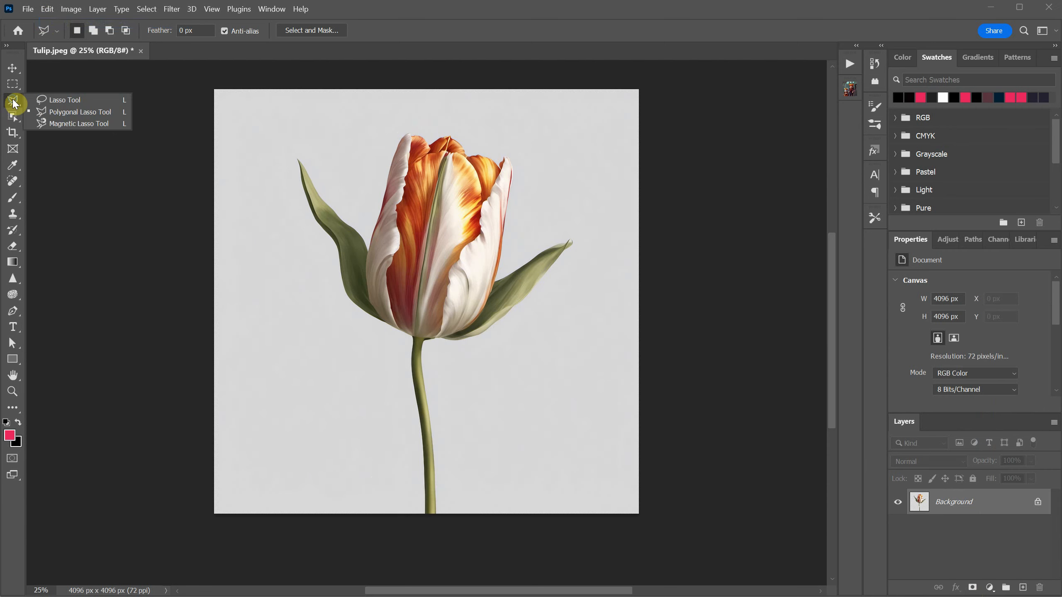
{"action": "left_click", "coordinate": [59, 124]}
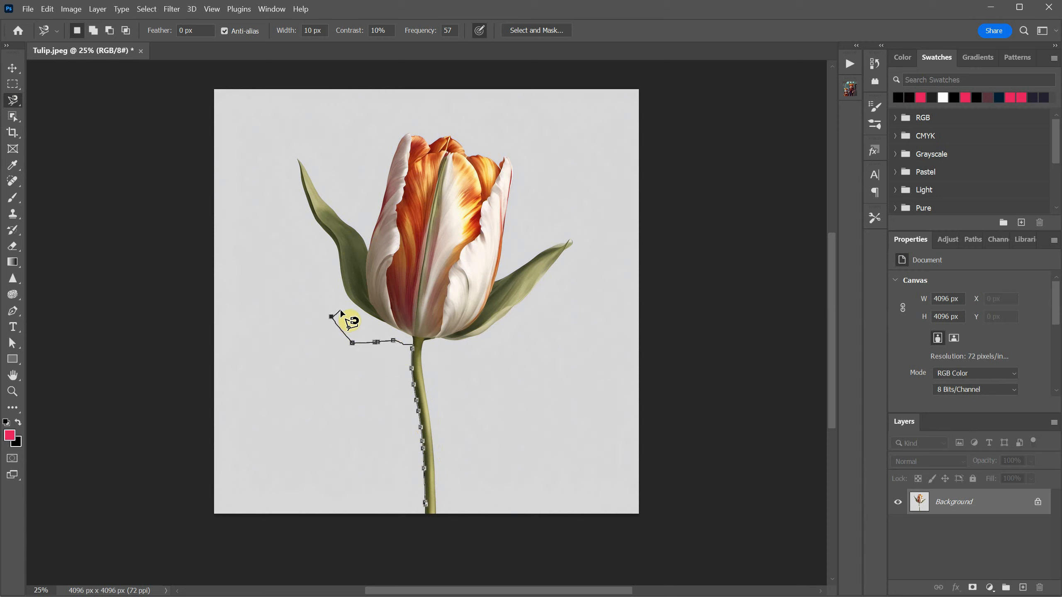
{"action": "key", "text": "BackSpace"}
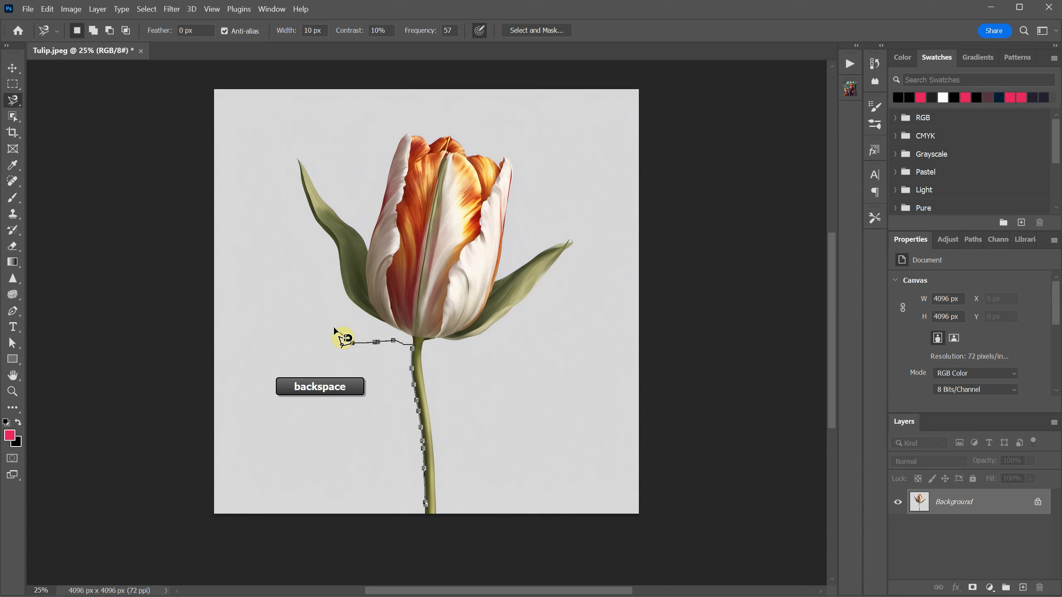
{"action": "key", "text": "BackSpace"}
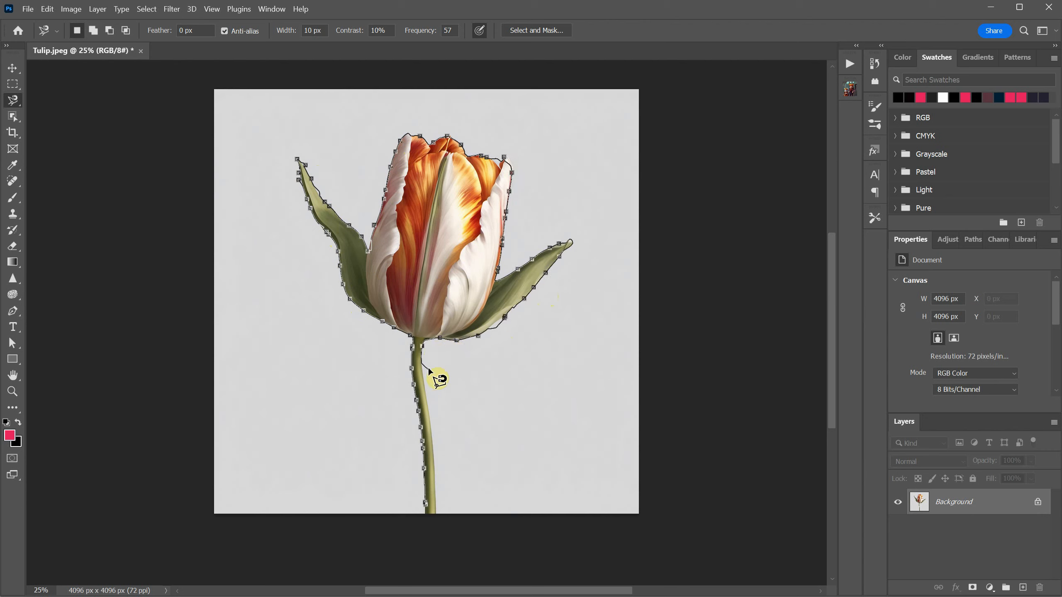
{"action": "left_click", "coordinate": [424, 508]}
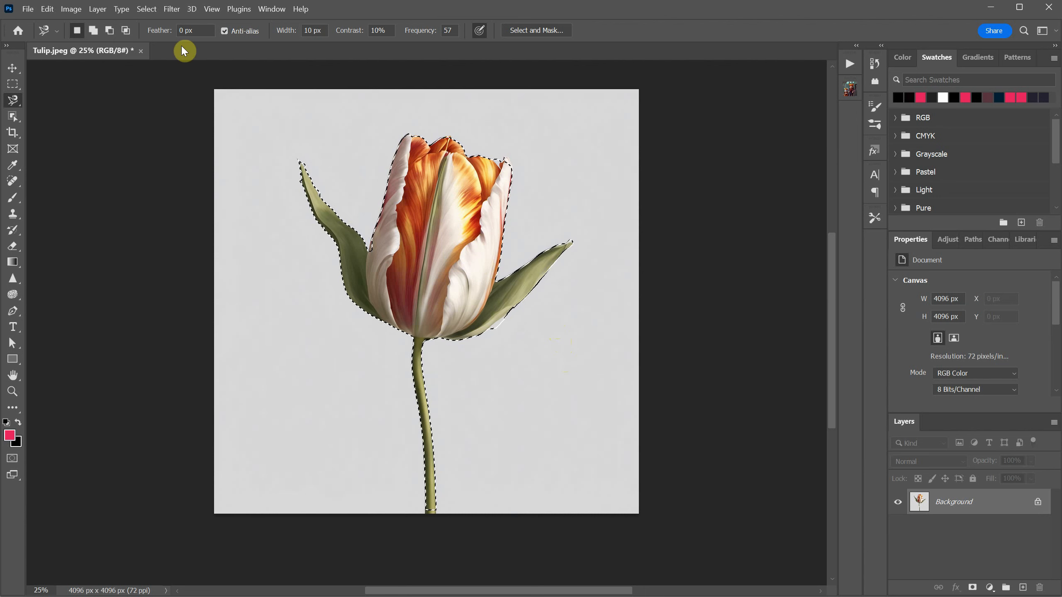
Clear the traced selection and select the whole tulip with the Object Selection tool
{"action": "left_click", "coordinate": [147, 9]}
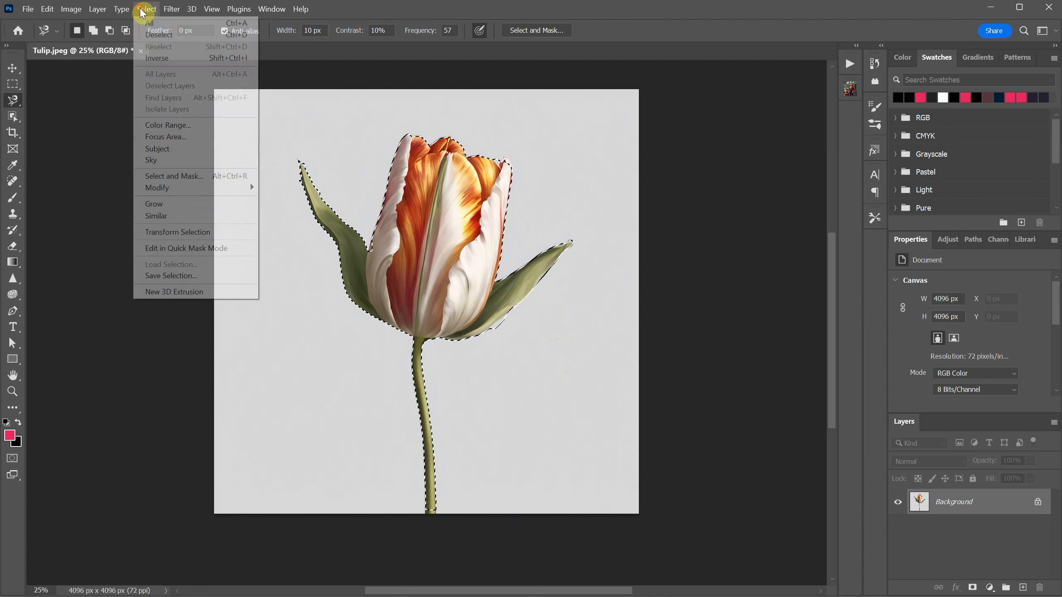
{"action": "left_click", "coordinate": [144, 39]}
{"action": "right_click", "coordinate": [14, 107]}
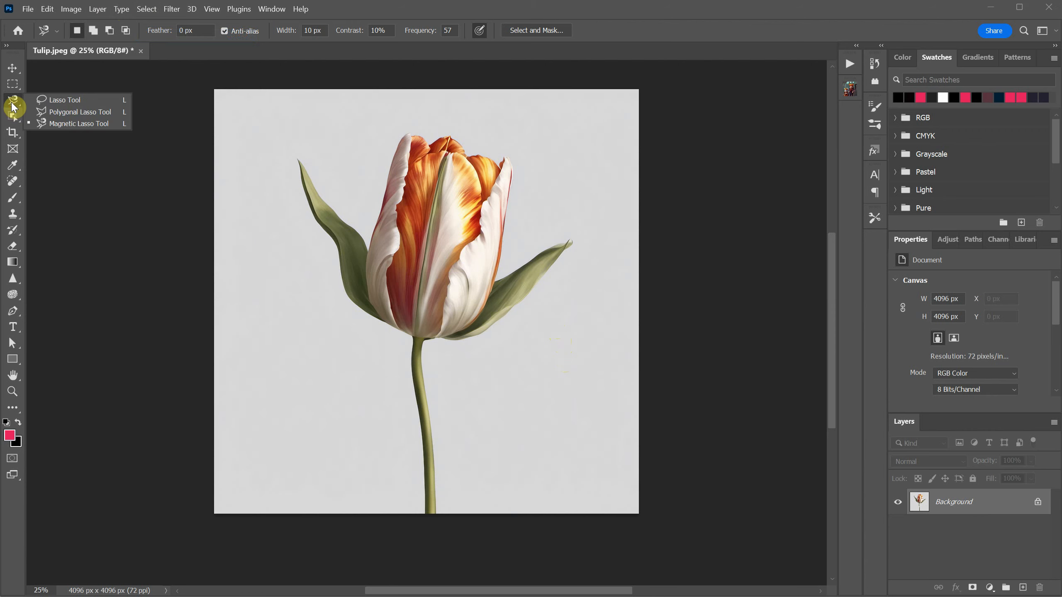
{"action": "left_click", "coordinate": [36, 98]}
{"action": "left_click", "coordinate": [14, 116]}
{"action": "left_click", "coordinate": [51, 111]}
{"action": "left_click", "coordinate": [427, 257]}
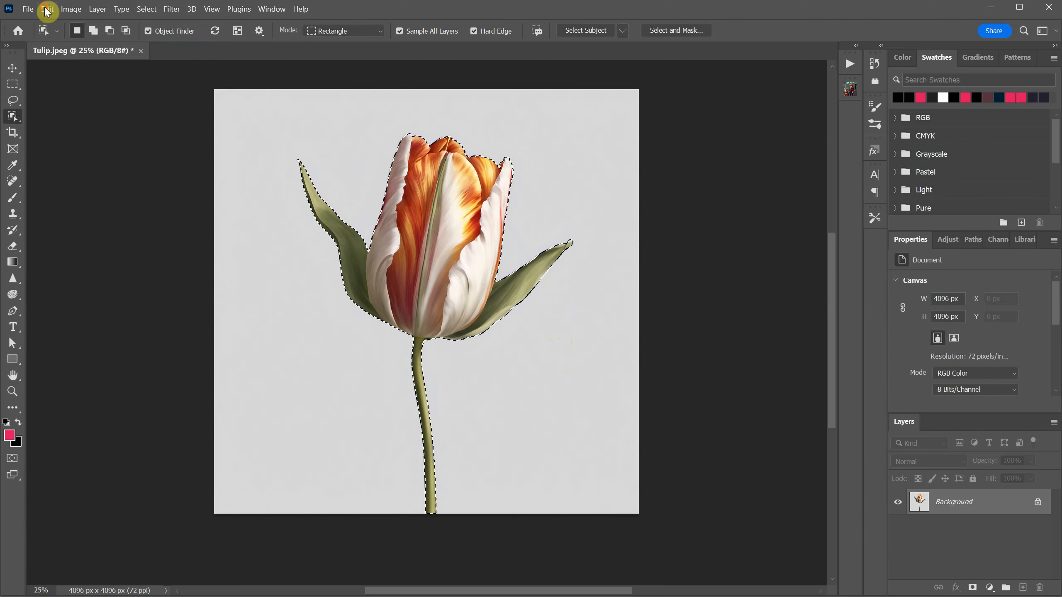
Undo the object selection and brush a selection over the background above and right of the tulip with the Quick Selection tool
{"action": "left_click", "coordinate": [47, 11]}
{"action": "left_click", "coordinate": [45, 28]}
{"action": "right_click", "coordinate": [17, 120]}
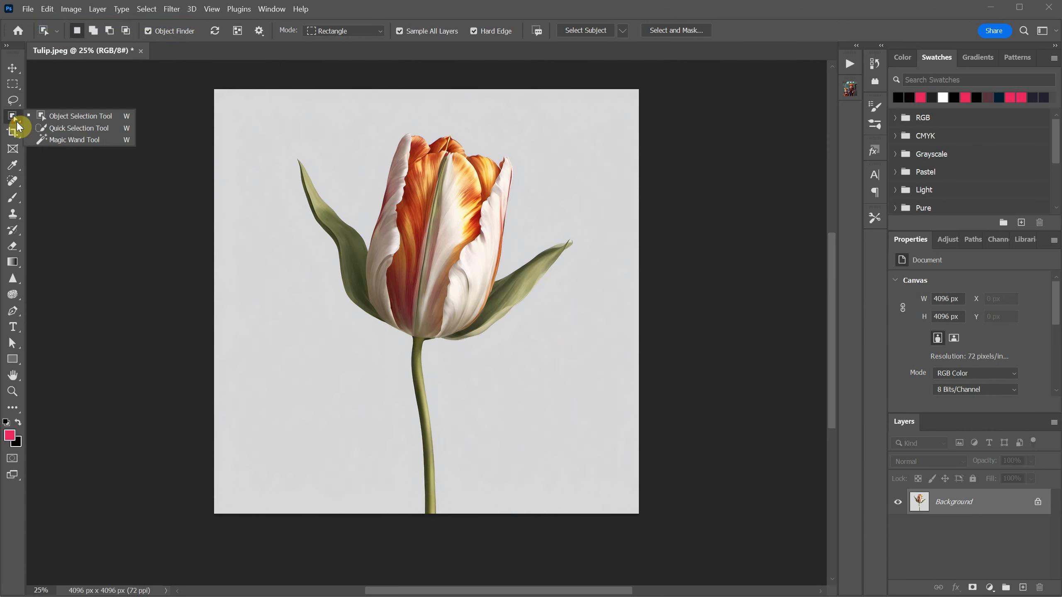
{"action": "left_click", "coordinate": [58, 129]}
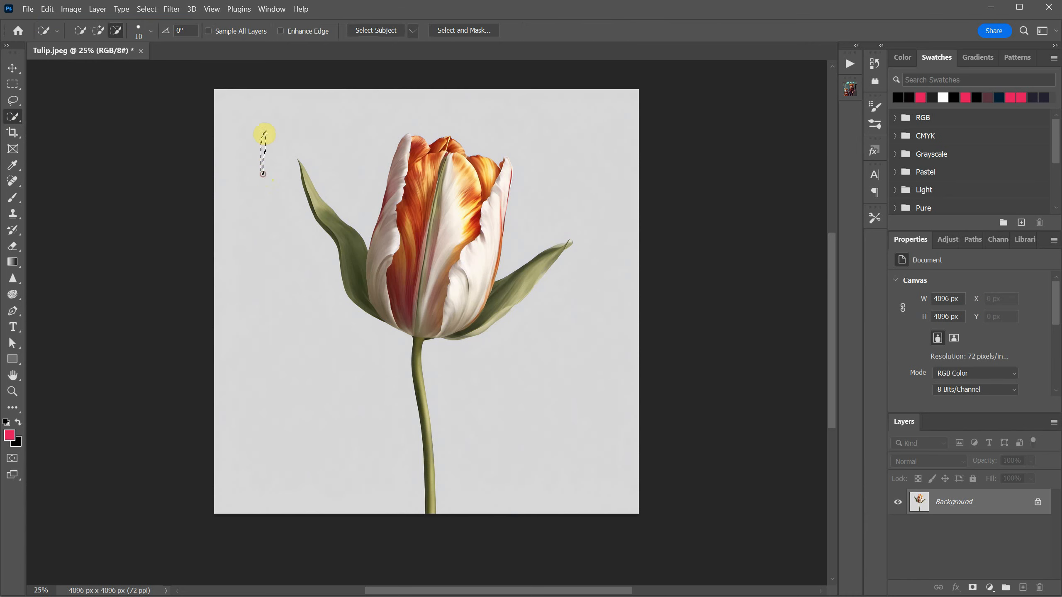
{"action": "mouse_move", "coordinate": [314, 113]}
{"action": "left_mouse_down"}
{"action": "mouse_move", "coordinate": [336, 143]}
{"action": "mouse_move", "coordinate": [404, 105]}
{"action": "left_mouse_up"}
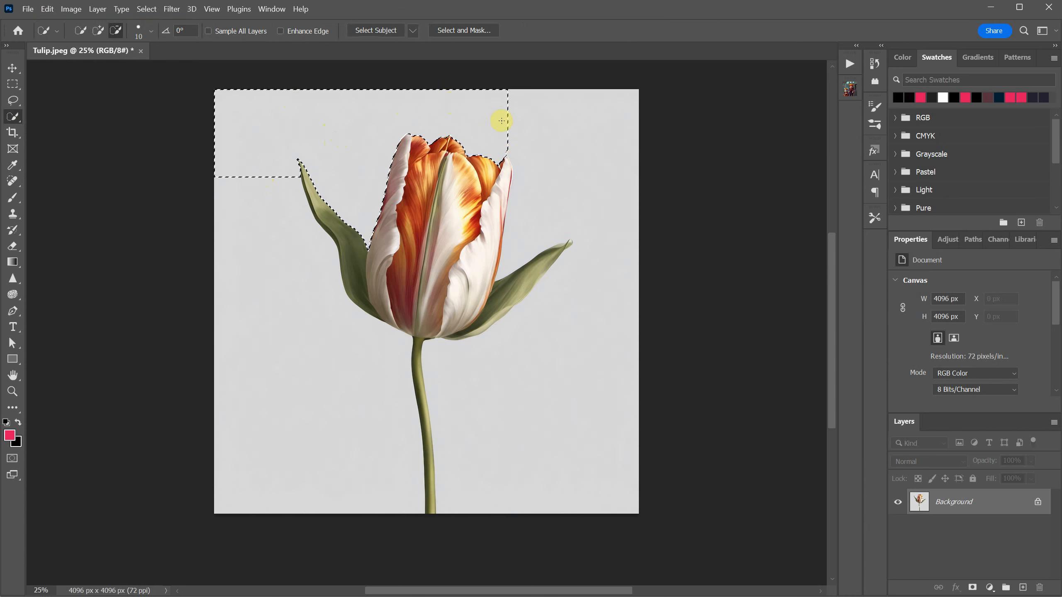
{"action": "left_click_drag", "start_coordinate": [549, 133], "coordinate": [560, 185]}
{"action": "left_click_drag", "start_coordinate": [599, 296], "coordinate": [562, 386]}
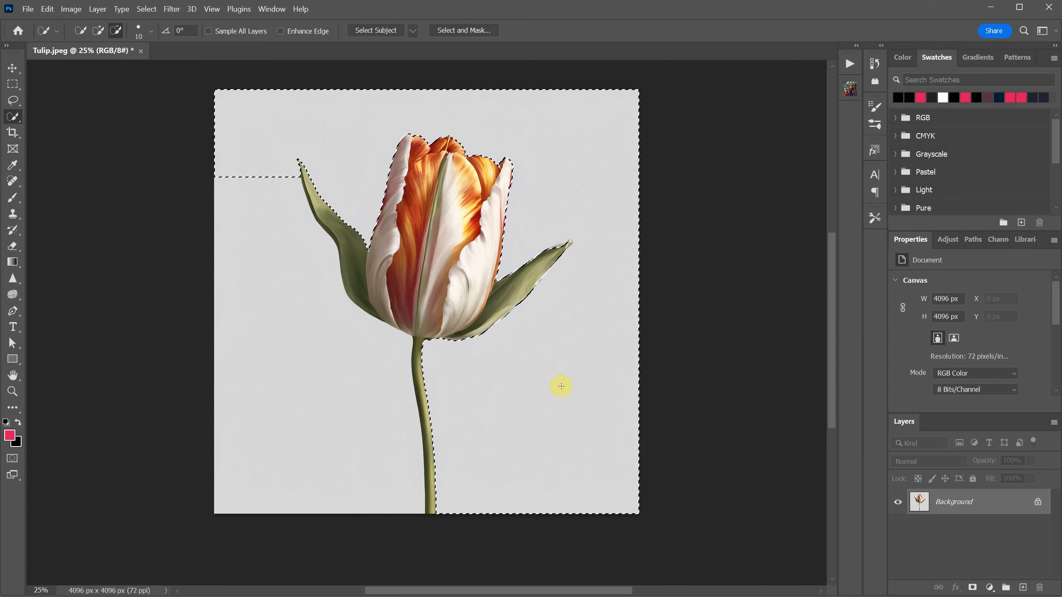
Switch the Quick Selection tool to adding mode and extend the selection over the background left of the tulip
{"action": "left_click_drag", "start_coordinate": [331, 420], "coordinate": [339, 404]}
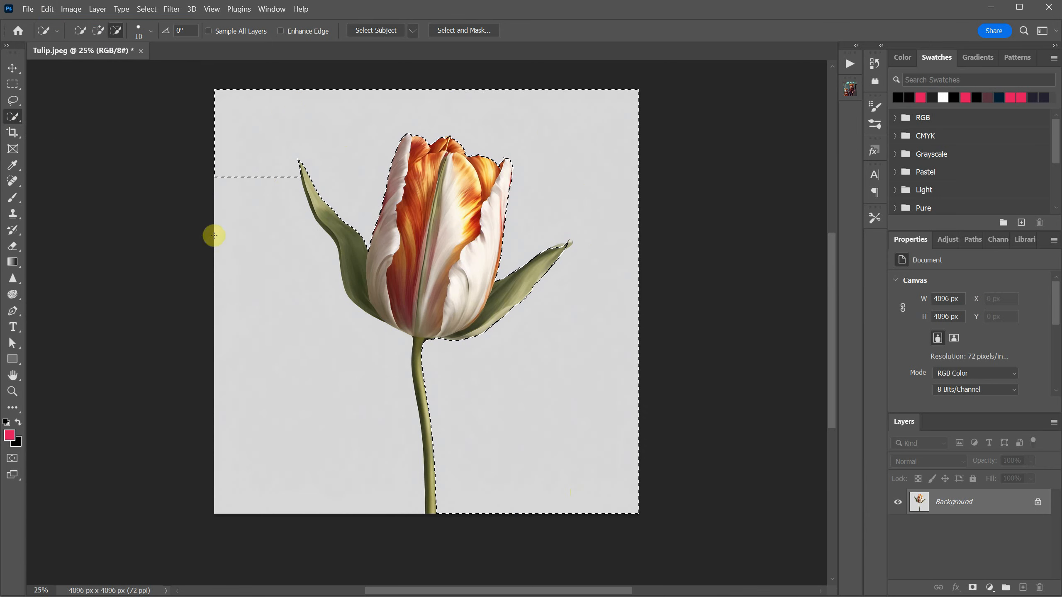
{"action": "mouse_move", "coordinate": [214, 235]}
{"action": "left_mouse_down"}
{"action": "mouse_move", "coordinate": [214, 183]}
{"action": "mouse_move", "coordinate": [237, 147]}
{"action": "mouse_move", "coordinate": [227, 221]}
{"action": "left_mouse_up"}
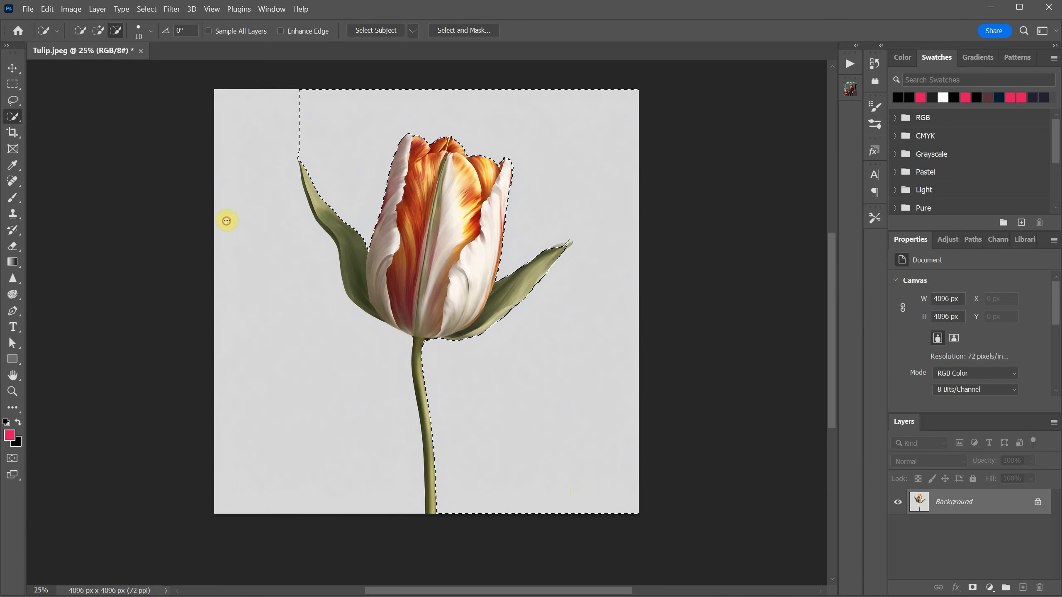
{"action": "left_click", "coordinate": [102, 32]}
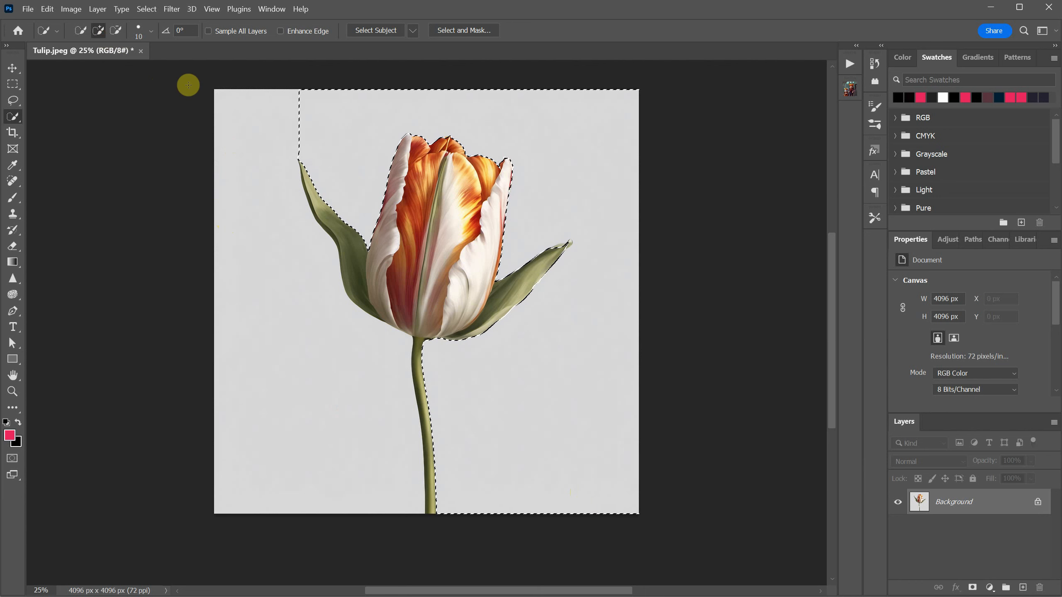
{"action": "left_click_drag", "start_coordinate": [289, 107], "coordinate": [243, 116]}
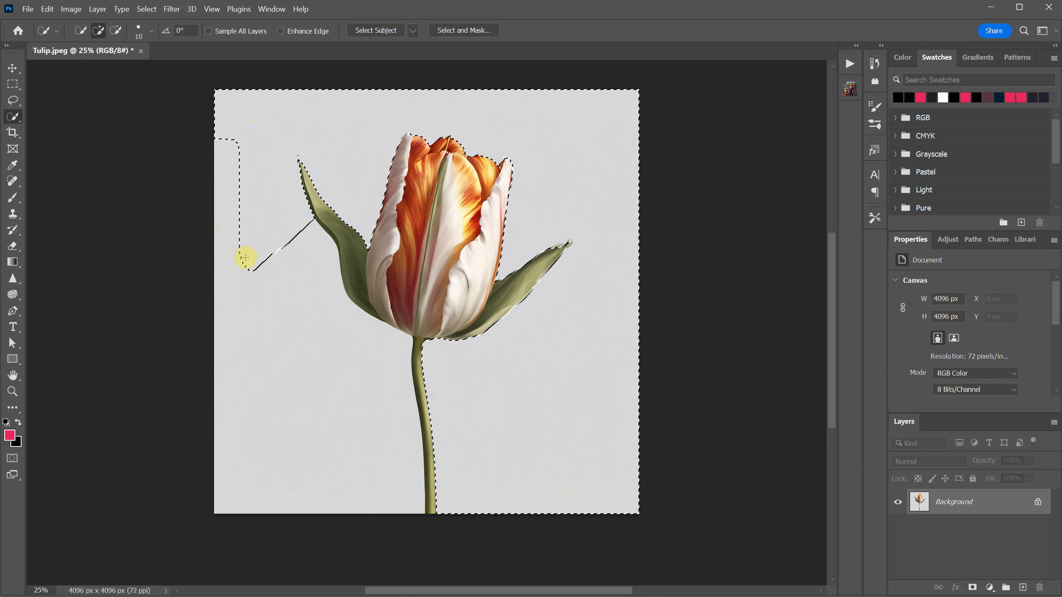
{"action": "mouse_move", "coordinate": [289, 383]}
{"action": "left_mouse_down"}
{"action": "mouse_move", "coordinate": [332, 512]}
{"action": "mouse_move", "coordinate": [268, 263]}
{"action": "mouse_move", "coordinate": [213, 188]}
{"action": "mouse_move", "coordinate": [237, 294]}
{"action": "mouse_move", "coordinate": [226, 210]}
{"action": "mouse_move", "coordinate": [166, 115]}
{"action": "mouse_move", "coordinate": [283, 378]}
{"action": "mouse_move", "coordinate": [352, 335]}
{"action": "mouse_move", "coordinate": [353, 394]}
{"action": "mouse_move", "coordinate": [211, 147]}
{"action": "mouse_move", "coordinate": [235, 387]}
{"action": "mouse_move", "coordinate": [227, 331]}
{"action": "mouse_move", "coordinate": [243, 311]}
{"action": "left_mouse_up"}
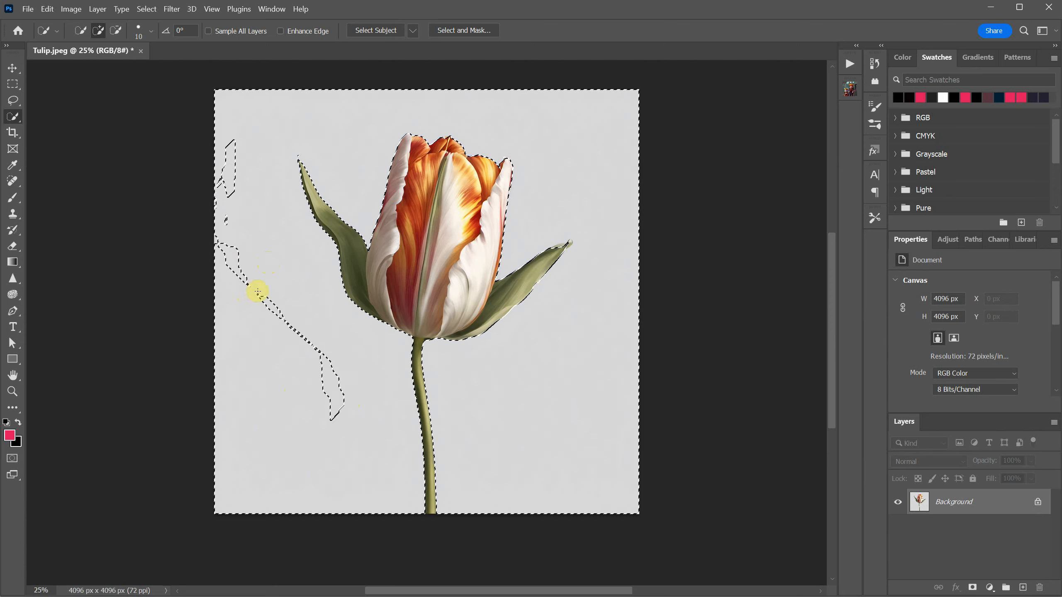
Enlarge the Quick Selection brush to 200 and add the remaining unselected slivers of background left of the tulip
{"action": "key", "text": "bracketright"}
{"action": "key", "text": "bracketright"}
{"action": "key", "text": "bracketright"}
{"action": "key", "text": "bracketright"}
{"action": "key", "text": "bracketright"}
{"action": "key", "text": "bracketright"}
{"action": "key", "text": "bracketright"}
{"action": "key", "text": "bracketright"}
{"action": "key", "text": "bracketright"}
{"action": "key", "text": "bracketright"}
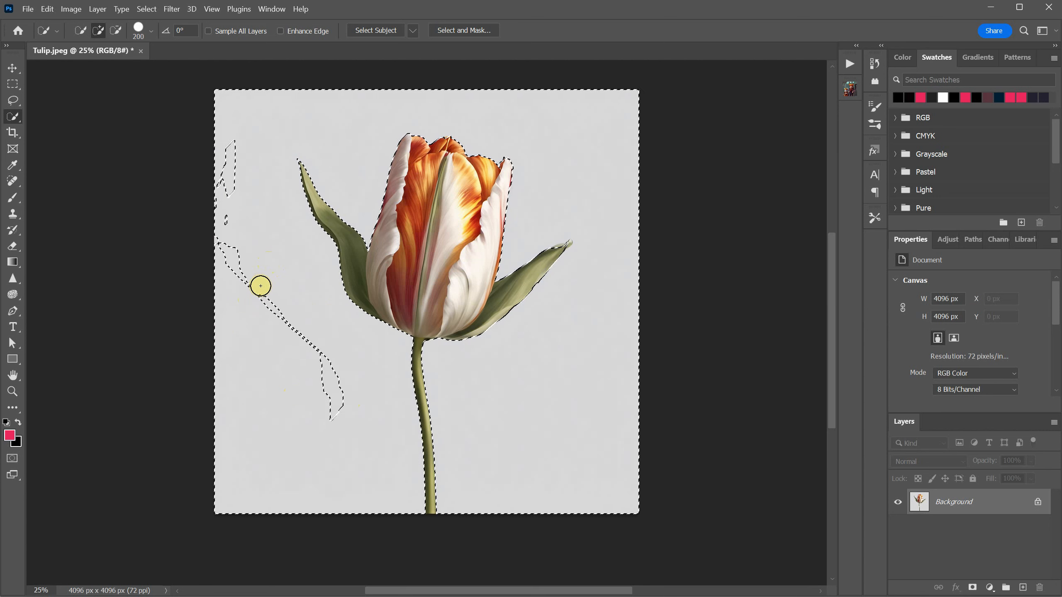
{"action": "mouse_move", "coordinate": [255, 277]}
{"action": "left_mouse_down"}
{"action": "mouse_move", "coordinate": [290, 335]}
{"action": "mouse_move", "coordinate": [217, 296]}
{"action": "left_mouse_up"}
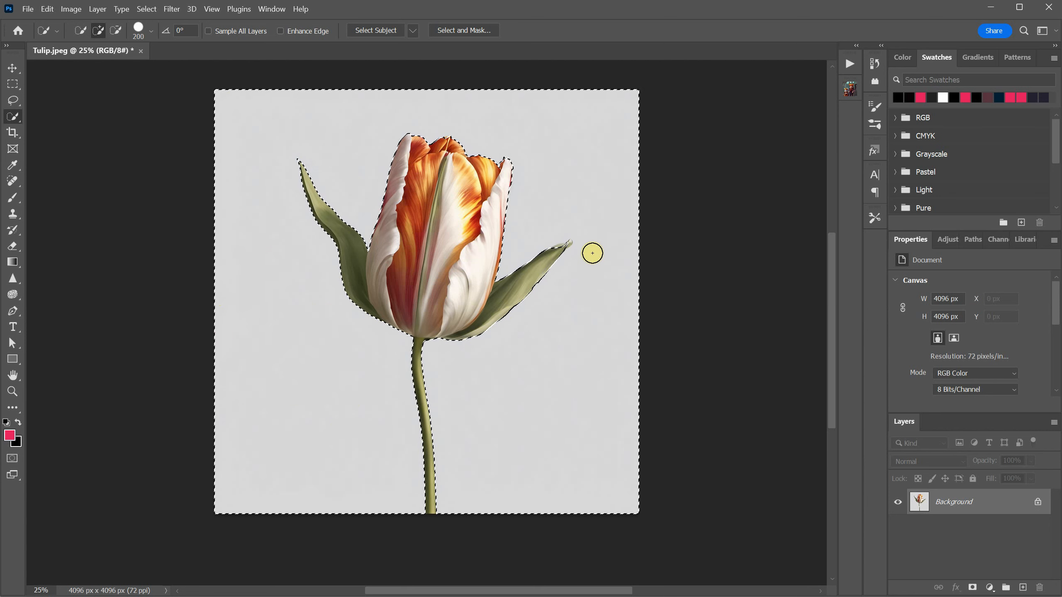
Add a layer mask from the background selection and invert the mask to show only the tulip
{"action": "left_click", "coordinate": [971, 588]}
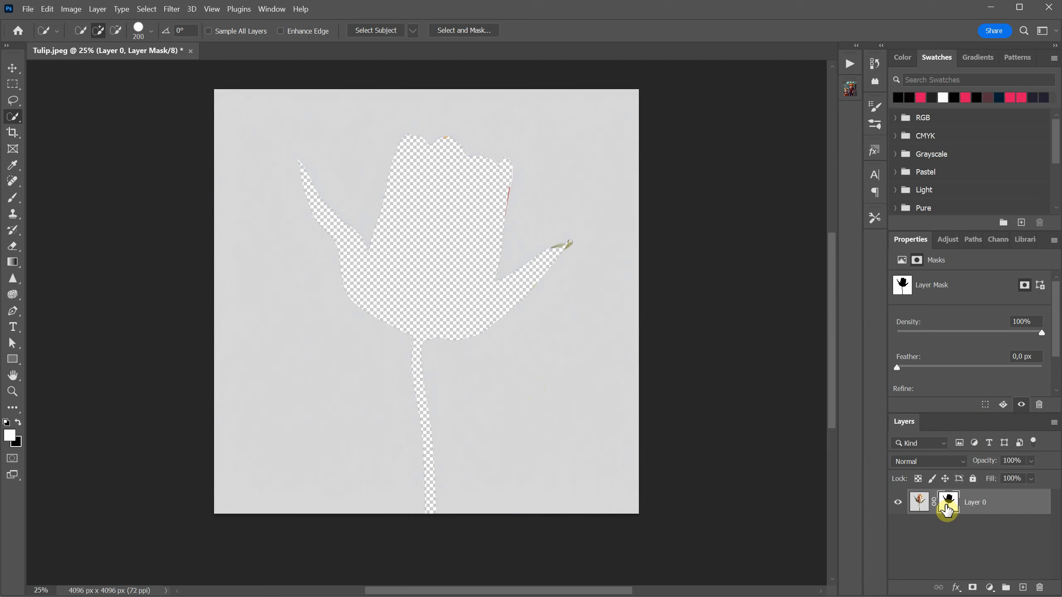
{"action": "key", "text": "ctrl+i"}
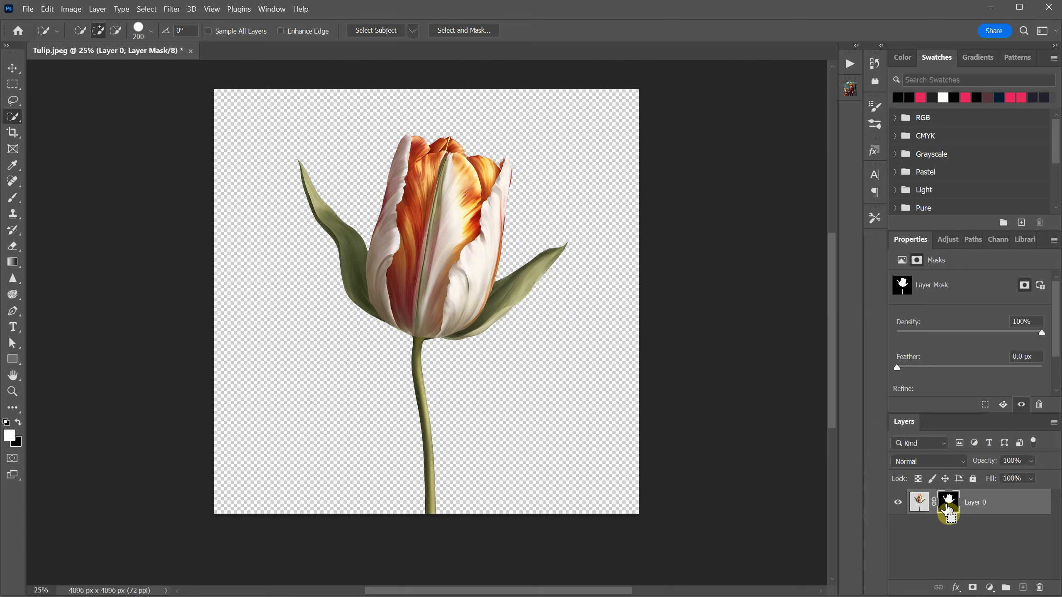
{"action": "key", "text": "ctrl+i"}
{"action": "key", "text": "ctrl+i"}
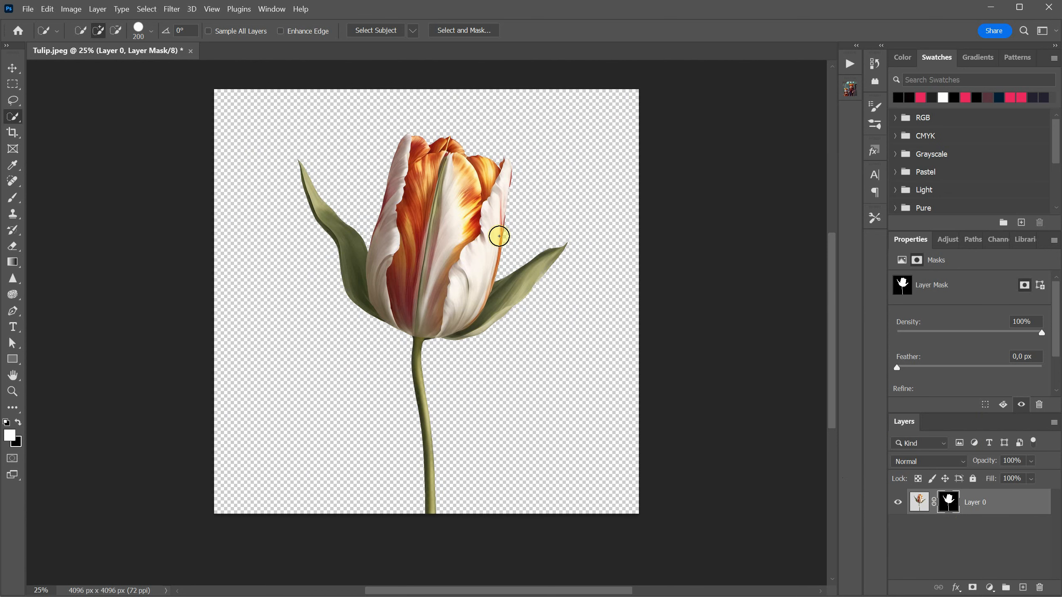
Disable the tulip layer's mask and enable it again
{"action": "right_click", "coordinate": [948, 508]}
{"action": "left_click", "coordinate": [962, 512]}
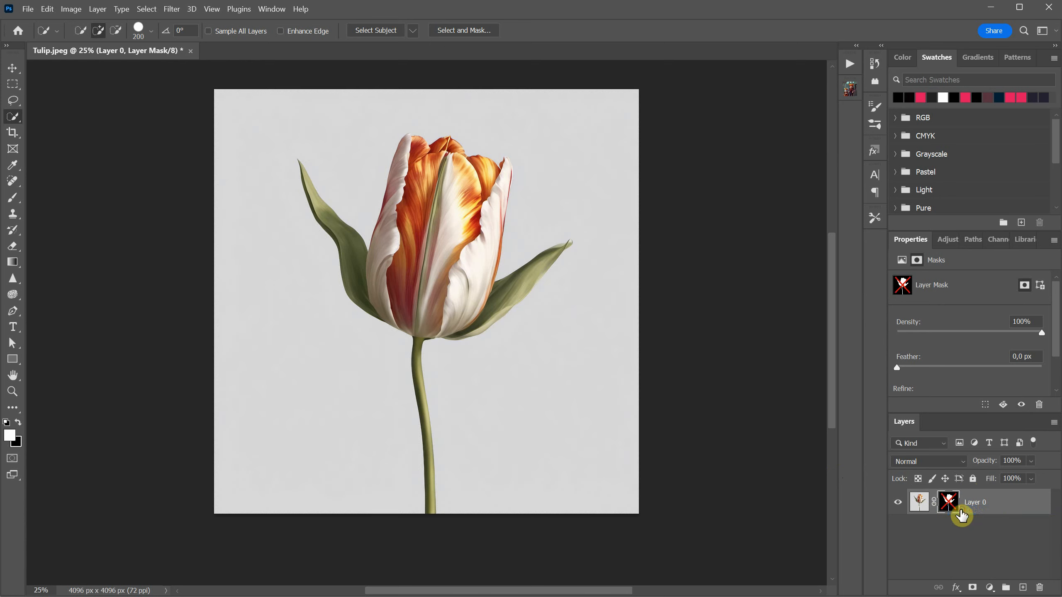
{"action": "right_click", "coordinate": [952, 508]}
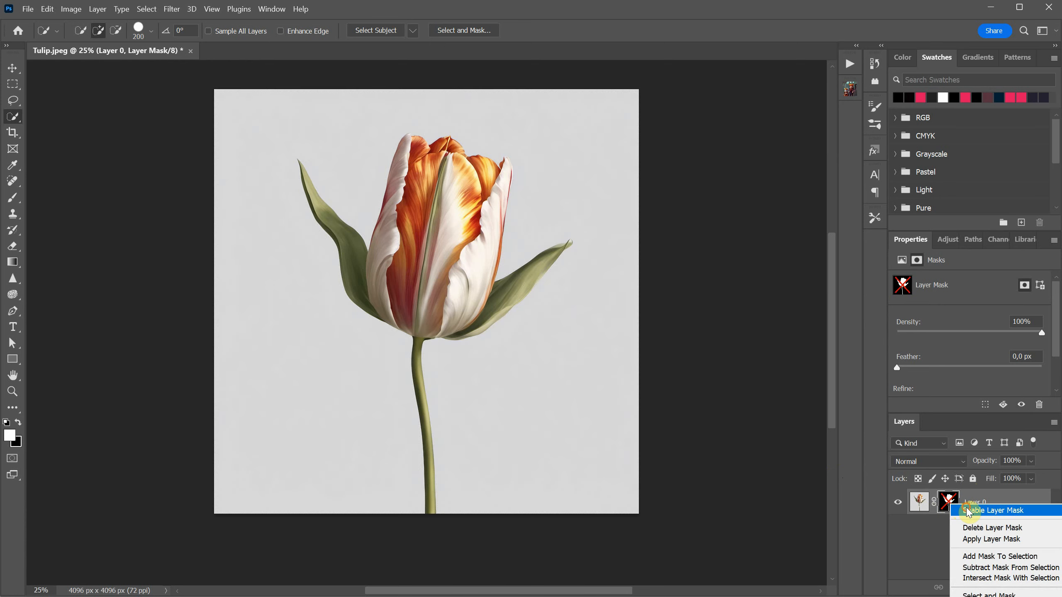
{"action": "left_click", "coordinate": [969, 511]}
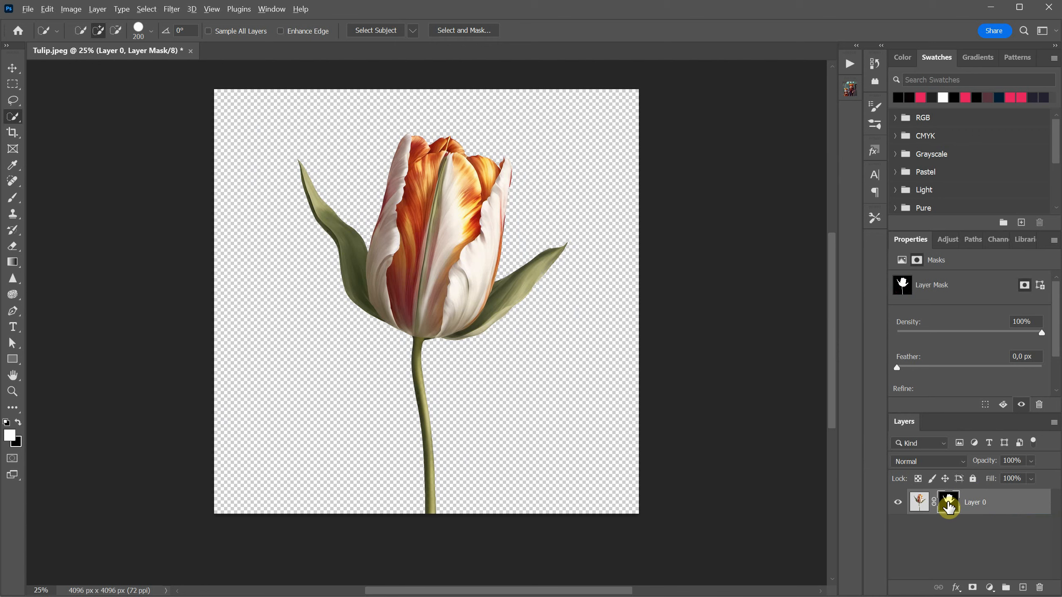
Display the tulip layer's mask on its own, return to the image, and delete the layer mask
{"action": "left_click", "coordinate": [948, 507], "text": "alt"}
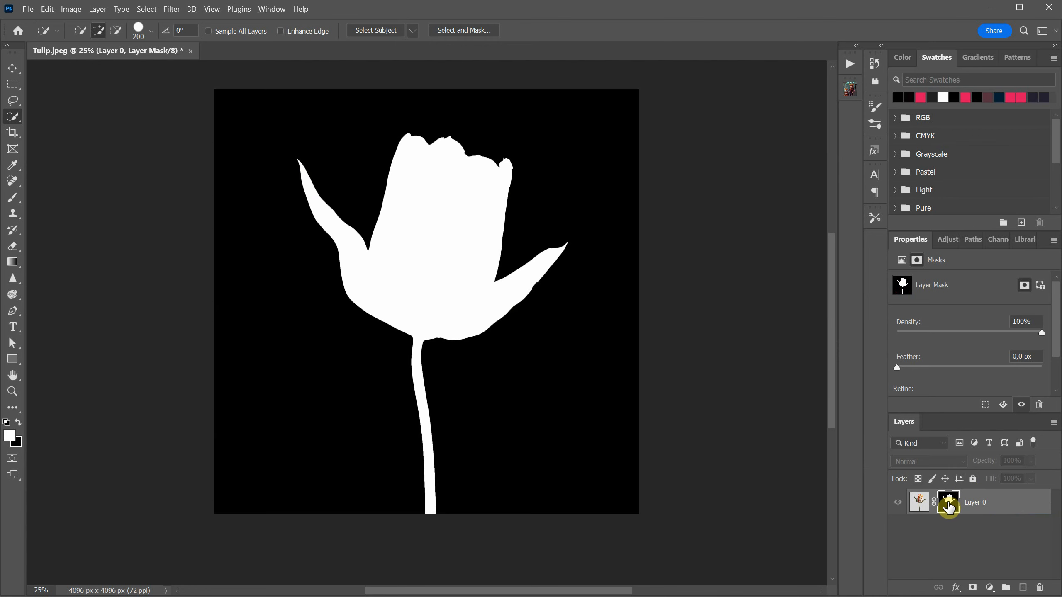
{"action": "left_click", "coordinate": [949, 506], "text": "alt"}
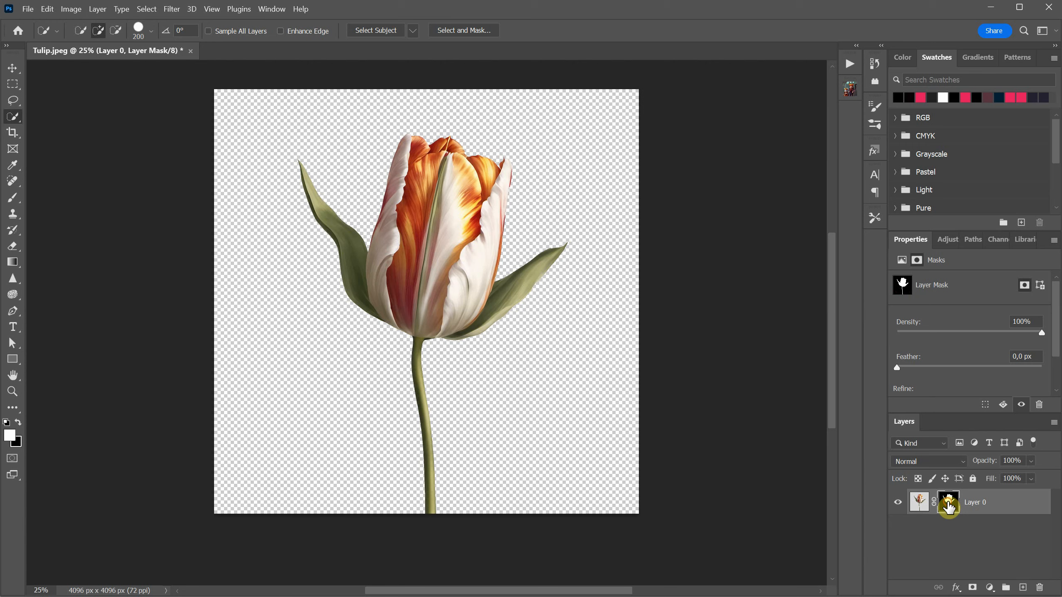
{"action": "left_click", "coordinate": [949, 506], "text": "alt"}
{"action": "left_click", "coordinate": [948, 506], "text": "alt"}
{"action": "right_click", "coordinate": [948, 506]}
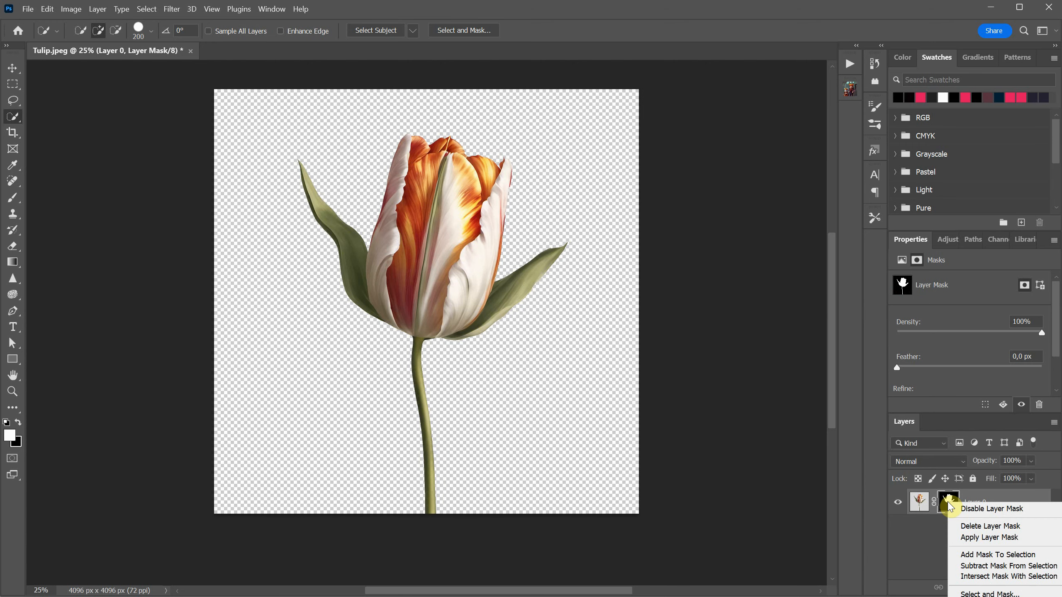
{"action": "left_click", "coordinate": [979, 526]}
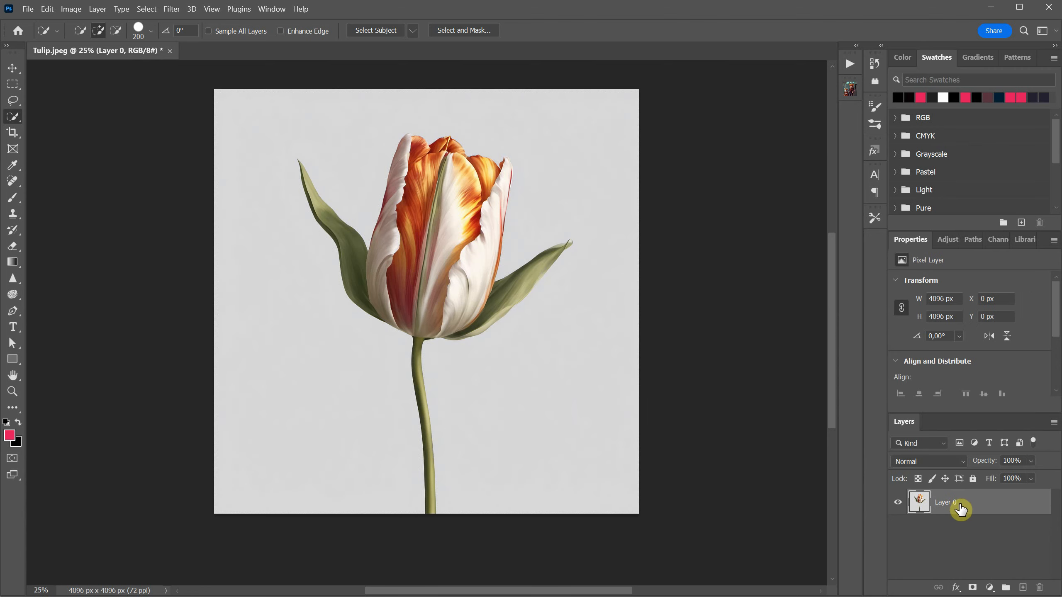
Switch to the Magic Wand tool, select the grey background around the tulip, and clear the selection
{"action": "left_click", "coordinate": [16, 117]}
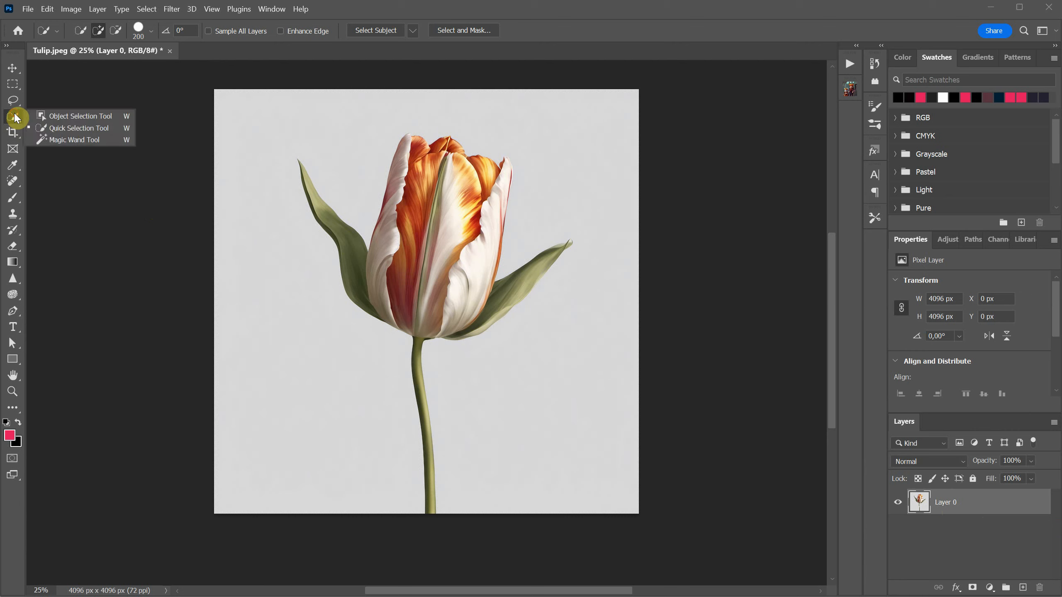
{"action": "left_click", "coordinate": [57, 141]}
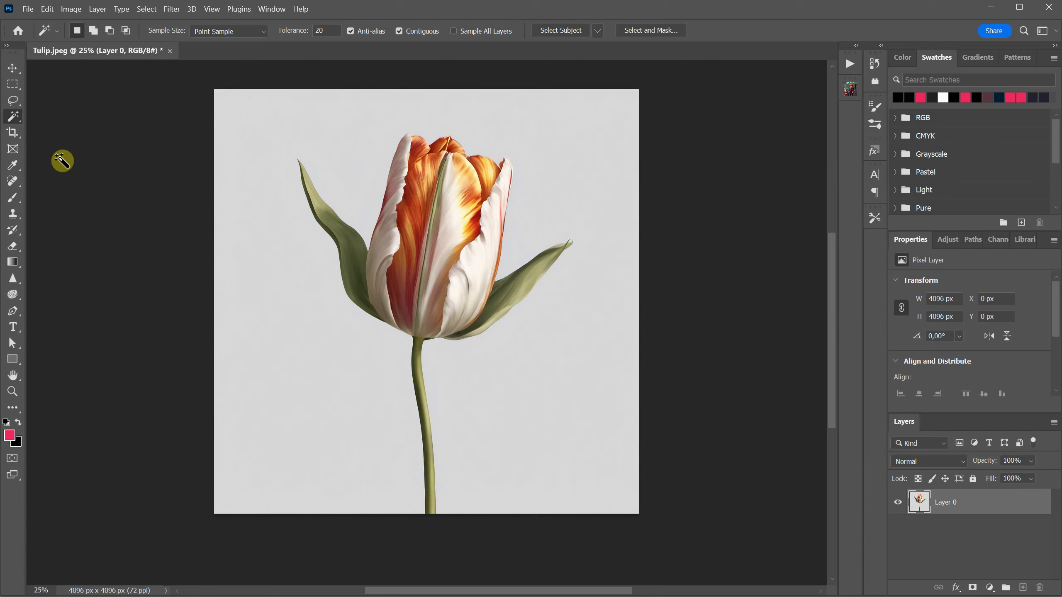
{"action": "left_click", "coordinate": [250, 119]}
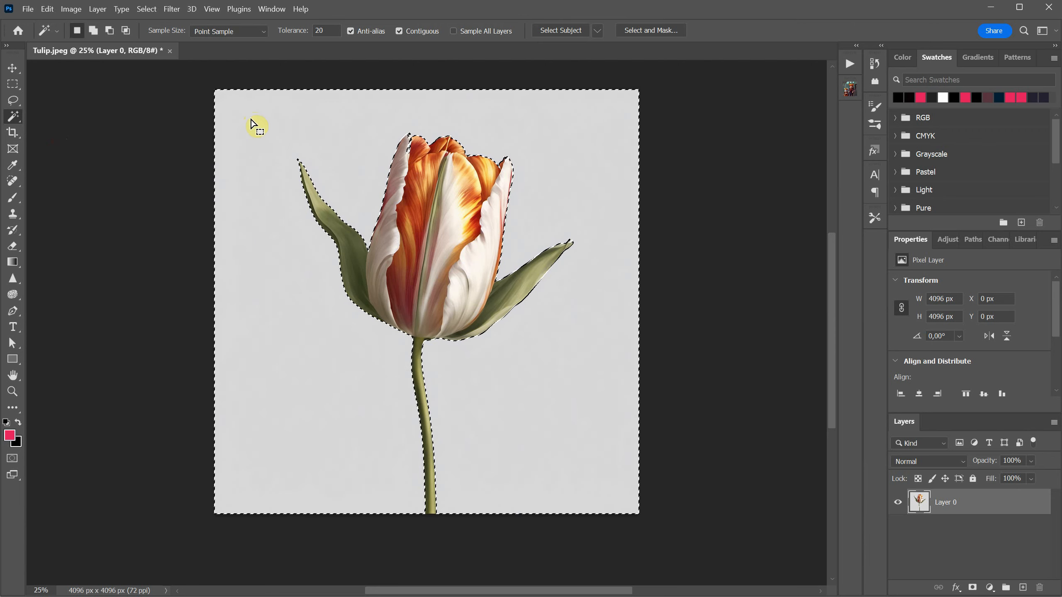
{"action": "left_click", "coordinate": [146, 9]}
{"action": "left_click", "coordinate": [151, 35]}
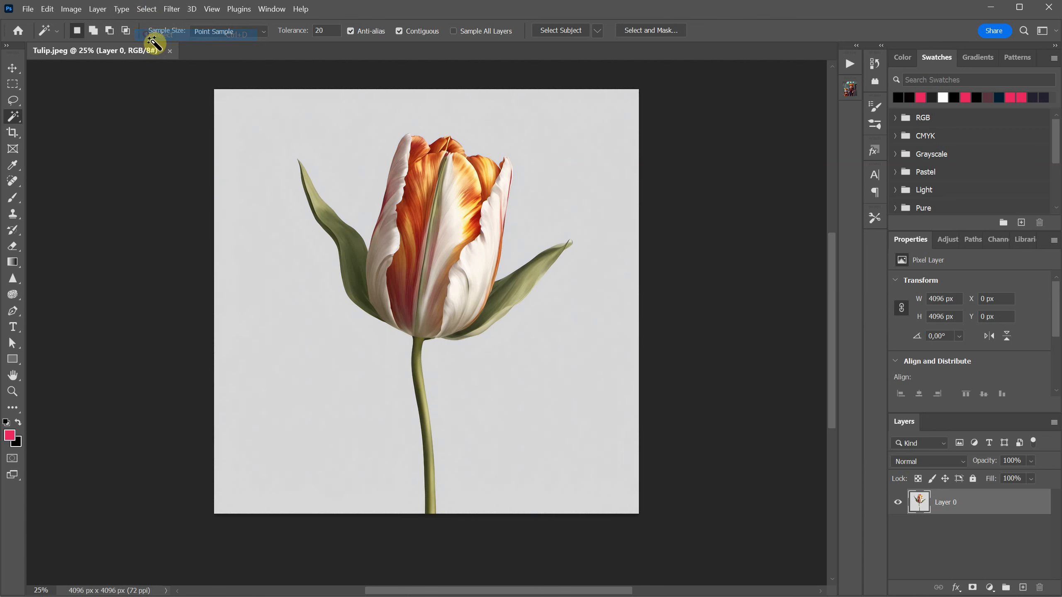
Sample several spots on the orange petals with the Magic Wand at a tolerance of 20
{"action": "left_click", "coordinate": [420, 192]}
{"action": "left_click", "coordinate": [414, 207]}
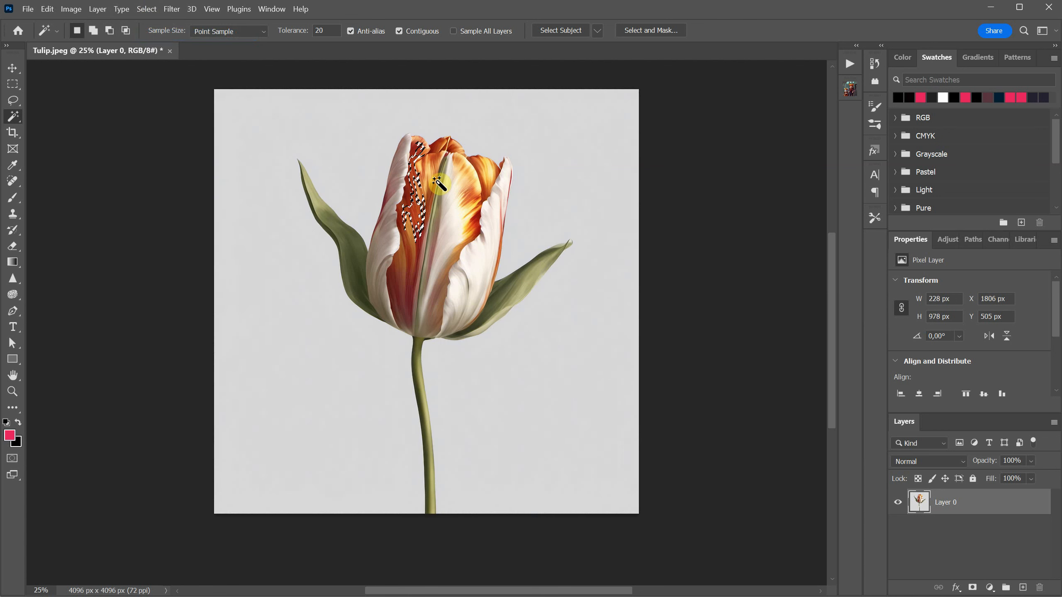
{"action": "left_click", "coordinate": [431, 177]}
{"action": "left_click", "coordinate": [434, 207]}
{"action": "left_click", "coordinate": [413, 242]}
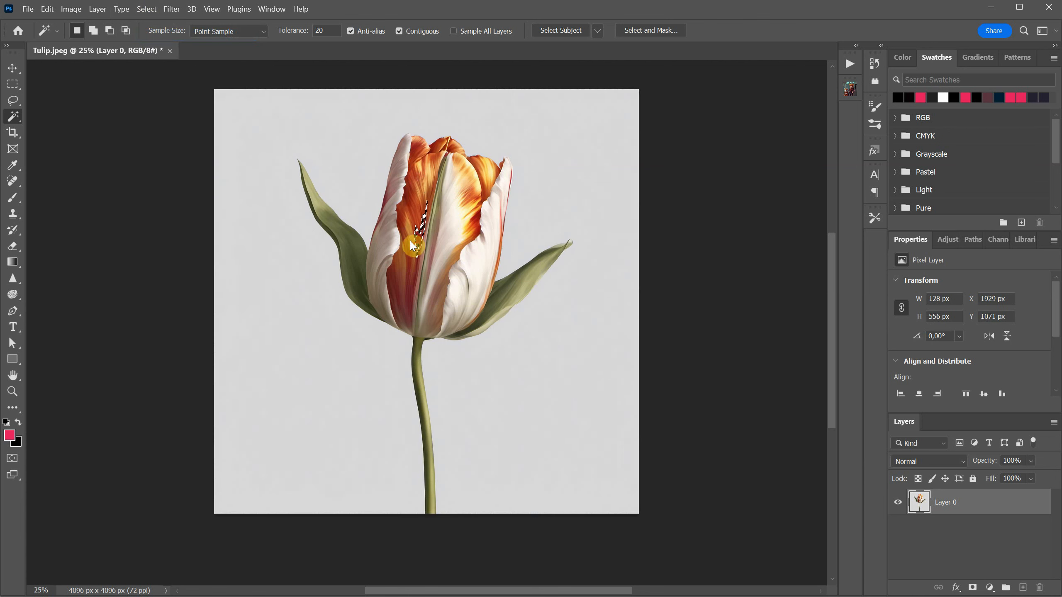
{"action": "left_click", "coordinate": [418, 221]}
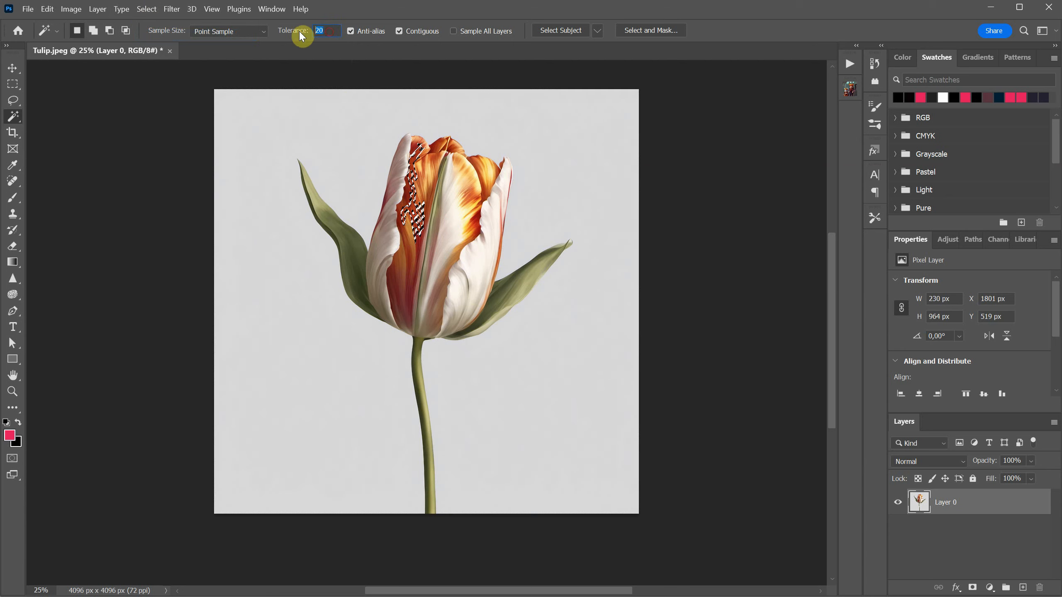
Set the Magic Wand tolerance to 100, sample the orange petals, and undo the trial selections
{"action": "left_click", "coordinate": [321, 31]}
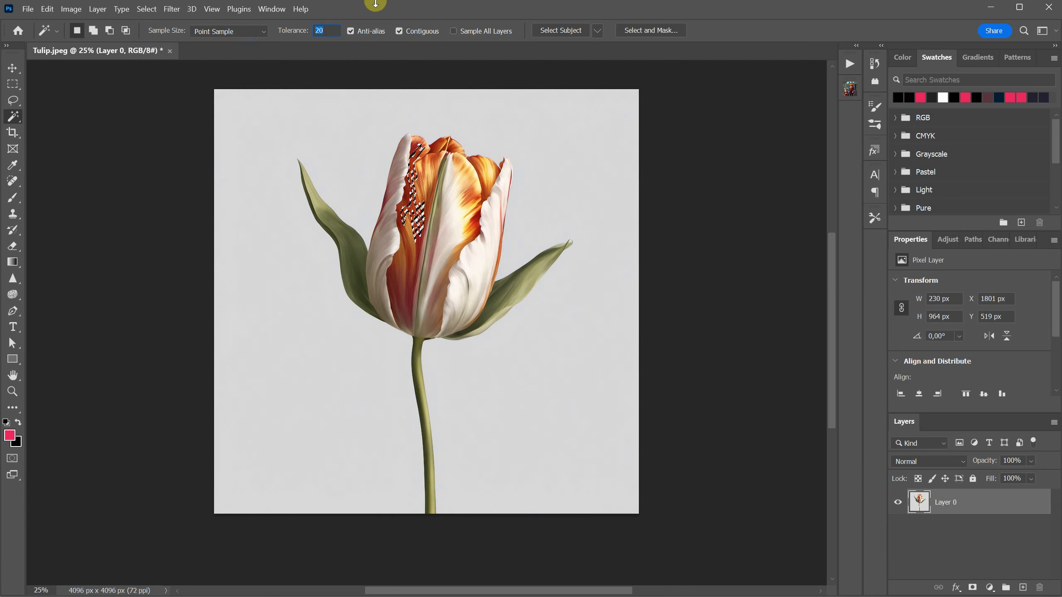
{"action": "type", "text": "100"}
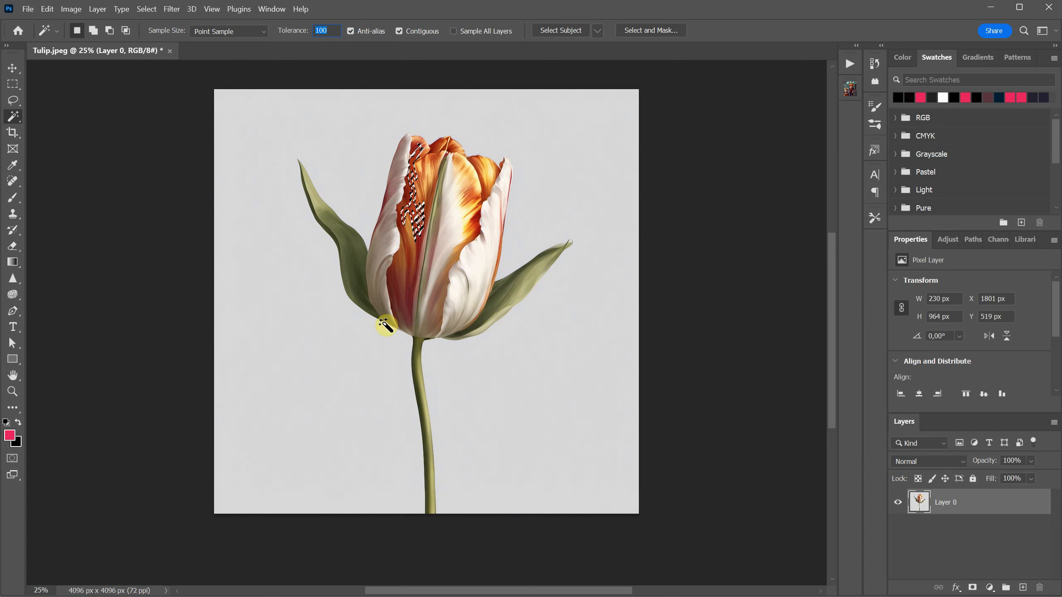
{"action": "left_click", "coordinate": [405, 261]}
{"action": "left_click", "coordinate": [405, 261]}
{"action": "key", "text": "ctrl+z"}
{"action": "key", "text": "ctrl+z"}
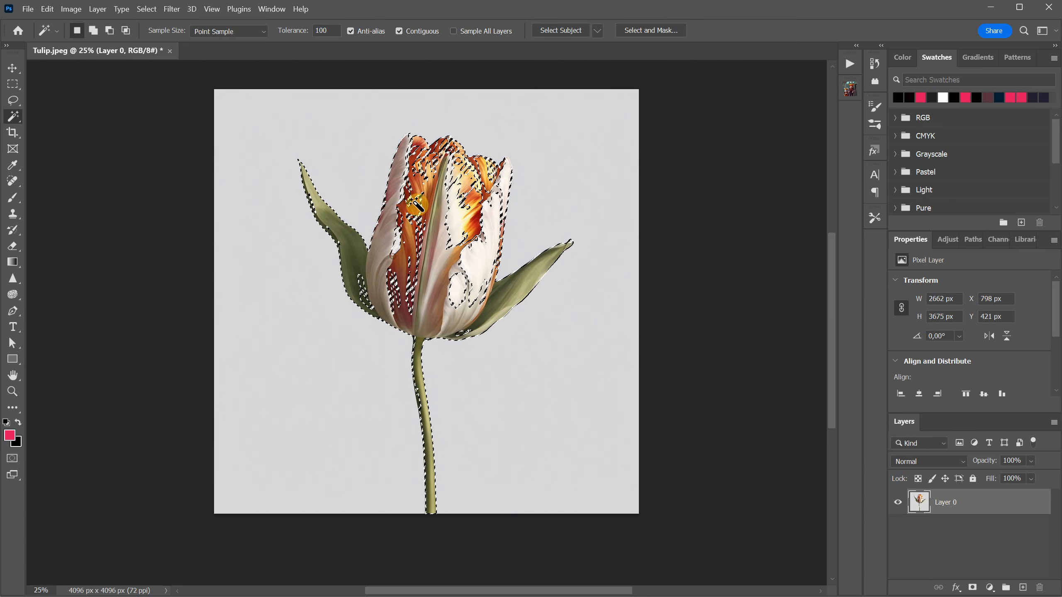
Set the Magic Wand tolerance to 2 and sample two spots on the tulip's left leaf
{"action": "left_click", "coordinate": [325, 29]}
{"action": "type", "text": "2"}
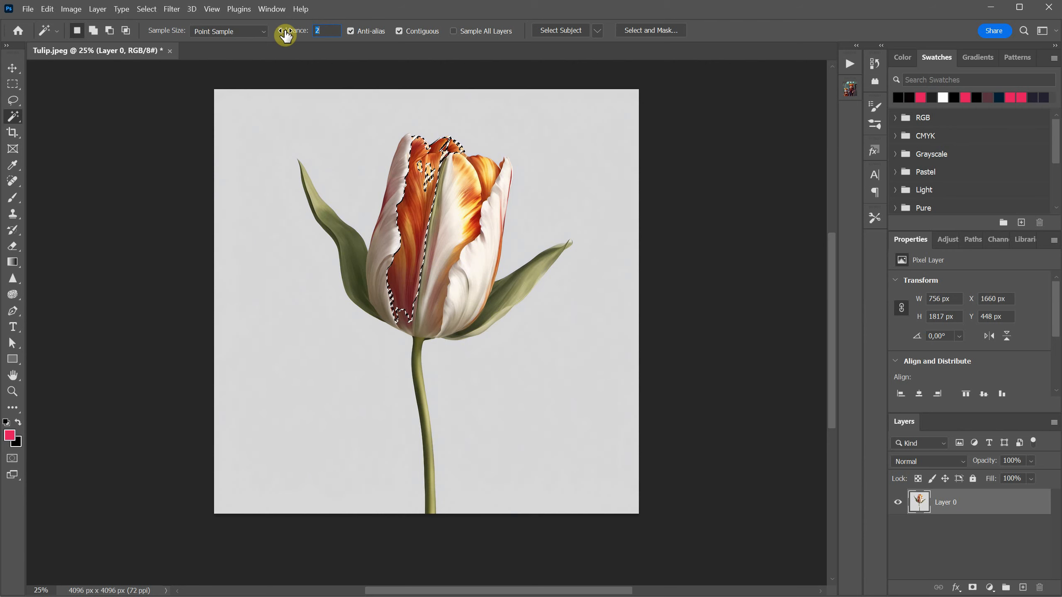
{"action": "left_click", "coordinate": [349, 247]}
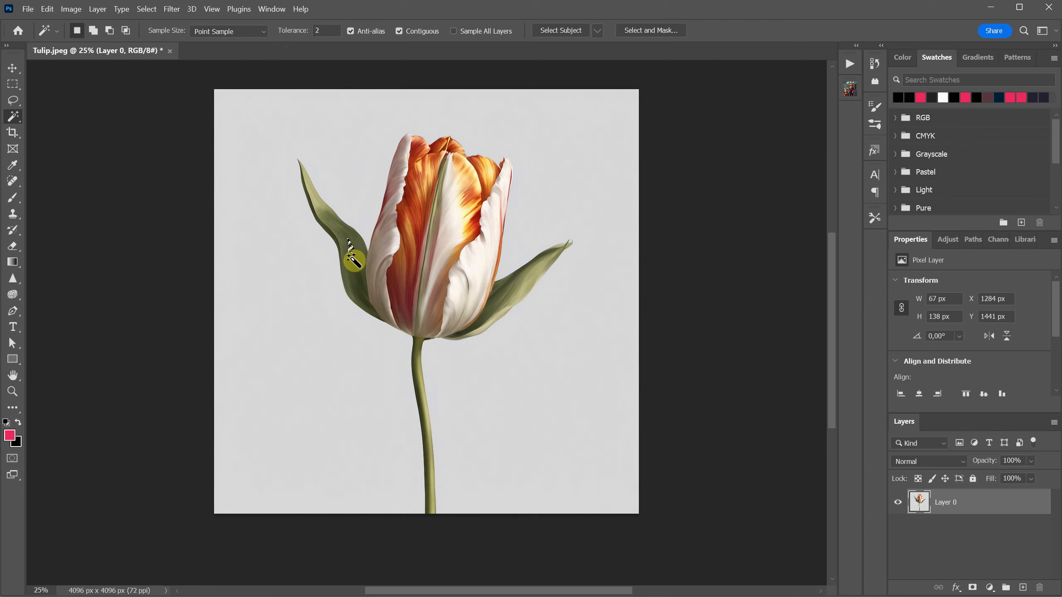
{"action": "left_click", "coordinate": [354, 261]}
Sample the left leaf with the Magic Wand at a tolerance of 5 and again at 15
{"action": "left_click", "coordinate": [336, 28]}
{"action": "type", "text": "5"}
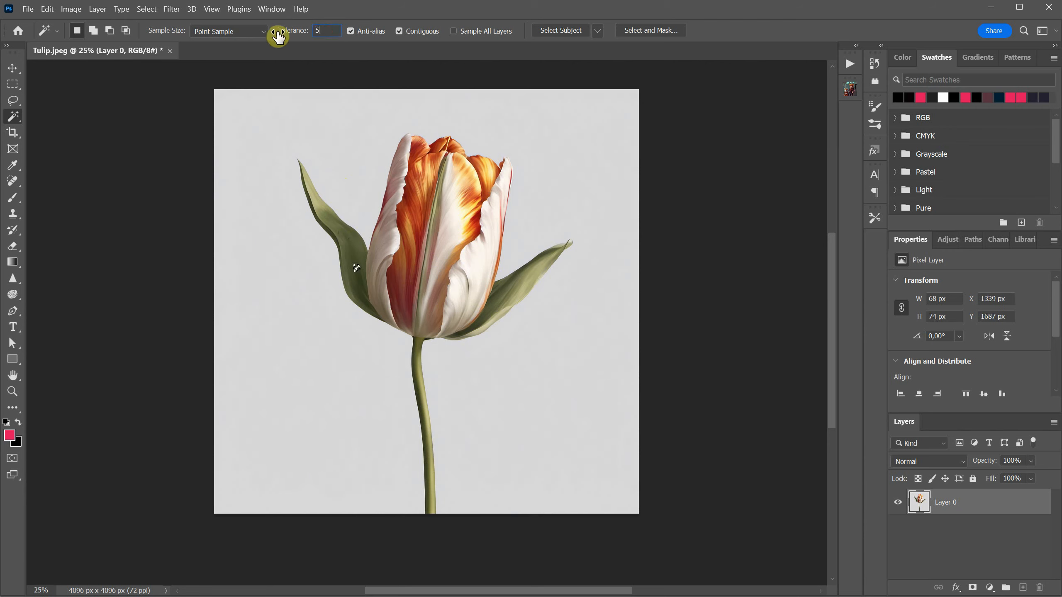
{"action": "left_click", "coordinate": [350, 256]}
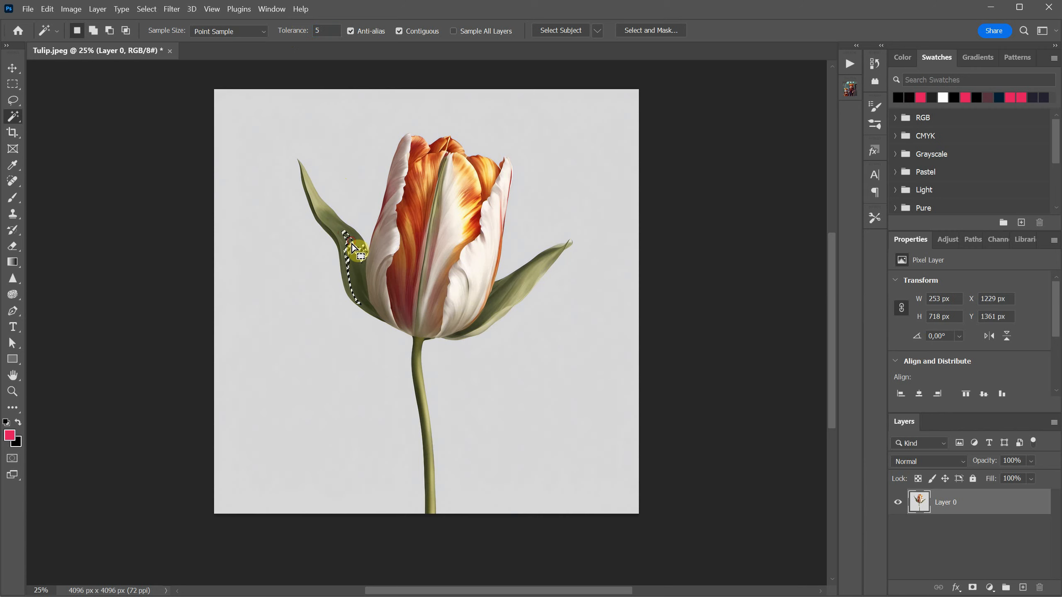
{"action": "type", "text": "15"}
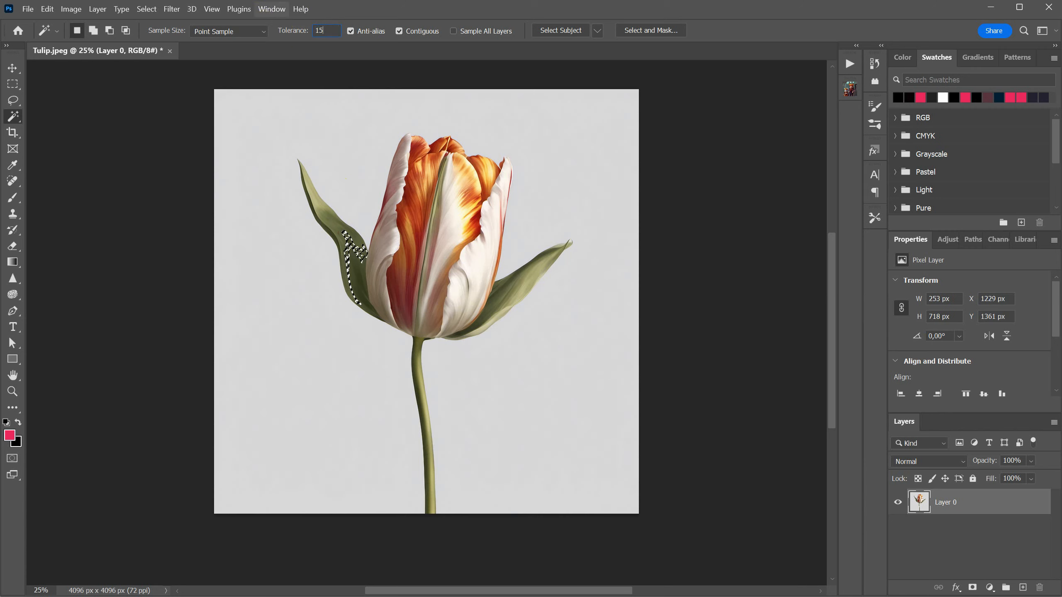
{"action": "left_click", "coordinate": [363, 277]}
{"action": "left_click", "coordinate": [349, 244]}
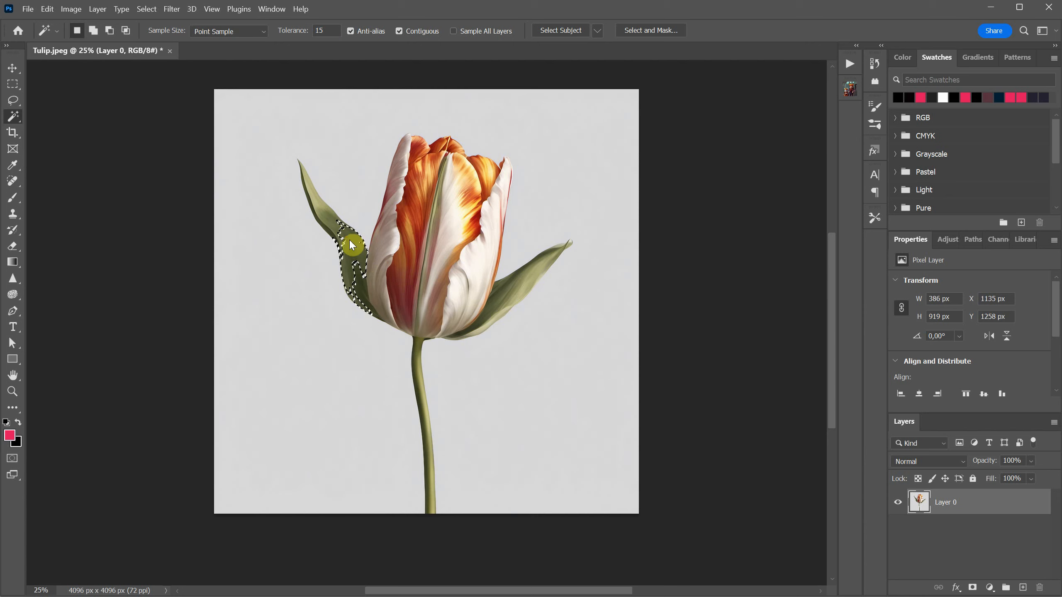
Sample the left leaf with the Magic Wand at a tolerance of 25 and again at 40
{"action": "left_click", "coordinate": [279, 30]}
{"action": "type", "text": "25"}
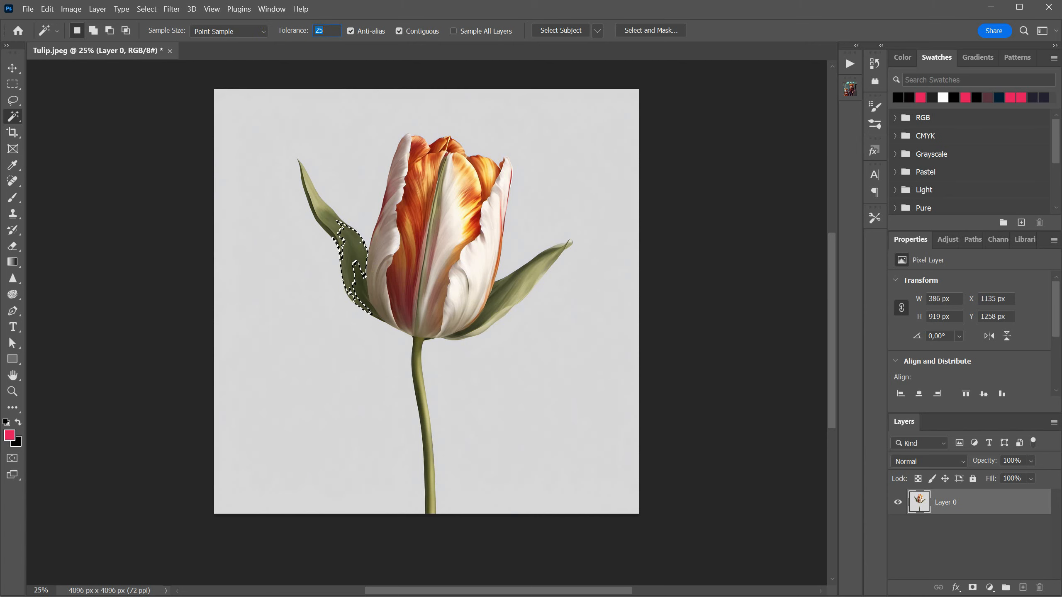
{"action": "left_click", "coordinate": [335, 232]}
{"action": "left_click", "coordinate": [331, 225]}
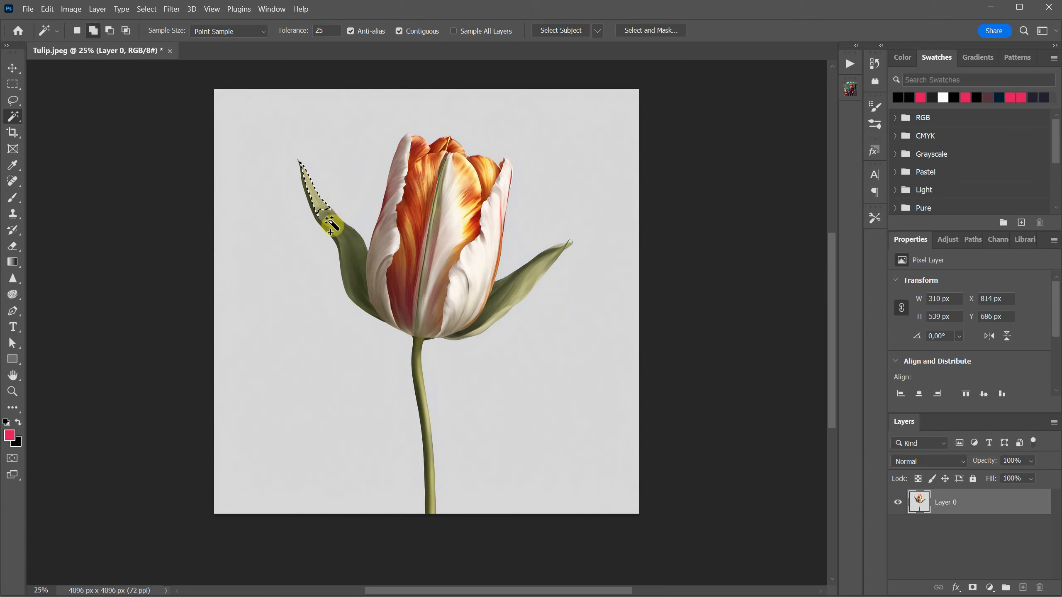
{"action": "left_click", "coordinate": [351, 288]}
{"action": "left_click", "coordinate": [323, 30]}
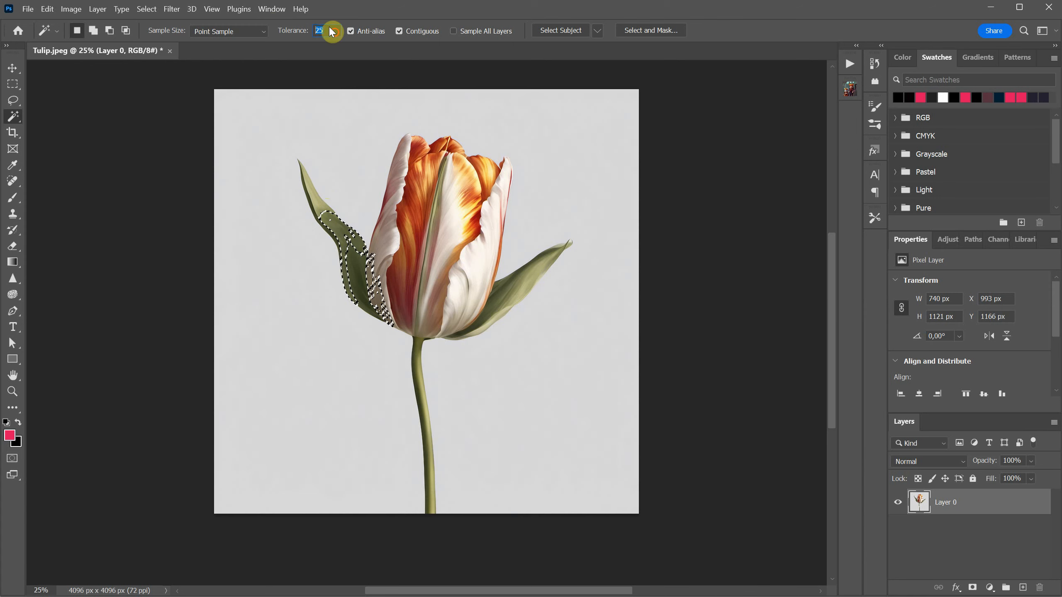
{"action": "type", "text": "40"}
{"action": "left_click", "coordinate": [351, 239]}
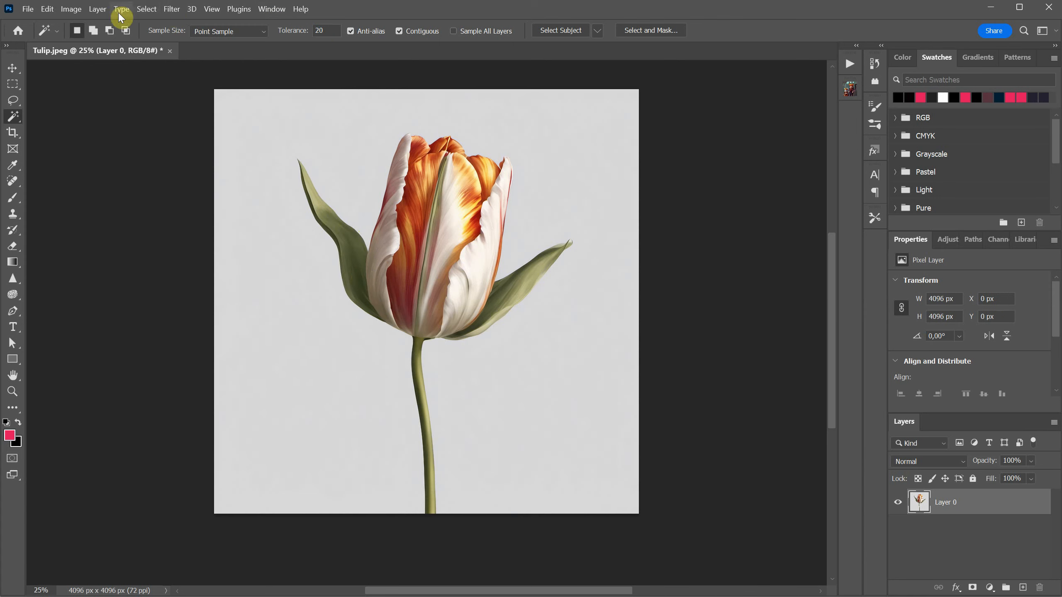
Select the entire canvas and deselect it again
{"action": "left_click", "coordinate": [146, 9]}
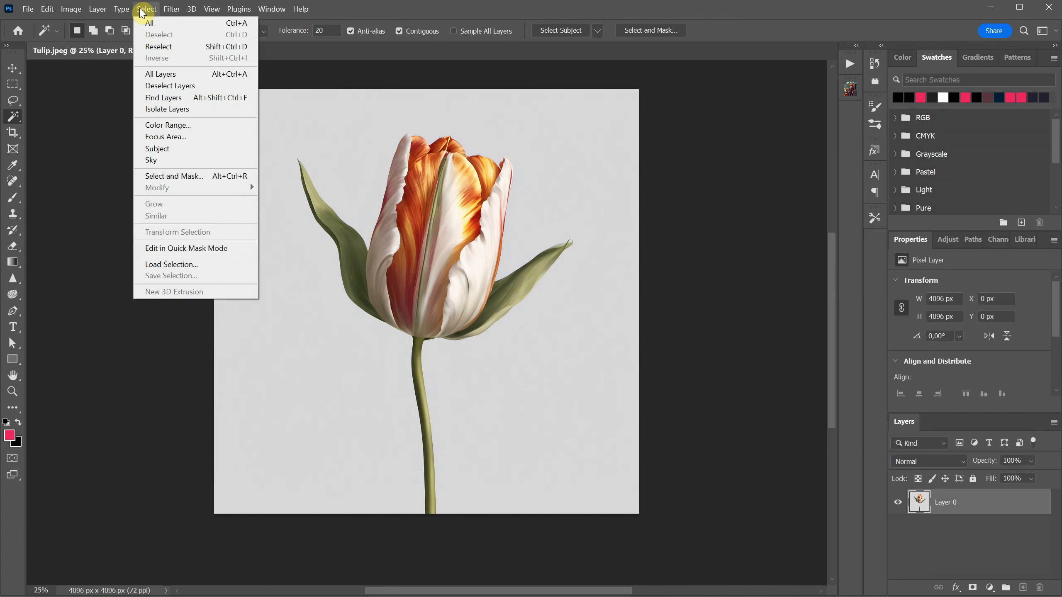
{"action": "left_click", "coordinate": [148, 22]}
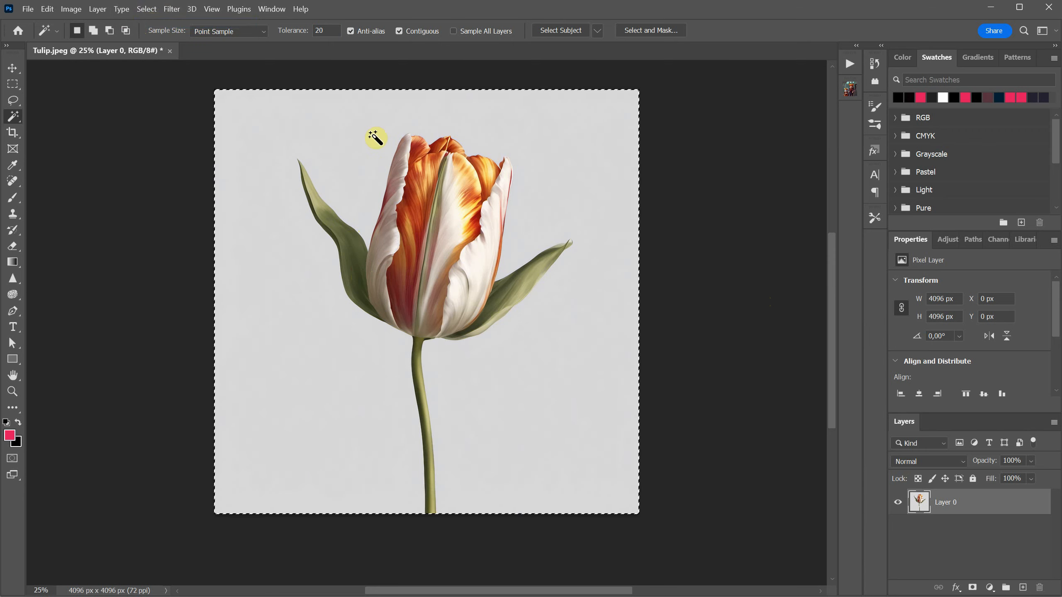
{"action": "left_click", "coordinate": [148, 9]}
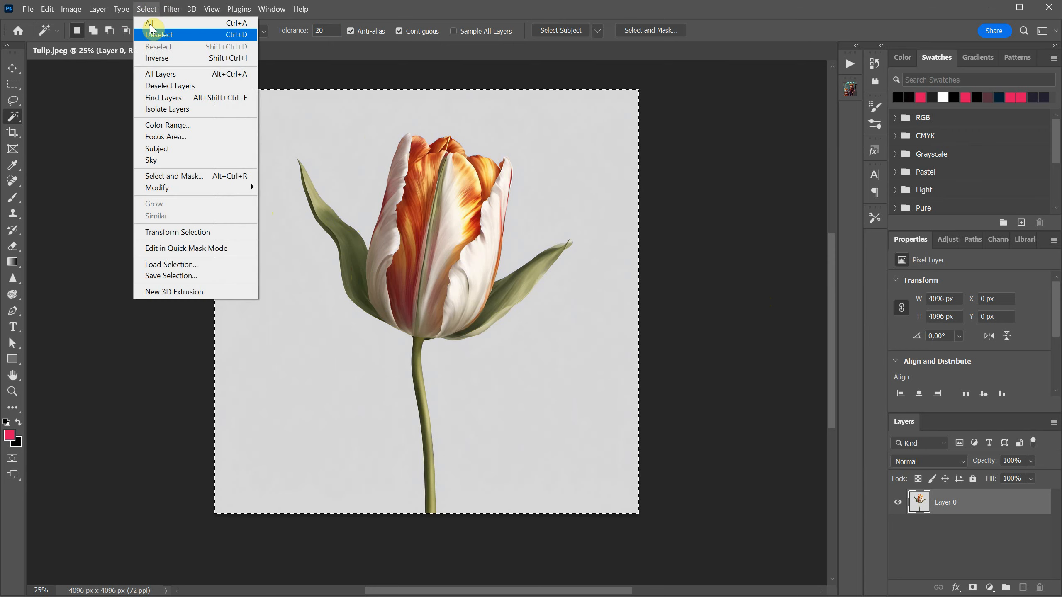
{"action": "left_click", "coordinate": [153, 34]}
{"action": "left_click", "coordinate": [147, 9]}
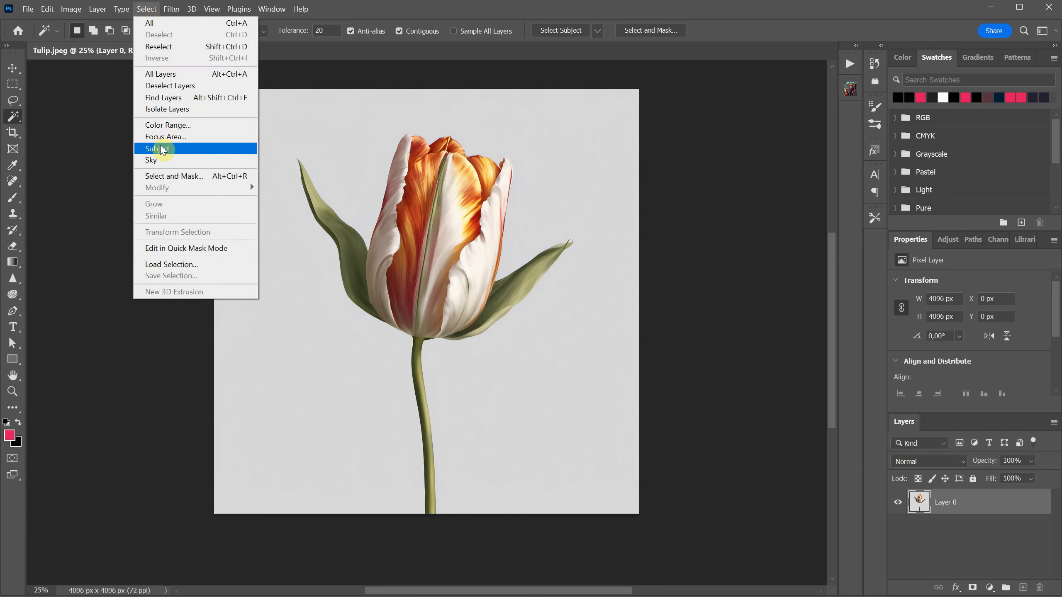
{"action": "left_click", "coordinate": [14, 100]}
{"action": "left_click", "coordinate": [14, 117]}
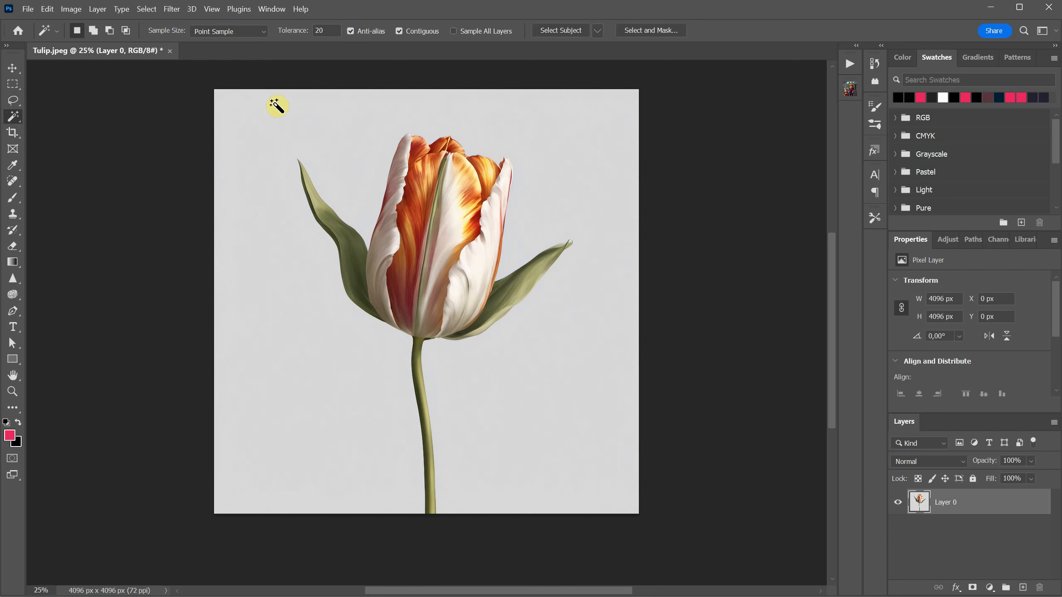
Select the grey background with the Magic Wand at a tolerance of 20 and invert the selection to the tulip
{"action": "left_click", "coordinate": [243, 142]}
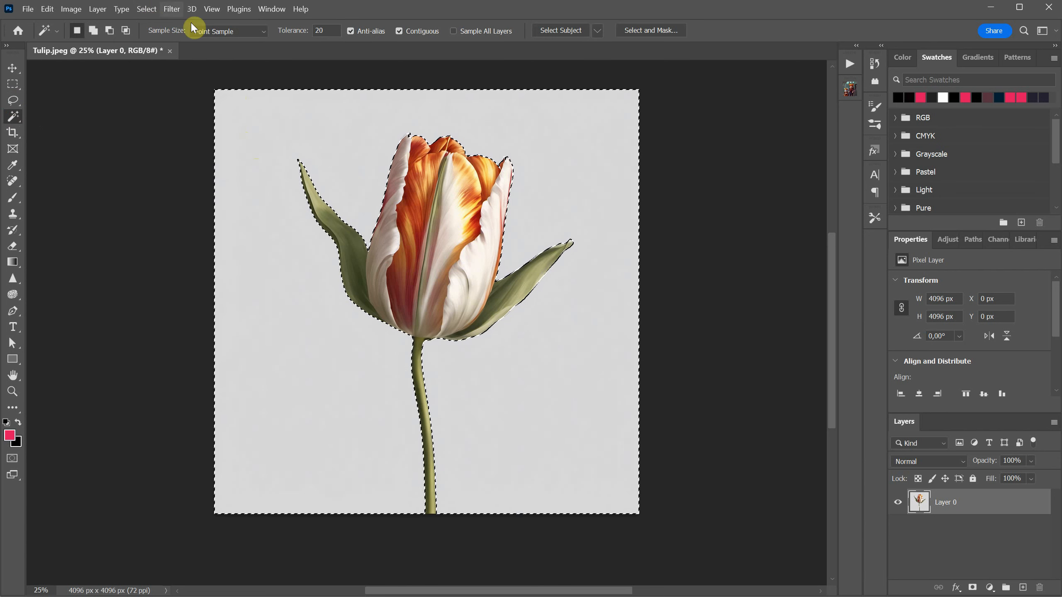
{"action": "left_click", "coordinate": [147, 9]}
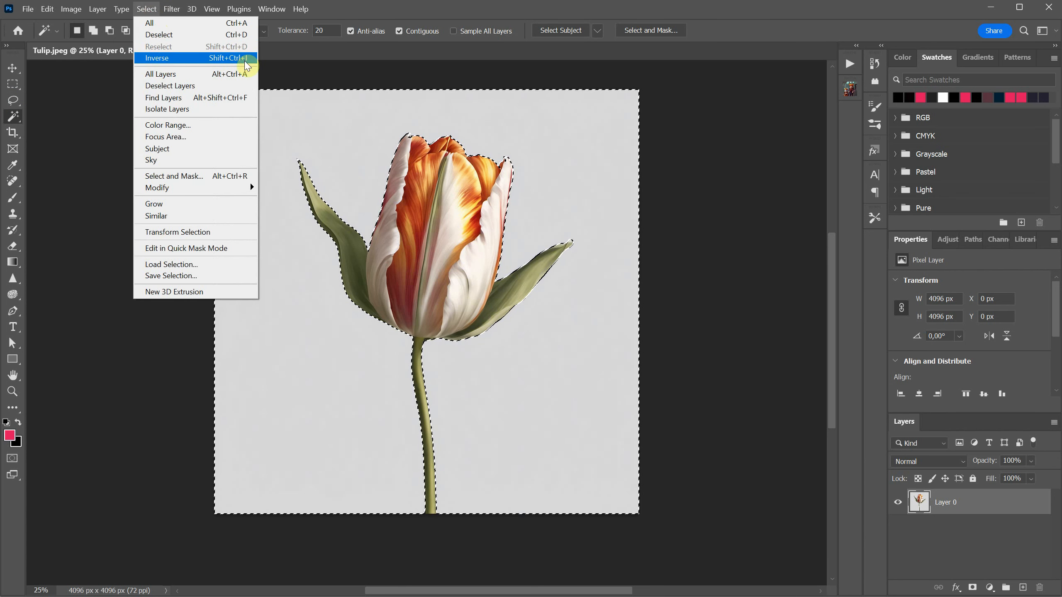
{"action": "left_click", "coordinate": [232, 60]}
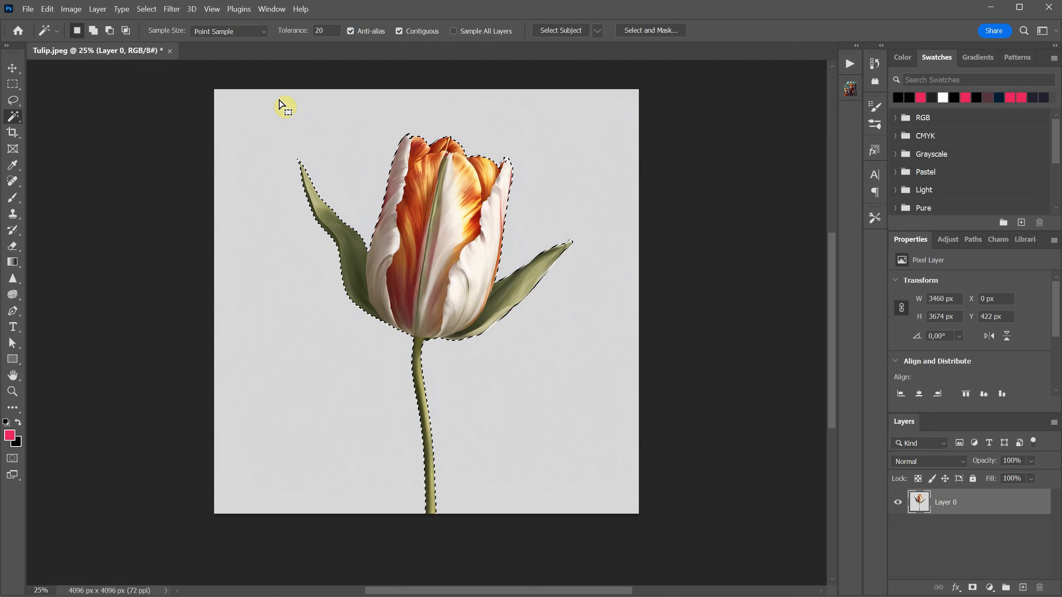
Invert the selection to the grey background and expand it by 10 pixels
{"action": "left_click", "coordinate": [147, 9]}
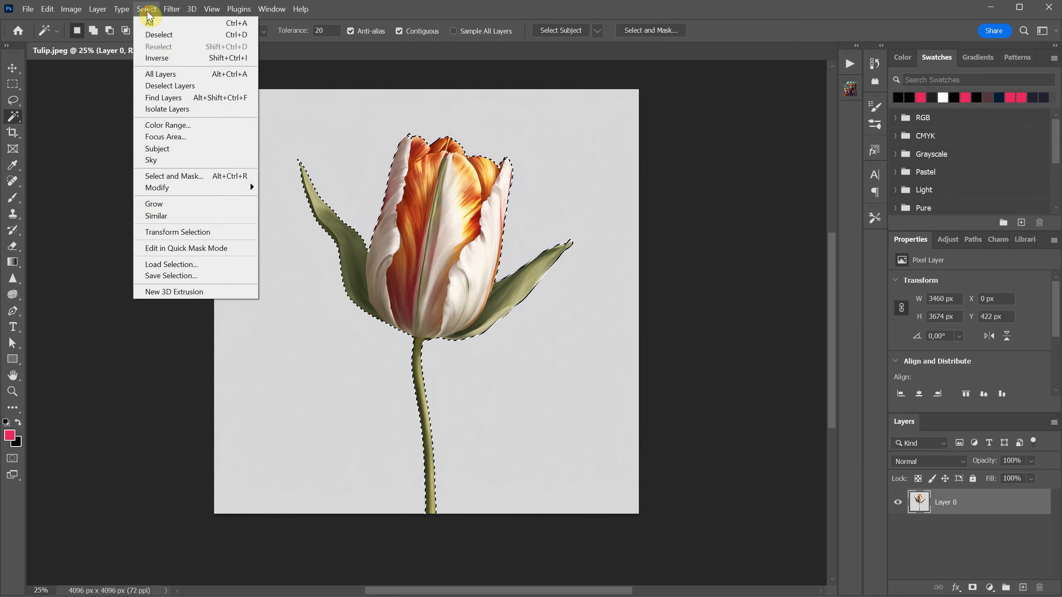
{"action": "left_click", "coordinate": [166, 59]}
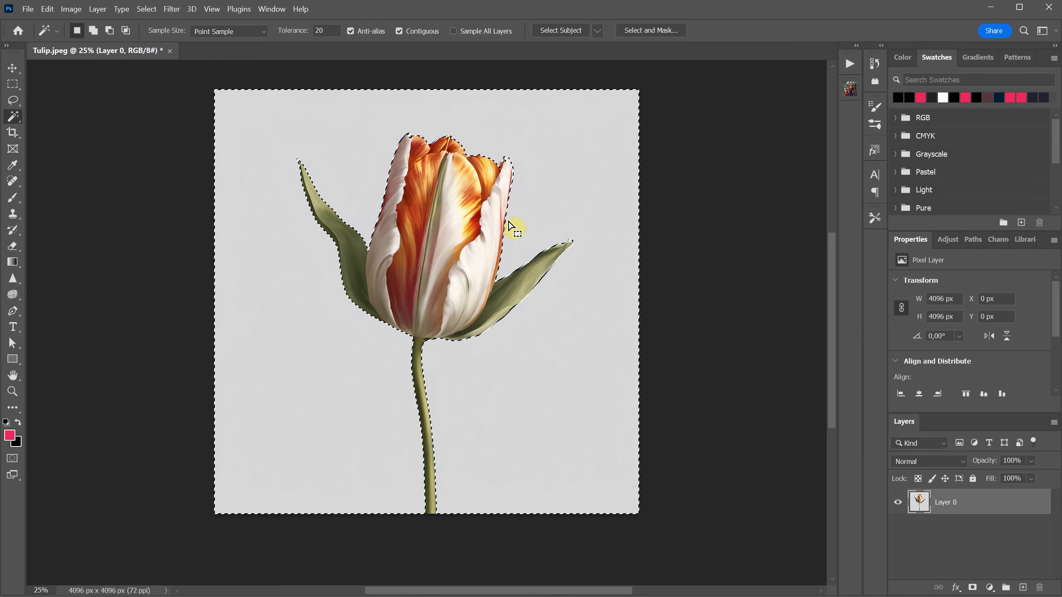
{"action": "left_click", "coordinate": [146, 8]}
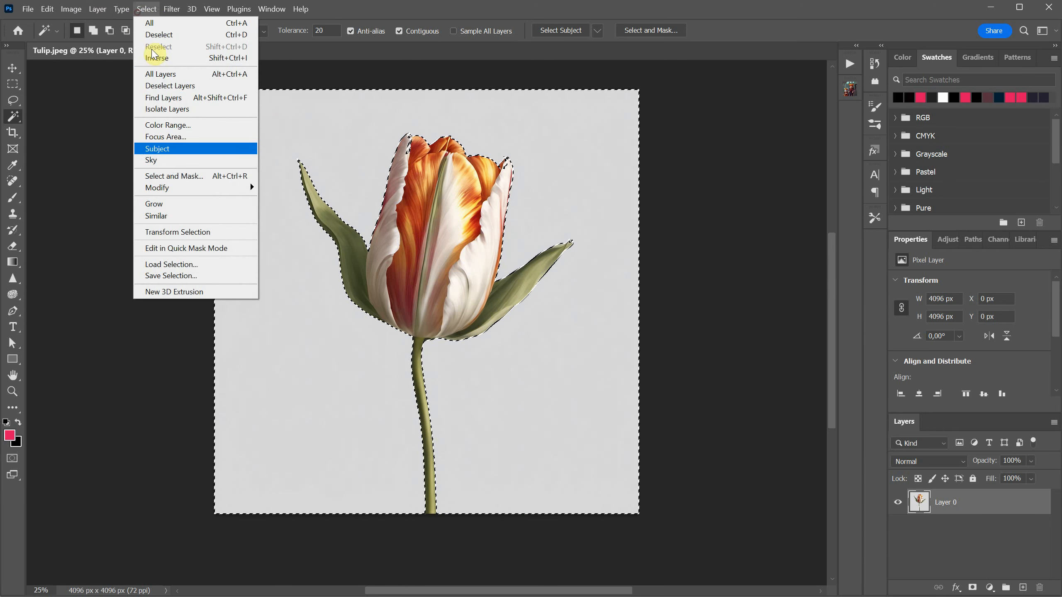
{"action": "mouse_move", "coordinate": [224, 192]}
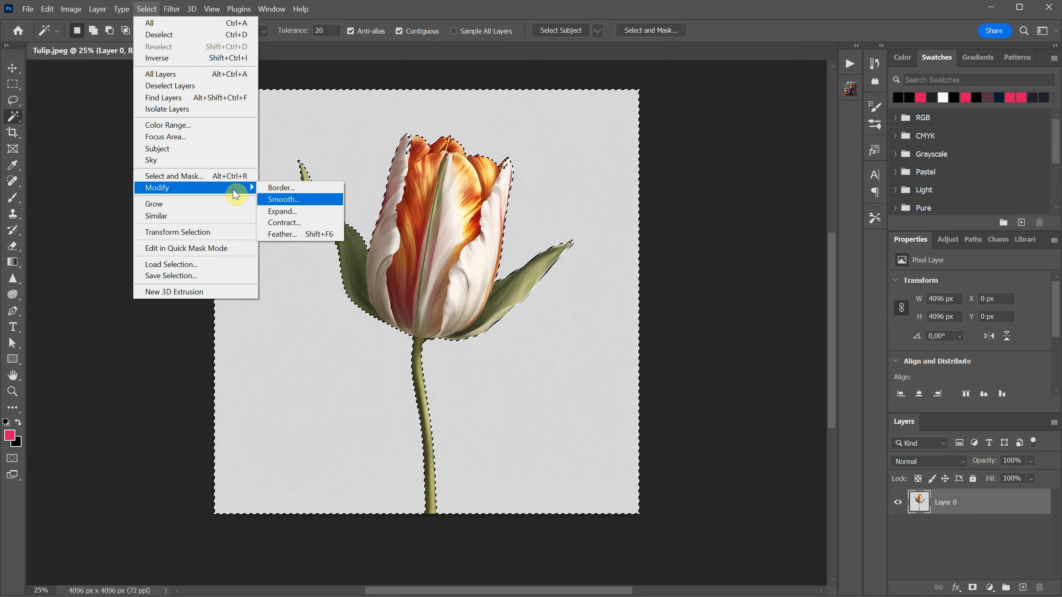
{"action": "left_click", "coordinate": [293, 211]}
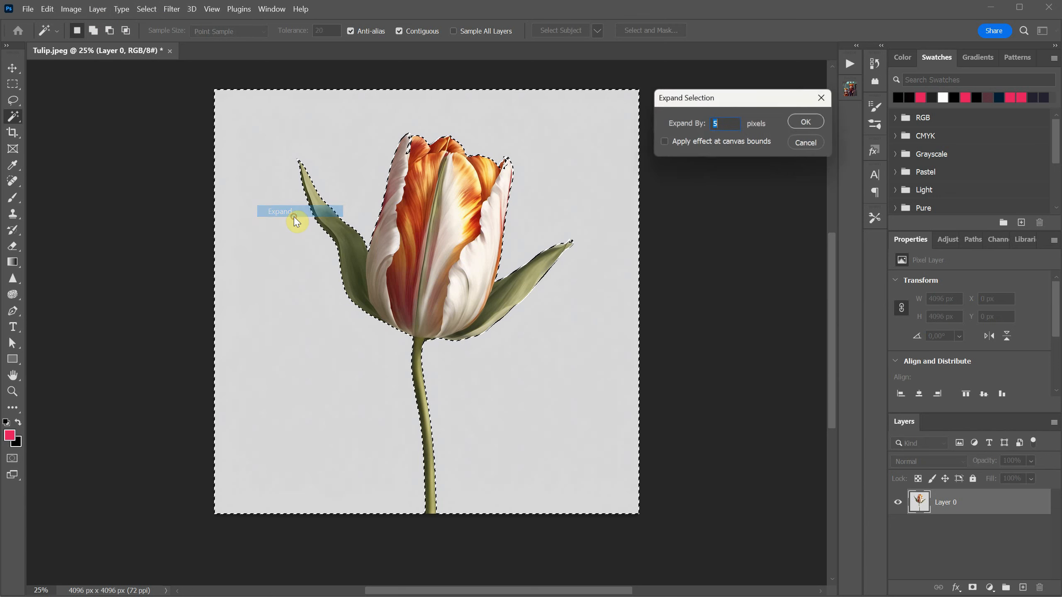
{"action": "left_click", "coordinate": [720, 122]}
{"action": "type", "text": "10"}
{"action": "key", "text": "Return"}
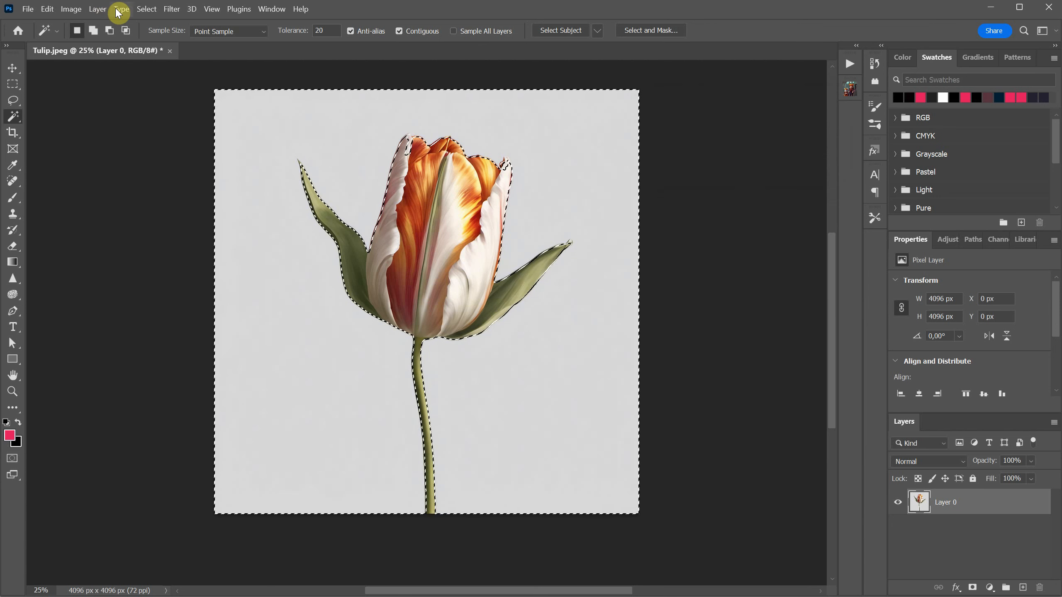
Contract the background selection around the tulip by 50 pixels
{"action": "left_click", "coordinate": [147, 9]}
{"action": "mouse_move", "coordinate": [214, 189]}
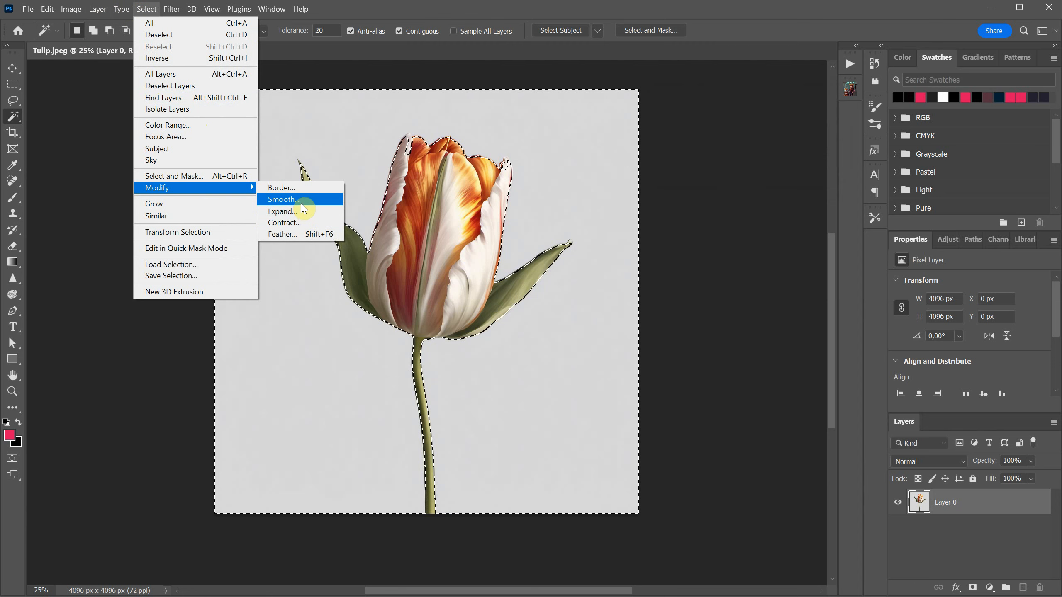
{"action": "left_click", "coordinate": [302, 222]}
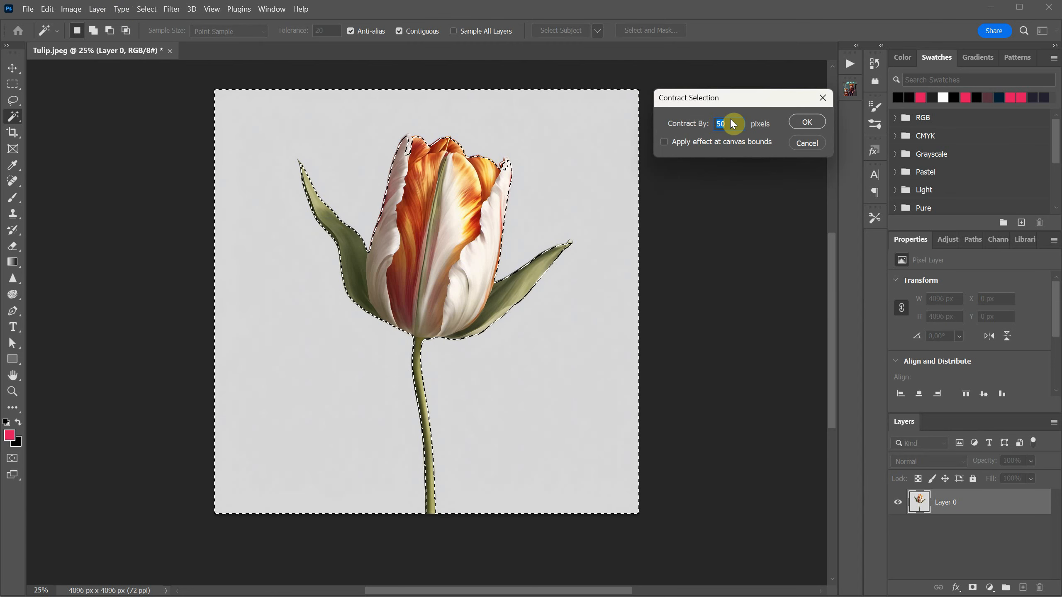
{"action": "left_click", "coordinate": [809, 121]}
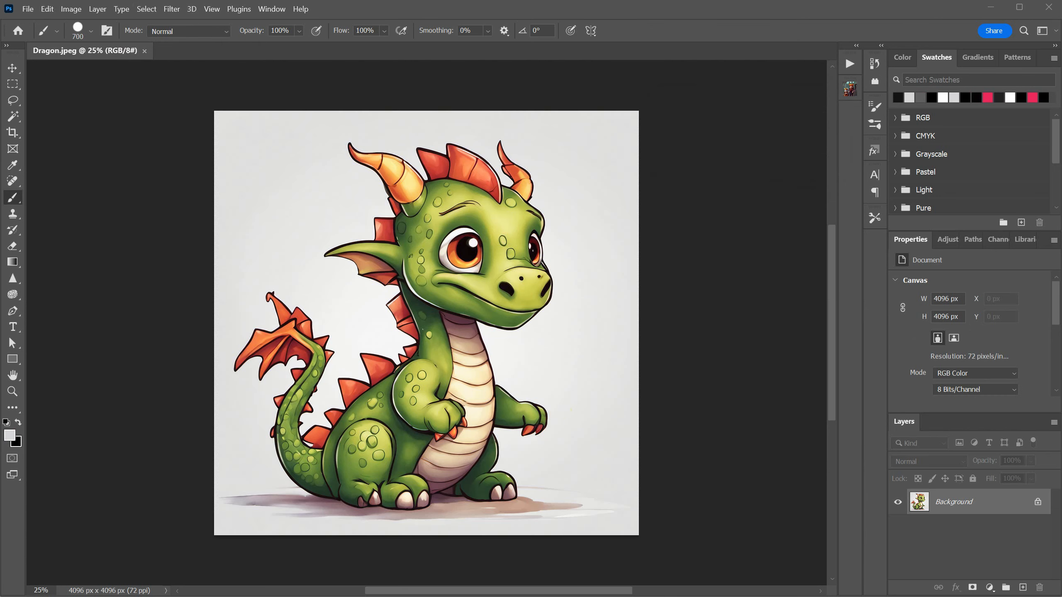
Select the dragon with the Object Selection tool and hide its background with a layer mask
{"action": "right_click", "coordinate": [12, 119]}
{"action": "left_click", "coordinate": [78, 114]}
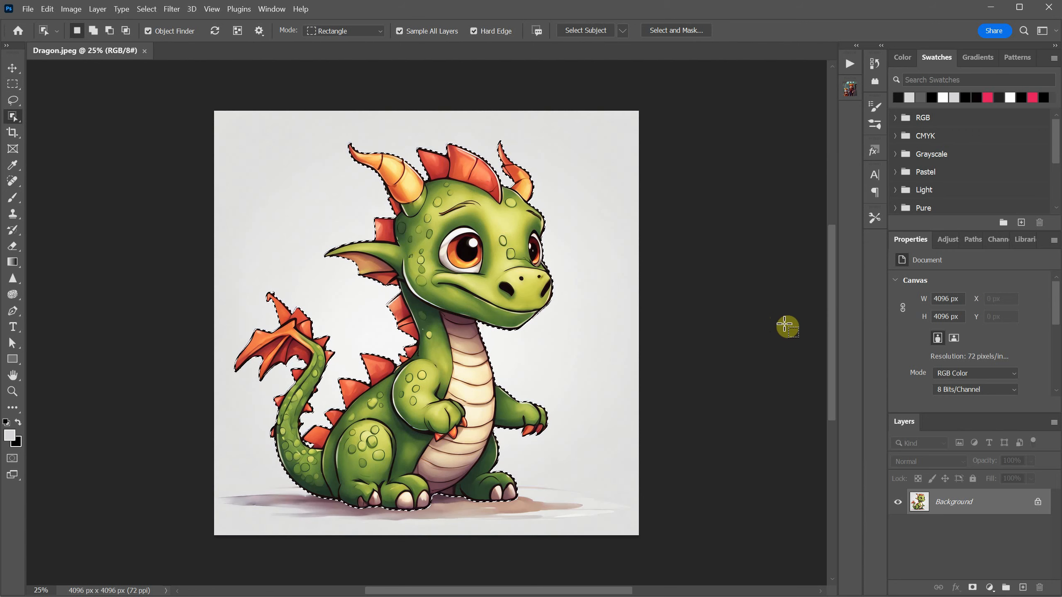
{"action": "left_click", "coordinate": [969, 588]}
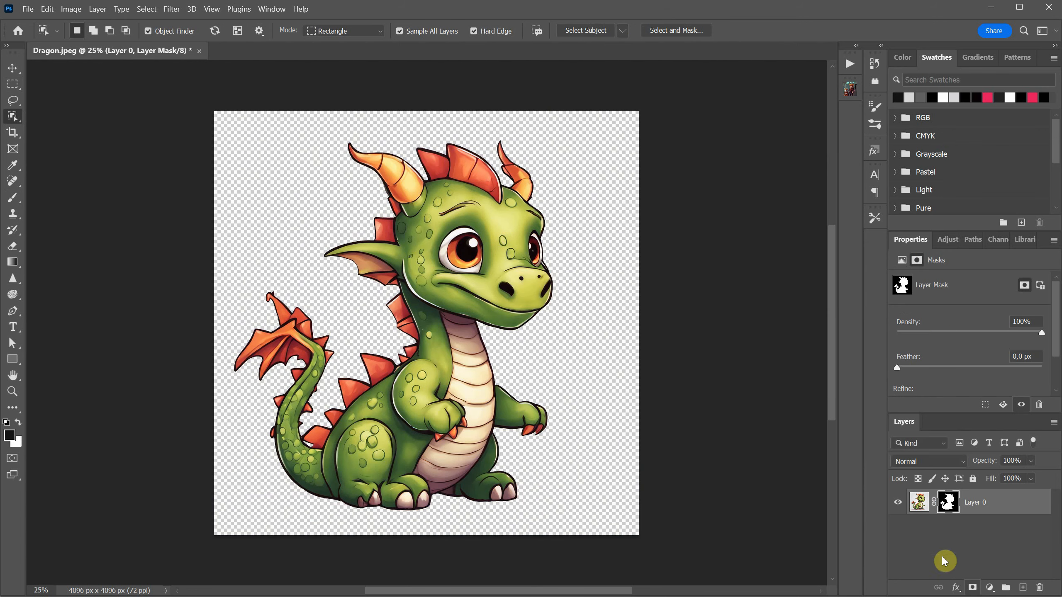
Add a dark purple solid colour fill layer and place it beneath the dragon layer
{"action": "left_click", "coordinate": [990, 588]}
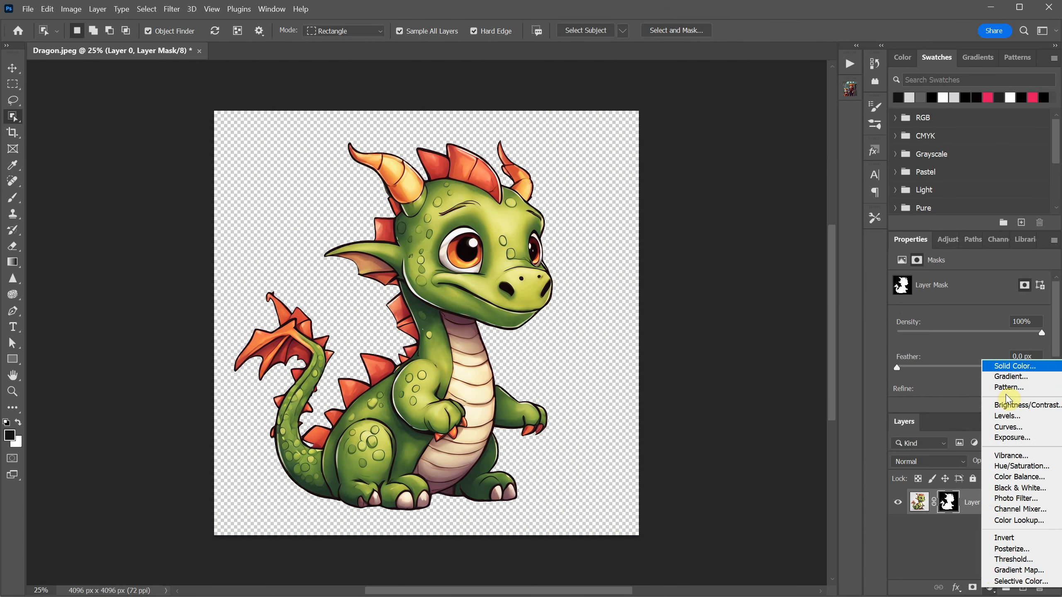
{"action": "left_click", "coordinate": [1014, 367]}
{"action": "left_click", "coordinate": [837, 283]}
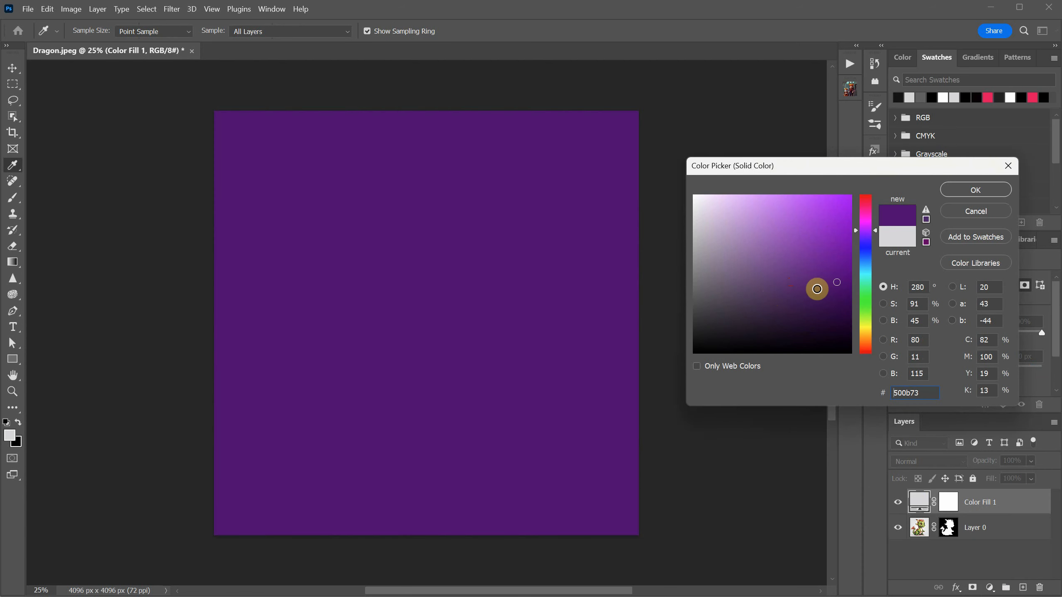
{"action": "left_click", "coordinate": [975, 189]}
{"action": "left_click_drag", "start_coordinate": [975, 500], "coordinate": [979, 535]}
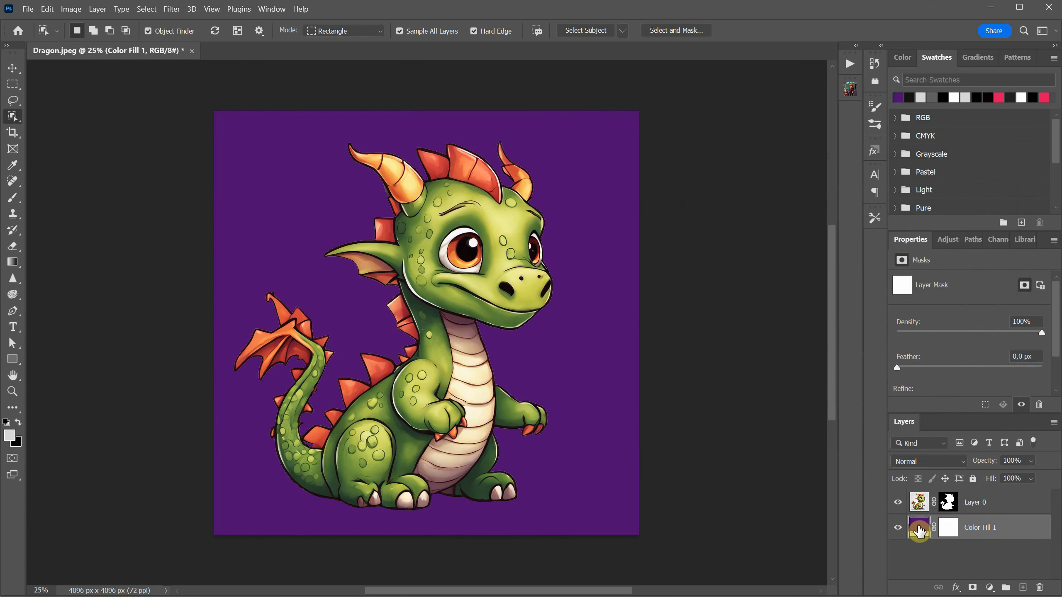
Recolour the fill layer behind the dragon to near-black
{"action": "double_click", "coordinate": [920, 531]}
{"action": "left_click_drag", "start_coordinate": [773, 350], "coordinate": [714, 322]}
{"action": "left_click", "coordinate": [975, 190]}
Open the dragon layer's mask in the Select and Mask workspace
{"action": "key", "text": "w"}
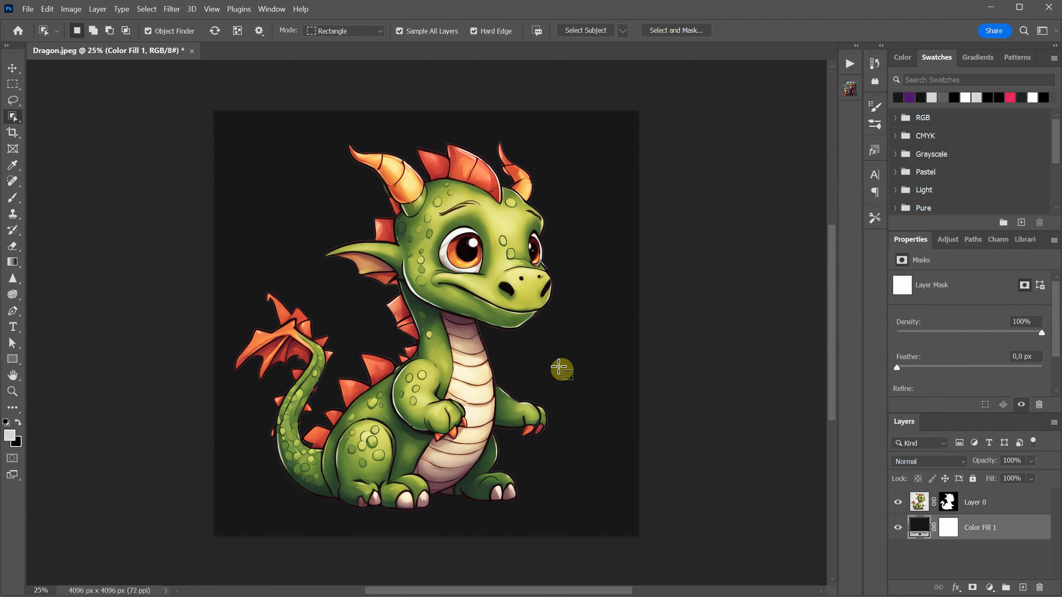
{"action": "key", "text": "ctrl+plus"}
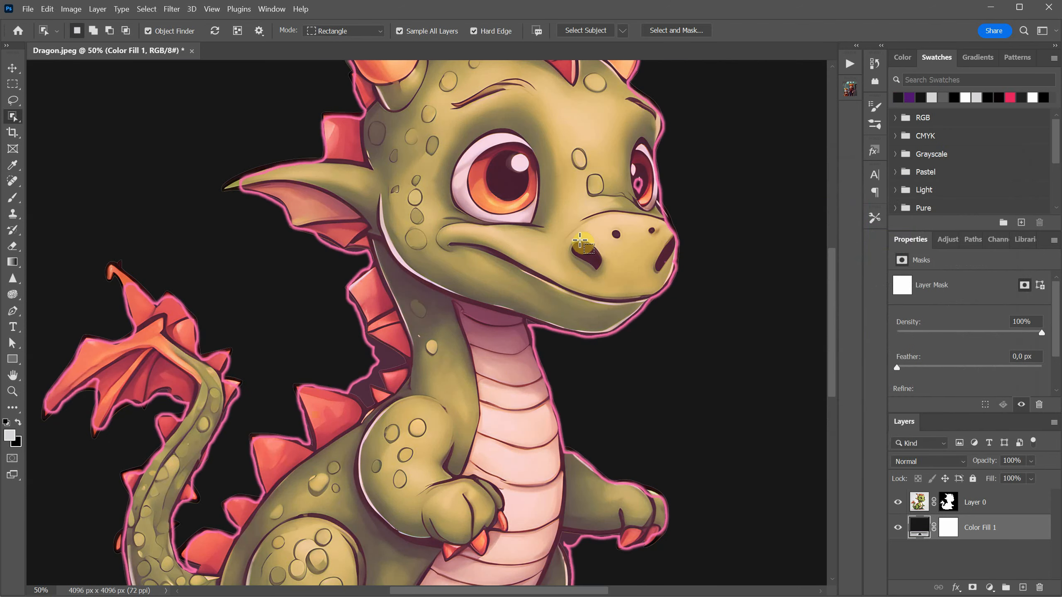
{"action": "key", "text": "v"}
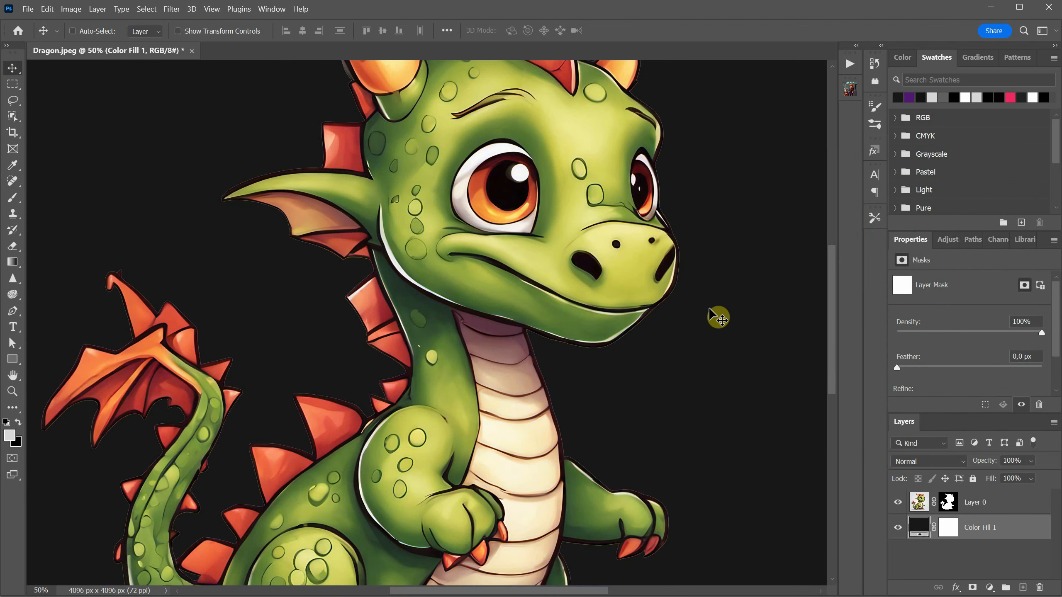
{"action": "scroll", "coordinate": [658, 293], "scroll_direction": "down", "scroll_amount": 1}
{"action": "scroll", "coordinate": [664, 285], "scroll_direction": "up", "scroll_amount": 2}
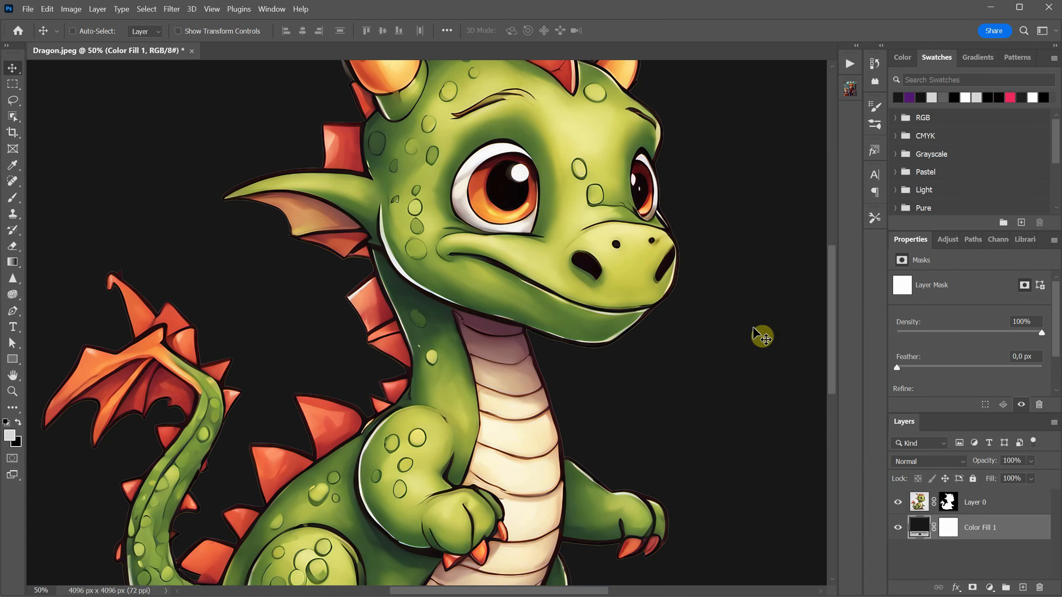
{"action": "left_click", "coordinate": [950, 505]}
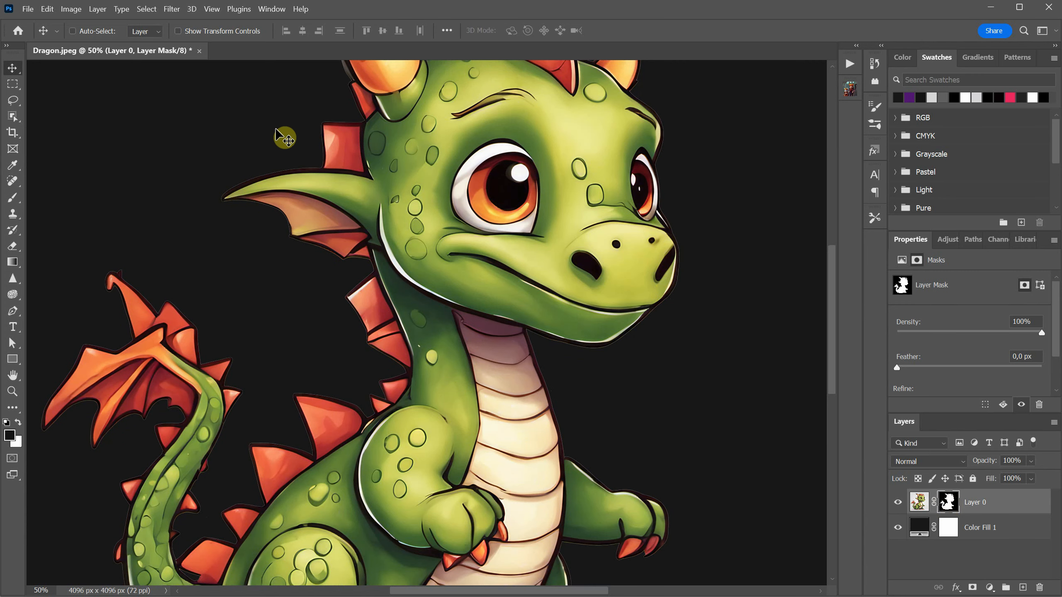
{"action": "left_click", "coordinate": [12, 86]}
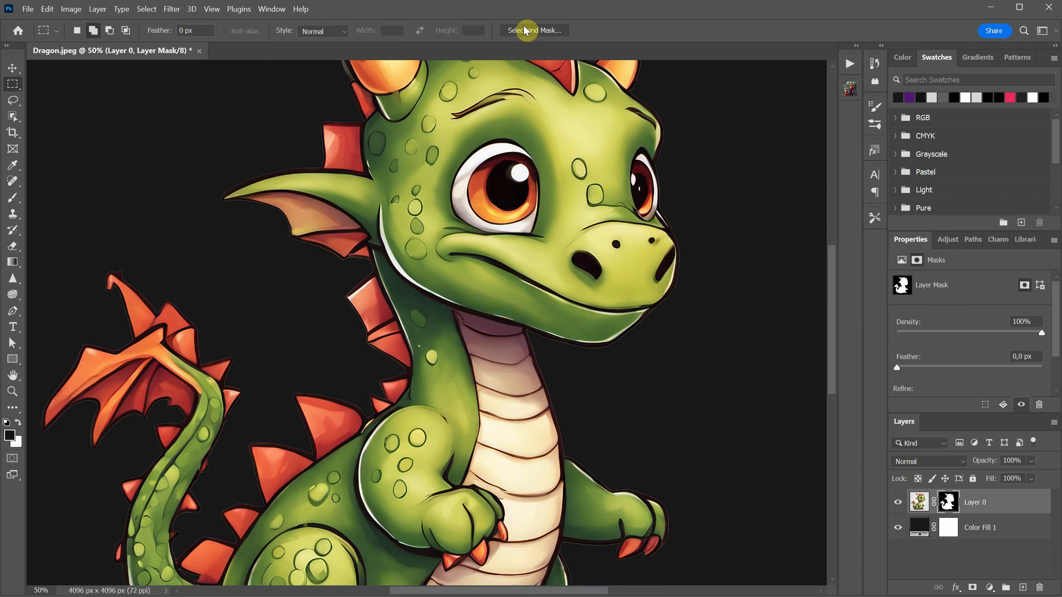
{"action": "left_click", "coordinate": [12, 100]}
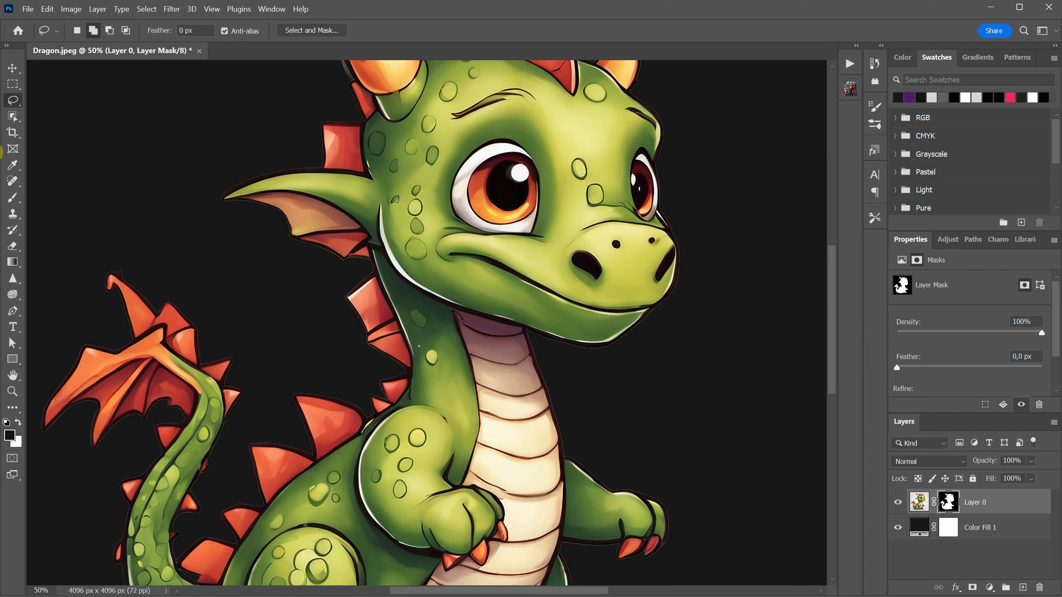
{"action": "left_click", "coordinate": [10, 119]}
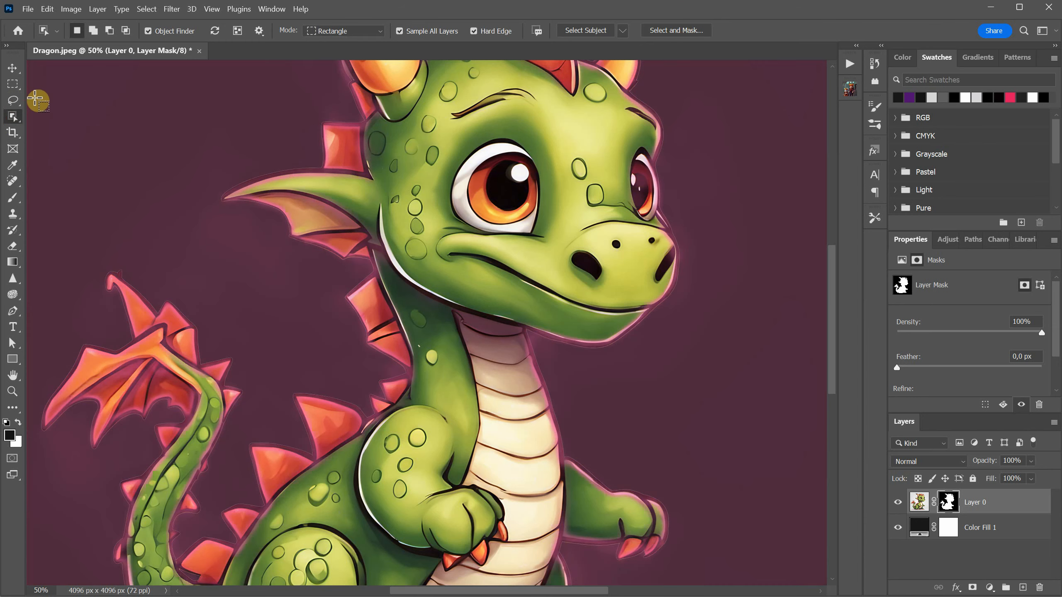
{"action": "left_click", "coordinate": [14, 87]}
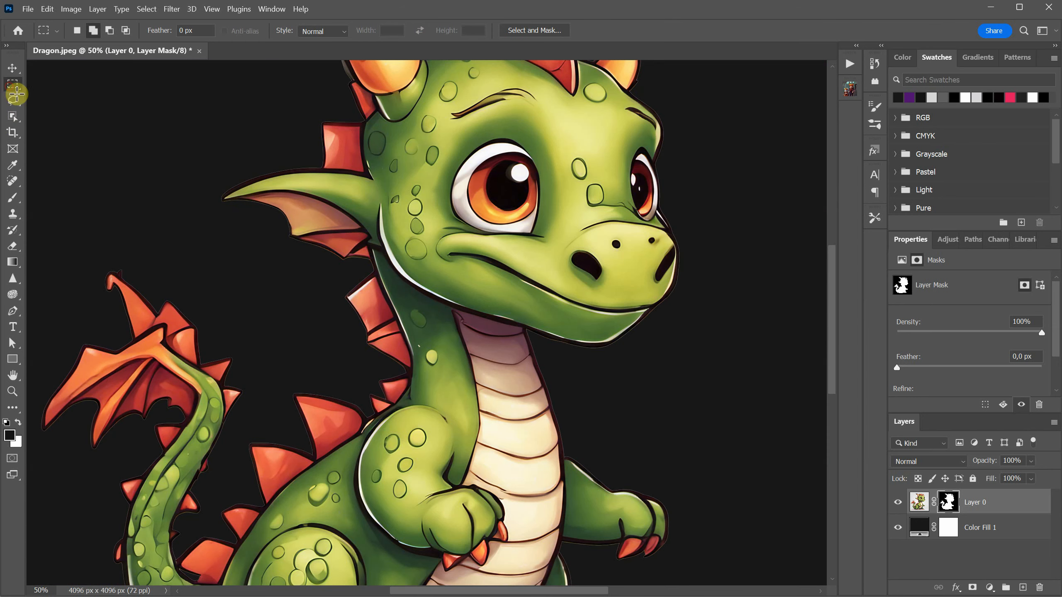
{"action": "left_click", "coordinate": [528, 31]}
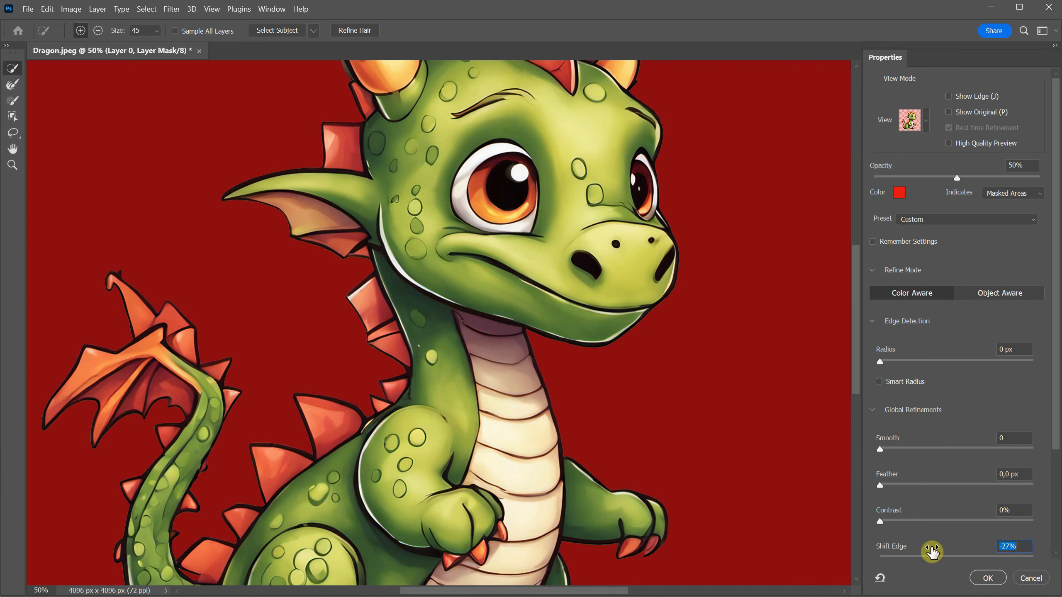
Try a feather of 8.8 px and a contrast of 5% on the mask edge, and reset feather, contrast and smooth to 0
{"action": "left_click_drag", "start_coordinate": [881, 489], "coordinate": [937, 485]}
{"action": "mouse_move", "coordinate": [882, 522]}
{"action": "left_mouse_down"}
{"action": "mouse_move", "coordinate": [976, 520]}
{"action": "mouse_move", "coordinate": [889, 519]}
{"action": "left_mouse_up"}
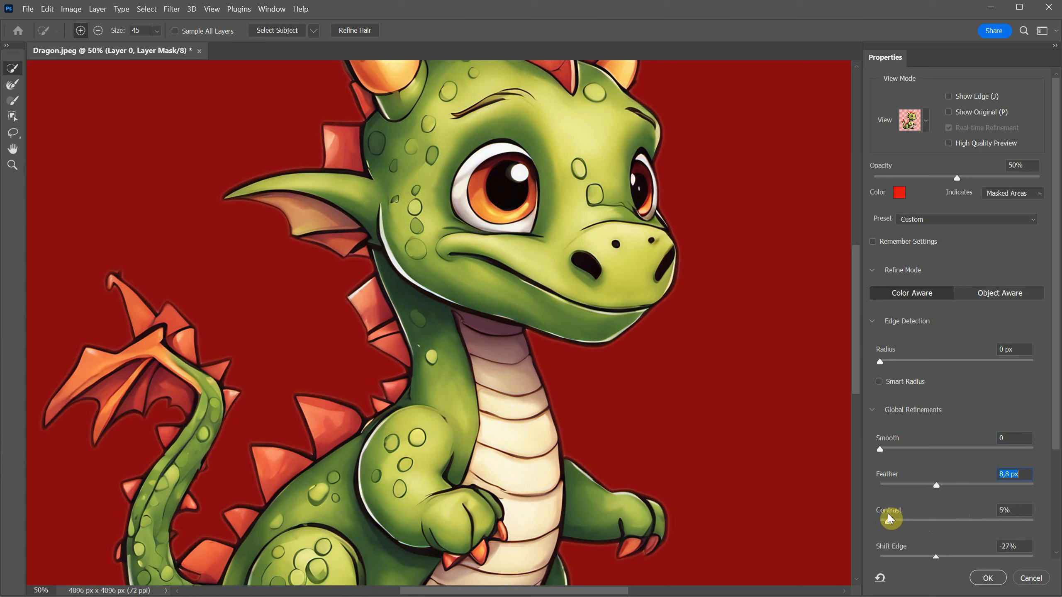
{"action": "left_click_drag", "start_coordinate": [928, 485], "coordinate": [875, 480]}
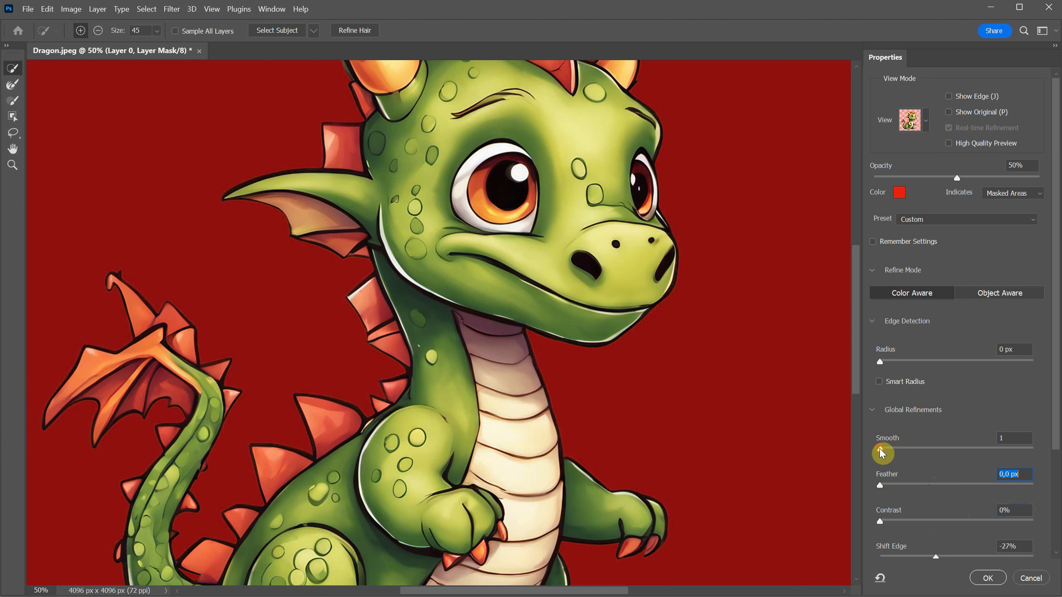
{"action": "left_click_drag", "start_coordinate": [1011, 449], "coordinate": [882, 453]}
{"action": "type", "text": "0"}
Refine the dragon's mask with a shift edge of -100% and a contrast of 7%, and apply the refinement
{"action": "left_click_drag", "start_coordinate": [880, 557], "coordinate": [1003, 547]}
{"action": "left_click_drag", "start_coordinate": [943, 521], "coordinate": [892, 524]}
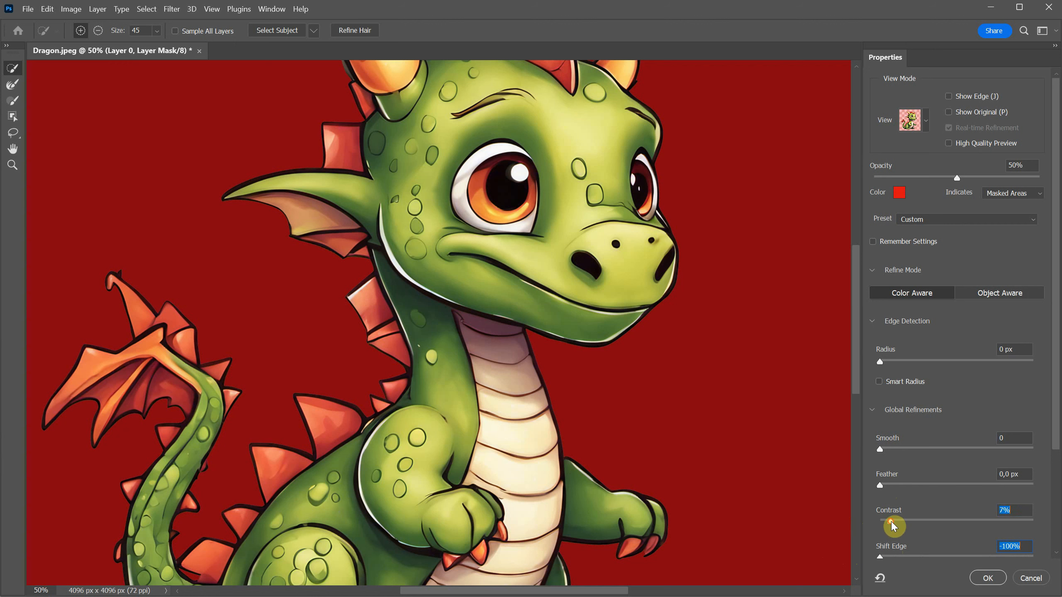
{"action": "left_click", "coordinate": [988, 578]}
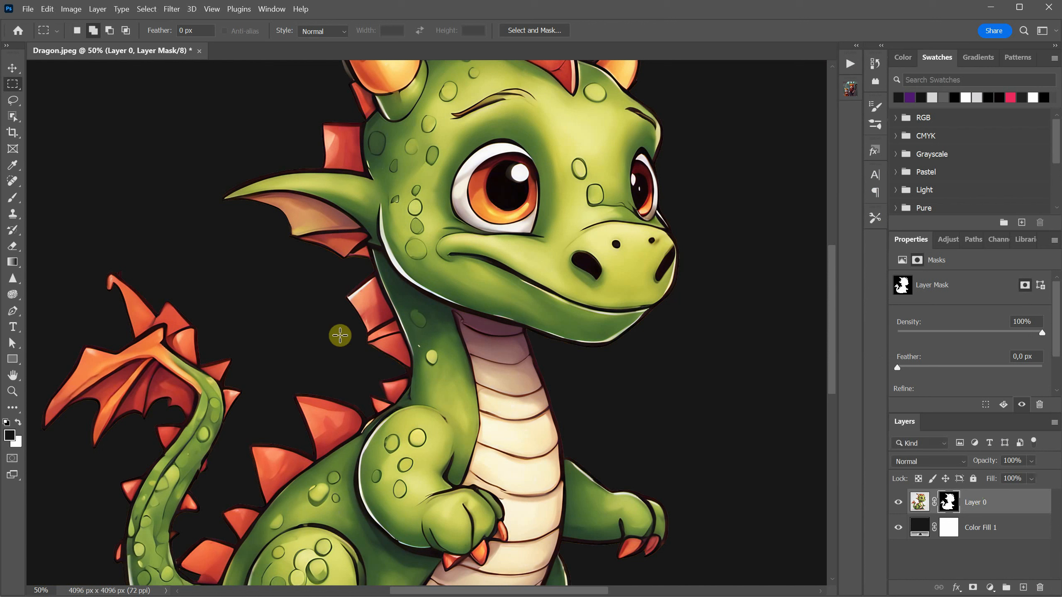
Switch to the Brush tool and reduce its size to 70
{"action": "left_click", "coordinate": [12, 197]}
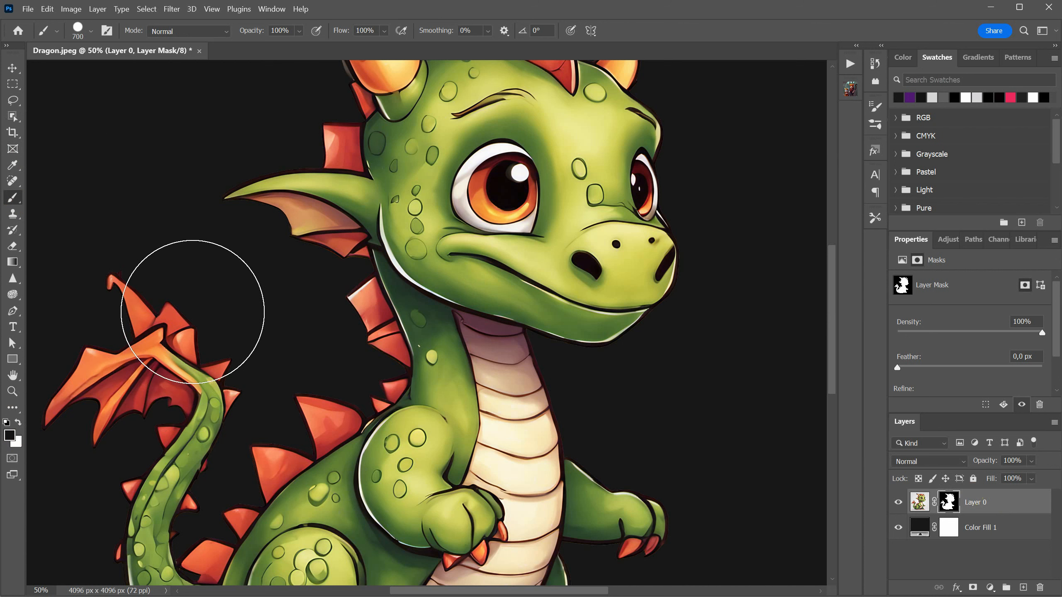
{"action": "key", "text": "bracketleft"}
{"action": "key", "text": "bracketleft"}
{"action": "key", "text": "bracketleft"}
{"action": "key", "text": "bracketleft"}
{"action": "key", "text": "bracketleft"}
{"action": "key", "text": "bracketleft"}
{"action": "key", "text": "bracketleft"}
{"action": "key", "text": "bracketleft"}
{"action": "key", "text": "bracketleft"}
{"action": "key", "text": "bracketleft"}
{"action": "key", "text": "bracketleft"}
{"action": "key", "text": "bracketleft"}
{"action": "key", "text": "bracketleft"}
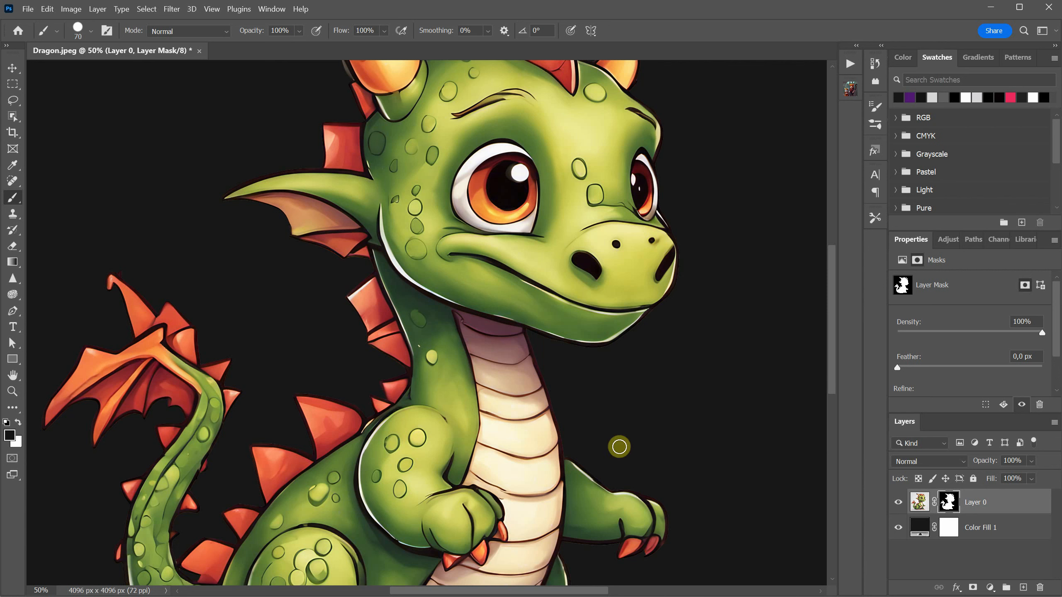
Recolour the fill layer behind the dragon to dark green #0e3702
{"action": "double_click", "coordinate": [919, 529]}
{"action": "left_click", "coordinate": [808, 296]}
{"action": "left_click_drag", "start_coordinate": [807, 296], "coordinate": [804, 220]}
{"action": "left_click", "coordinate": [865, 306]}
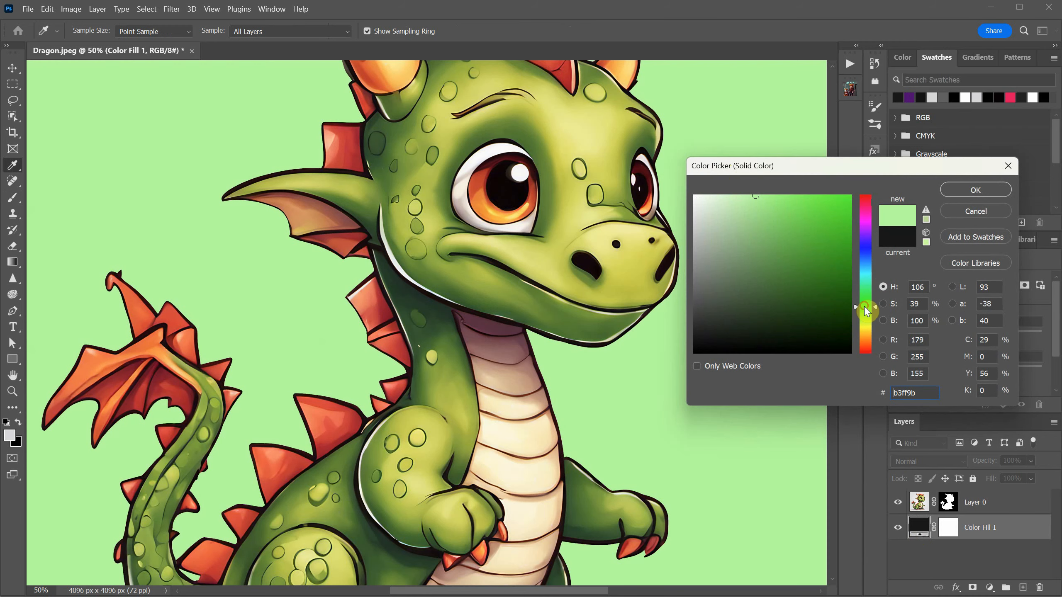
{"action": "mouse_move", "coordinate": [838, 321]}
{"action": "left_mouse_down"}
{"action": "mouse_move", "coordinate": [845, 298]}
{"action": "mouse_move", "coordinate": [848, 321]}
{"action": "left_mouse_up"}
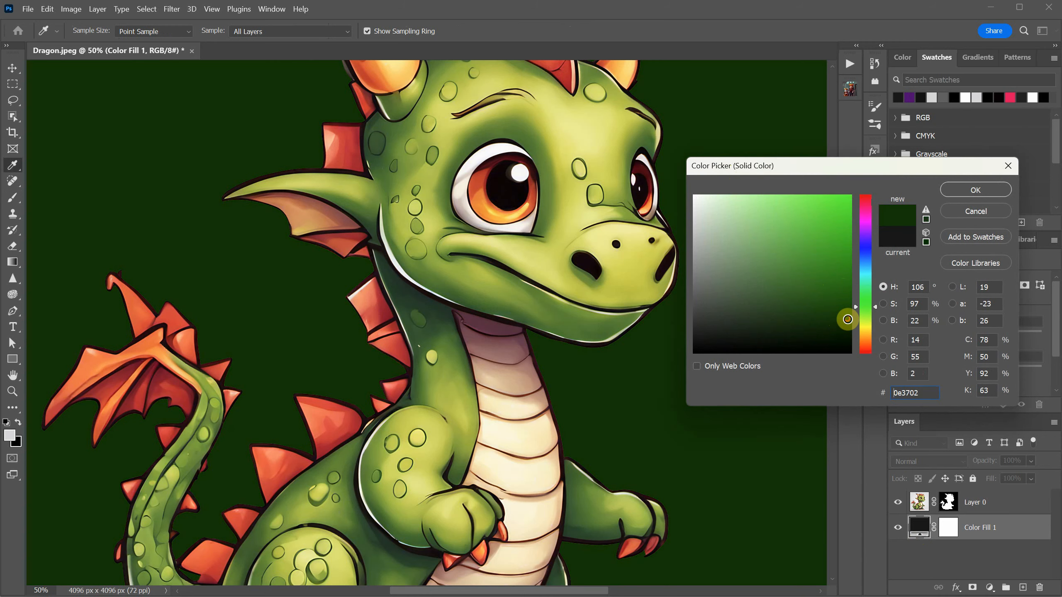
{"action": "left_click", "coordinate": [976, 189]}
Brush black on the dragon's layer mask across the upper tail tip, and undo the stroke
{"action": "key", "text": "b"}
{"action": "left_click", "coordinate": [949, 502]}
{"action": "key", "text": "x"}
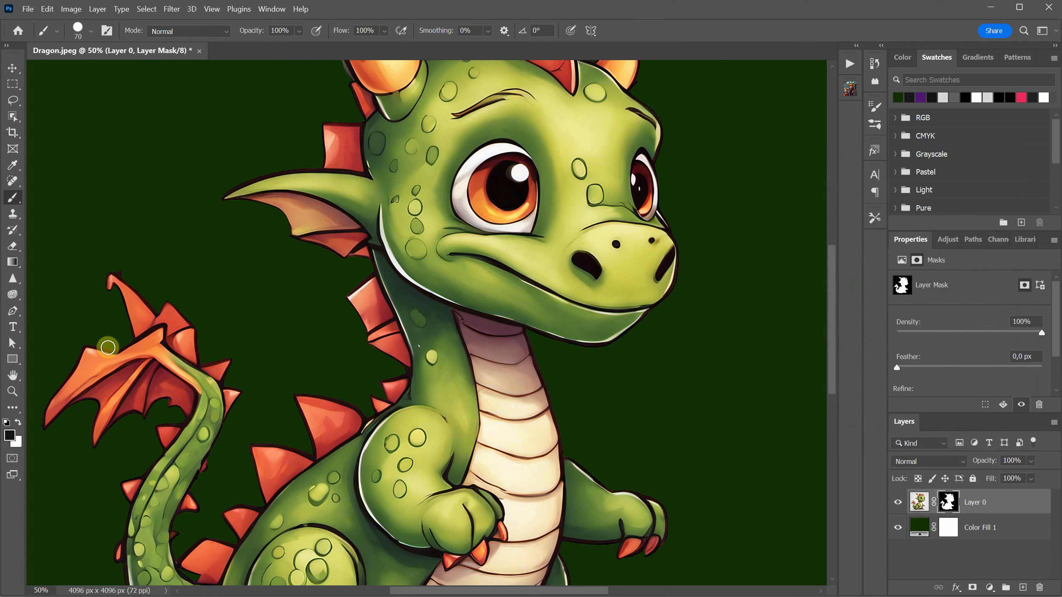
{"action": "left_click_drag", "start_coordinate": [126, 336], "coordinate": [172, 306]}
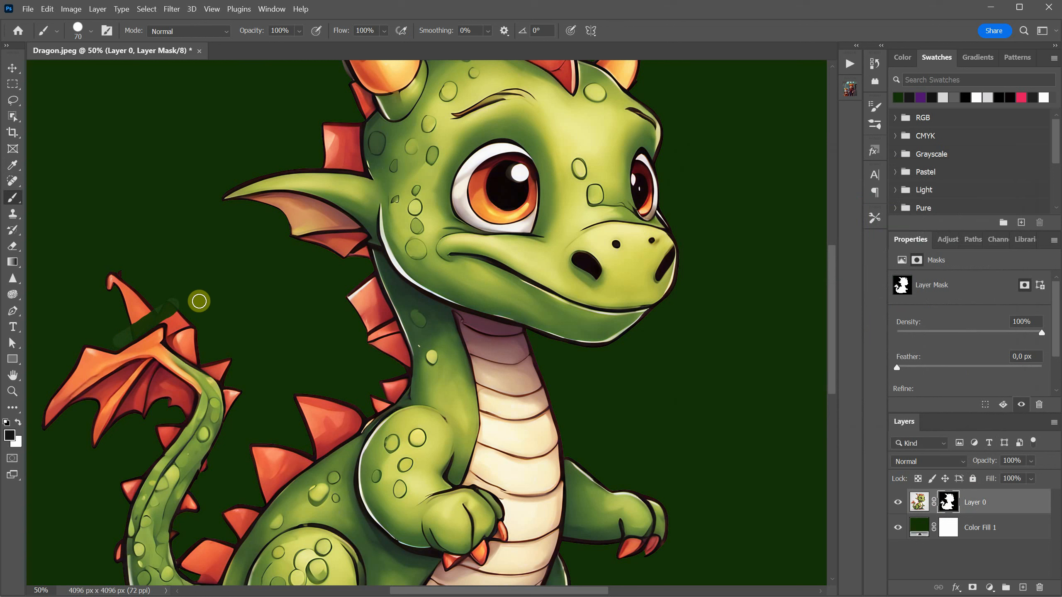
{"action": "key", "text": "ctrl+z"}
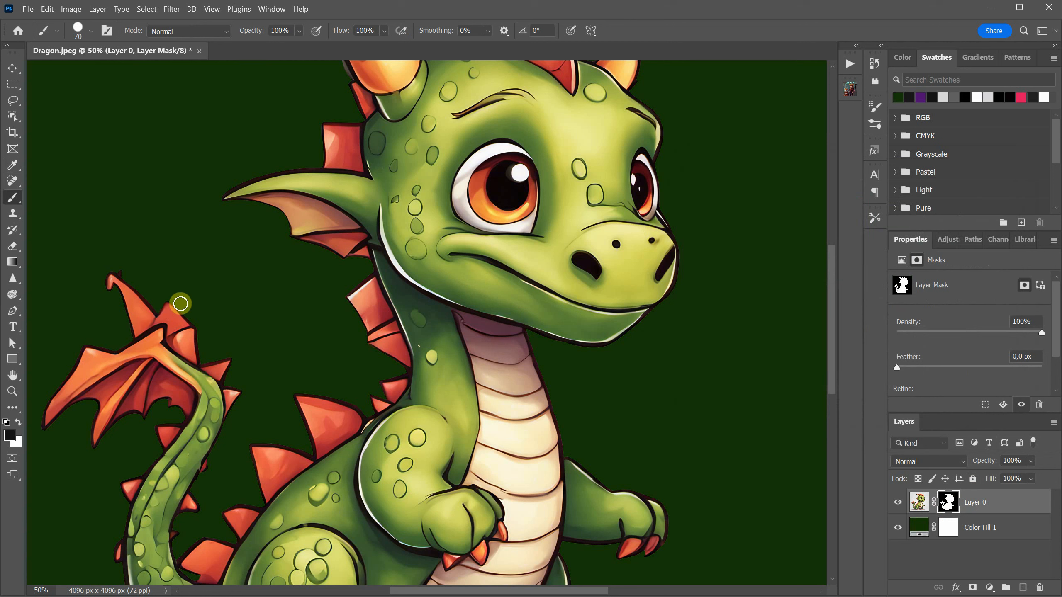
Set the foreground colour to pure black #000000 and brush away the dragon's upper tail tip on the layer mask
{"action": "left_click", "coordinate": [9, 435]}
{"action": "left_click_drag", "start_coordinate": [816, 294], "coordinate": [653, 375]}
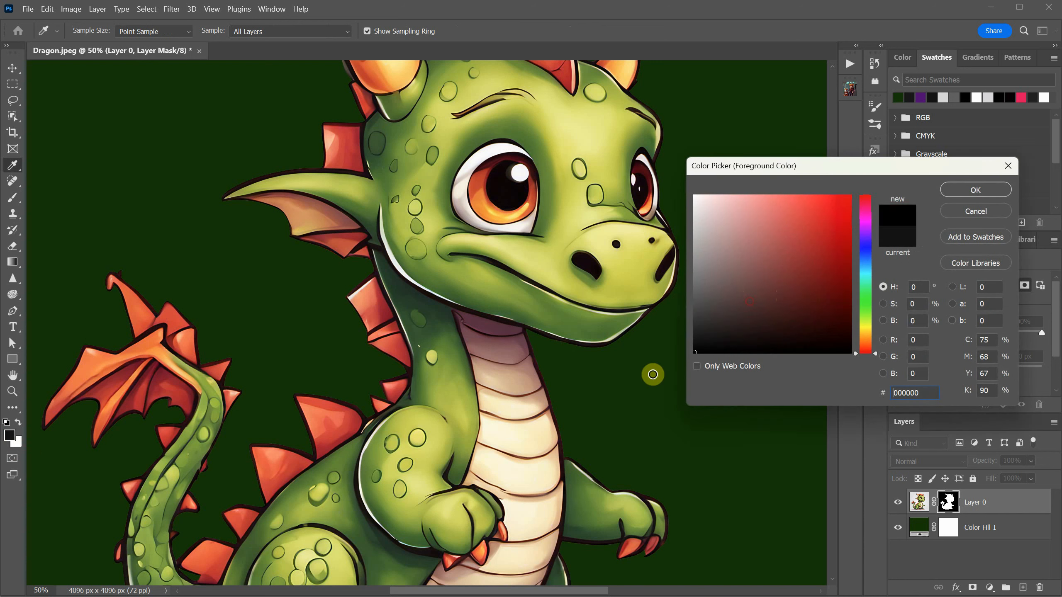
{"action": "left_click", "coordinate": [976, 191]}
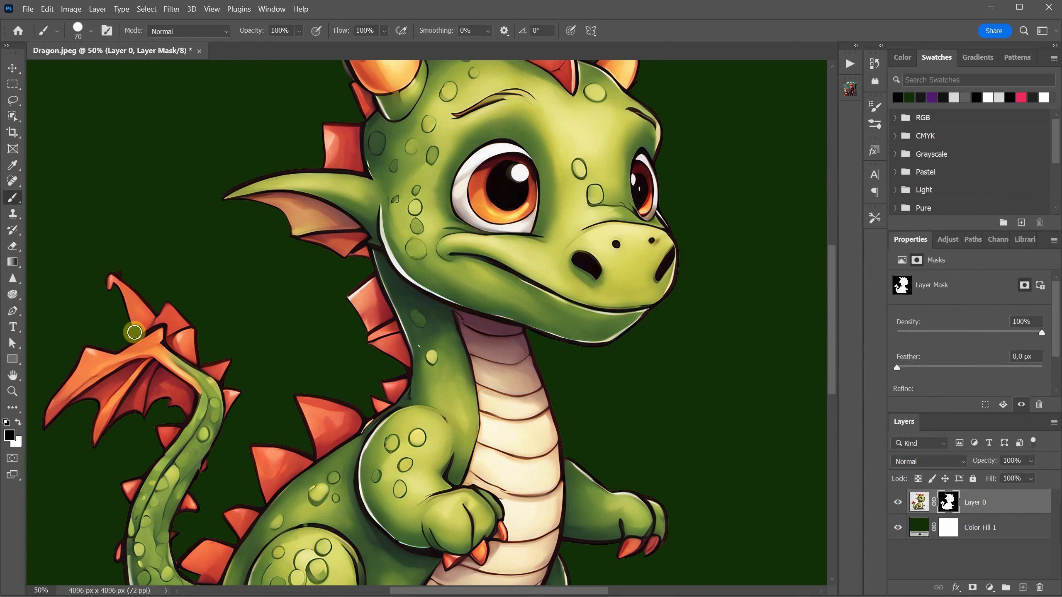
{"action": "mouse_move", "coordinate": [156, 319]}
{"action": "left_mouse_down"}
{"action": "mouse_move", "coordinate": [179, 305]}
{"action": "mouse_move", "coordinate": [129, 315]}
{"action": "mouse_move", "coordinate": [130, 282]}
{"action": "mouse_move", "coordinate": [114, 267]}
{"action": "mouse_move", "coordinate": [125, 299]}
{"action": "mouse_move", "coordinate": [171, 329]}
{"action": "mouse_move", "coordinate": [198, 312]}
{"action": "mouse_move", "coordinate": [174, 316]}
{"action": "mouse_move", "coordinate": [210, 321]}
{"action": "mouse_move", "coordinate": [175, 327]}
{"action": "mouse_move", "coordinate": [203, 319]}
{"action": "left_mouse_up"}
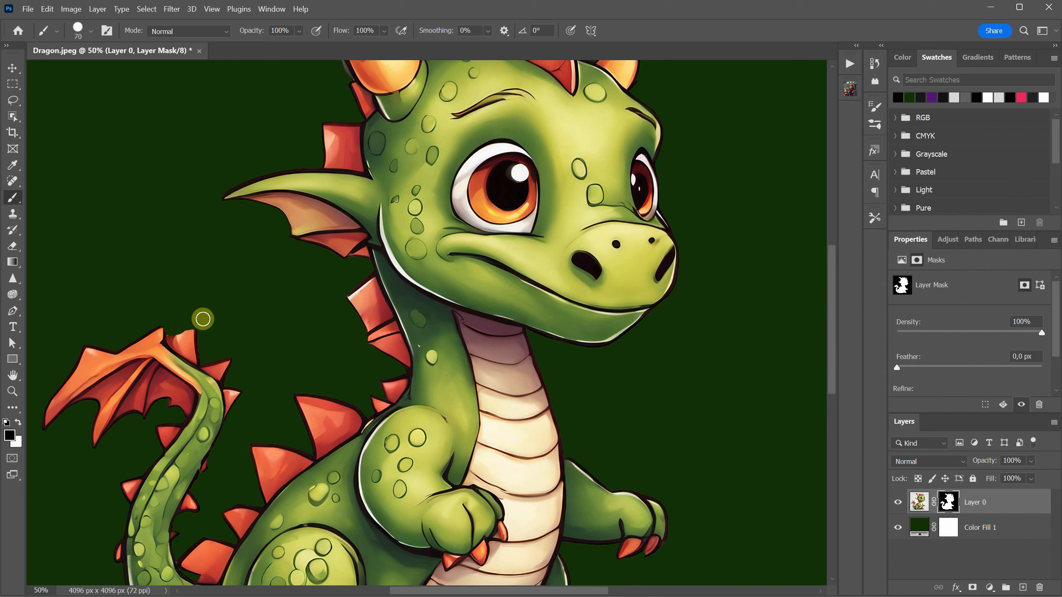
Restore the orange spike at the top of the tail with white on the mask, and tidy its edge with black
{"action": "left_click", "coordinate": [18, 423]}
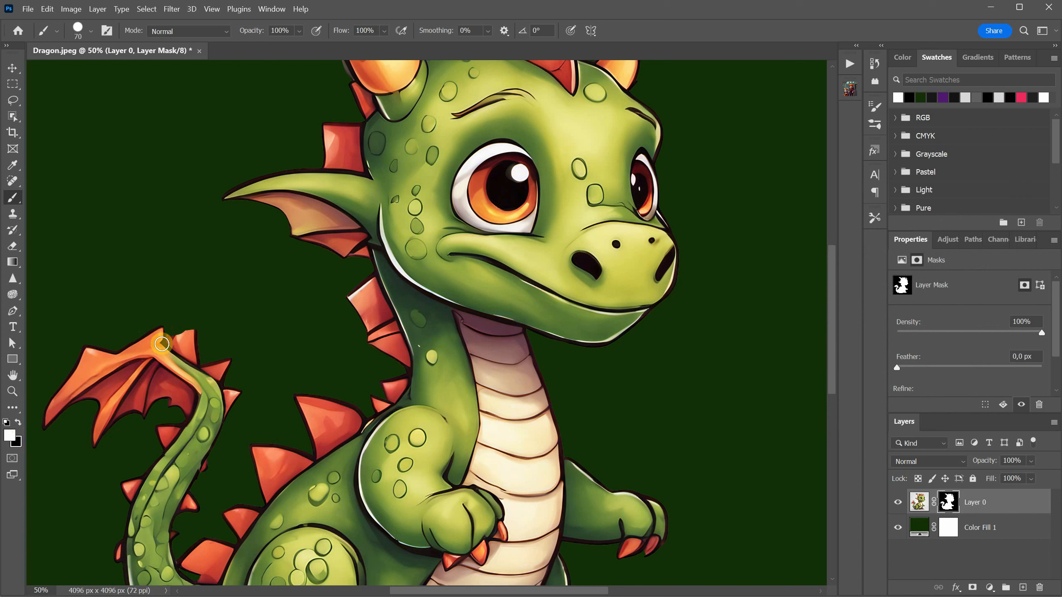
{"action": "left_click_drag", "start_coordinate": [189, 341], "coordinate": [167, 346]}
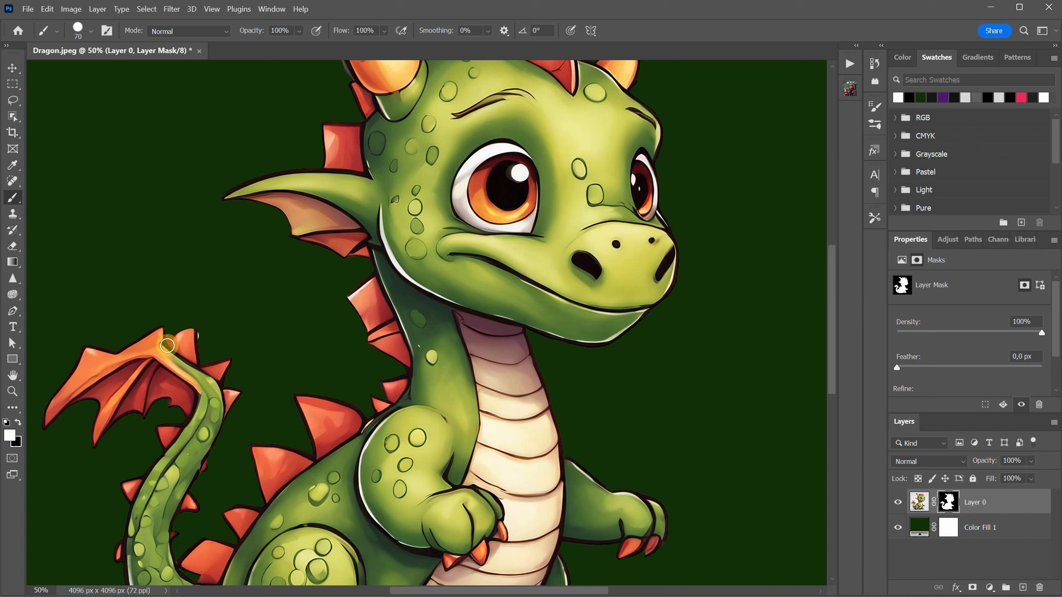
{"action": "left_click", "coordinate": [18, 423]}
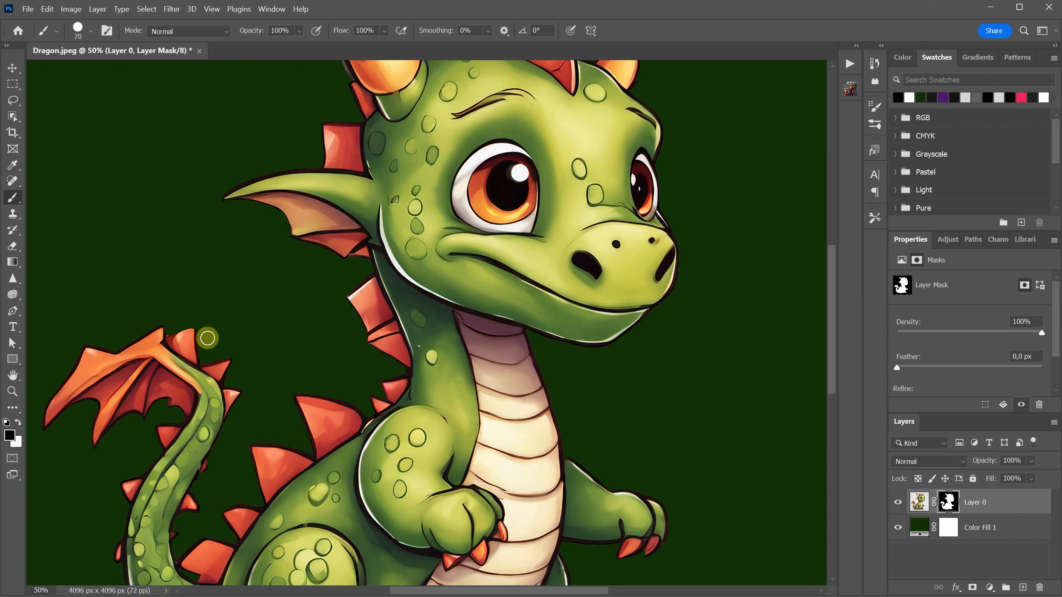
{"action": "scroll", "coordinate": [284, 296], "scroll_direction": "down", "scroll_amount": 1}
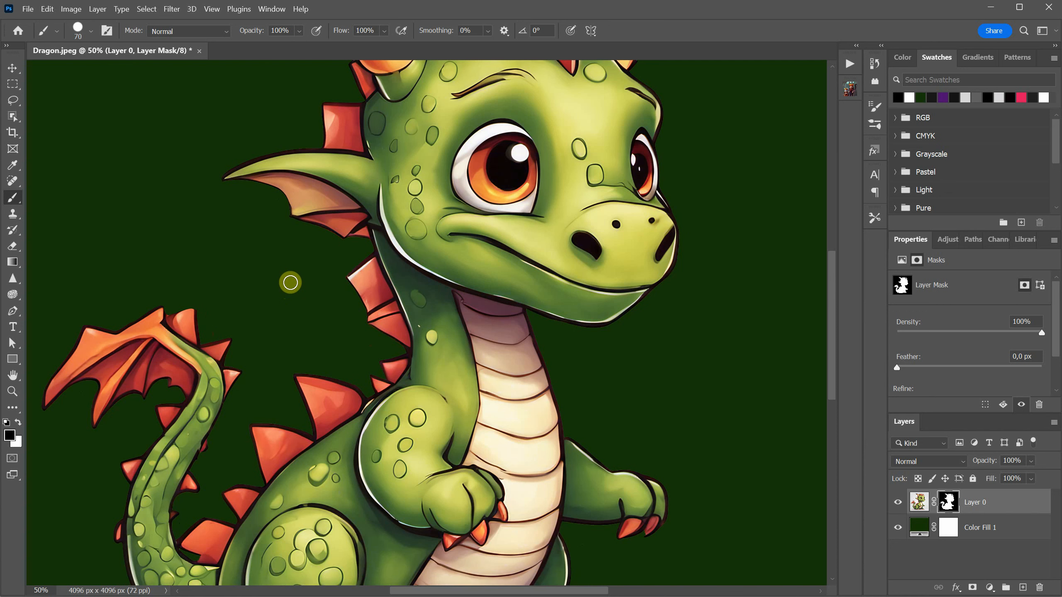
{"action": "key", "text": "ctrl+minus"}
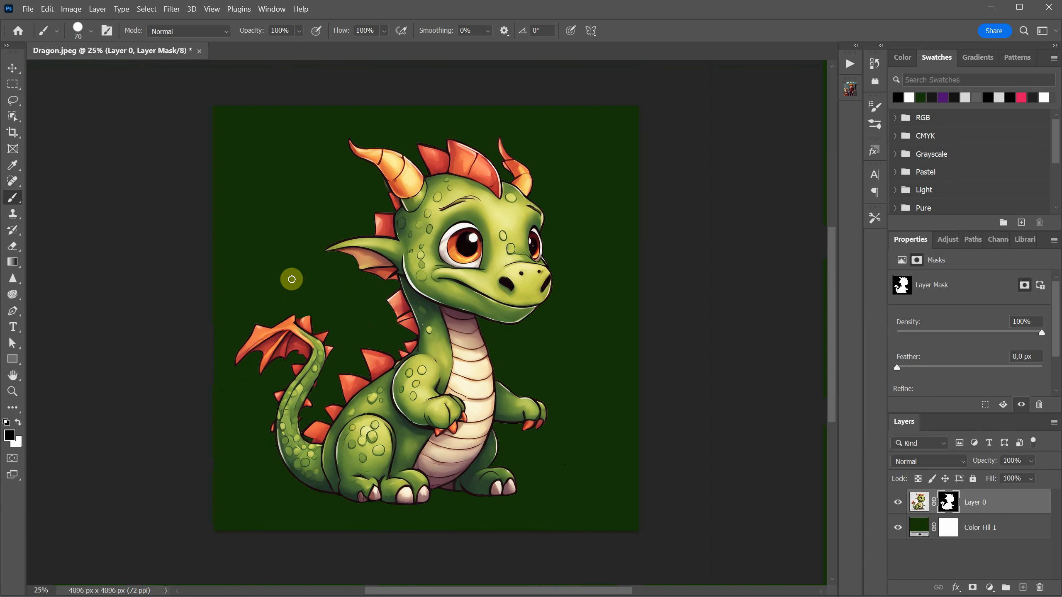
Apply the dragon's layer mask to its layer and delete the dark green fill layer
{"action": "right_click", "coordinate": [949, 502]}
{"action": "left_click", "coordinate": [986, 536]}
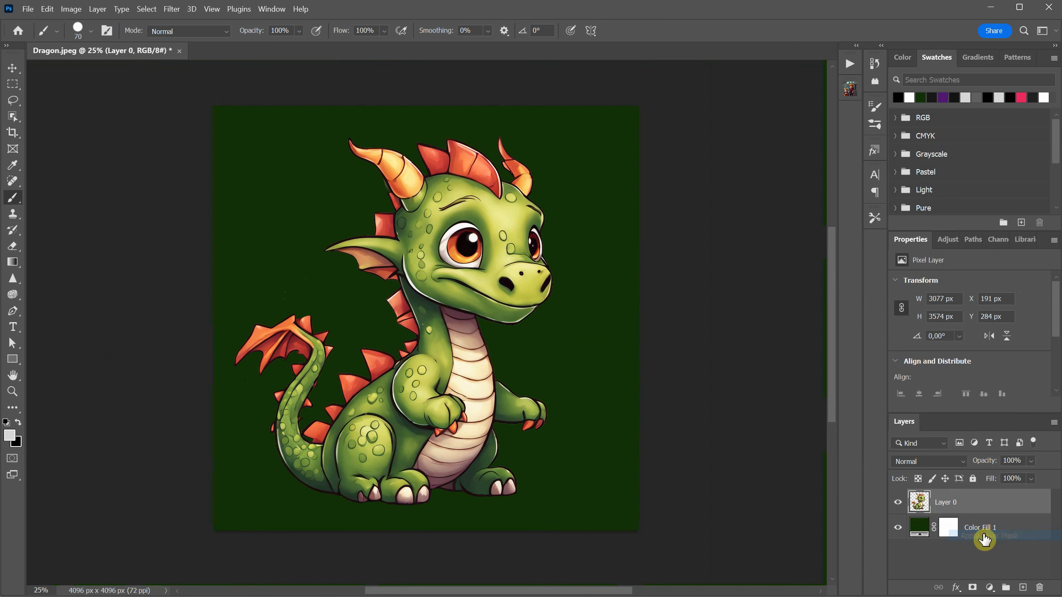
{"action": "scroll", "coordinate": [439, 320], "scroll_direction": "up", "scroll_amount": 2}
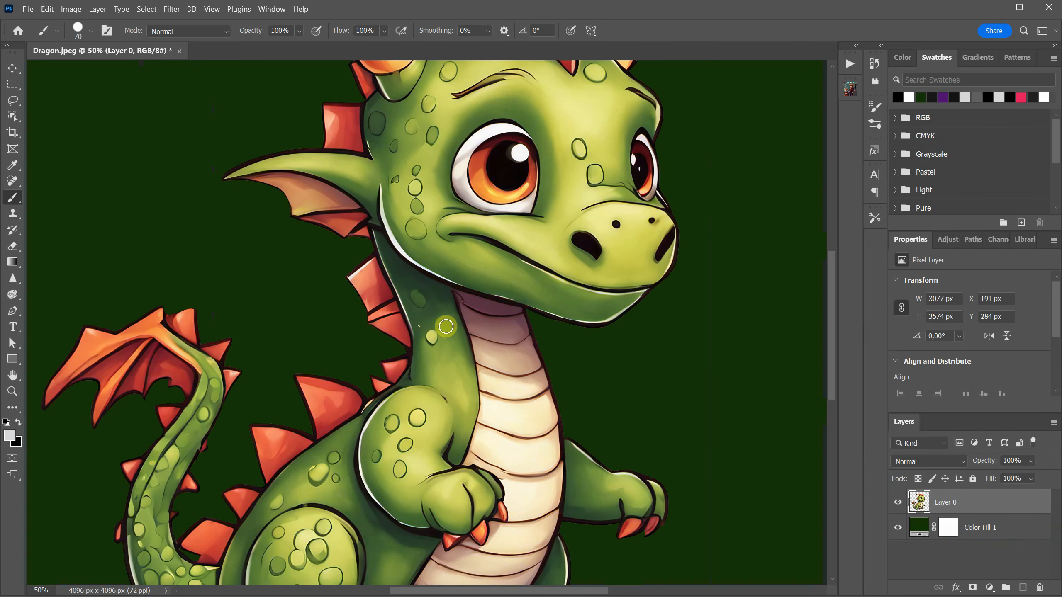
{"action": "scroll", "coordinate": [443, 316], "scroll_direction": "down", "scroll_amount": 1}
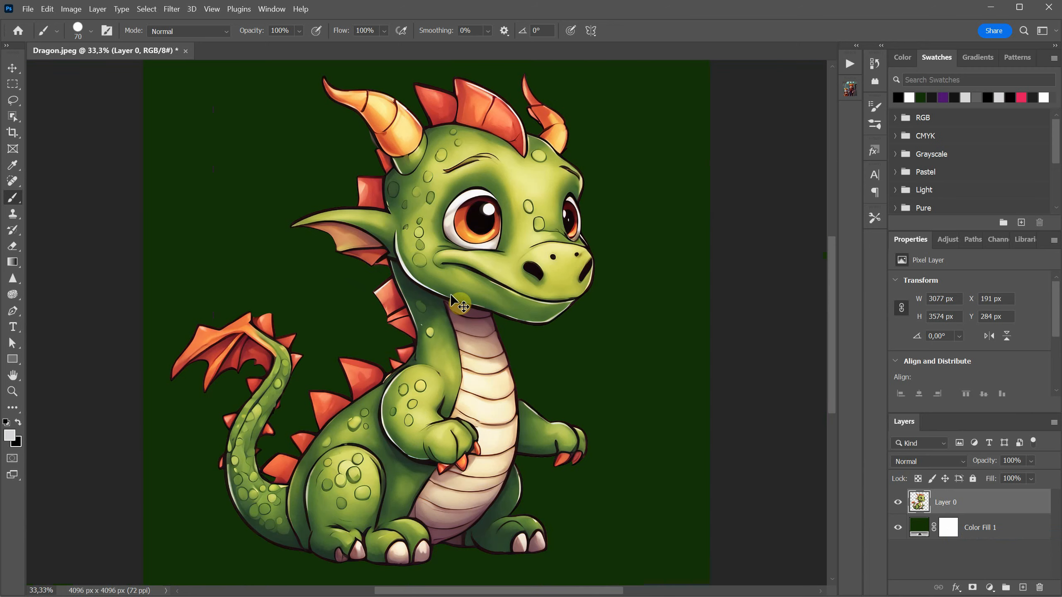
{"action": "left_click_drag", "start_coordinate": [962, 534], "coordinate": [1038, 586]}
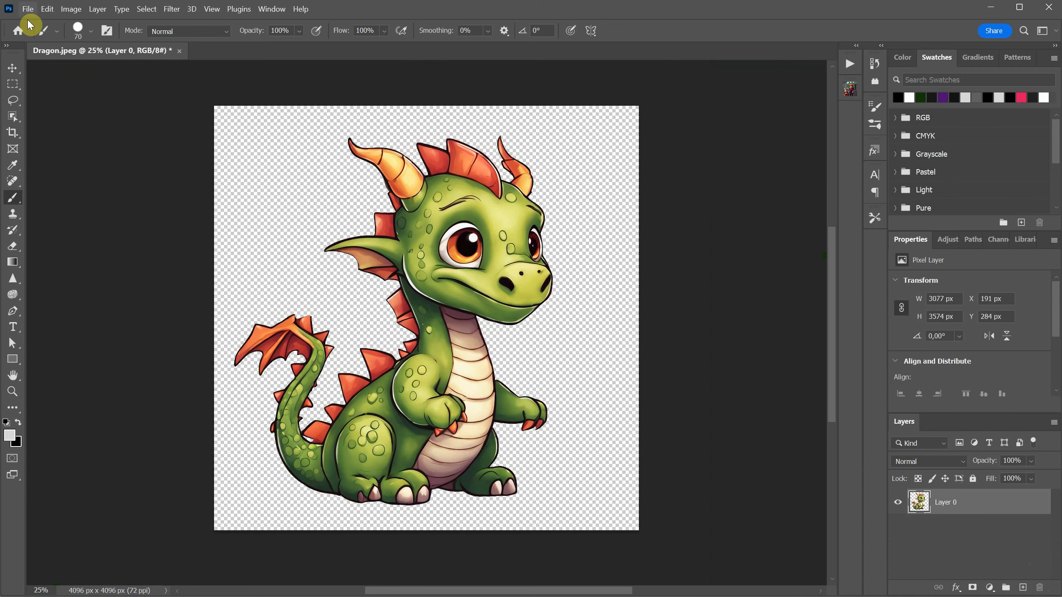
Save a copy of the transparent dragon in PNG format as Dragon.png
{"action": "left_click", "coordinate": [28, 9]}
{"action": "left_click", "coordinate": [87, 161]}
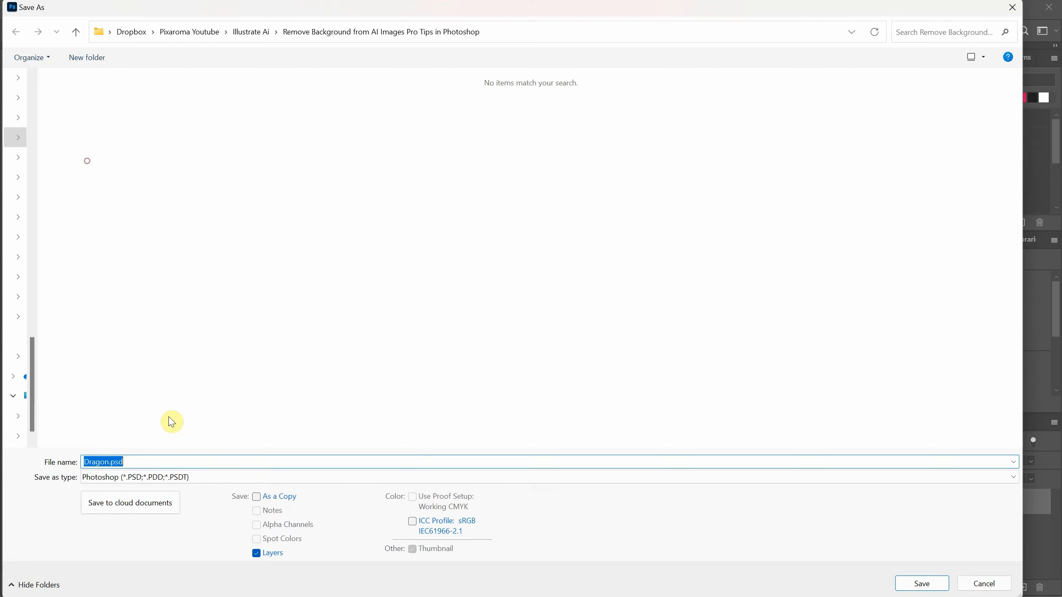
{"action": "left_click", "coordinate": [144, 477]}
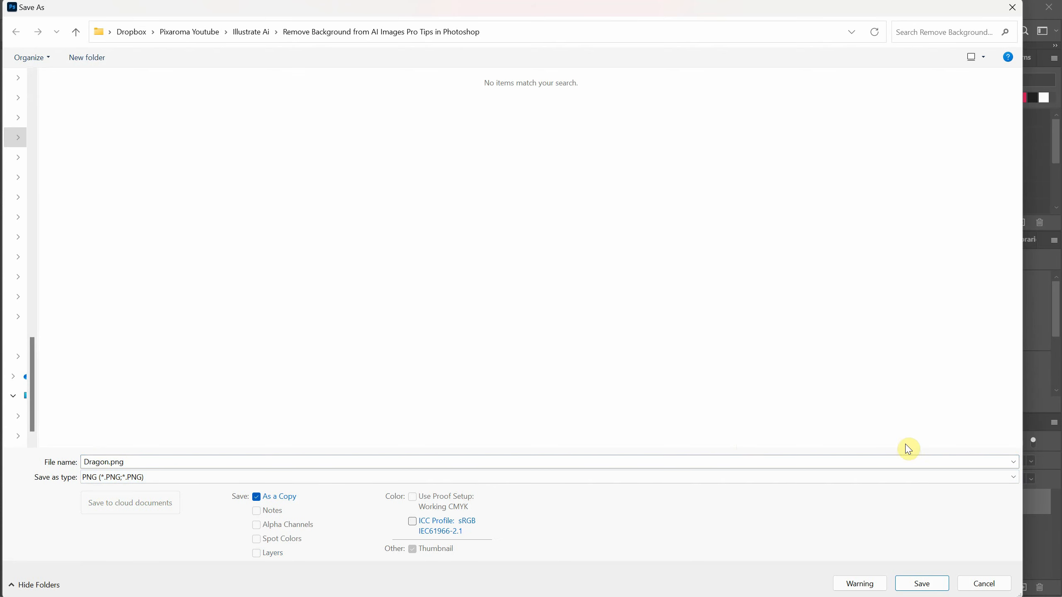
{"action": "left_click", "coordinate": [918, 584]}
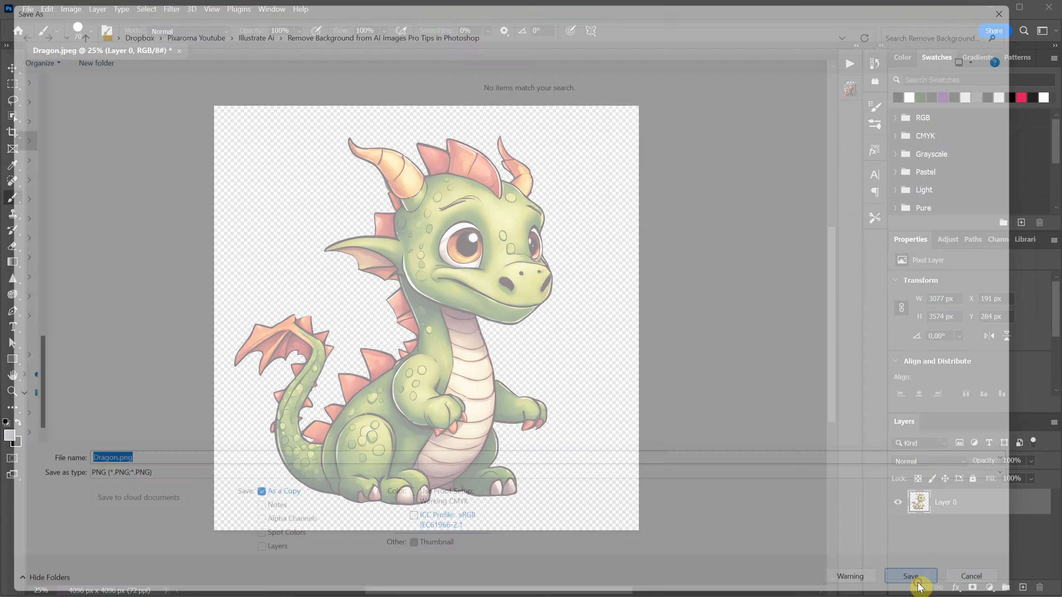
{"action": "left_click", "coordinate": [812, 119]}
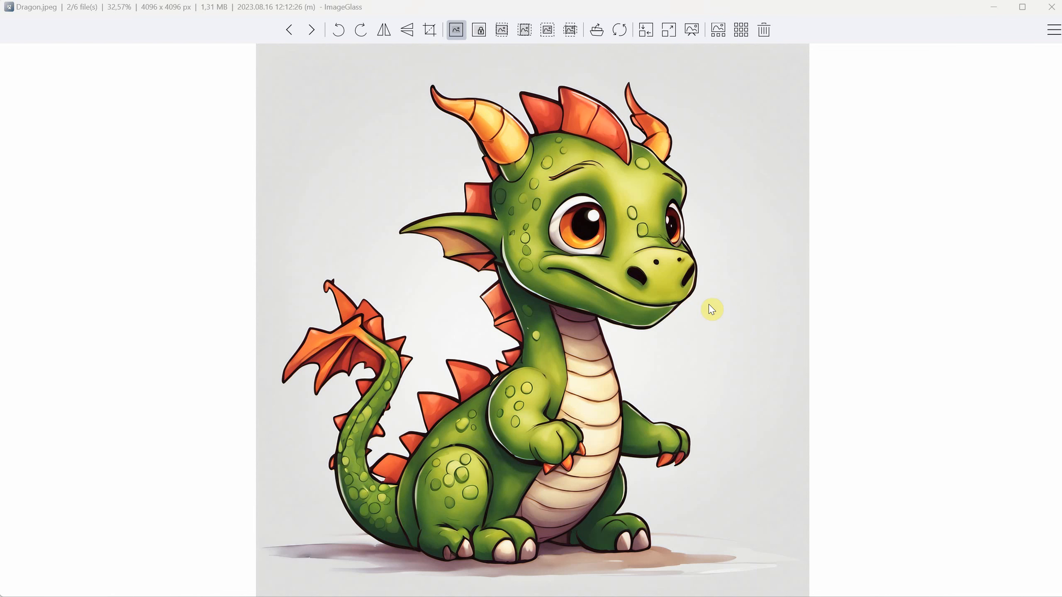
Compare the original Dragon.jpeg with the cut-out Dragon.png in ImageGlass by alternating between the two images
{"action": "left_click", "coordinate": [742, 288]}
{"action": "key", "text": "Right"}
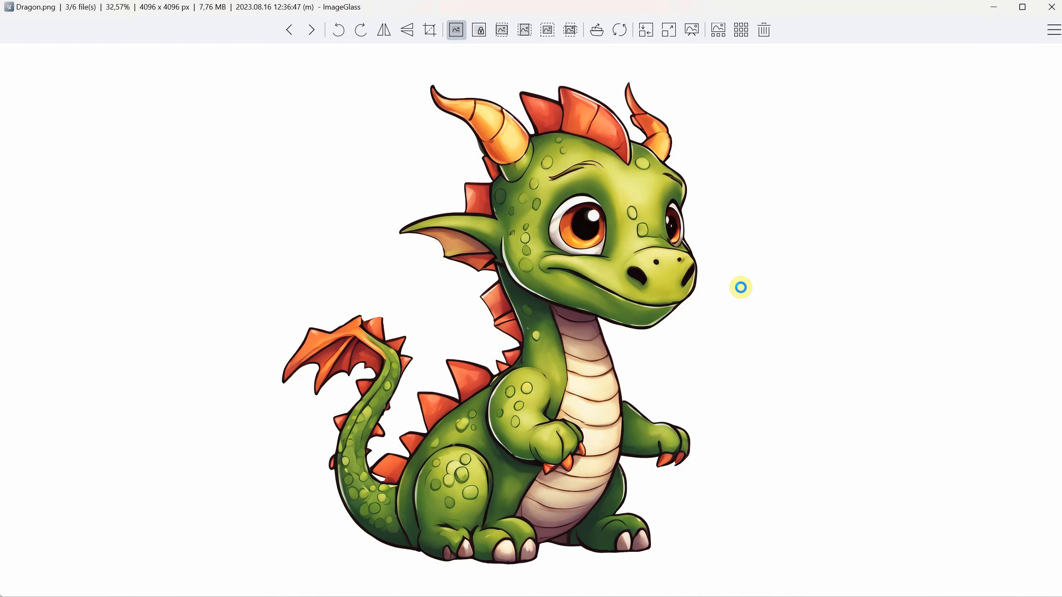
{"action": "key", "text": "Left"}
{"action": "key", "text": "Right"}
{"action": "key", "text": "Left"}
{"action": "key", "text": "Right"}
{"action": "key", "text": "Left"}
{"action": "key", "text": "Right"}
{"action": "key", "text": "Left"}
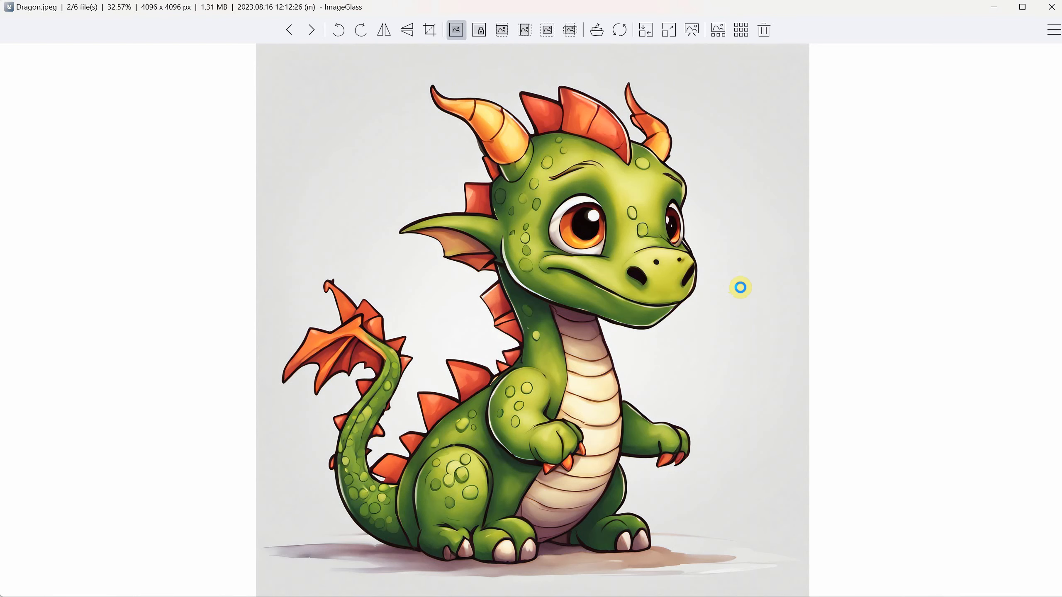
{"action": "key", "text": "Right"}
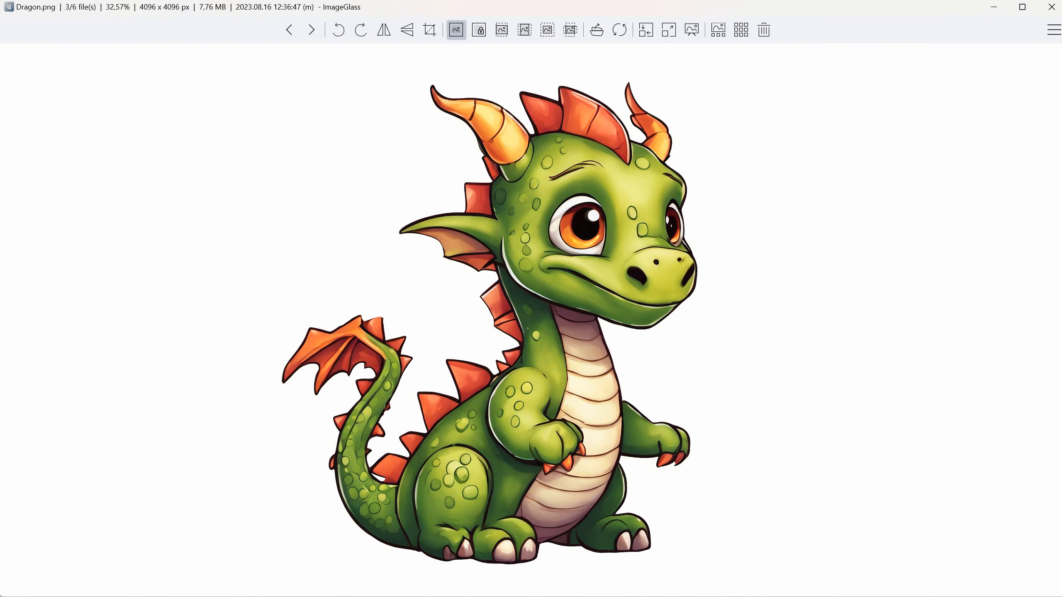
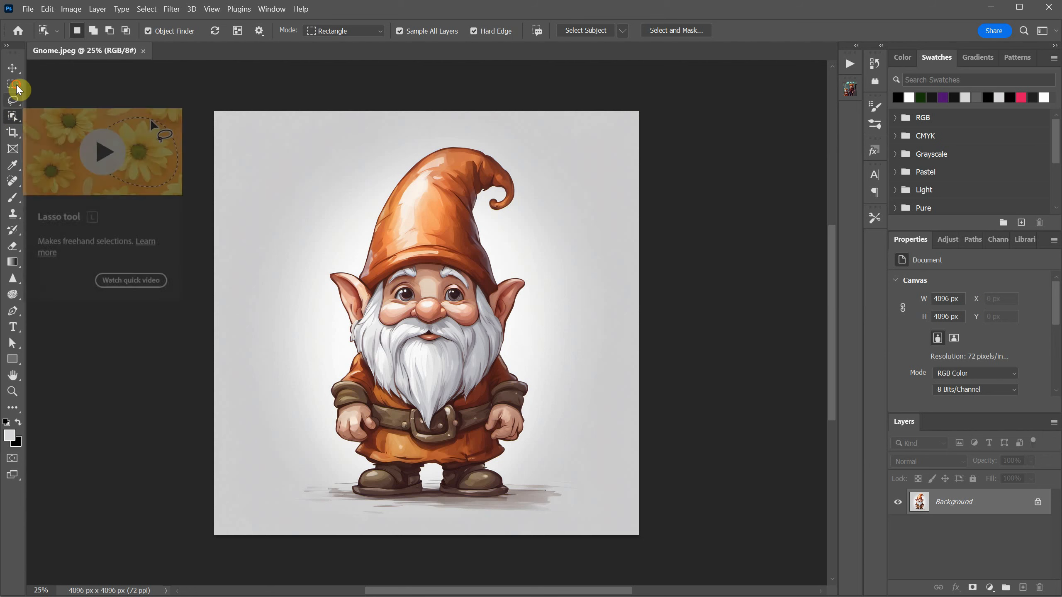
Play the Lasso tool's quick help video, skip ahead through it and close it
{"action": "left_click", "coordinate": [13, 85]}
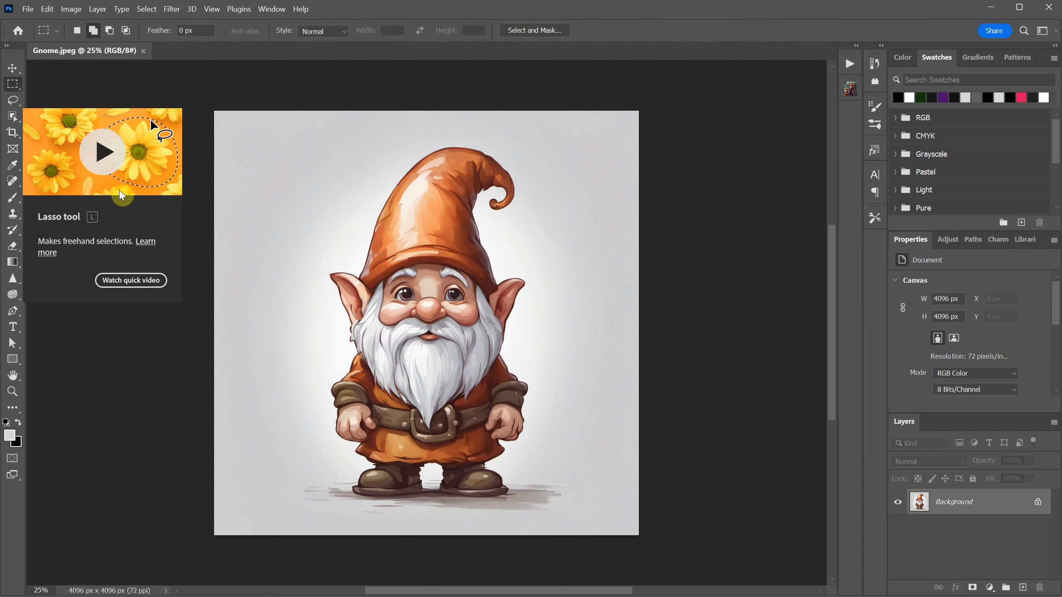
{"action": "left_click", "coordinate": [104, 159]}
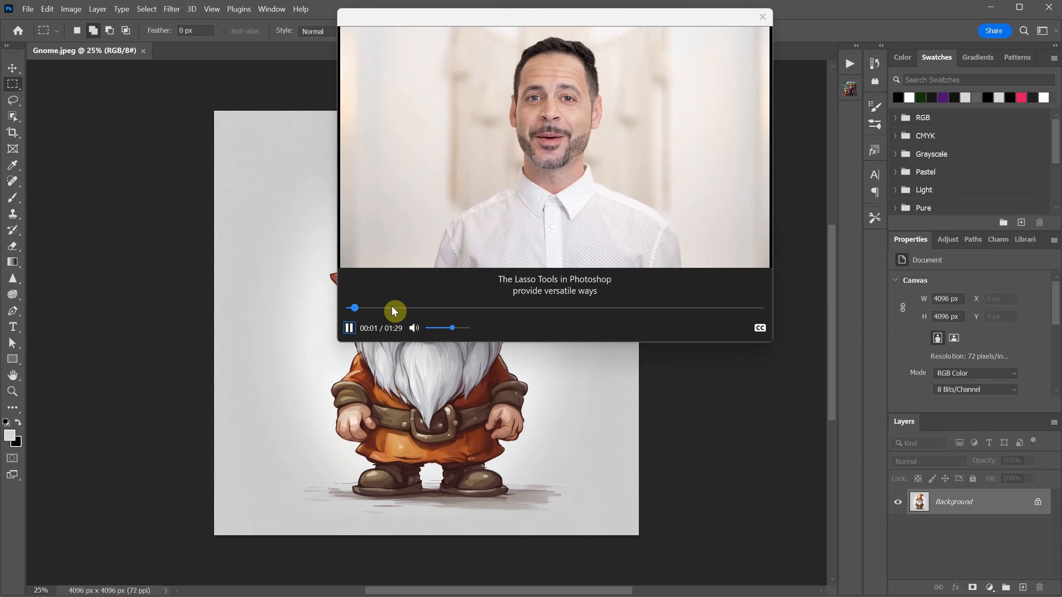
{"action": "left_click", "coordinate": [403, 308]}
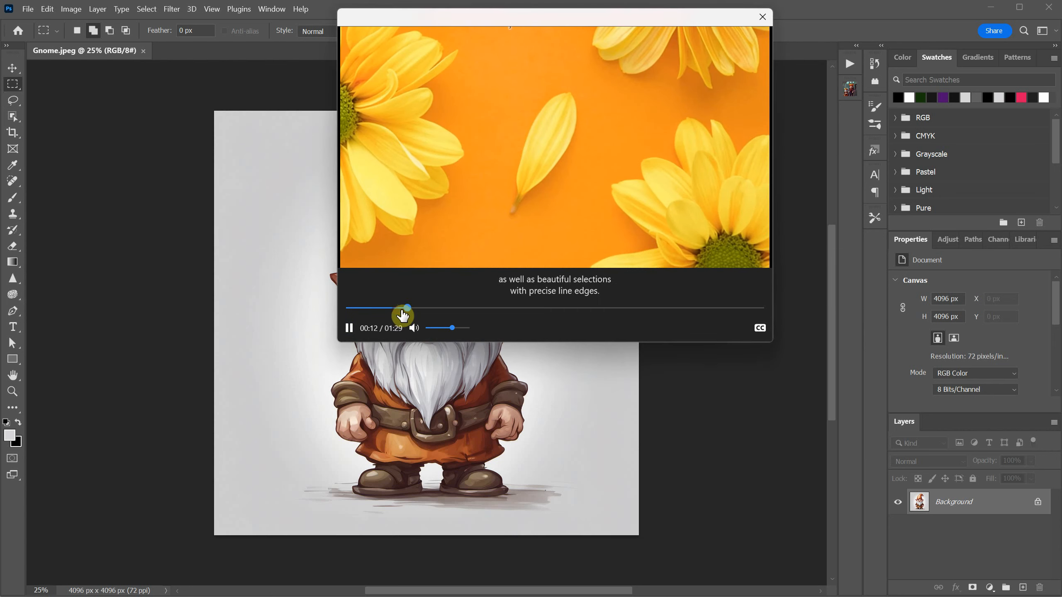
{"action": "left_click_drag", "start_coordinate": [408, 314], "coordinate": [543, 309]}
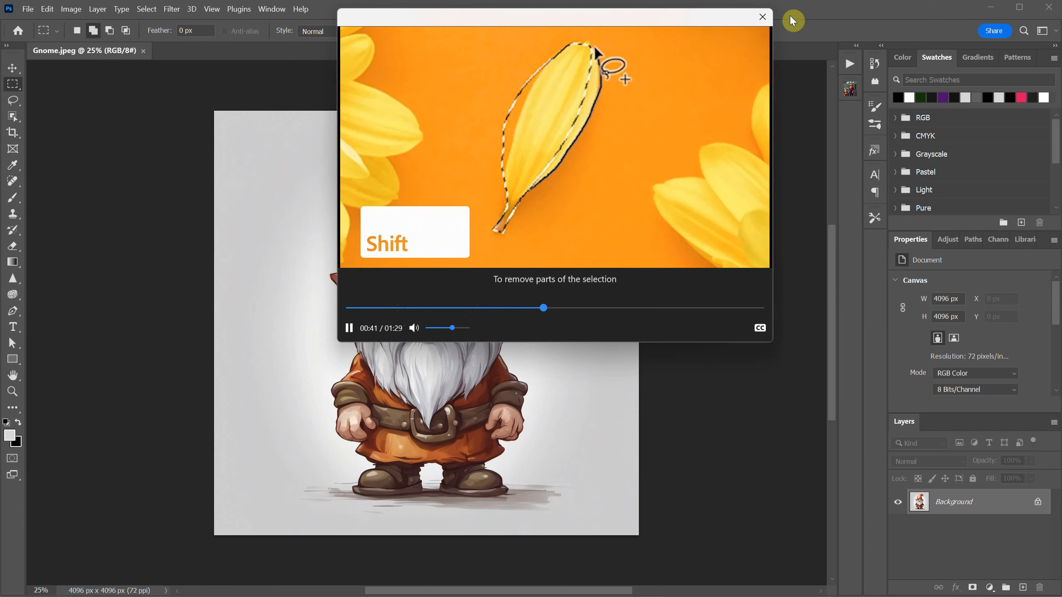
{"action": "left_click", "coordinate": [766, 16]}
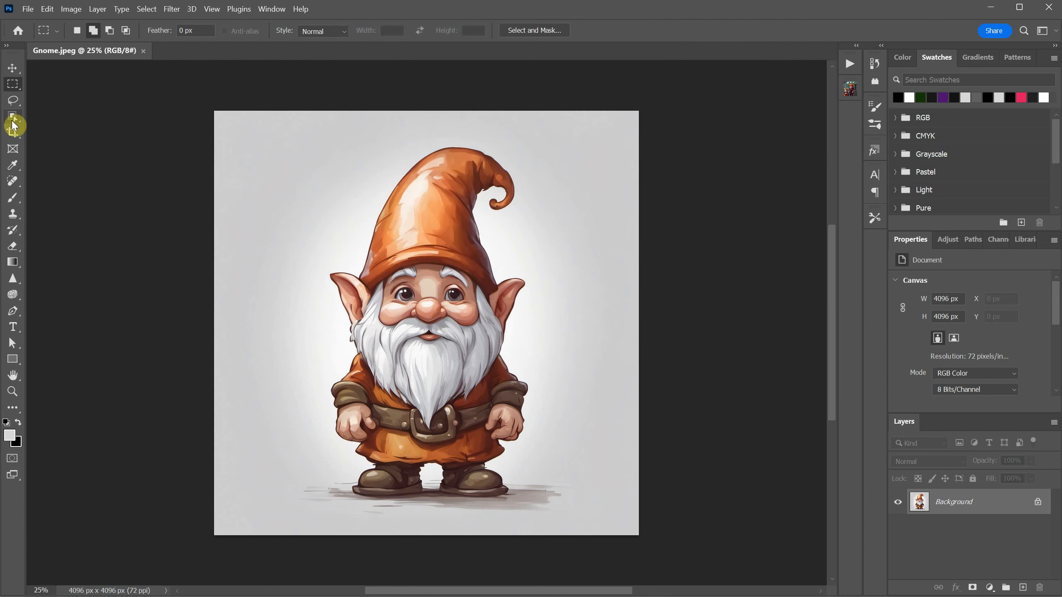
Switch to the Quick Selection tool, play its quick help video, skip ahead and close it
{"action": "left_click", "coordinate": [13, 118]}
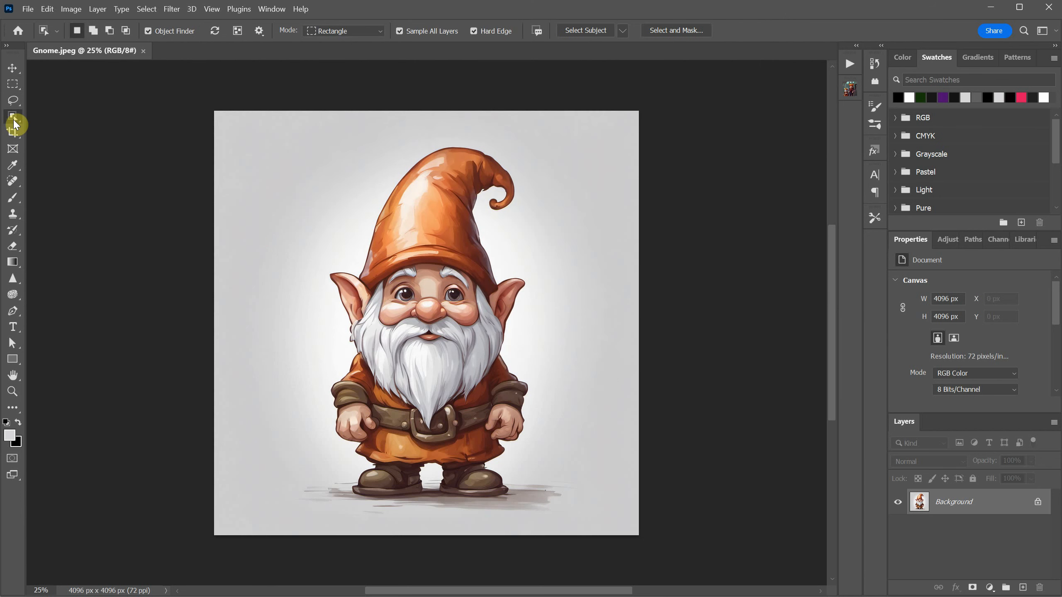
{"action": "mouse_move", "coordinate": [14, 120]}
{"action": "left_mouse_down"}
{"action": "mouse_move", "coordinate": [53, 115]}
{"action": "mouse_move", "coordinate": [58, 130]}
{"action": "left_mouse_up"}
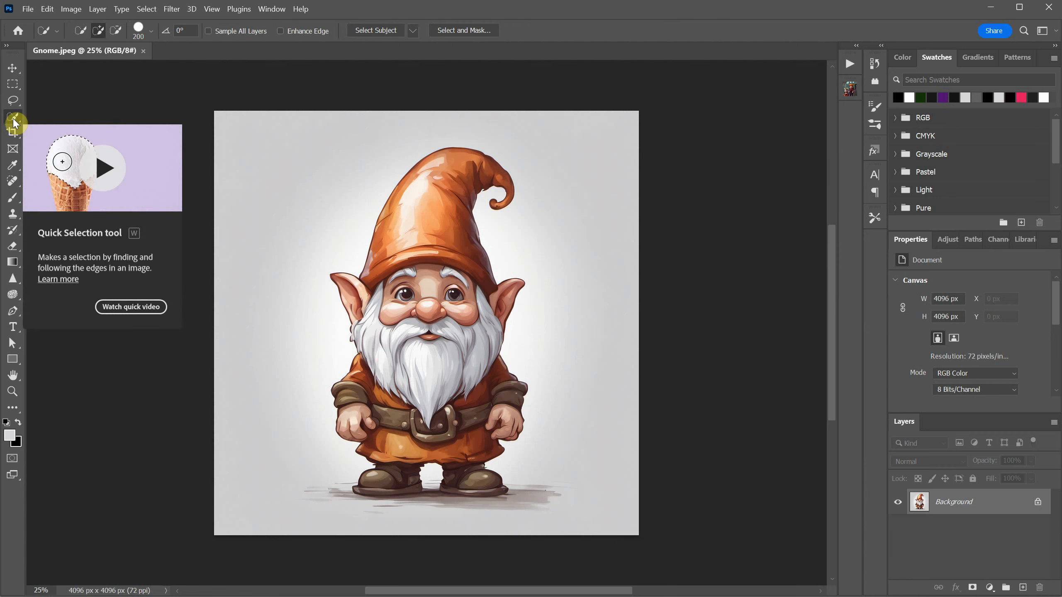
{"action": "left_click", "coordinate": [90, 169]}
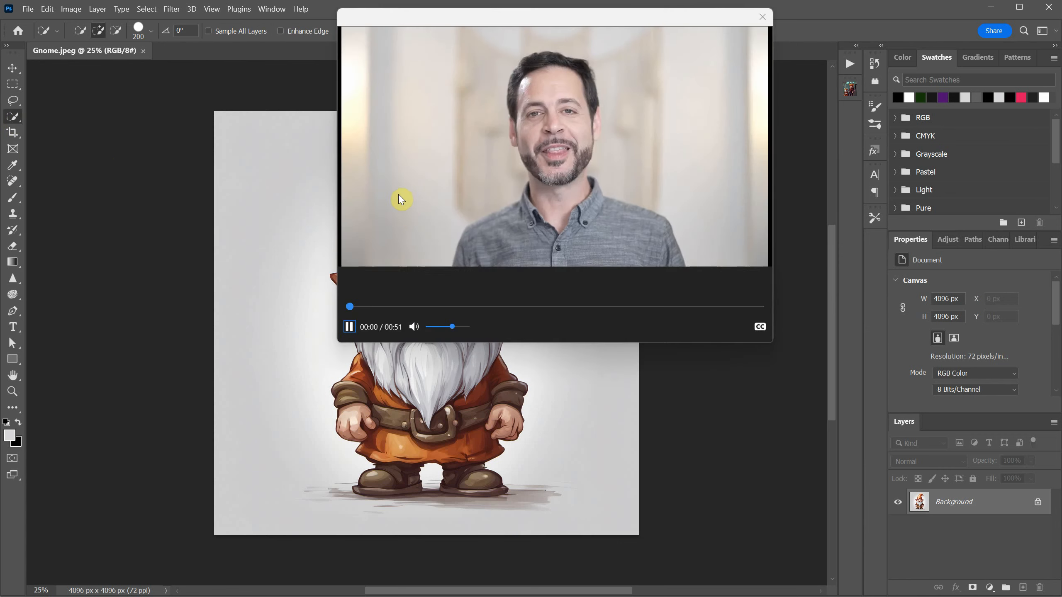
{"action": "left_click_drag", "start_coordinate": [434, 307], "coordinate": [504, 307]}
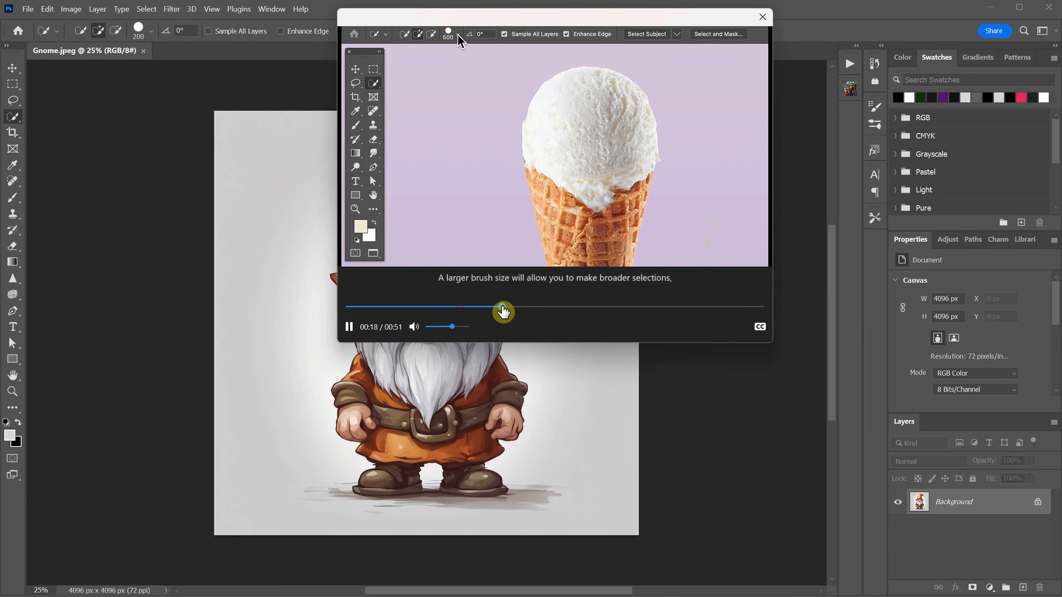
{"action": "left_click", "coordinate": [762, 16]}
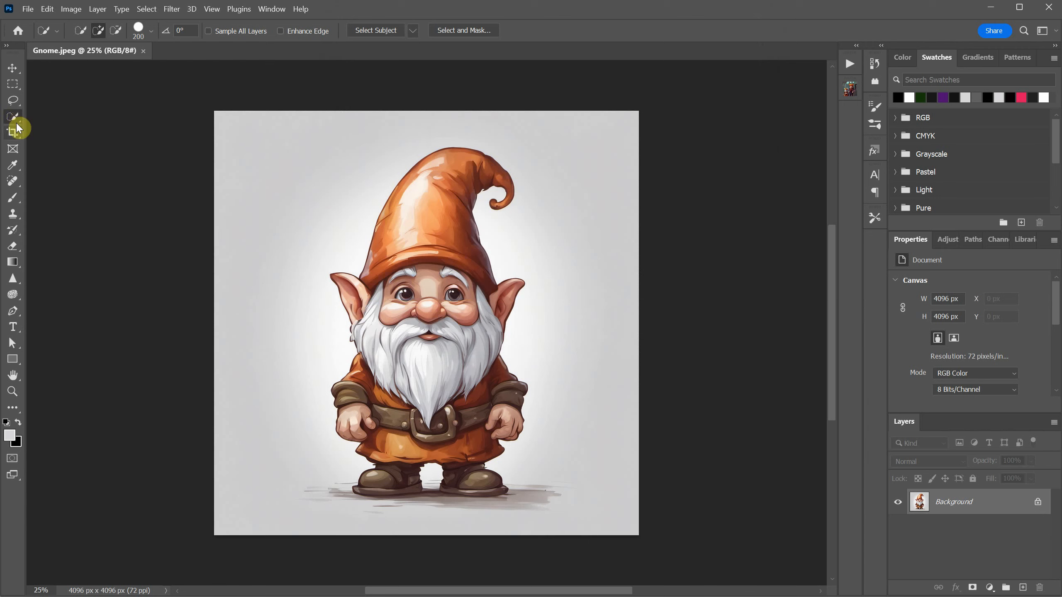
Select the whole gnome with the Object Selection tool and add a layer mask from the selection
{"action": "right_click", "coordinate": [15, 119]}
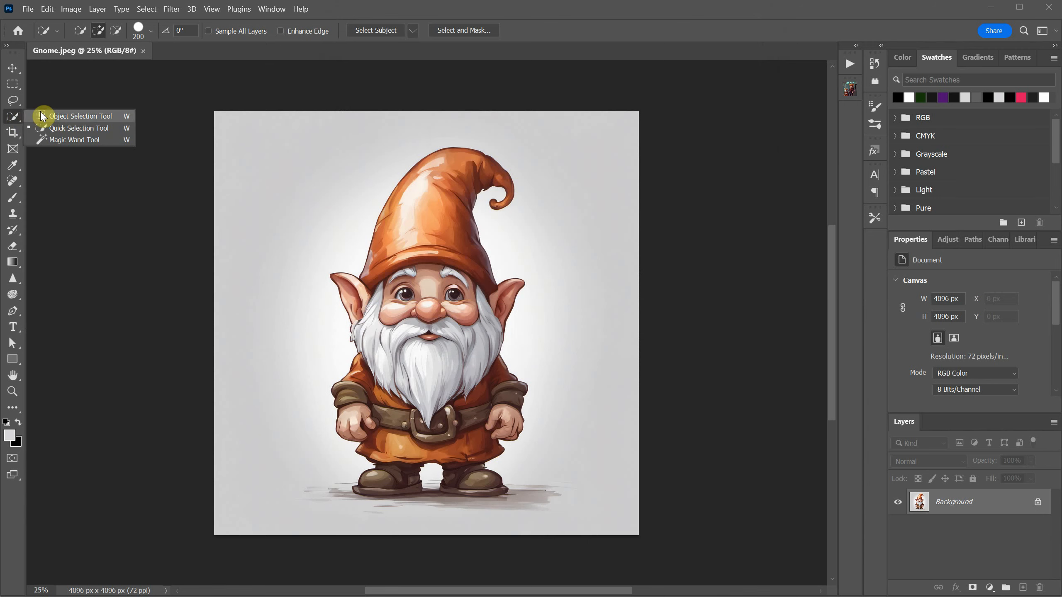
{"action": "left_click", "coordinate": [46, 115]}
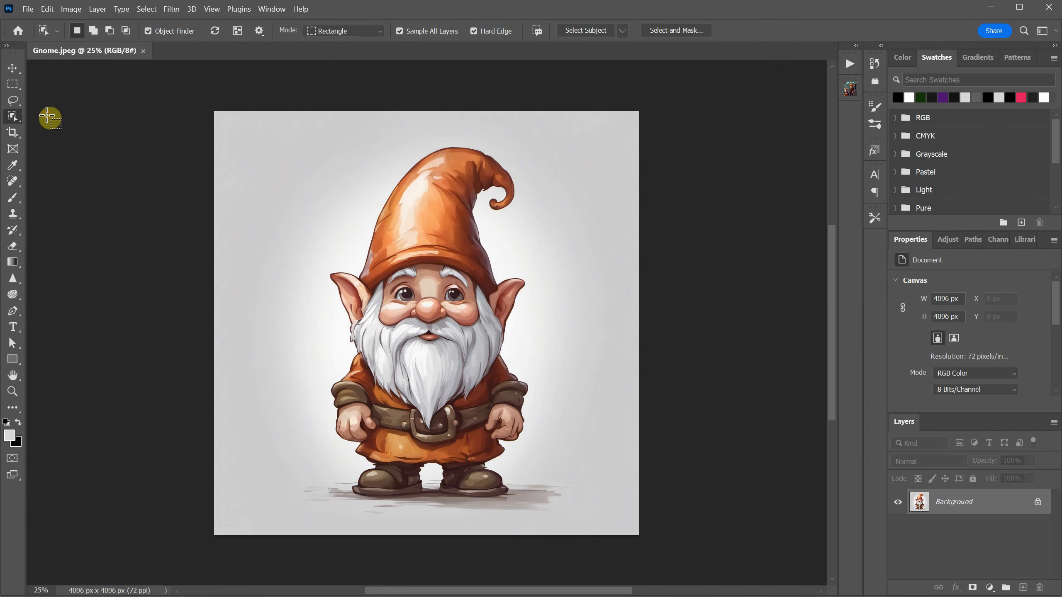
{"action": "left_click", "coordinate": [439, 288]}
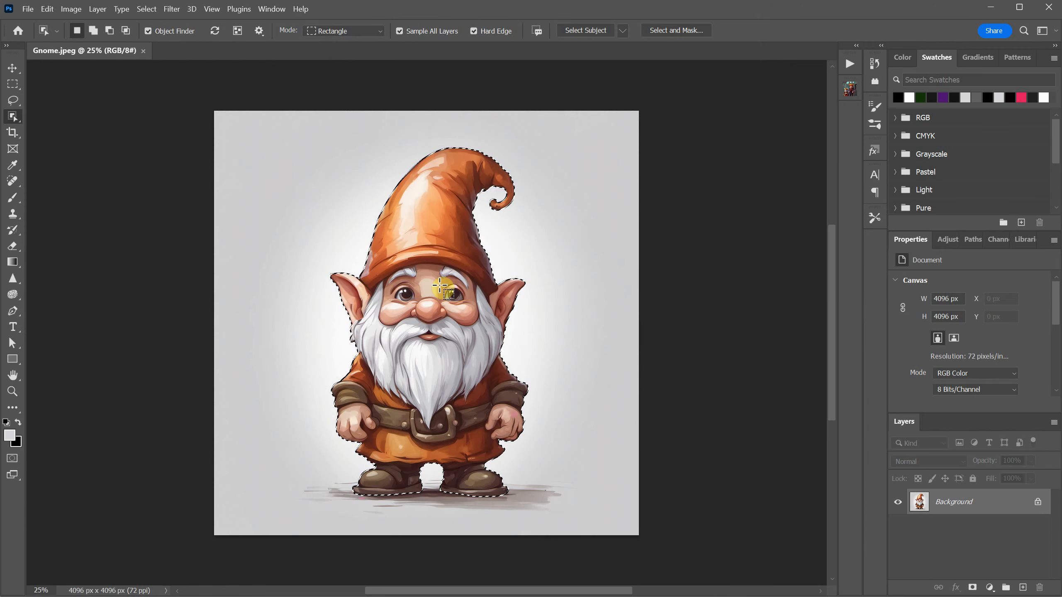
{"action": "left_click", "coordinate": [973, 587]}
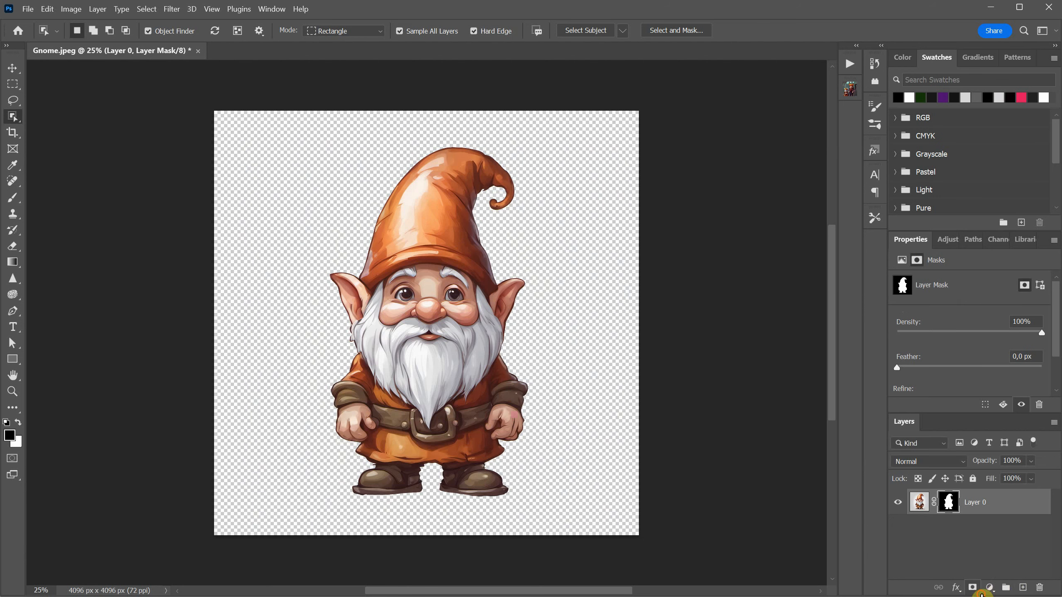
Add a Solid Color fill layer in purple 8b00d1 and place it beneath the gnome layer
{"action": "left_click", "coordinate": [990, 587]}
{"action": "left_click", "coordinate": [1032, 372]}
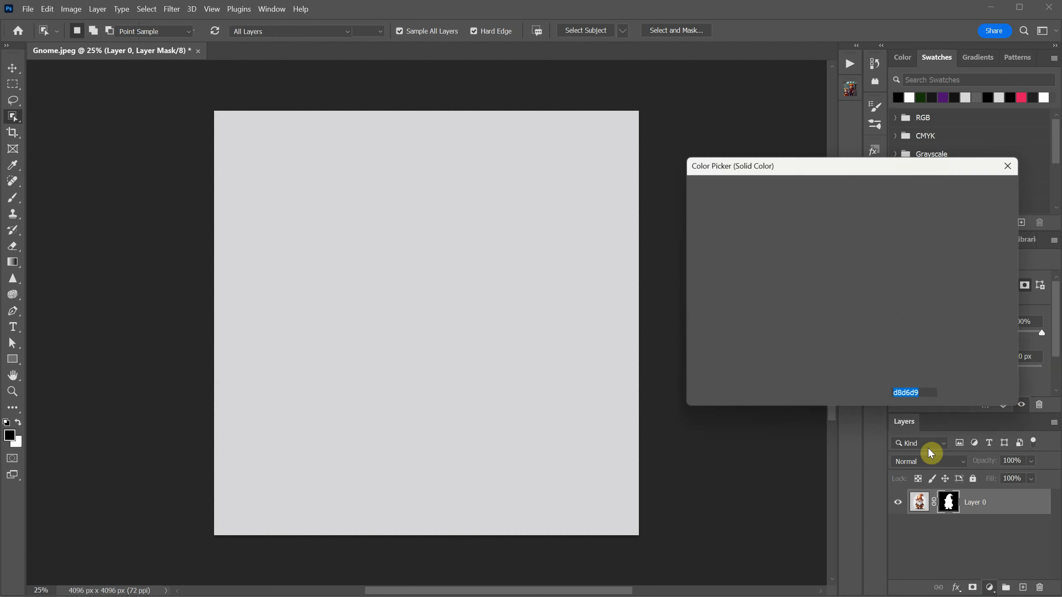
{"action": "key", "text": "ctrl+v"}
{"action": "left_click", "coordinate": [950, 192]}
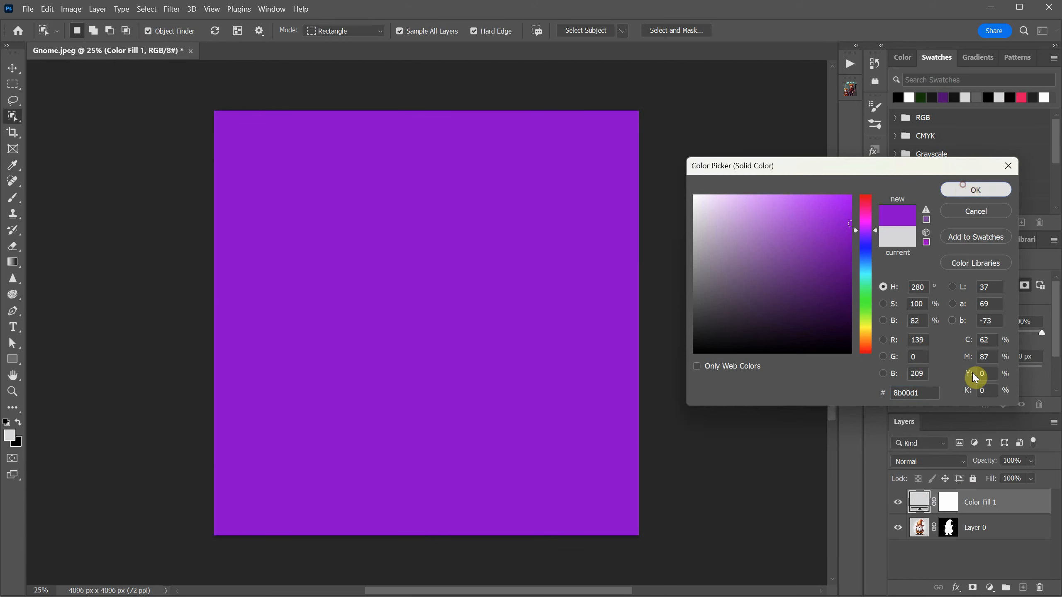
{"action": "left_click_drag", "start_coordinate": [971, 502], "coordinate": [974, 530]}
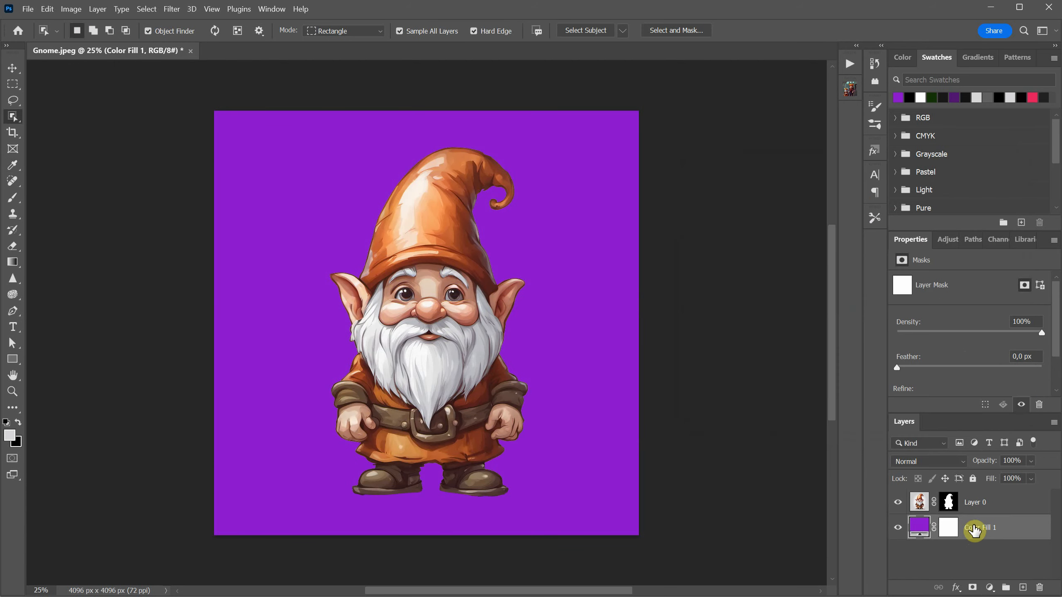
Change the background fill layer's colour to near-black
{"action": "double_click", "coordinate": [919, 532]}
{"action": "left_click_drag", "start_coordinate": [797, 303], "coordinate": [760, 341]}
{"action": "left_click", "coordinate": [975, 189]}
{"action": "key", "text": "w"}
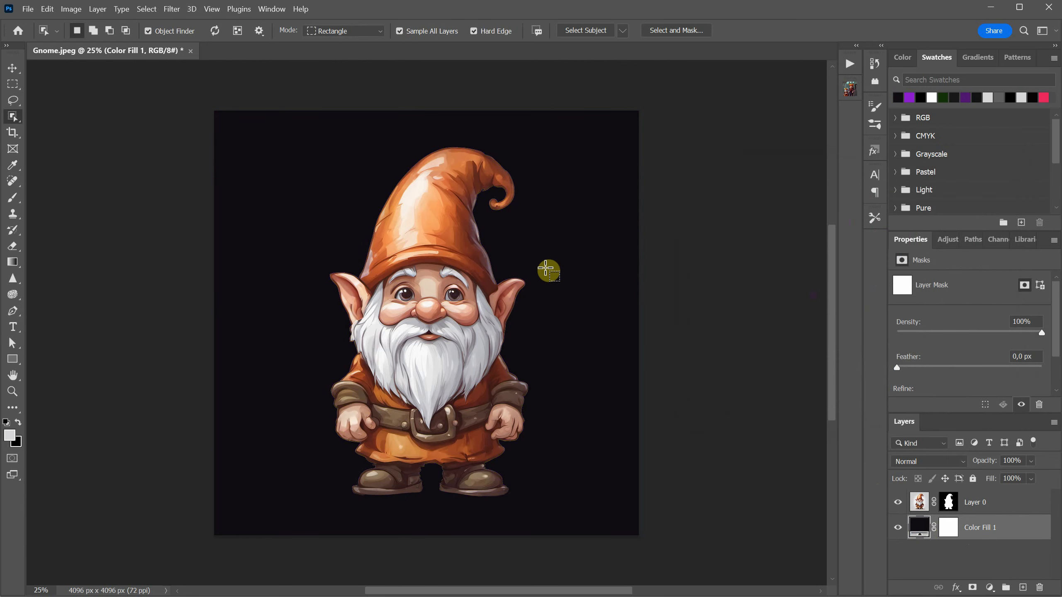
Touch up the gnome's layer mask with black around the hand and clothing edges, reducing the brush to 15 px, and check the hat edges
{"action": "key", "text": "ctrl+plus"}
{"action": "key", "text": "ctrl+plus"}
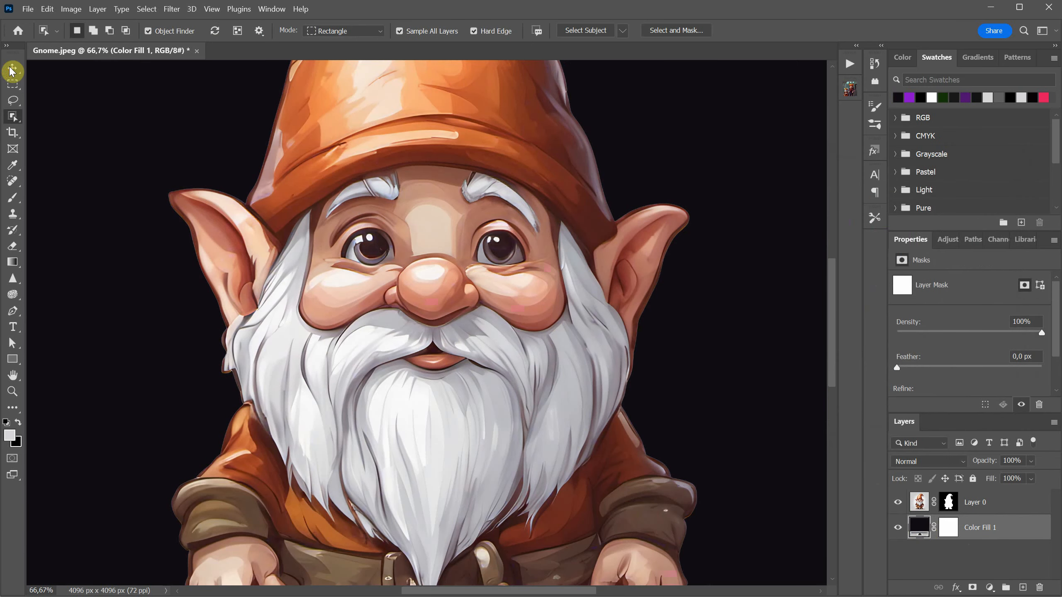
{"action": "left_click", "coordinate": [14, 73]}
{"action": "left_click_drag", "start_coordinate": [514, 375], "coordinate": [456, 201]}
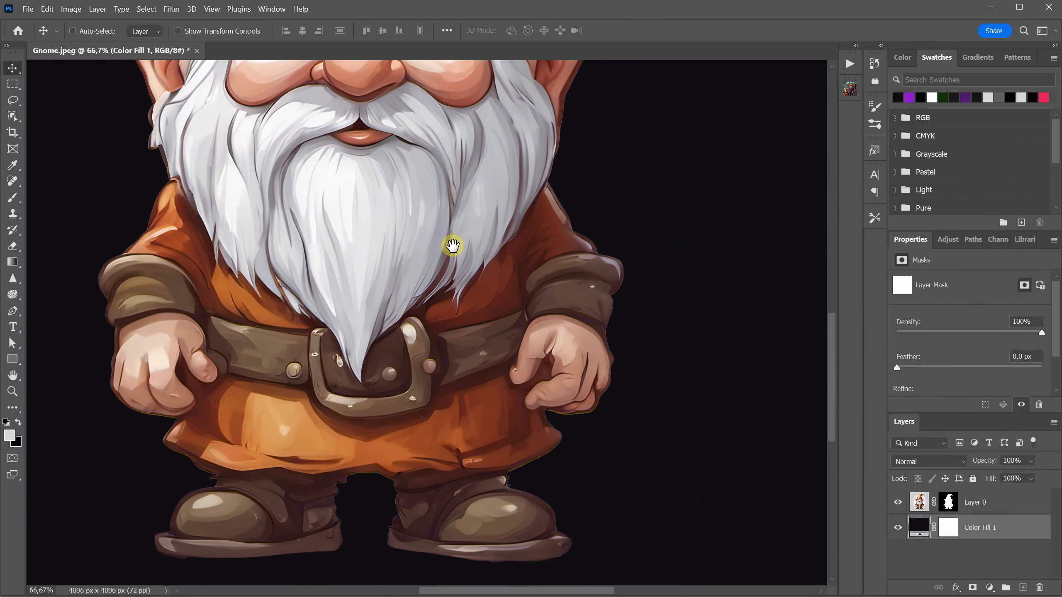
{"action": "left_click_drag", "start_coordinate": [450, 245], "coordinate": [465, 273]}
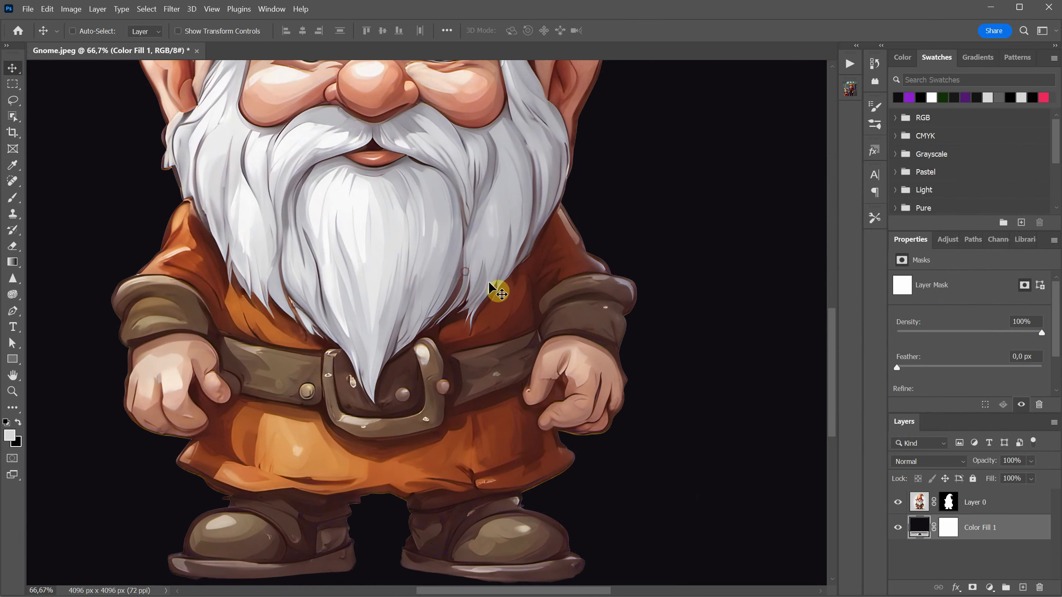
{"action": "left_click", "coordinate": [948, 502]}
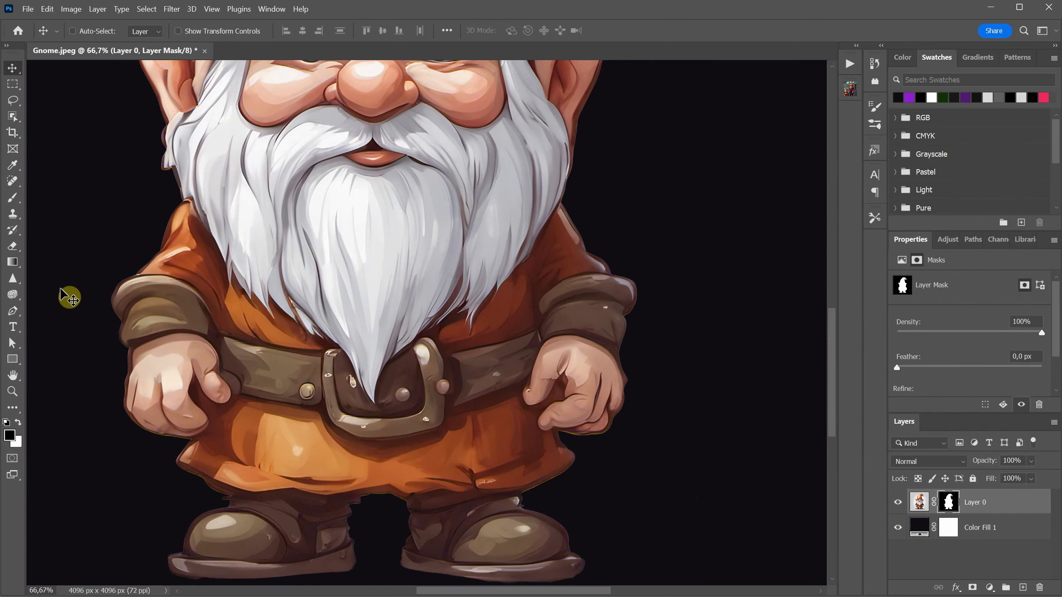
{"action": "left_click_drag", "start_coordinate": [13, 198], "coordinate": [53, 201]}
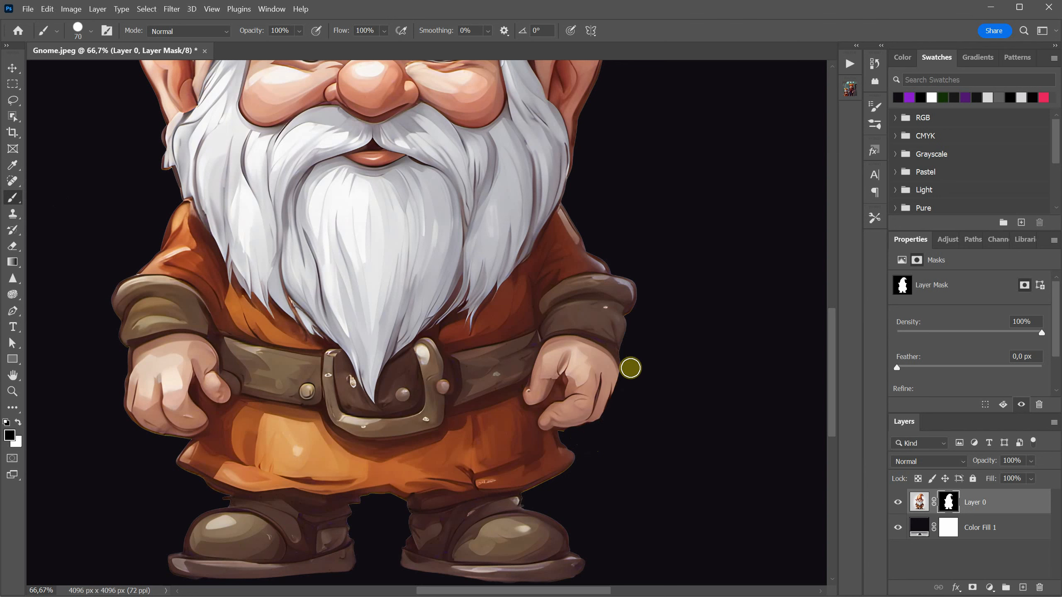
{"action": "key", "text": "bracketleft"}
{"action": "key", "text": "bracketleft"}
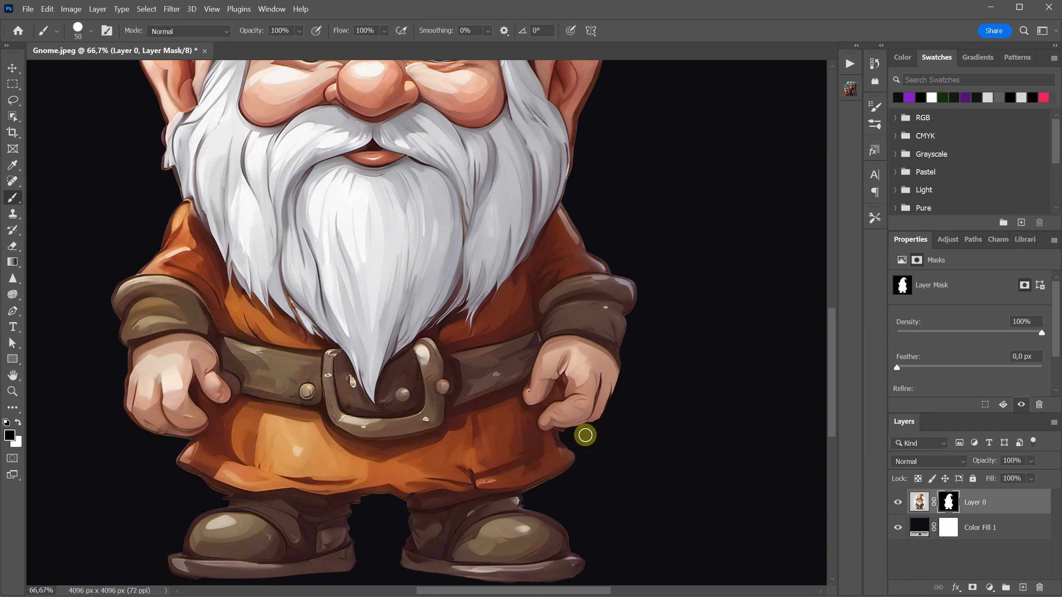
{"action": "key", "text": "bracketleft"}
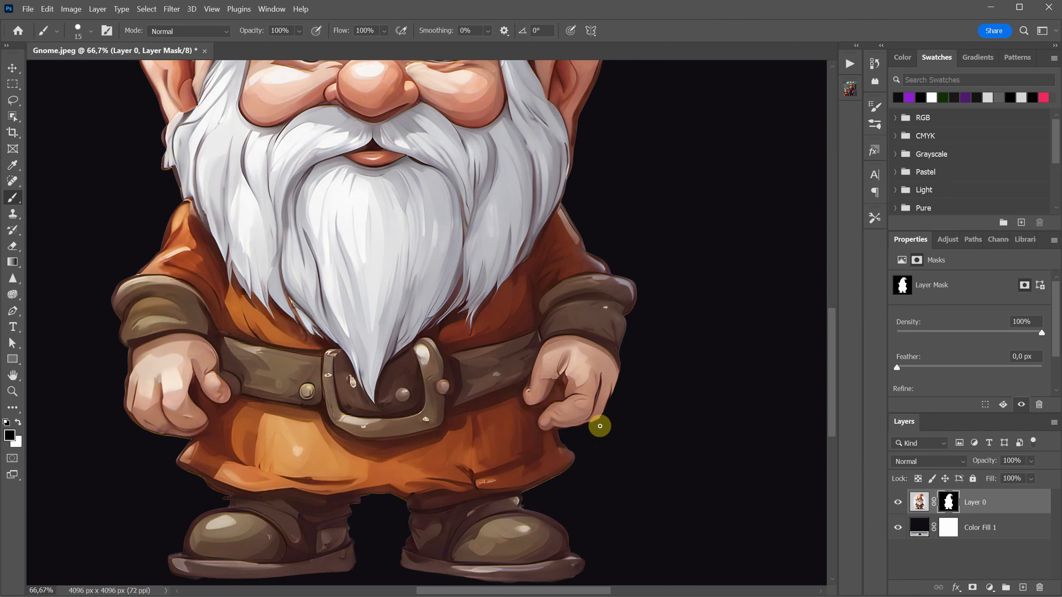
{"action": "scroll", "coordinate": [686, 341], "scroll_direction": "up", "scroll_amount": 1}
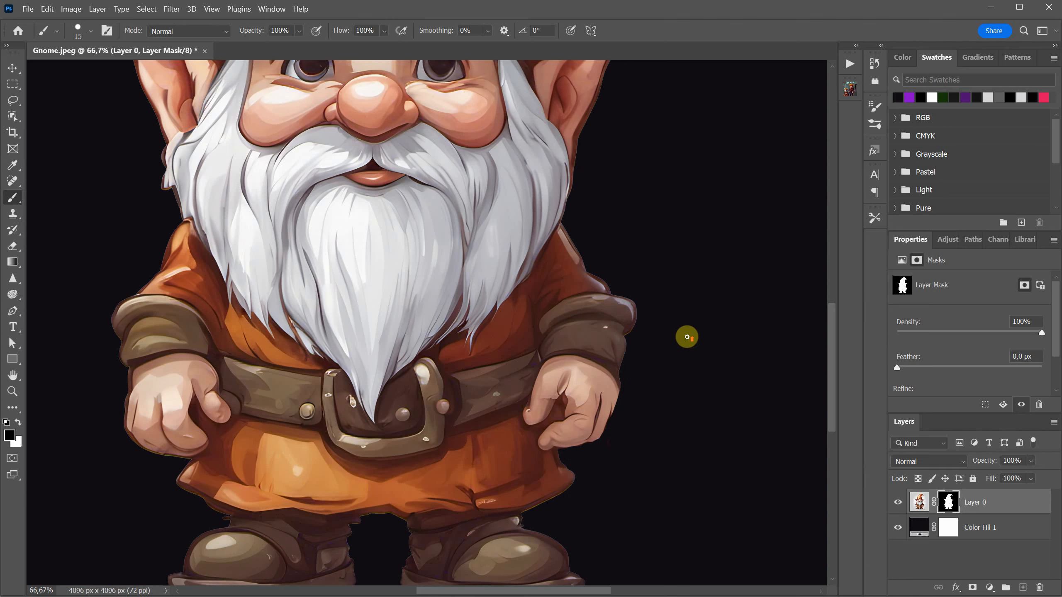
{"action": "scroll", "coordinate": [687, 338], "scroll_direction": "up", "scroll_amount": 8}
{"action": "scroll", "coordinate": [691, 320], "scroll_direction": "up", "scroll_amount": 3}
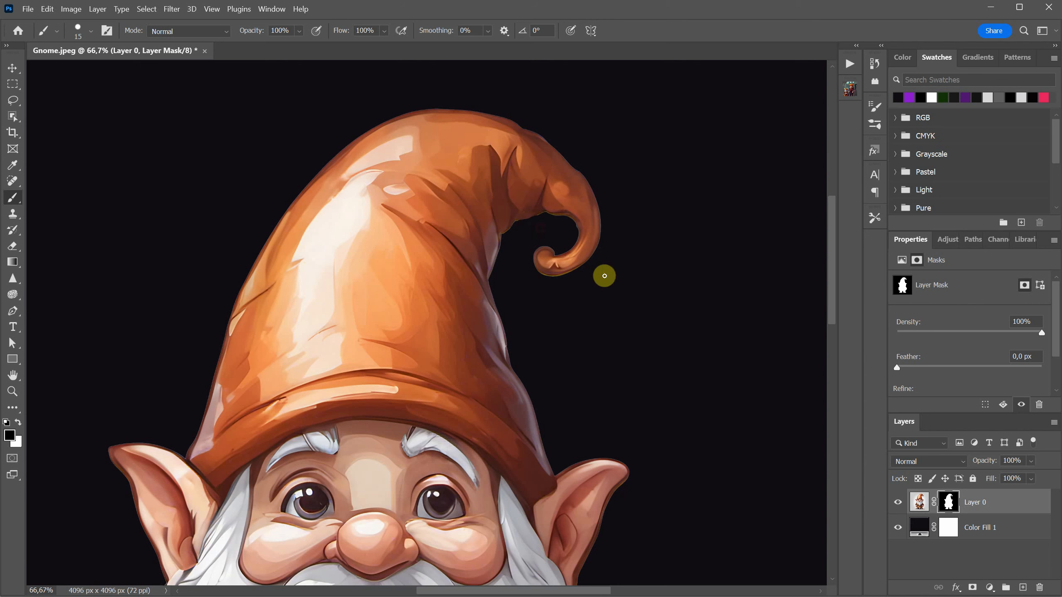
Apply the layer mask permanently to the gnome layer
{"action": "scroll", "coordinate": [687, 213], "scroll_direction": "down", "scroll_amount": 1}
{"action": "scroll", "coordinate": [695, 214], "scroll_direction": "down", "scroll_amount": 2}
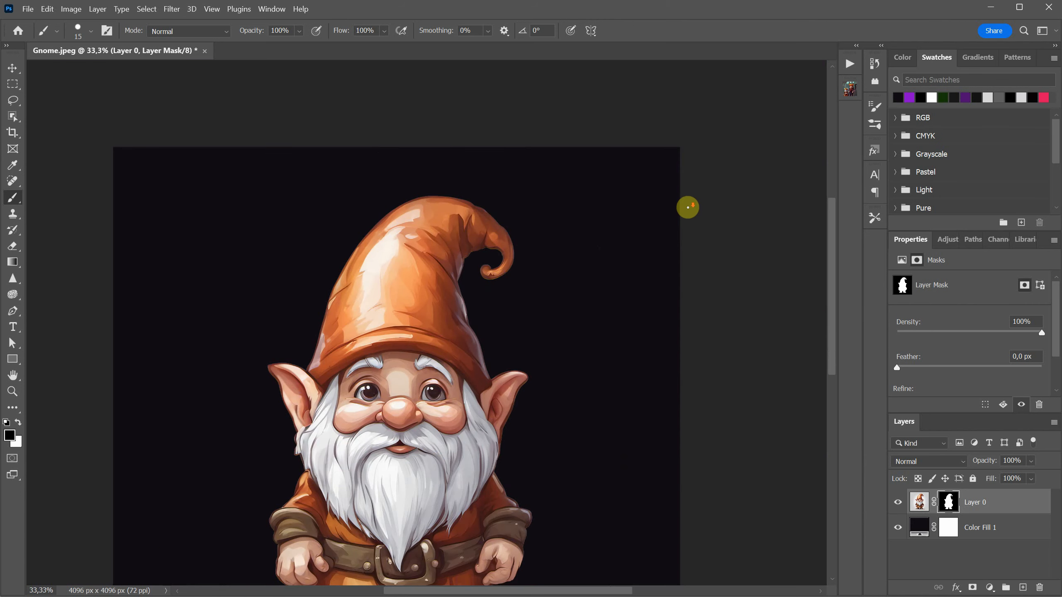
{"action": "scroll", "coordinate": [685, 206], "scroll_direction": "down", "scroll_amount": 1}
{"action": "right_click", "coordinate": [947, 504]}
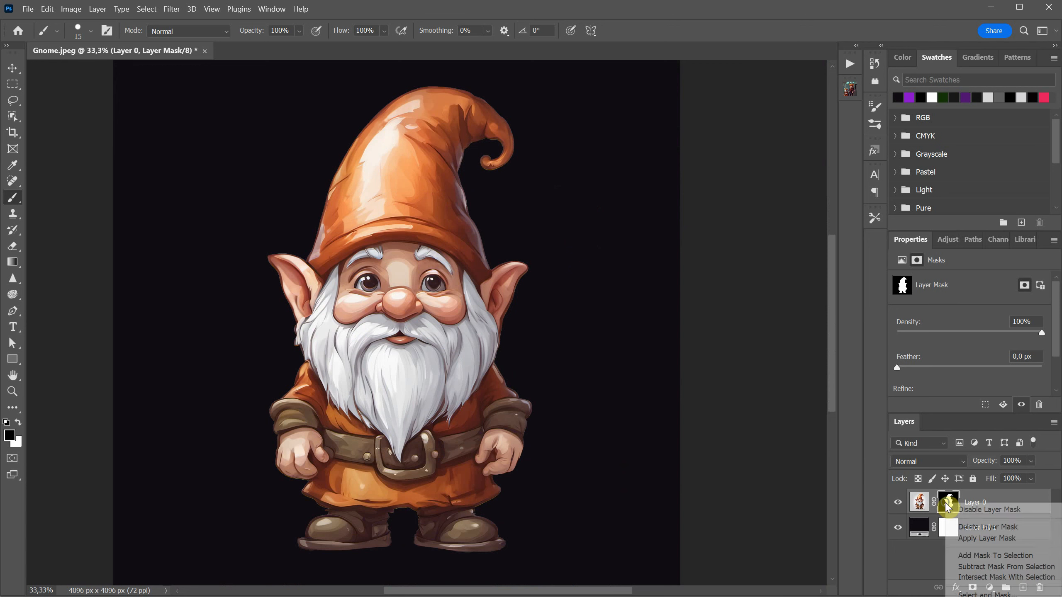
{"action": "left_click", "coordinate": [977, 539]}
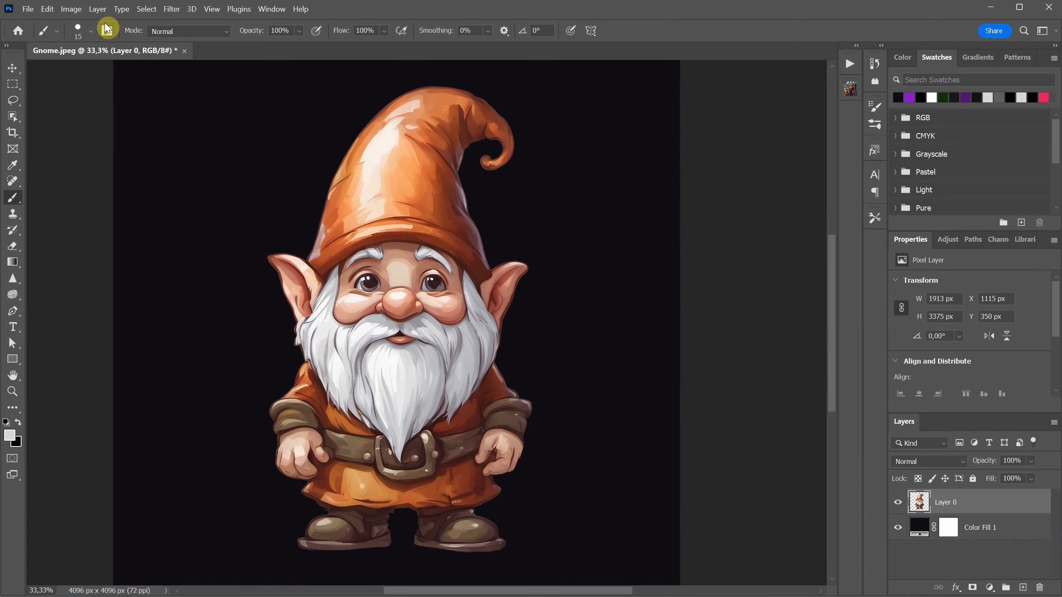
Clean the gnome layer's edge pixels with a Matting command and delete the near-black colour fill layer
{"action": "left_click", "coordinate": [99, 10]}
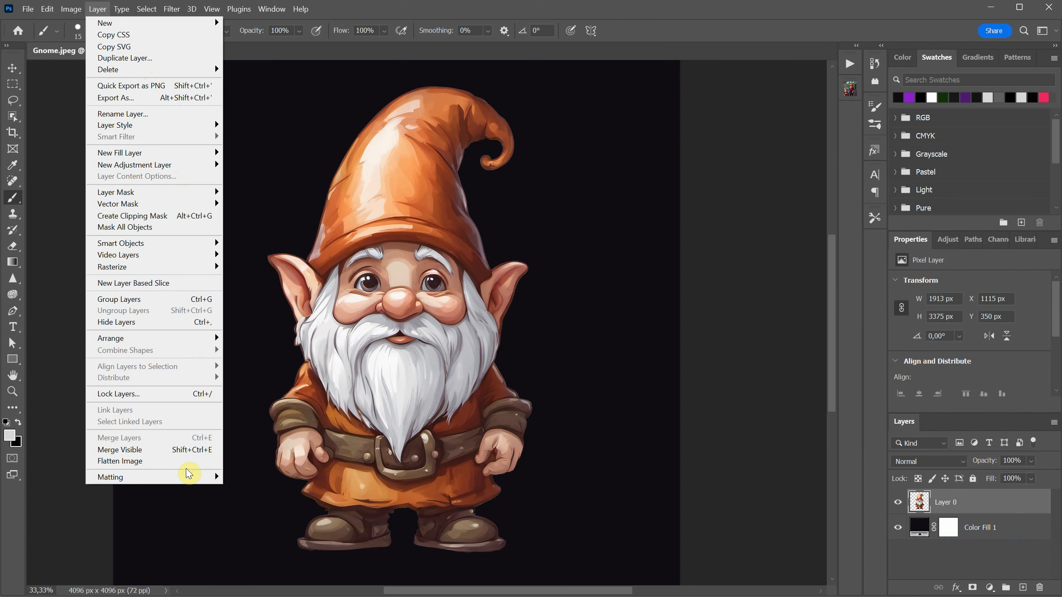
{"action": "mouse_move", "coordinate": [186, 477]}
{"action": "left_click", "coordinate": [245, 487]}
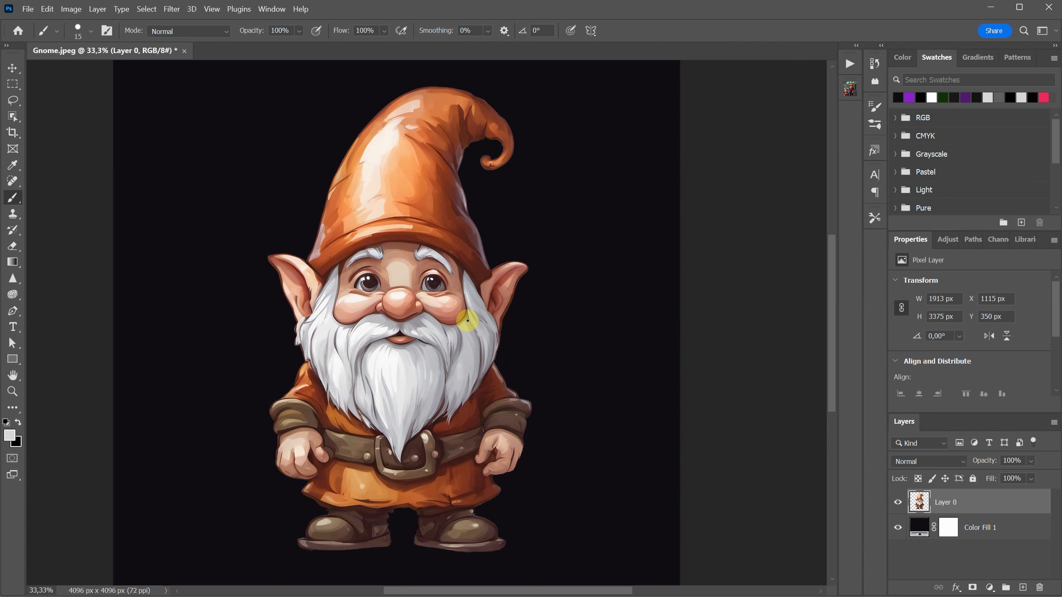
{"action": "left_click_drag", "start_coordinate": [995, 536], "coordinate": [1040, 587]}
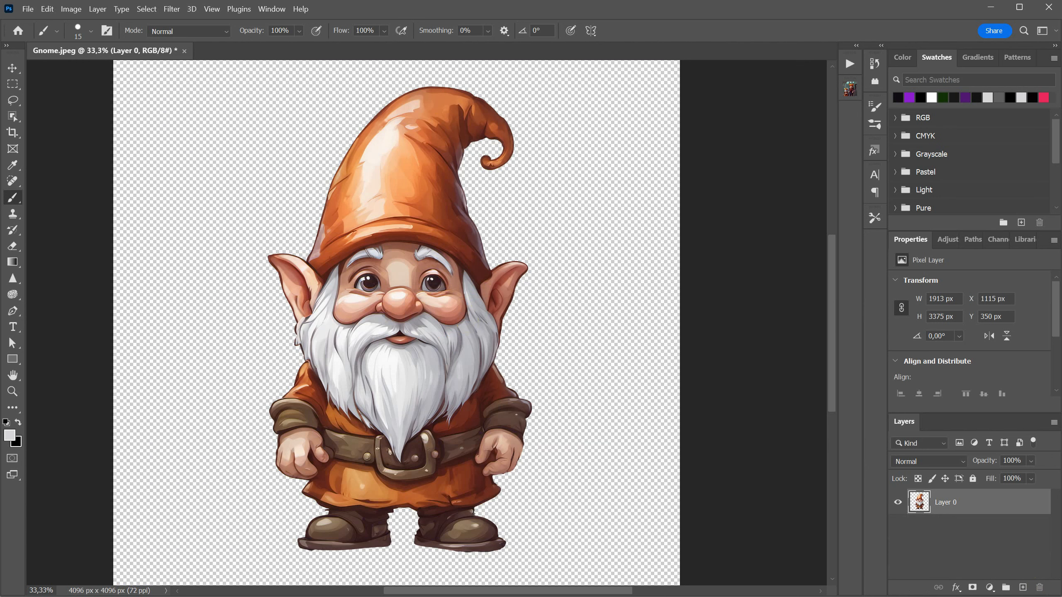
Trim the canvas based on transparent pixels on all four sides
{"action": "left_click", "coordinate": [71, 8]}
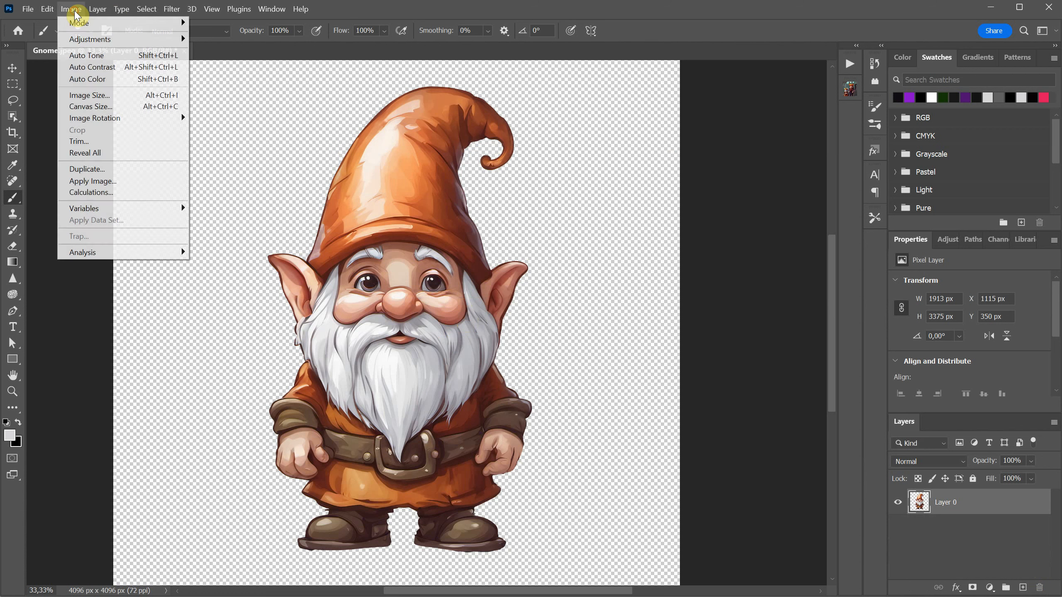
{"action": "left_click", "coordinate": [83, 142]}
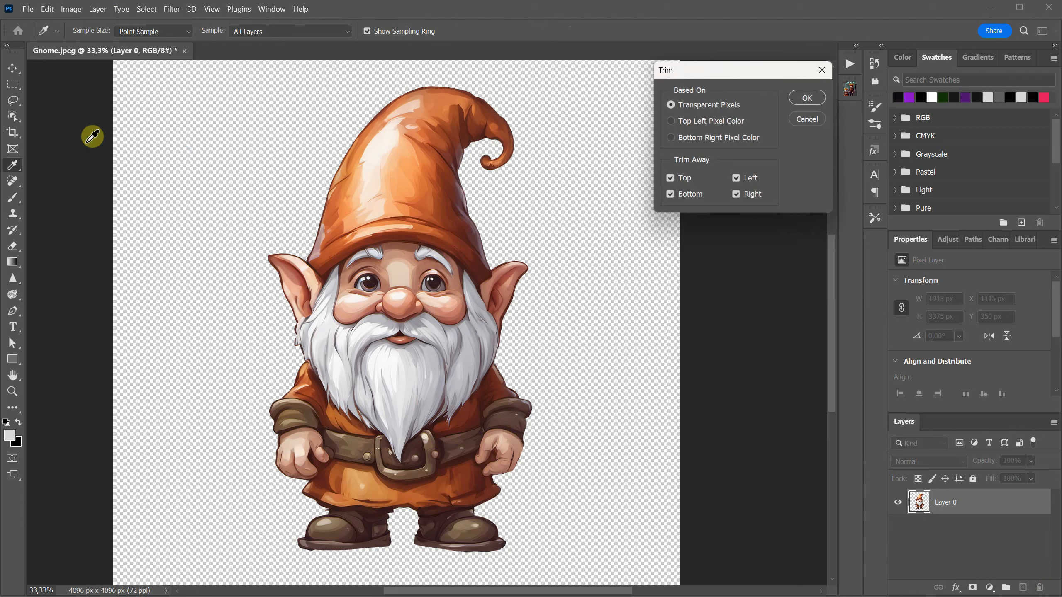
{"action": "left_click_drag", "start_coordinate": [732, 78], "coordinate": [647, 144]}
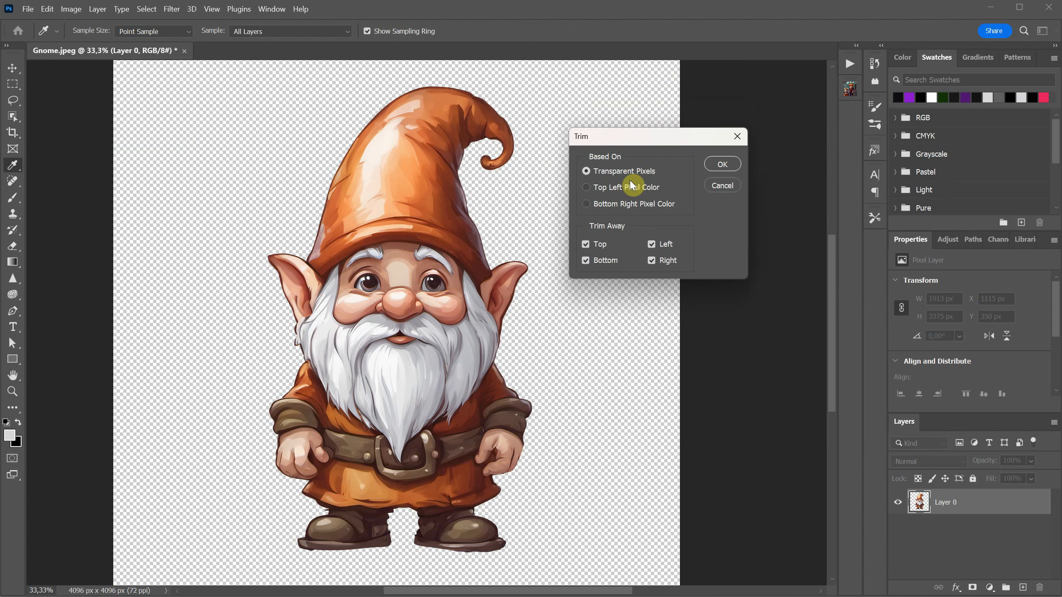
{"action": "left_click", "coordinate": [722, 164]}
{"action": "key", "text": "b"}
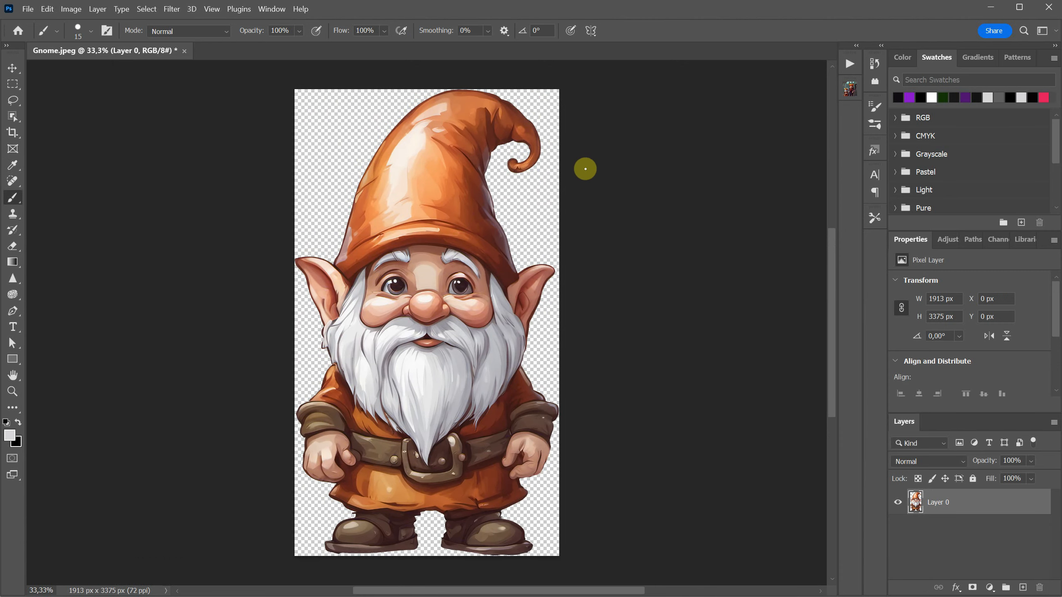
Save a copy of the cut-out gnome in PNG format as Gnome.png
{"action": "left_click", "coordinate": [28, 9]}
{"action": "left_click", "coordinate": [66, 153]}
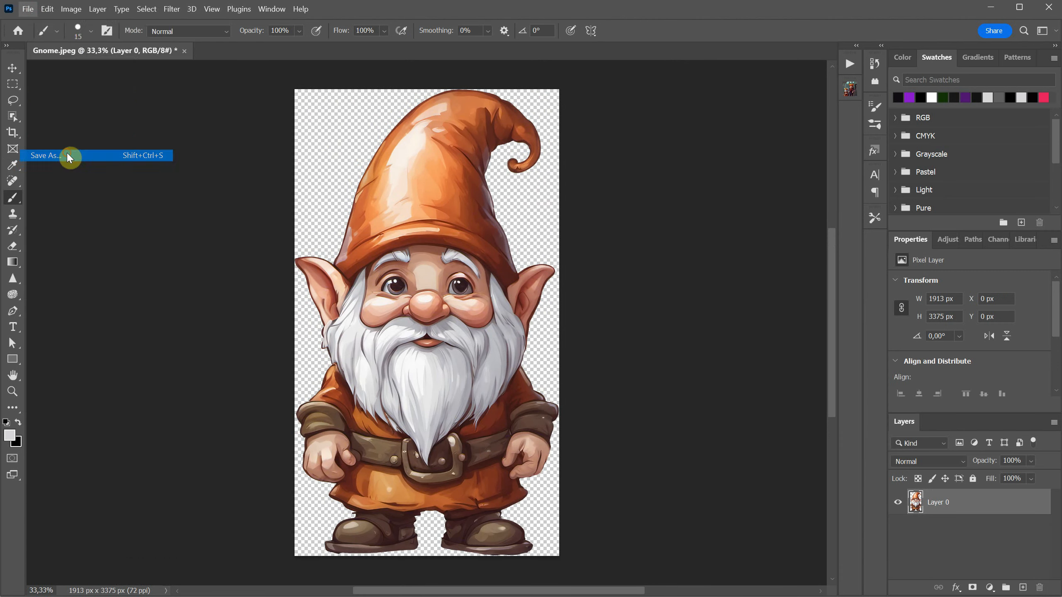
{"action": "left_click", "coordinate": [225, 478]}
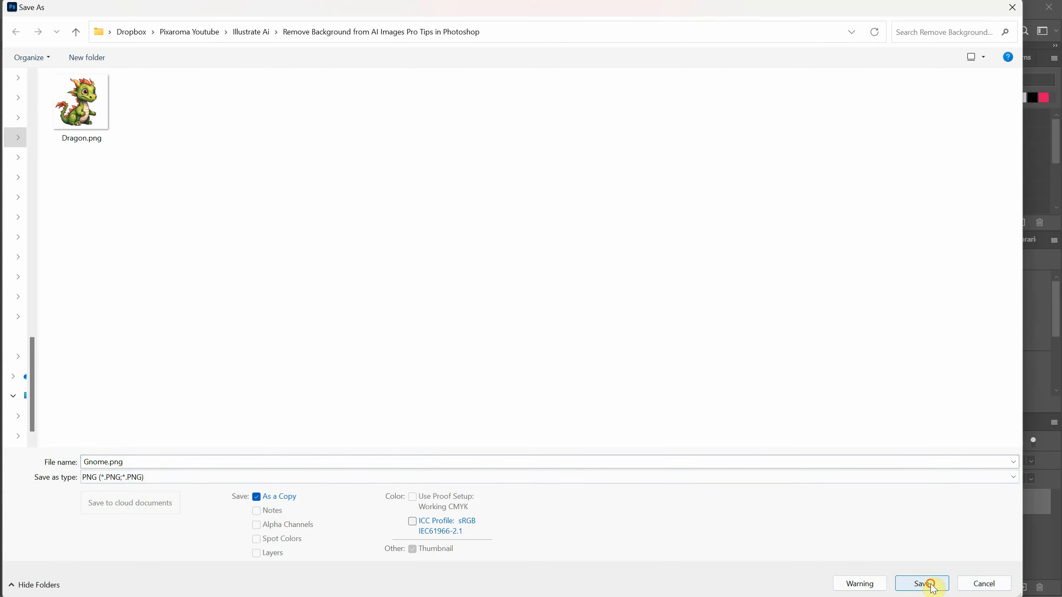
{"action": "left_click", "coordinate": [931, 584]}
{"action": "left_click", "coordinate": [809, 111]}
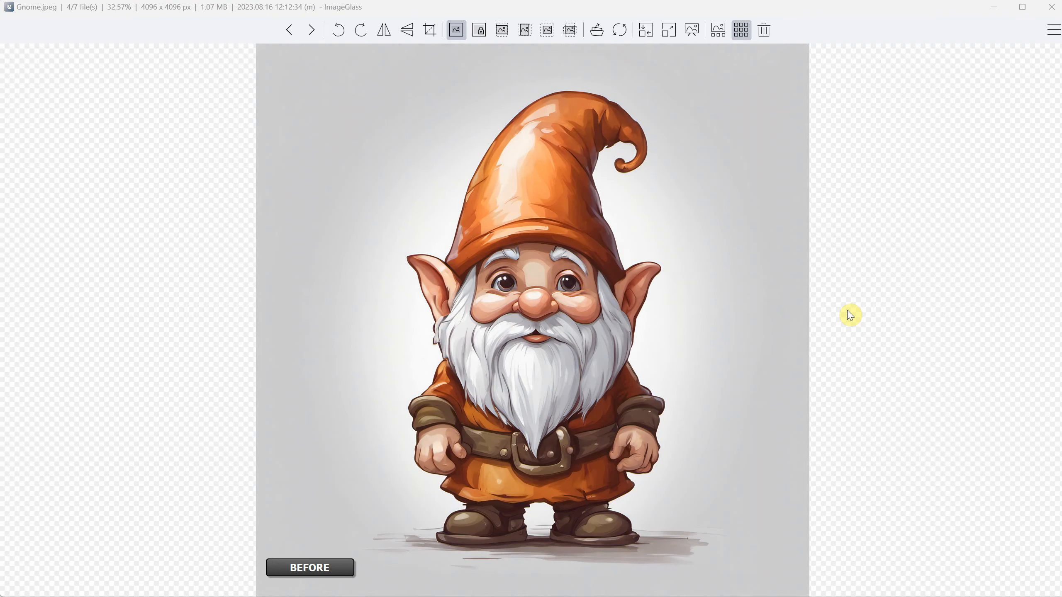
Compare the original Gnome.jpeg with the cut-out Gnome.png by alternating between them in ImageGlass
{"action": "key", "text": "Right"}
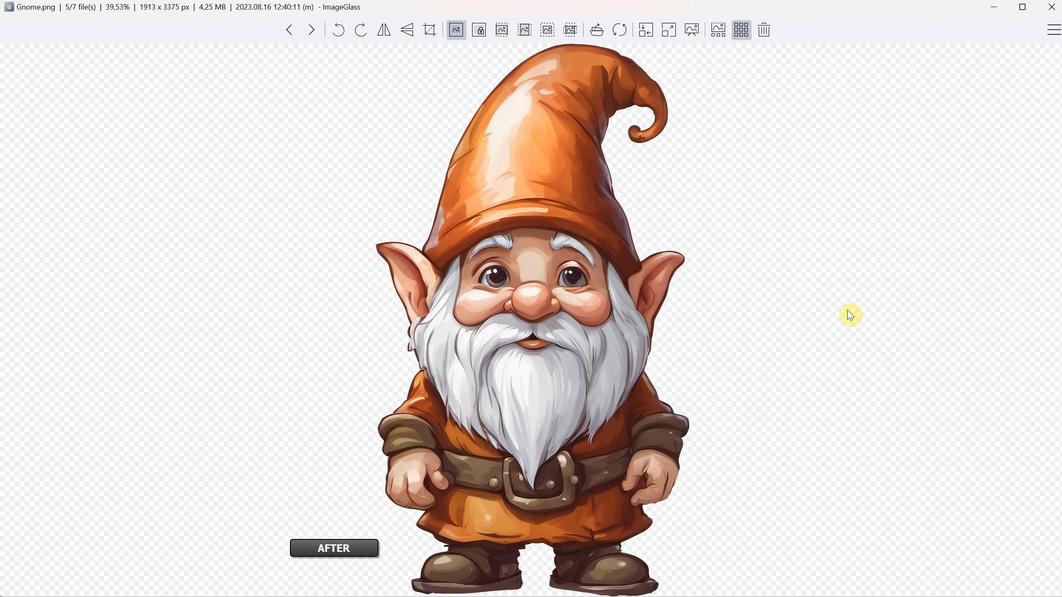
{"action": "key", "text": "Left"}
{"action": "key", "text": "Right"}
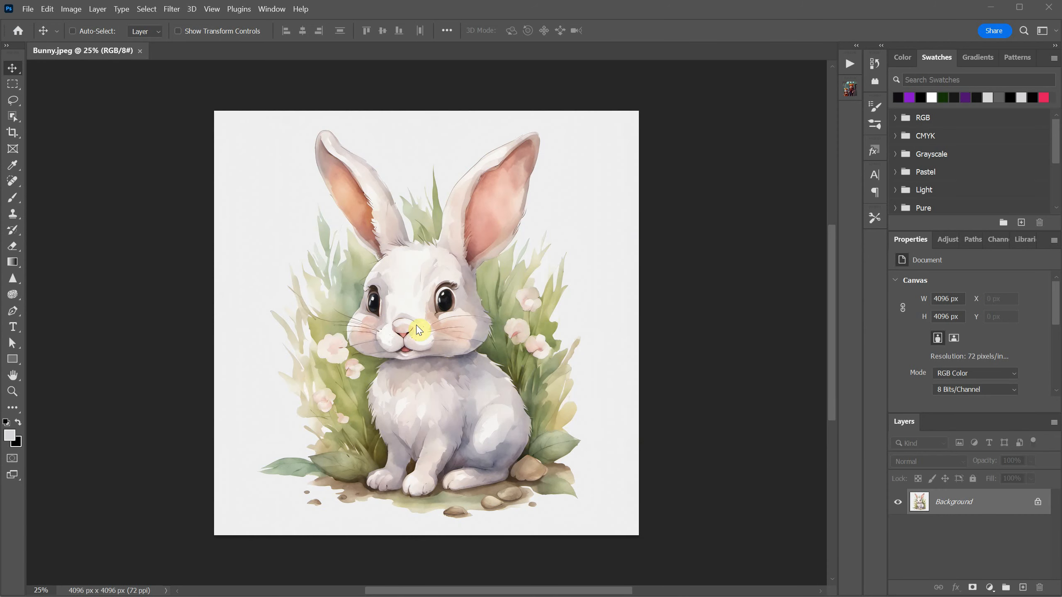
Try to select the bunny's body and ears in Bunny.jpeg with the Object Selection tool, and clear the selection
{"action": "left_click", "coordinate": [15, 118]}
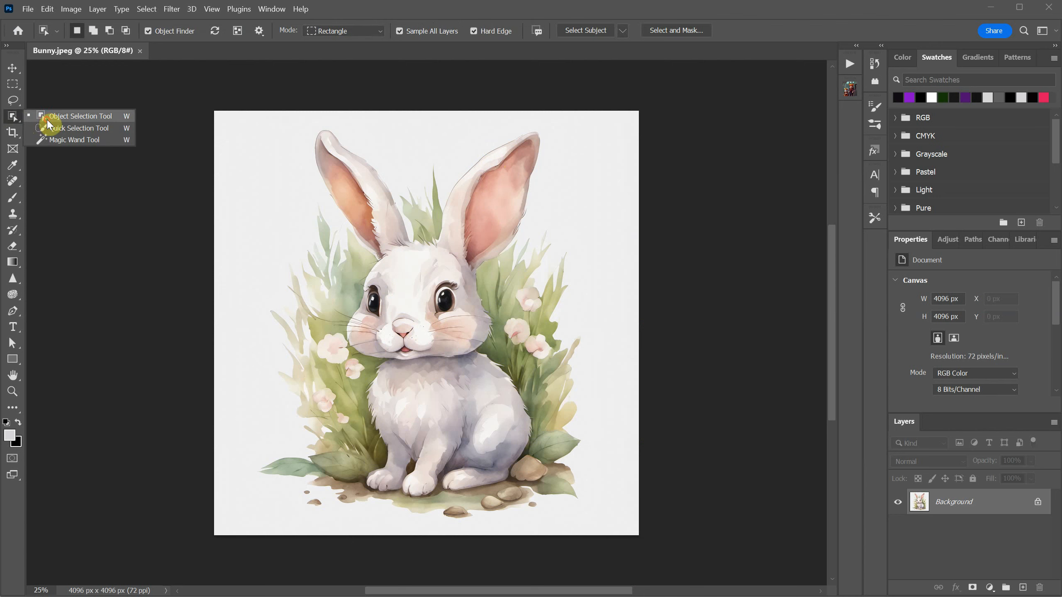
{"action": "left_click", "coordinate": [46, 116]}
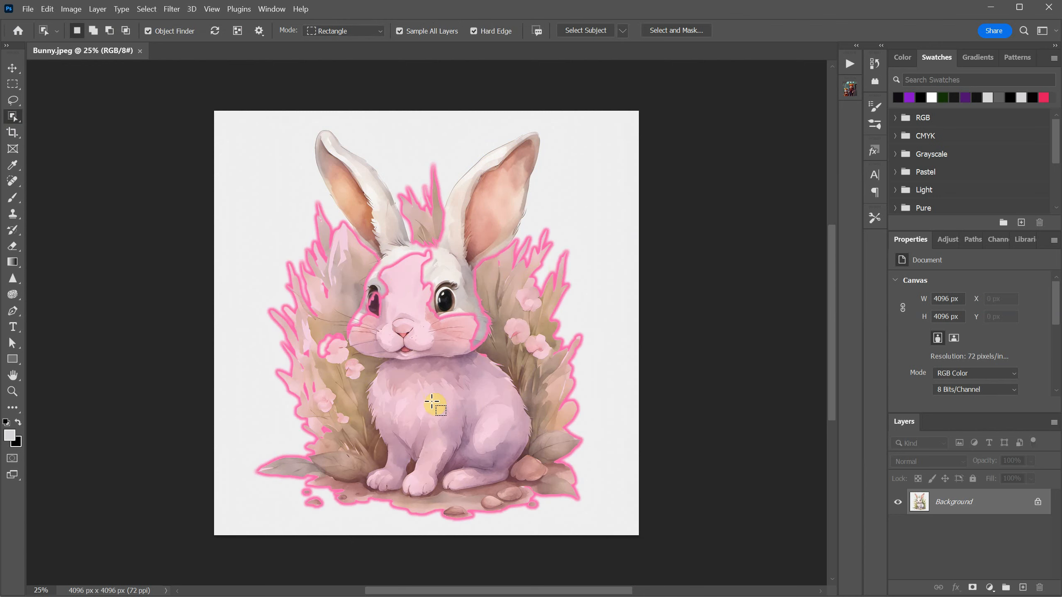
{"action": "left_click", "coordinate": [420, 288]}
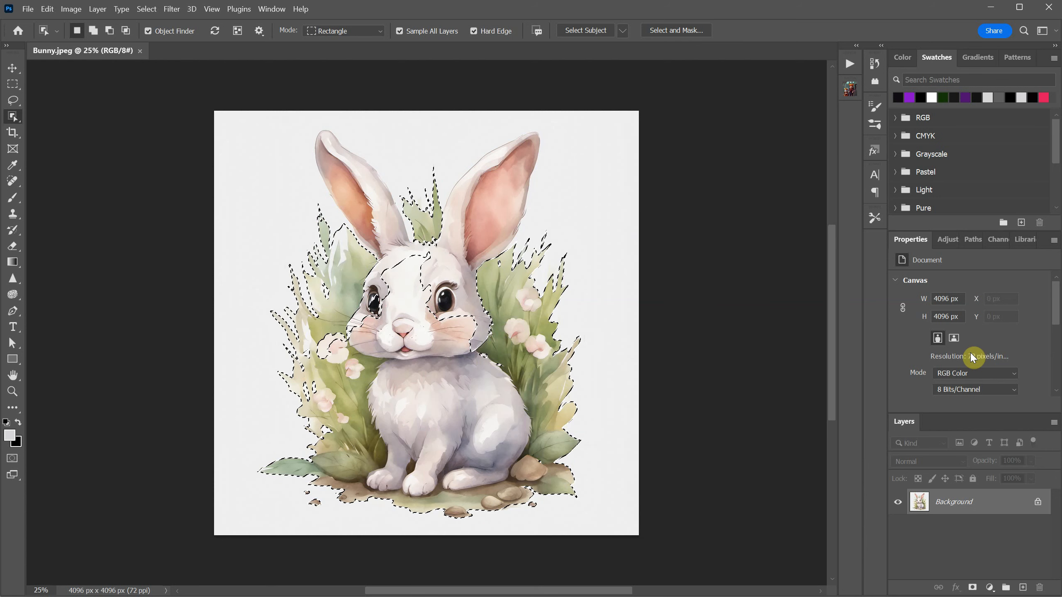
{"action": "left_click", "coordinate": [344, 192]}
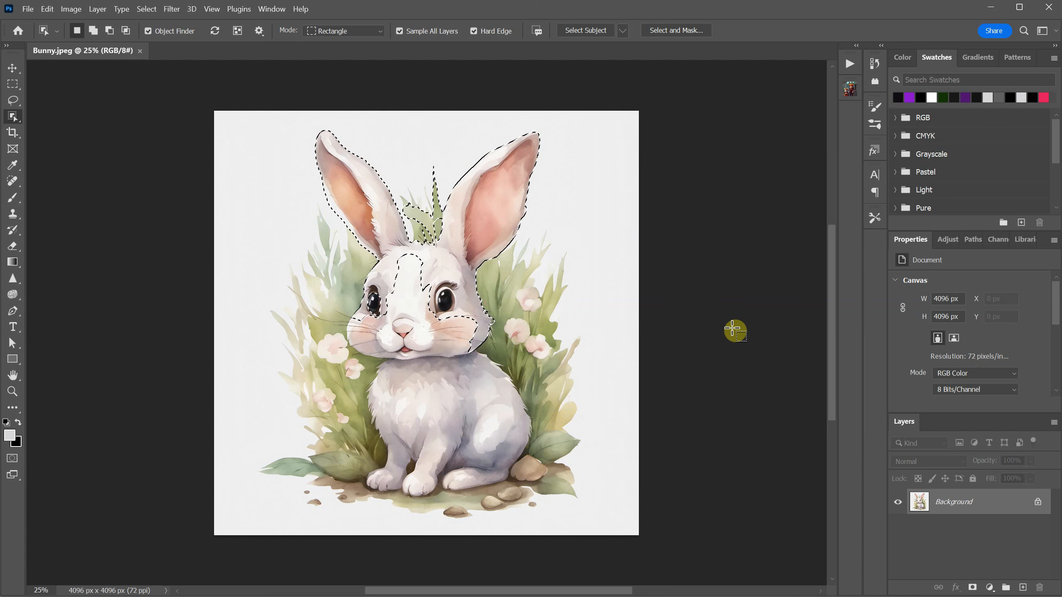
{"action": "left_click", "coordinate": [146, 9]}
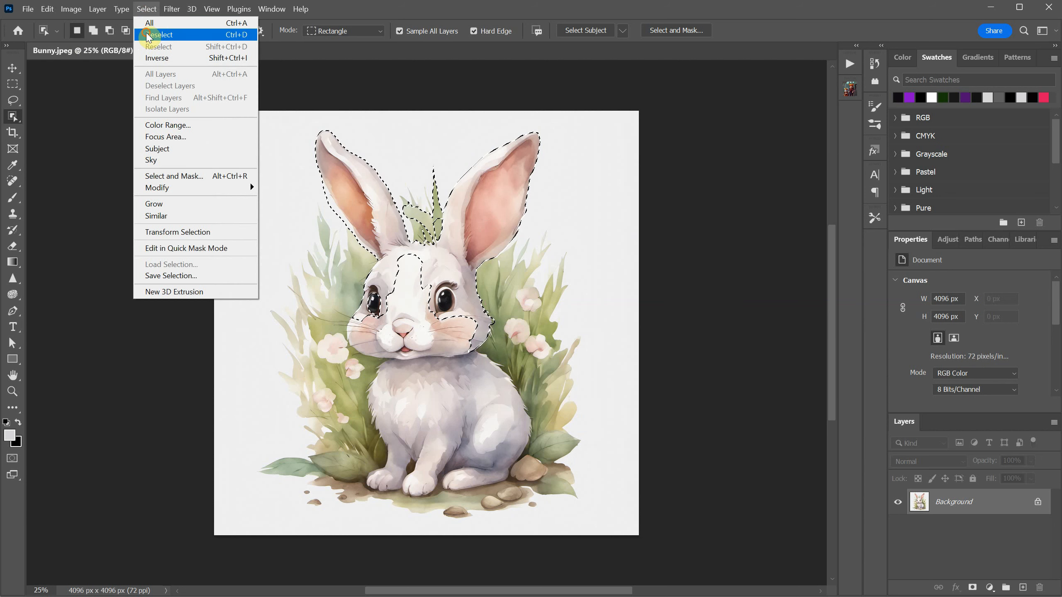
{"action": "left_click", "coordinate": [148, 35]}
Try to trace the bunny's outline with the Magnetic Lasso tool, and cancel the selection
{"action": "left_click", "coordinate": [12, 100]}
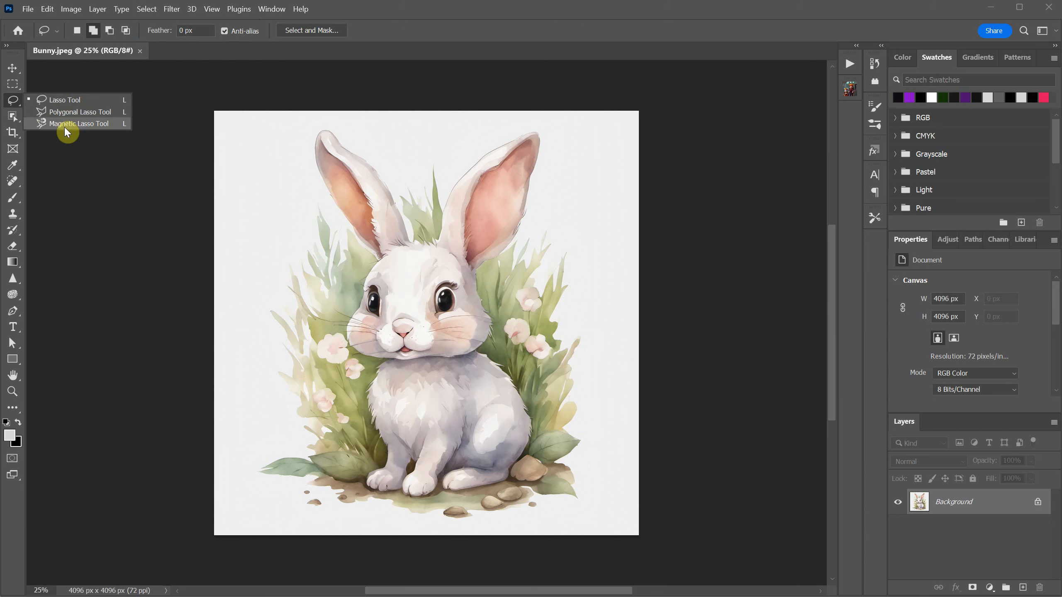
{"action": "left_click", "coordinate": [68, 124]}
{"action": "left_click", "coordinate": [407, 472]}
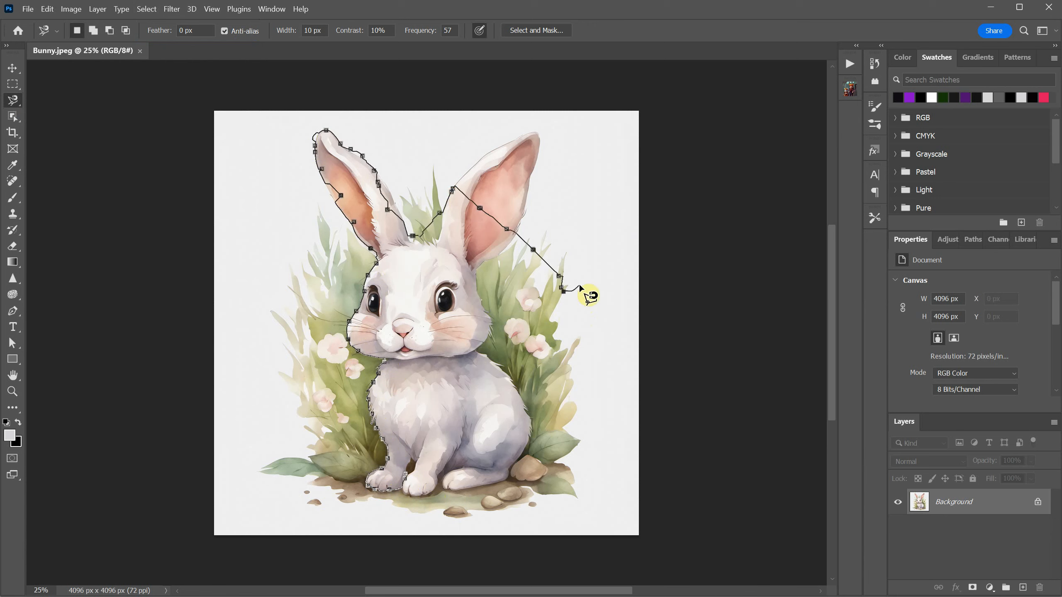
{"action": "key", "text": "Escape"}
{"action": "left_click", "coordinate": [18, 69]}
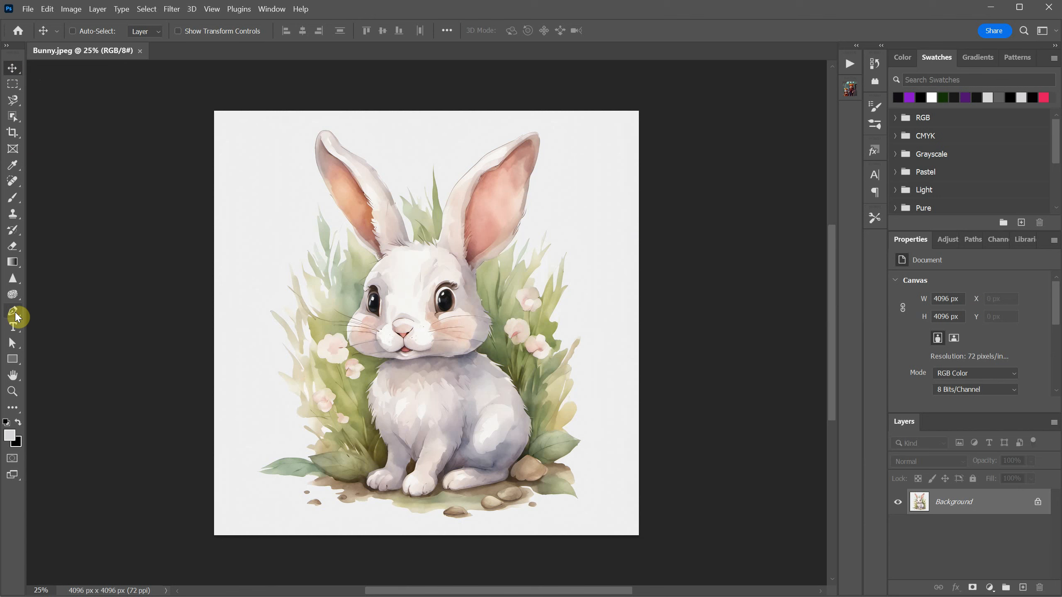
Set up the Pen tool in Shape mode with a black fill and no stroke, and add a new layer above the background
{"action": "left_click", "coordinate": [16, 318]}
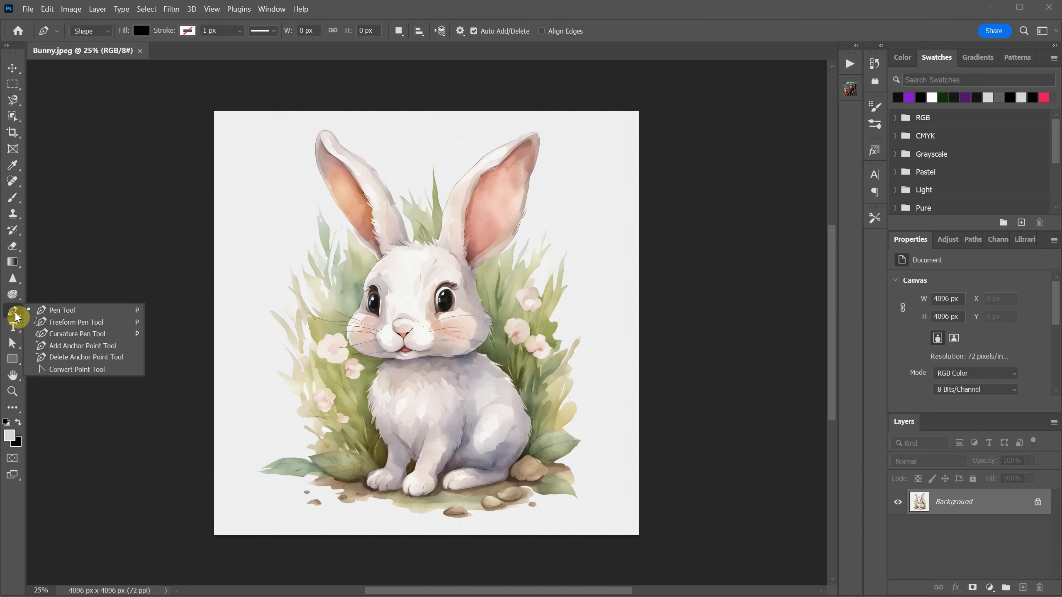
{"action": "left_click", "coordinate": [60, 311]}
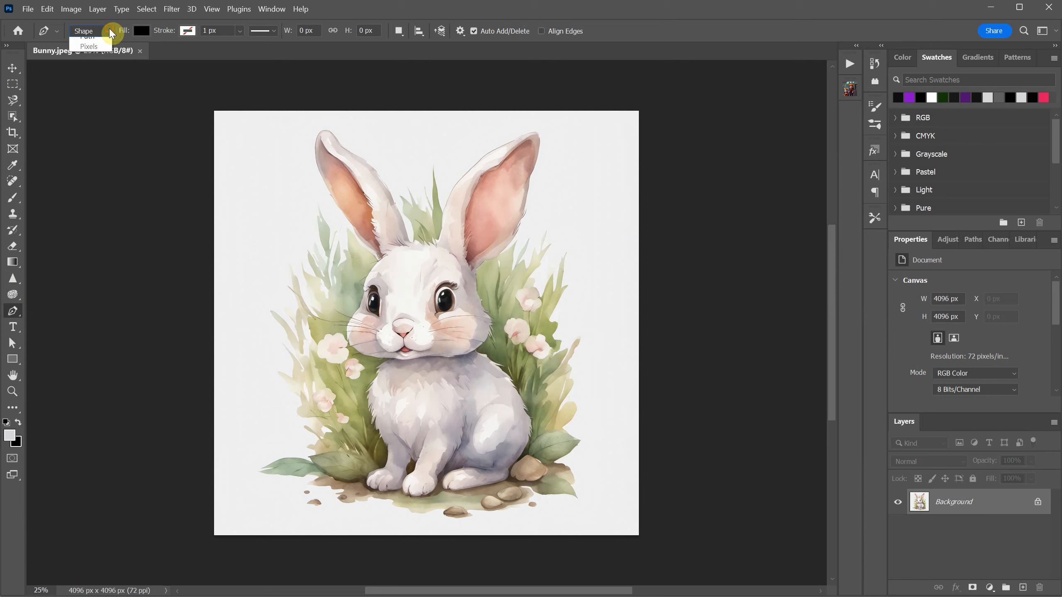
{"action": "left_click", "coordinate": [106, 34]}
{"action": "left_click", "coordinate": [100, 44]}
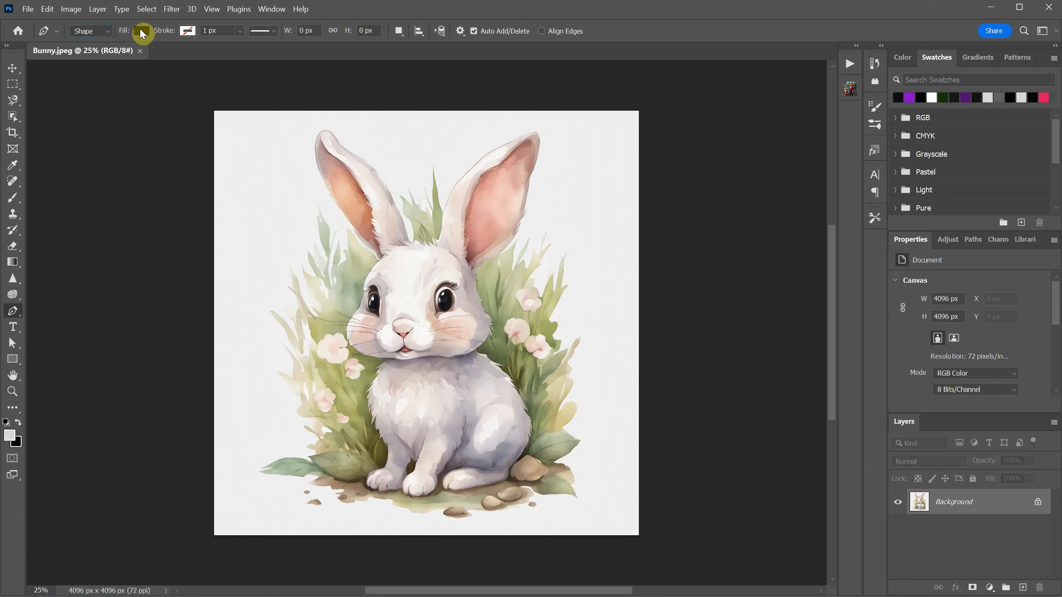
{"action": "left_click", "coordinate": [142, 31]}
{"action": "left_click", "coordinate": [142, 31]}
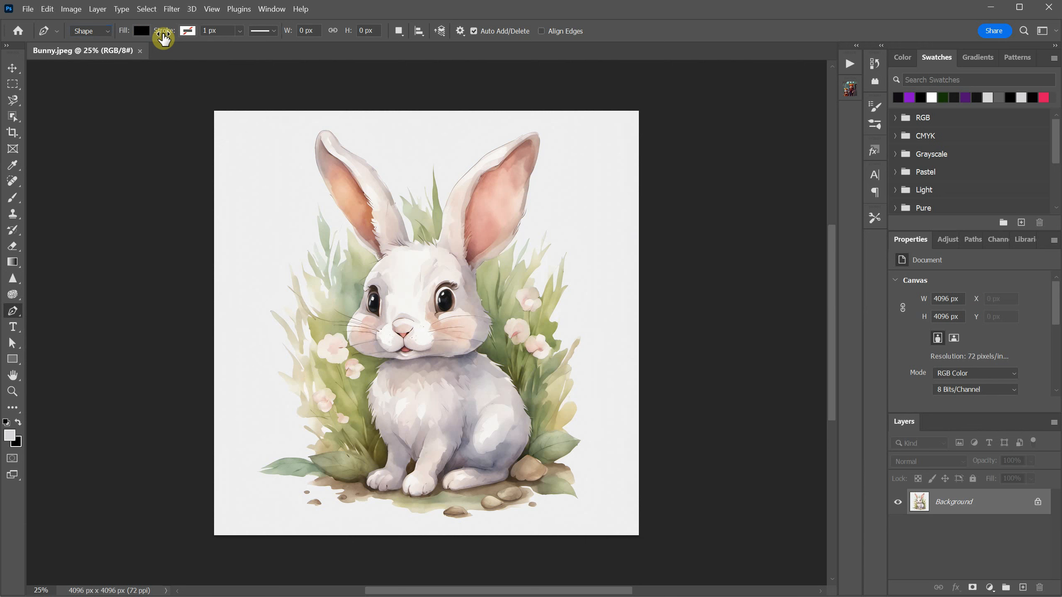
{"action": "left_click", "coordinate": [188, 31]}
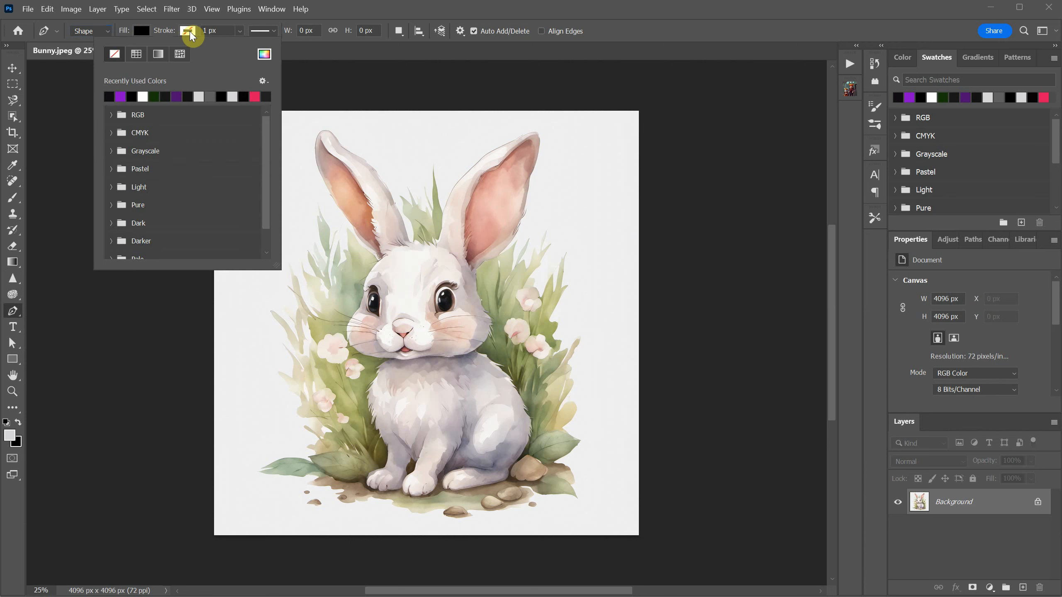
{"action": "left_click", "coordinate": [605, 29]}
{"action": "left_click", "coordinate": [1022, 588]}
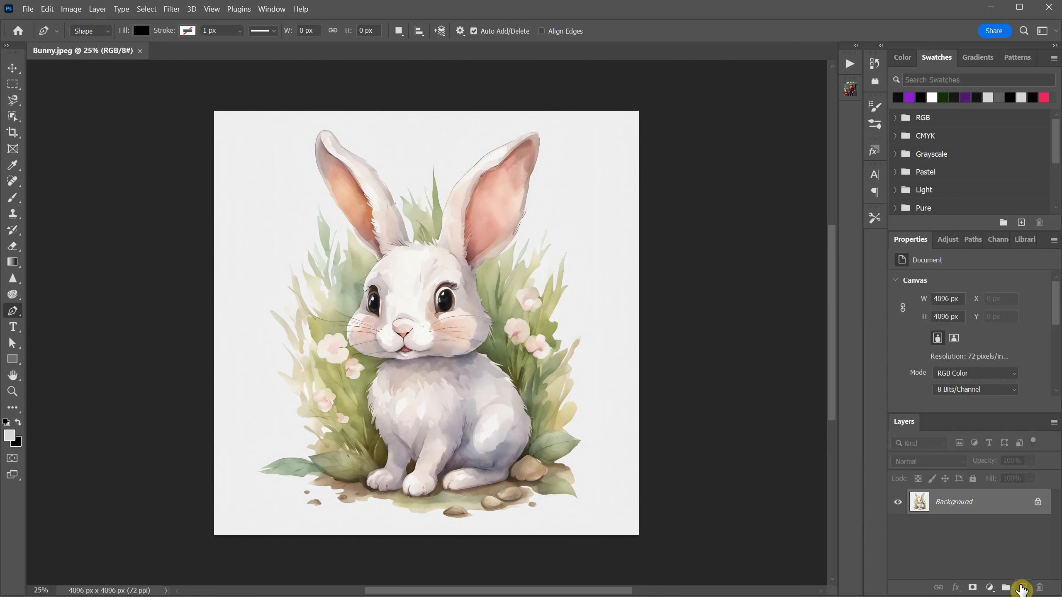
Start a pen shape where the two front paws meet, curving its first segment along the lower edge of the paw on the image's left
{"action": "key", "text": "ctrl+plus"}
{"action": "key", "text": "ctrl+plus"}
{"action": "key", "text": "ctrl+plus"}
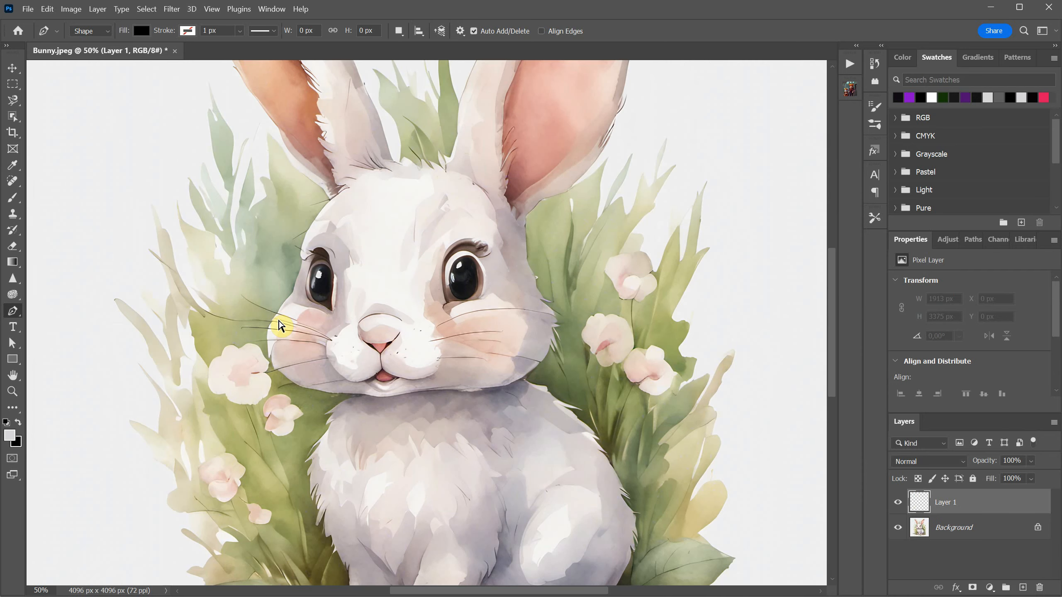
{"action": "left_click_drag", "start_coordinate": [333, 422], "coordinate": [339, 249]}
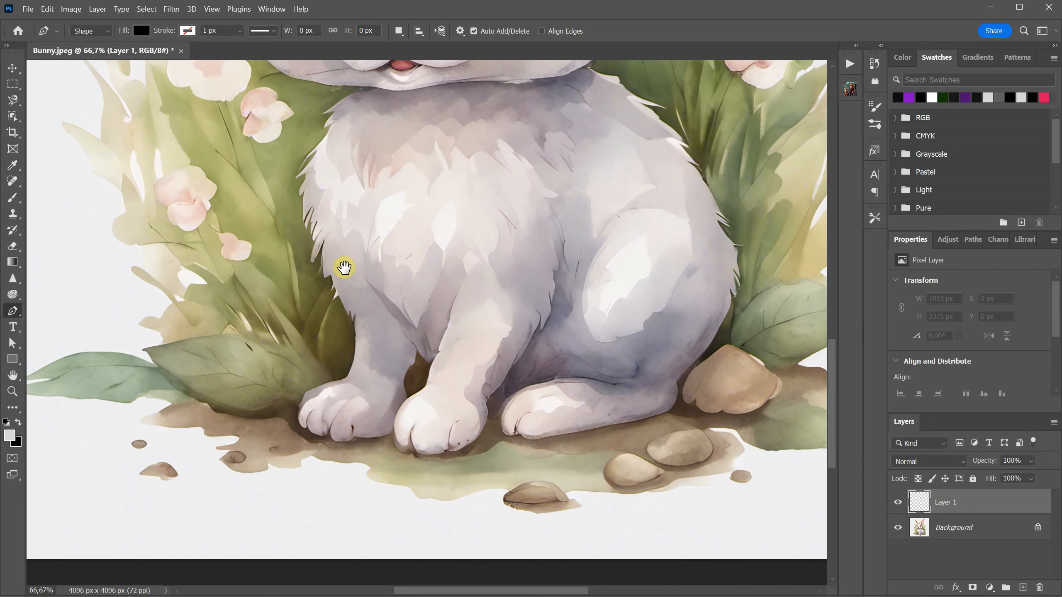
{"action": "left_click", "coordinate": [393, 431]}
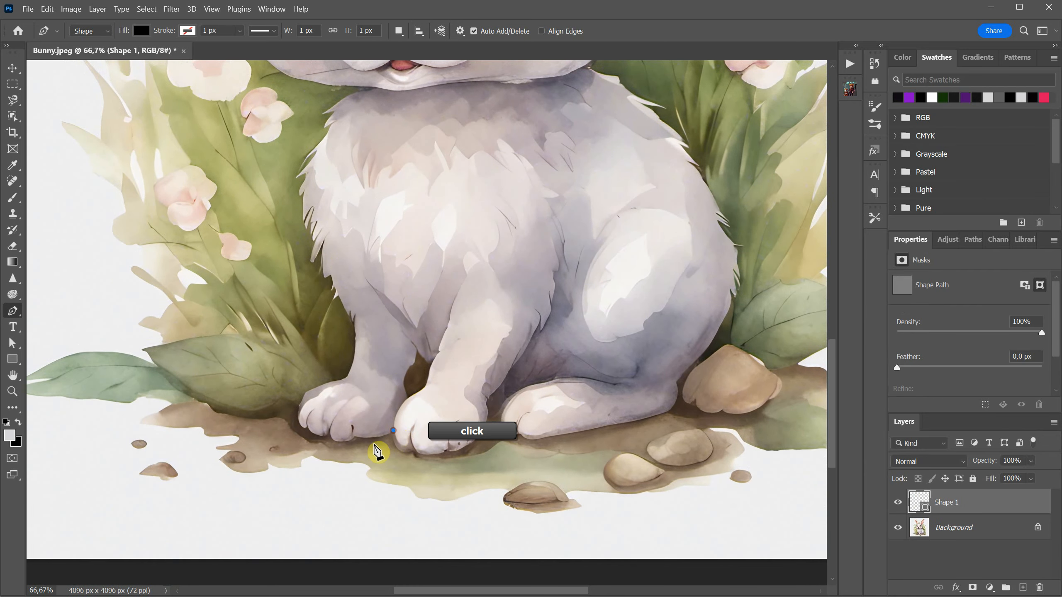
{"action": "left_click_drag", "start_coordinate": [355, 437], "coordinate": [328, 433]}
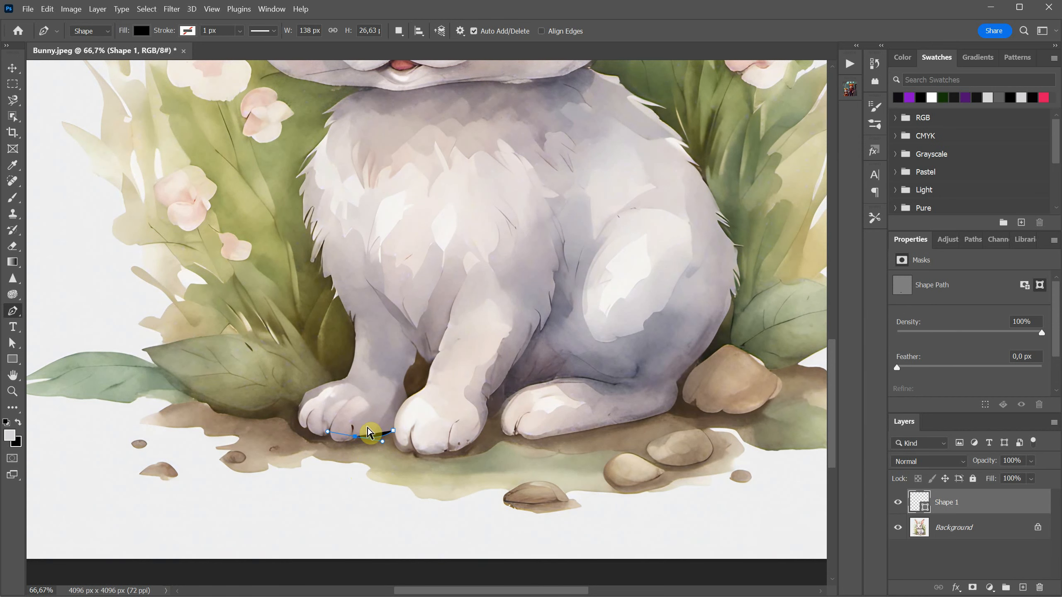
Trace the rounded undersides of the toes on the left-hand front paw, using corner points between them
{"action": "key", "text": "ctrl+plus"}
{"action": "key", "text": "ctrl+plus"}
{"action": "scroll", "coordinate": [470, 310], "scroll_direction": "down", "scroll_amount": 6}
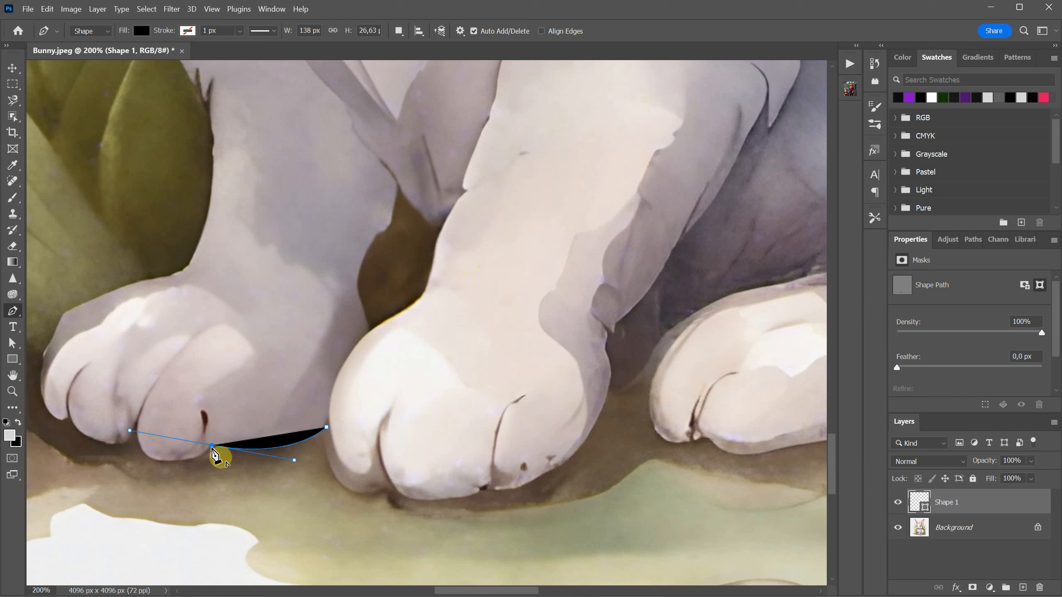
{"action": "left_click", "coordinate": [212, 445], "text": "alt"}
{"action": "left_click_drag", "start_coordinate": [180, 462], "coordinate": [134, 399]}
{"action": "left_click", "coordinate": [135, 428], "text": "alt"}
{"action": "left_click_drag", "start_coordinate": [105, 442], "coordinate": [75, 439]}
{"action": "left_click", "coordinate": [69, 415]}
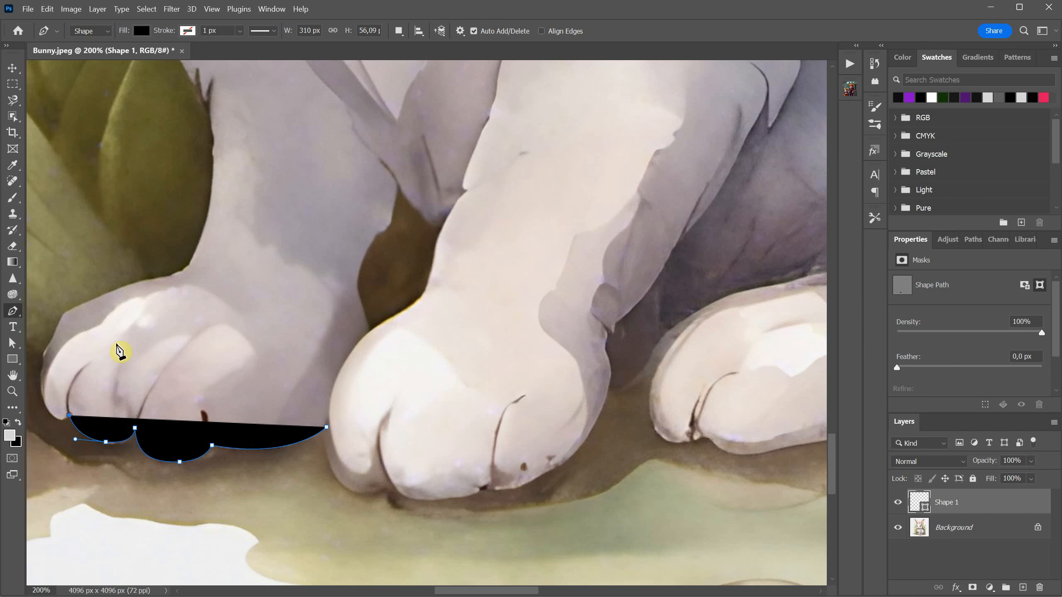
Continue the path around the paw's outer side and up the outer edge of the left-hand front leg
{"action": "key", "text": "ctrl+minus"}
{"action": "key", "text": "ctrl+minus"}
{"action": "scroll", "coordinate": [518, 297], "scroll_direction": "up", "scroll_amount": 3}
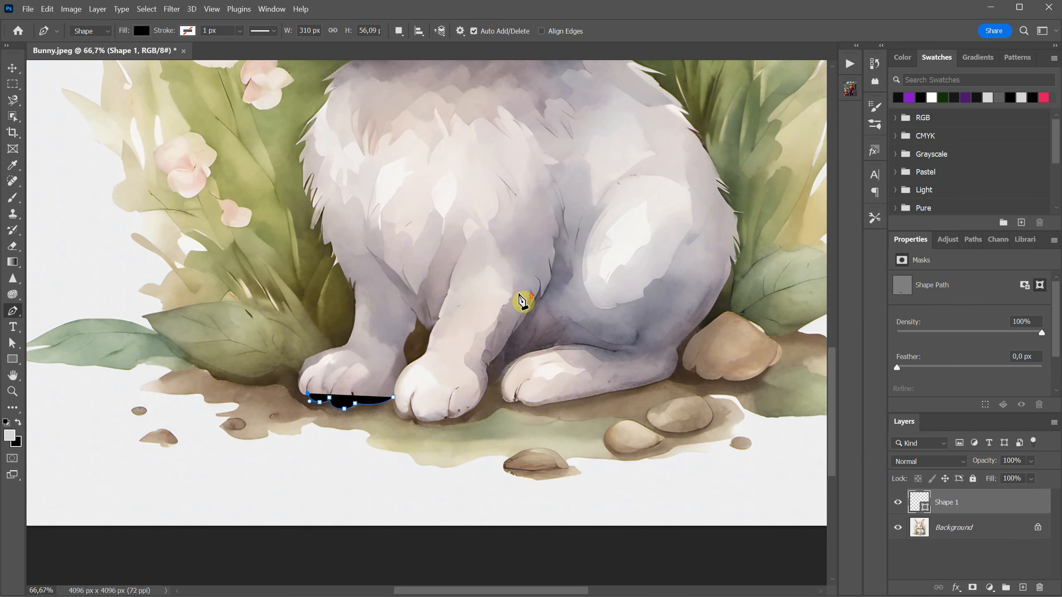
{"action": "key", "text": "ctrl+plus"}
{"action": "key", "text": "ctrl+plus"}
{"action": "left_click_drag", "start_coordinate": [136, 367], "coordinate": [364, 346]}
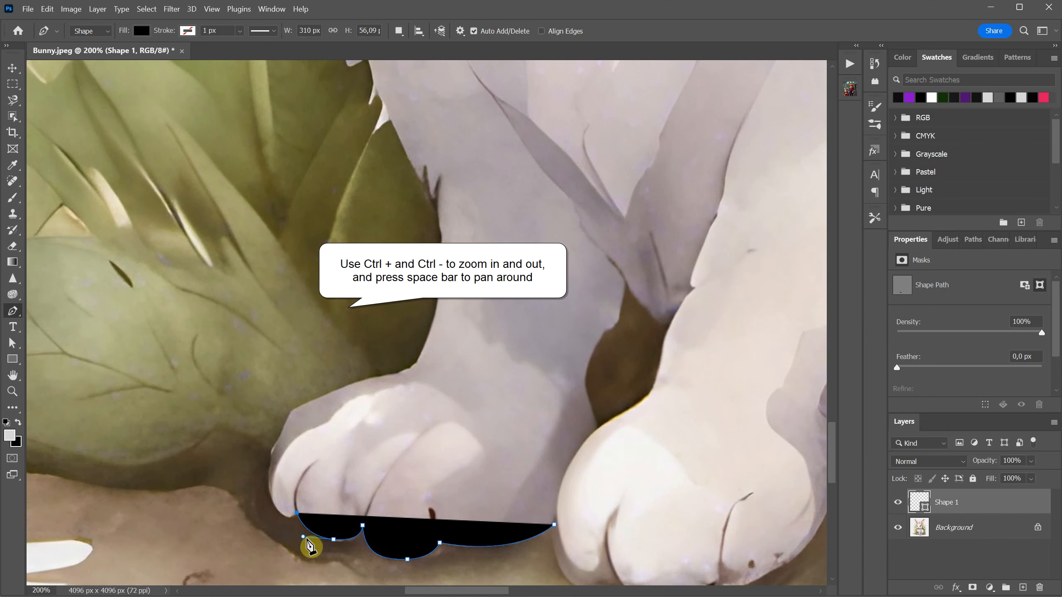
{"action": "left_click_drag", "start_coordinate": [271, 495], "coordinate": [336, 391]}
{"action": "left_click_drag", "start_coordinate": [414, 366], "coordinate": [438, 339]}
Trace the small fur notches at the top of the leg up to the lowest chest fur tuft
{"action": "scroll", "coordinate": [474, 332], "scroll_direction": "up", "scroll_amount": 3}
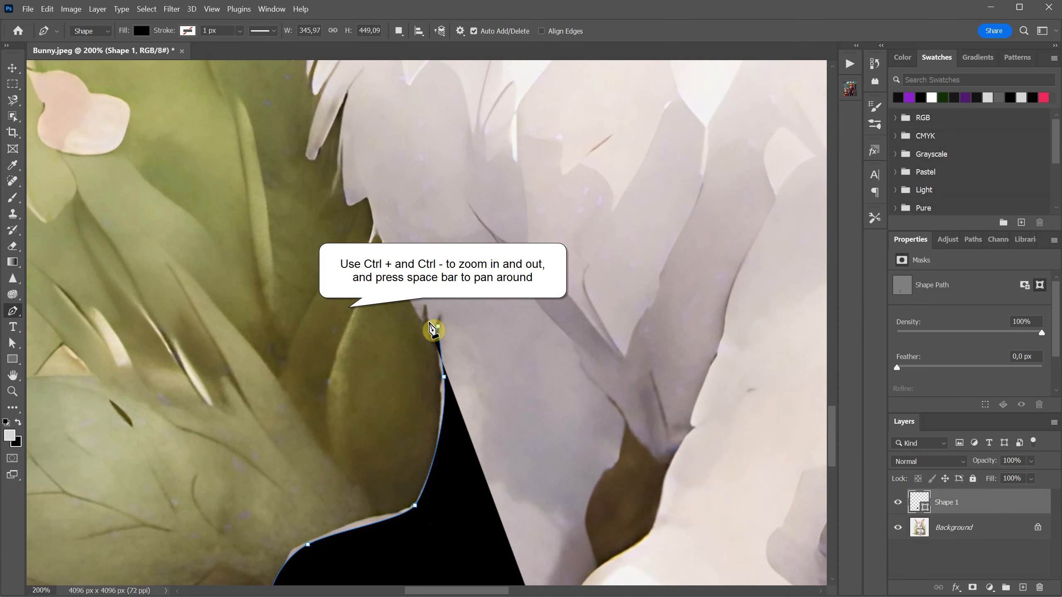
{"action": "left_click", "coordinate": [420, 322]}
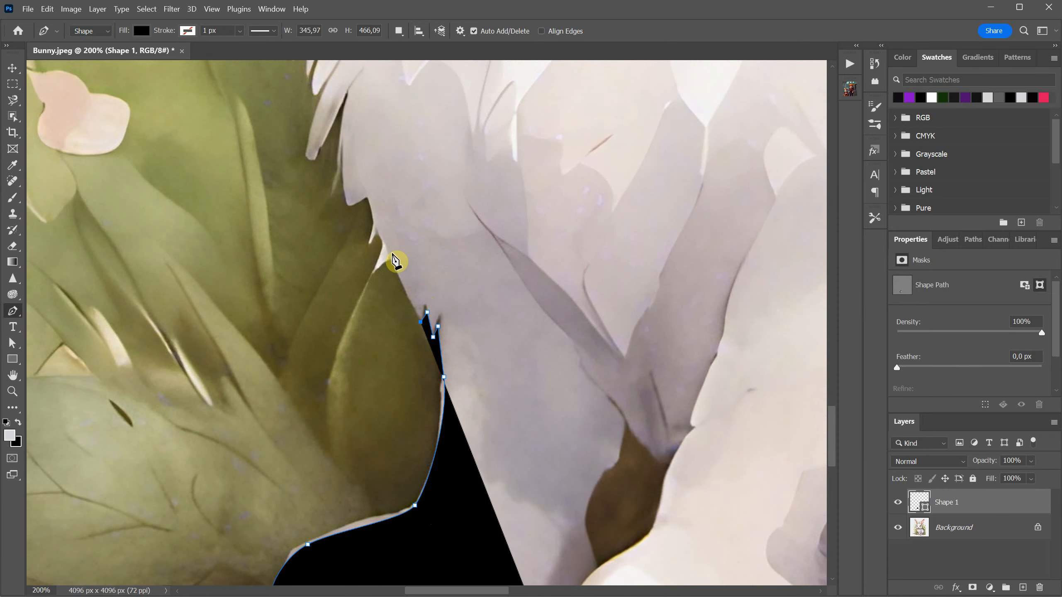
{"action": "left_click_drag", "start_coordinate": [389, 250], "coordinate": [373, 214]}
{"action": "left_click", "coordinate": [369, 200]}
{"action": "left_click", "coordinate": [351, 207]}
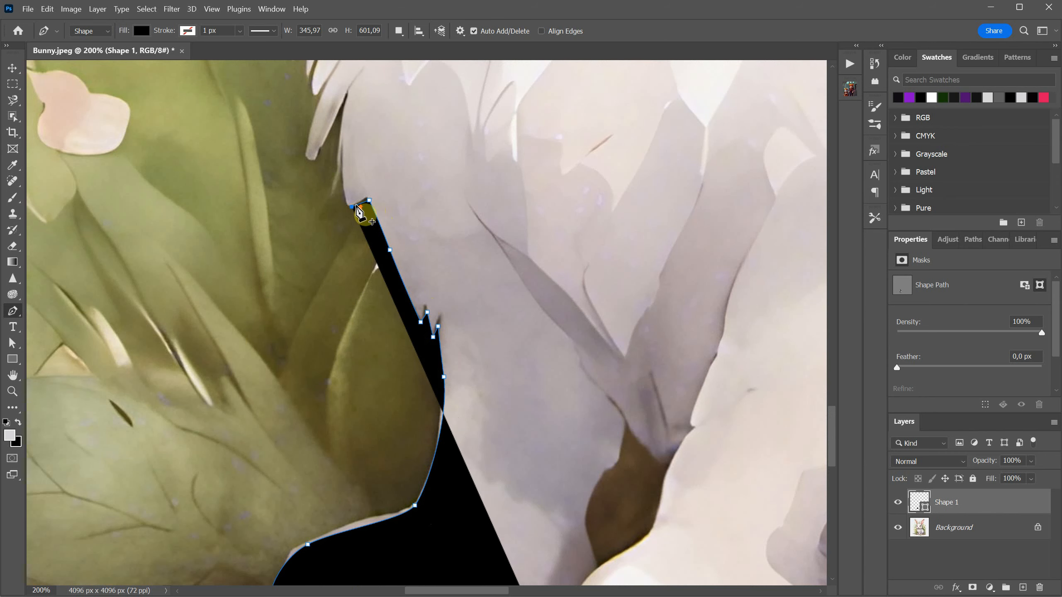
Trace the lowest chest tuft up to its inner notch and down to the tip of the adjacent fur strand, redoing a misplaced curve
{"action": "scroll", "coordinate": [362, 215], "scroll_direction": "up", "scroll_amount": 2}
{"action": "scroll", "coordinate": [362, 215], "scroll_direction": "up", "scroll_amount": 2}
{"action": "left_click_drag", "start_coordinate": [350, 274], "coordinate": [362, 247]}
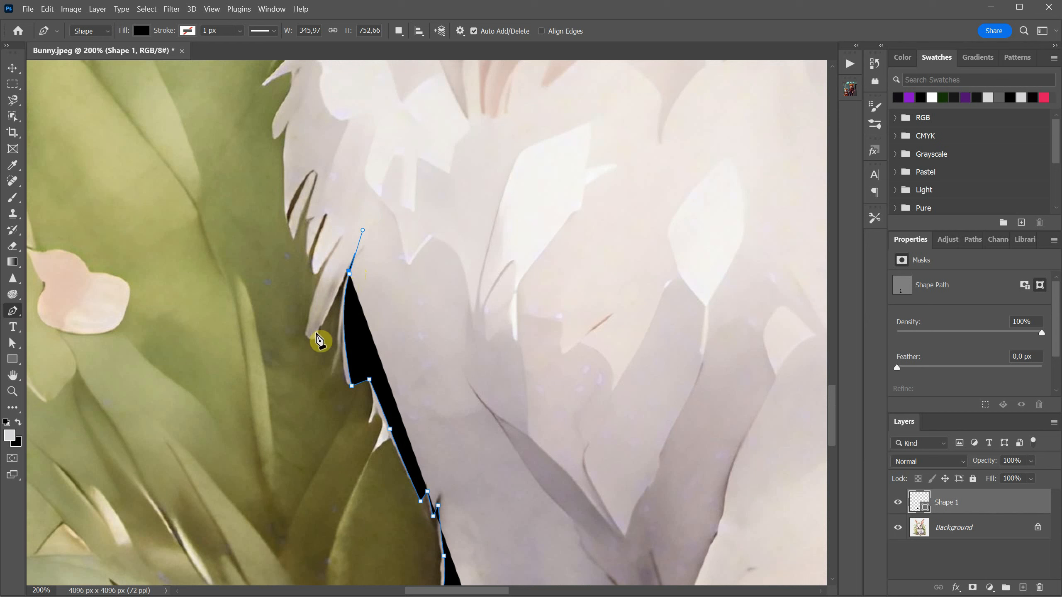
{"action": "key", "text": "ctrl+z"}
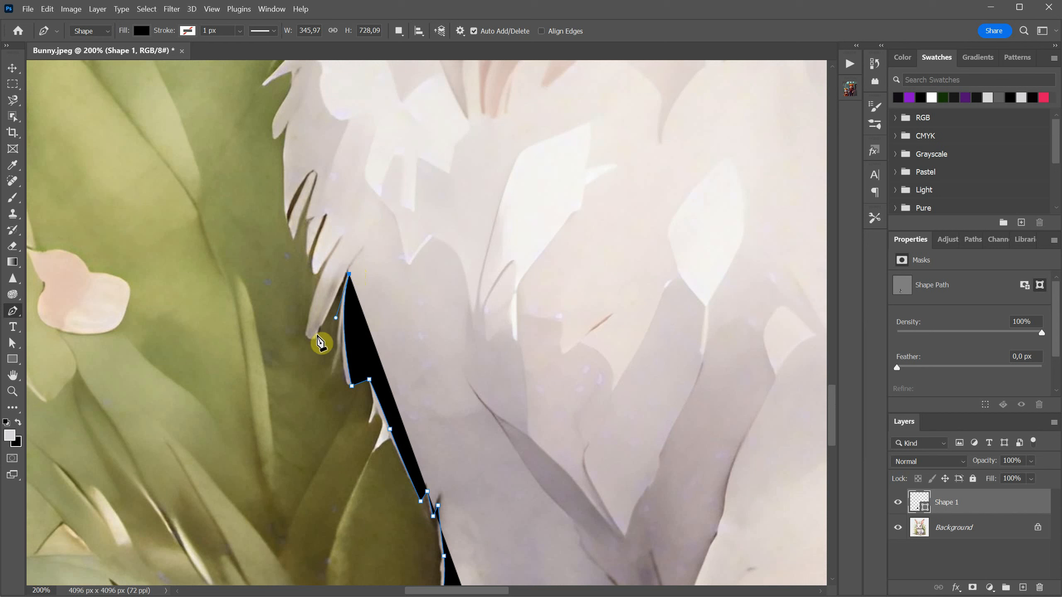
{"action": "left_click_drag", "start_coordinate": [315, 335], "coordinate": [306, 361]}
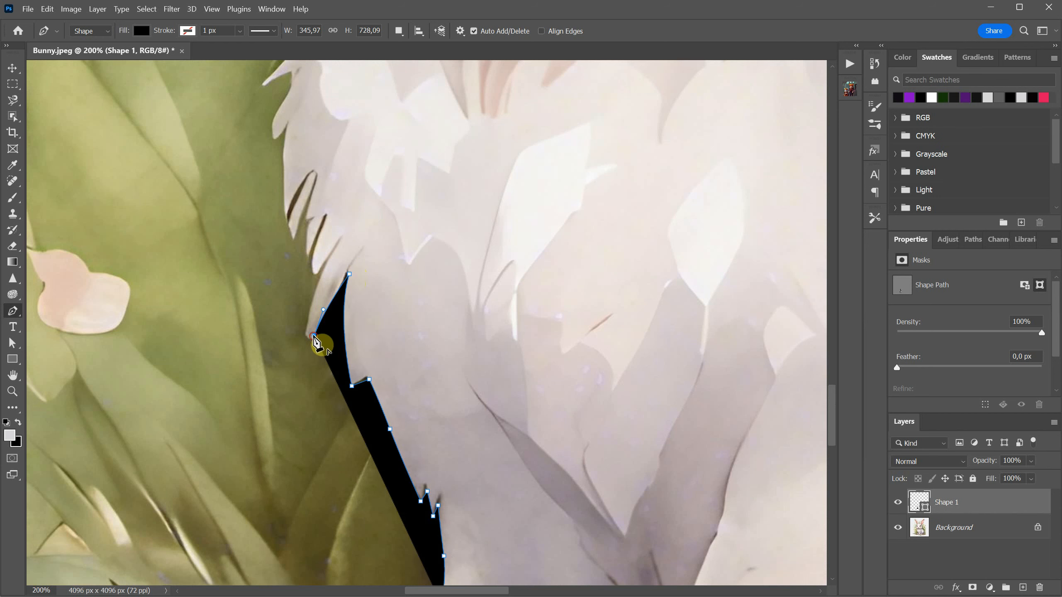
Outline the jagged fur strands on the left side of the bunny's chest with short corner and curve segments
{"action": "left_click_drag", "start_coordinate": [337, 251], "coordinate": [357, 209]}
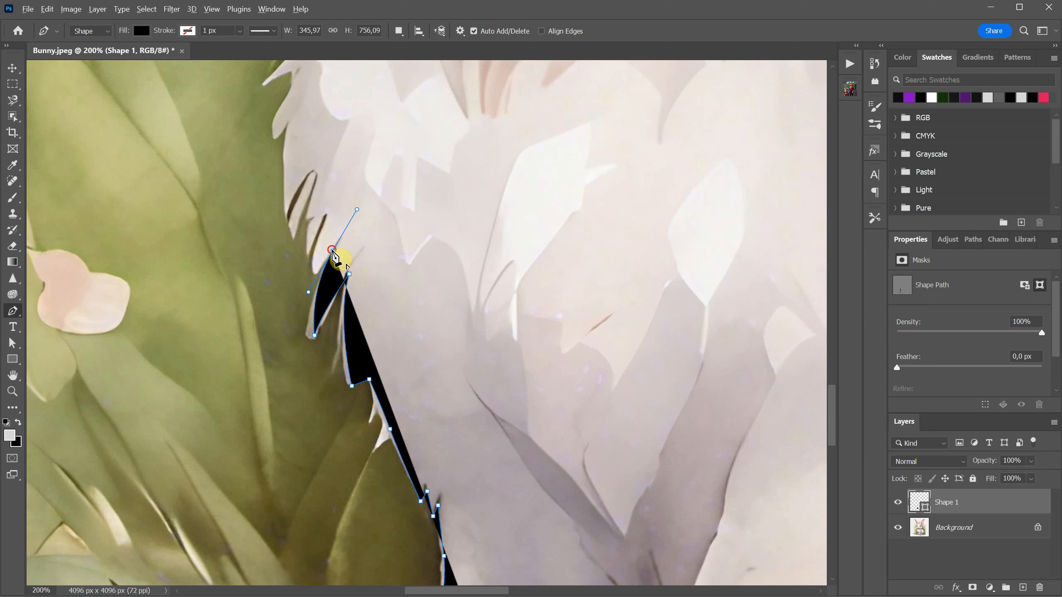
{"action": "left_click", "coordinate": [317, 259]}
{"action": "left_click", "coordinate": [327, 219]}
{"action": "left_click", "coordinate": [311, 222]}
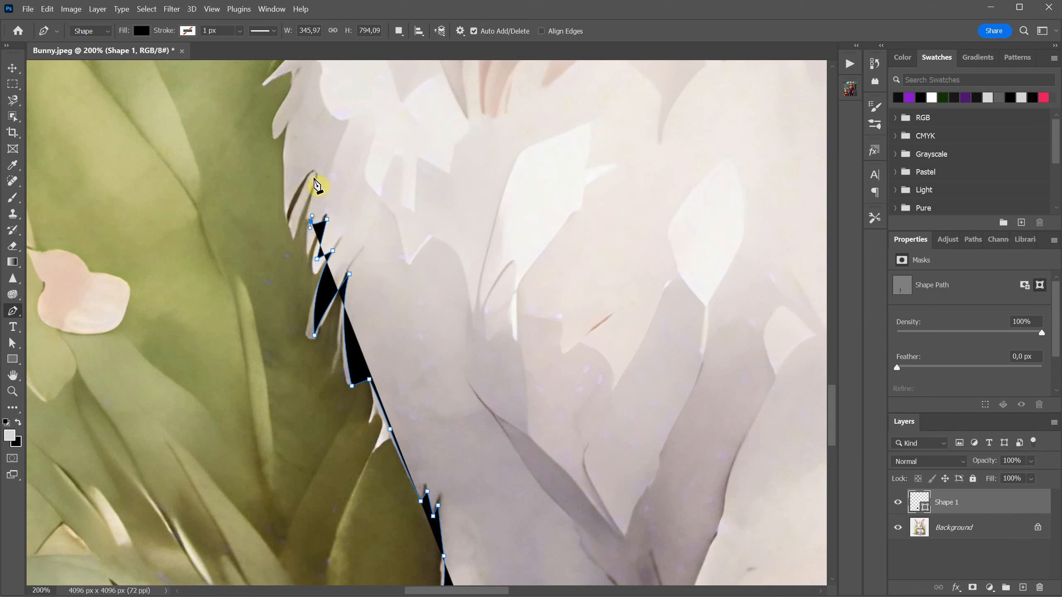
{"action": "left_click", "coordinate": [314, 168]}
{"action": "left_click_drag", "start_coordinate": [284, 203], "coordinate": [276, 217]}
Run the path smoothly up the left side of the upper chest, leaving the thin outer fur tips outside it
{"action": "scroll", "coordinate": [347, 194], "scroll_direction": "up", "scroll_amount": 3}
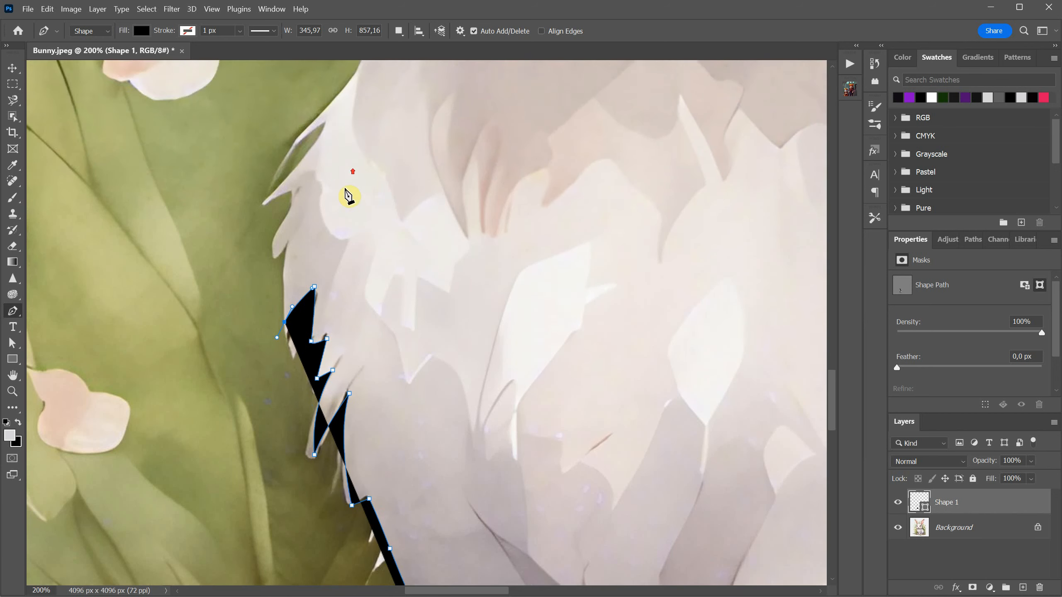
{"action": "scroll", "coordinate": [350, 196], "scroll_direction": "up", "scroll_amount": 4}
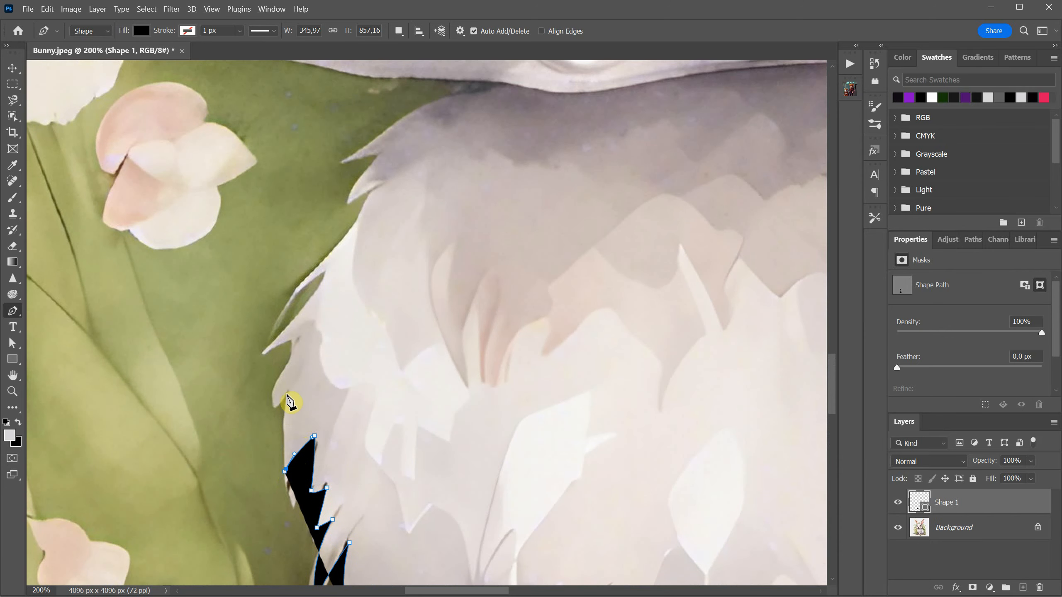
{"action": "left_click", "coordinate": [289, 388]}
{"action": "left_click", "coordinate": [297, 330]}
{"action": "left_click", "coordinate": [305, 300]}
{"action": "left_click_drag", "start_coordinate": [328, 271], "coordinate": [352, 243]}
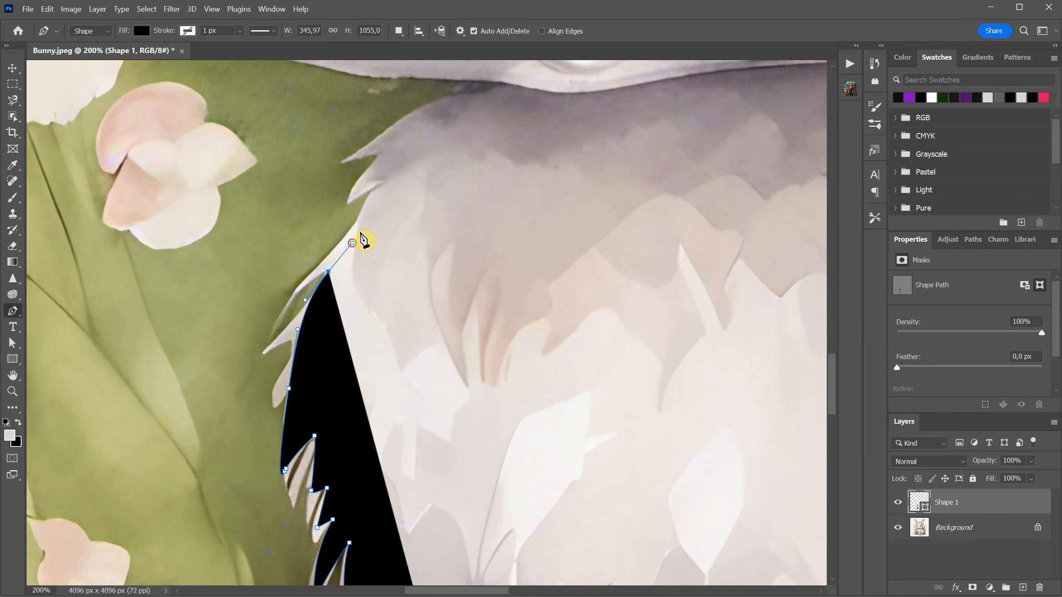
{"action": "left_click", "coordinate": [363, 222]}
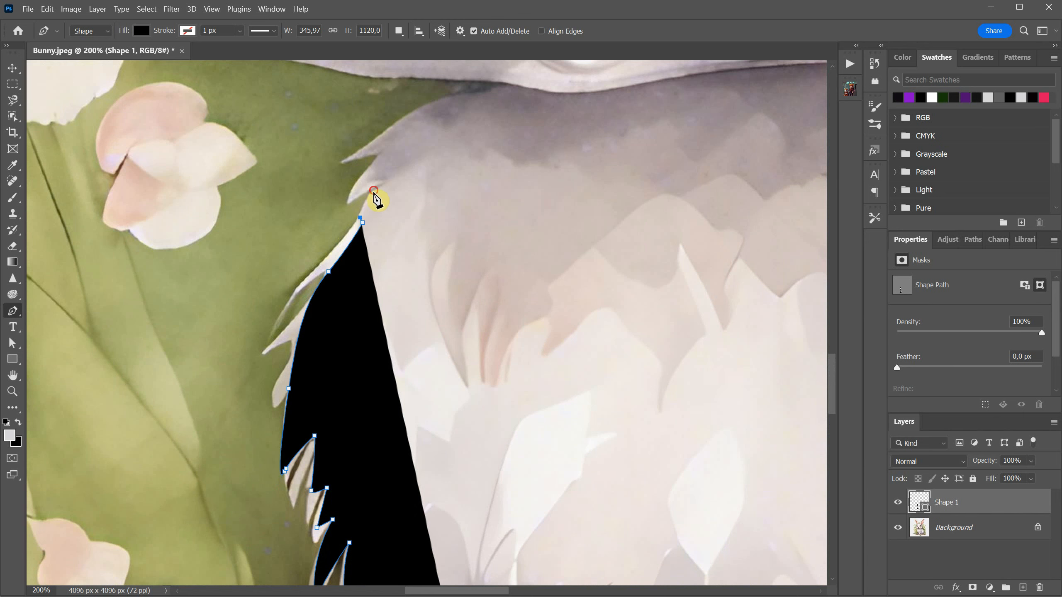
Trace the two pointed fur tufts on the bunny's shoulder and curve the path up to the chin
{"action": "left_click_drag", "start_coordinate": [374, 191], "coordinate": [355, 203]}
{"action": "left_click", "coordinate": [347, 204]}
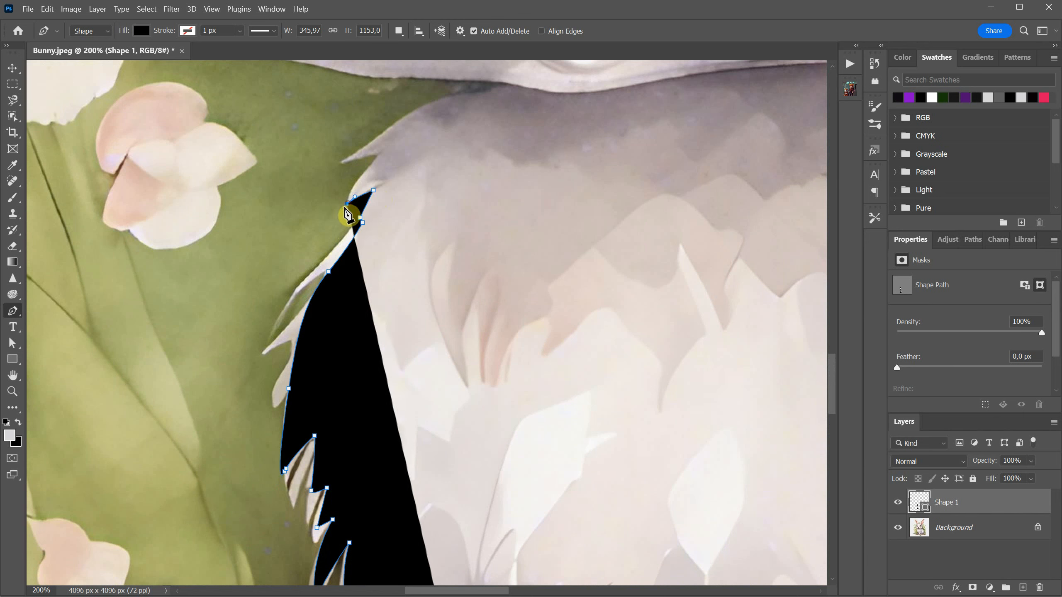
{"action": "left_click_drag", "start_coordinate": [382, 157], "coordinate": [337, 168]}
{"action": "left_click", "coordinate": [382, 157], "text": "alt"}
{"action": "scroll", "coordinate": [363, 173], "scroll_direction": "up", "scroll_amount": 4}
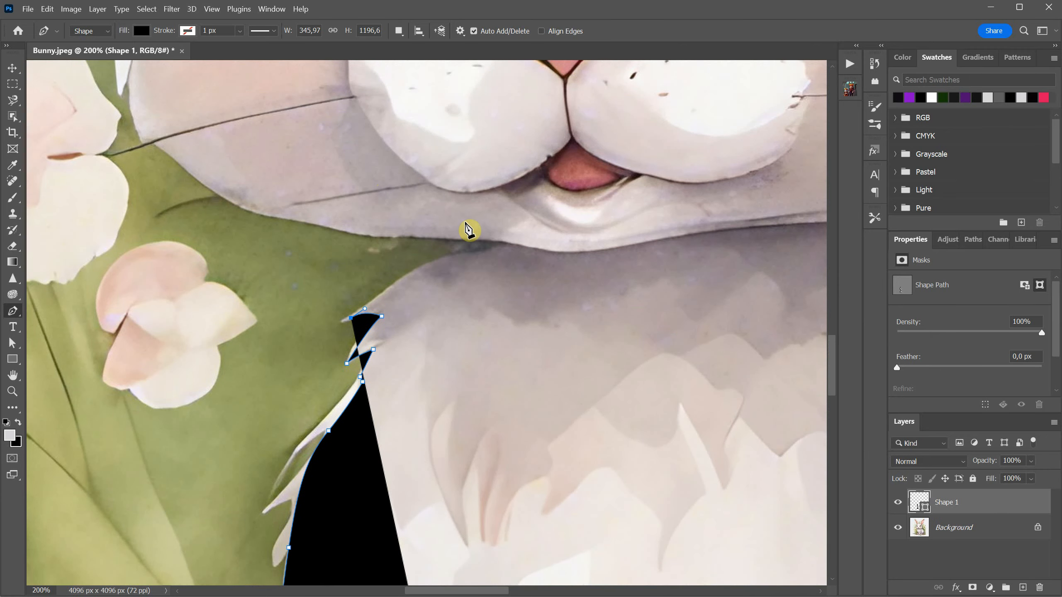
{"action": "left_click_drag", "start_coordinate": [456, 258], "coordinate": [488, 258]}
{"action": "left_click", "coordinate": [501, 249]}
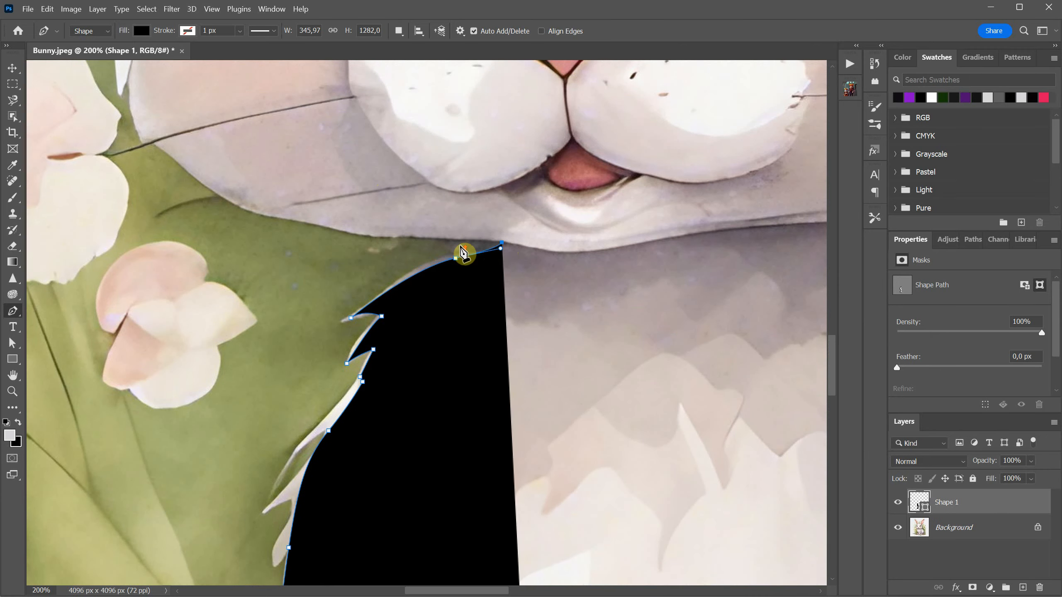
Trace the lower edge of the bunny's jaw from the chin outward with curved segments
{"action": "scroll", "coordinate": [456, 259], "scroll_direction": "up", "scroll_amount": 3}
{"action": "left_click_drag", "start_coordinate": [416, 347], "coordinate": [372, 346]}
{"action": "left_click_drag", "start_coordinate": [251, 317], "coordinate": [203, 298]}
Continue the path from the jaw around the lower left cheek up to the widest point of the cheek
{"action": "scroll", "coordinate": [166, 268], "scroll_direction": "up", "scroll_amount": 3}
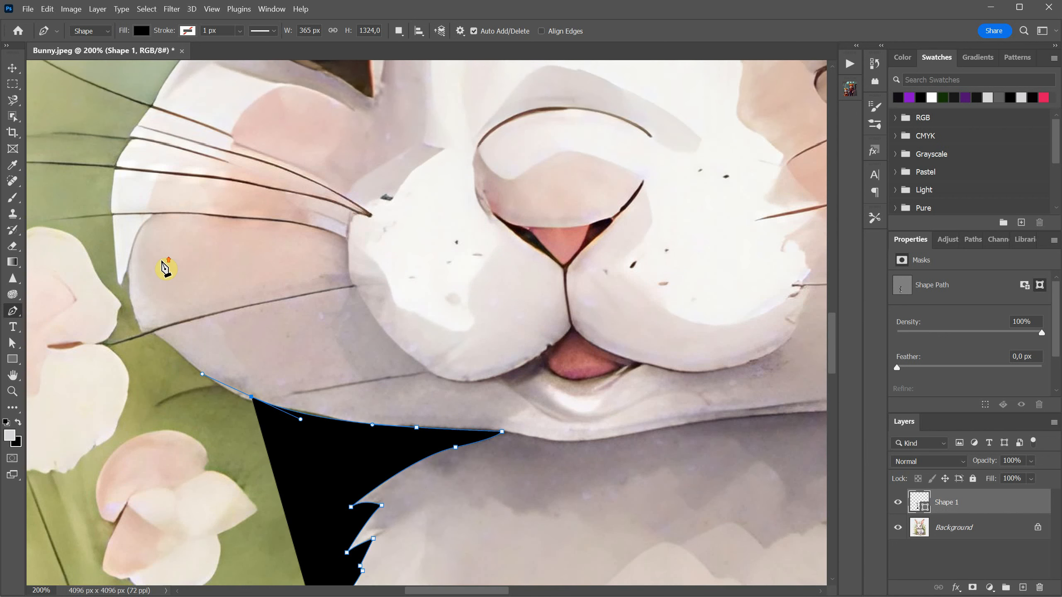
{"action": "left_click", "coordinate": [153, 382]}
{"action": "left_click", "coordinate": [126, 317]}
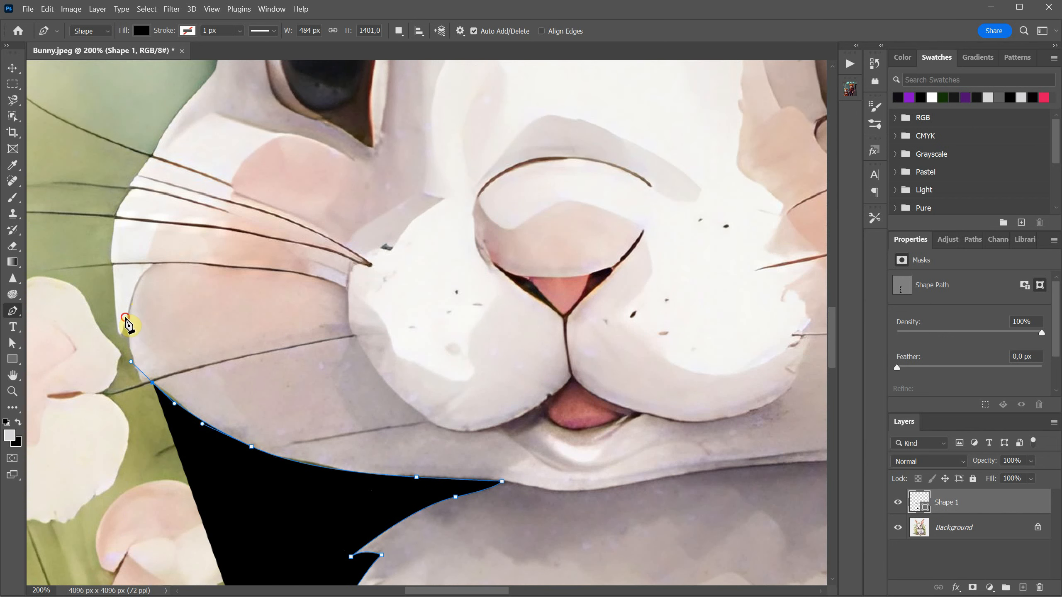
{"action": "left_click_drag", "start_coordinate": [111, 263], "coordinate": [113, 250]}
Trace the upper left cheek and the side of the face beside the eye up to the brow
{"action": "scroll", "coordinate": [113, 250], "scroll_direction": "up", "scroll_amount": 3}
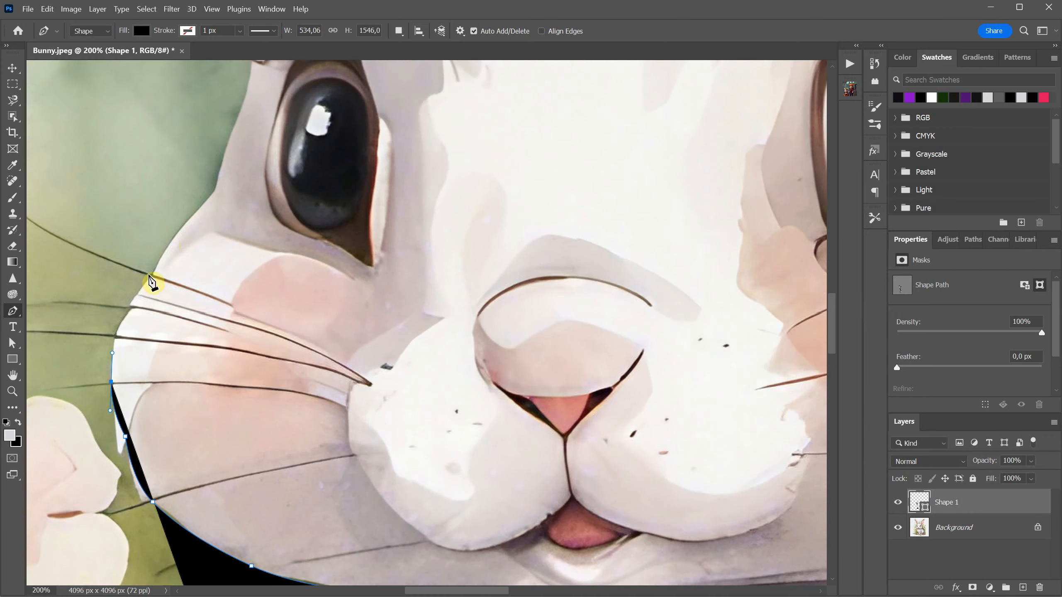
{"action": "left_click_drag", "start_coordinate": [145, 289], "coordinate": [169, 250]}
{"action": "left_click_drag", "start_coordinate": [195, 216], "coordinate": [216, 191]}
{"action": "scroll", "coordinate": [215, 191], "scroll_direction": "up", "scroll_amount": 3}
{"action": "left_click", "coordinate": [219, 298]}
{"action": "scroll", "coordinate": [249, 226], "scroll_direction": "up", "scroll_amount": 3}
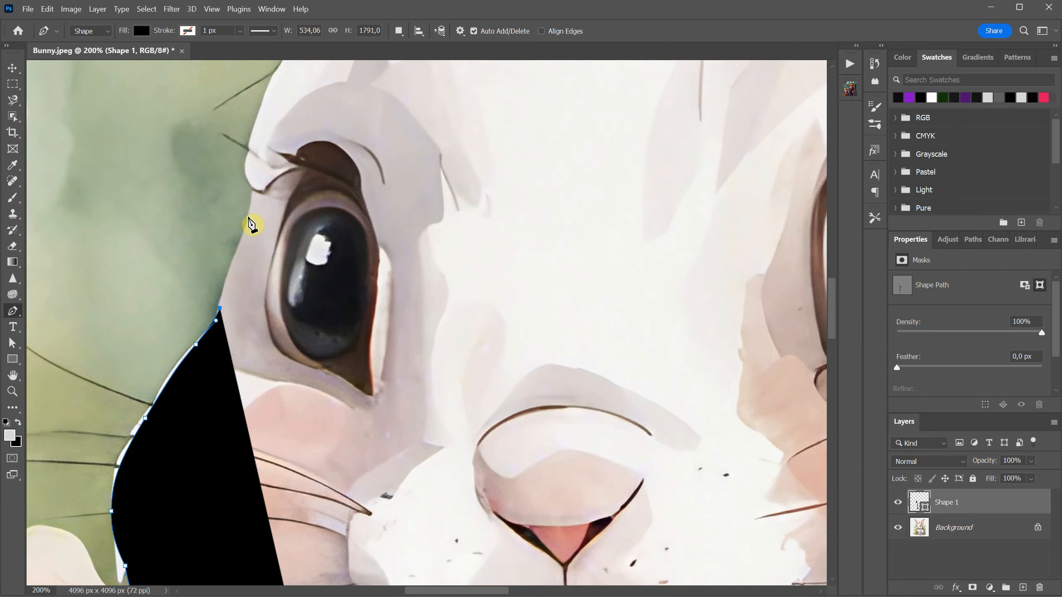
{"action": "left_click", "coordinate": [254, 280]}
Curve the path around the left brow and along the forehead to the base of the left ear
{"action": "scroll", "coordinate": [254, 280], "scroll_direction": "up", "scroll_amount": 3}
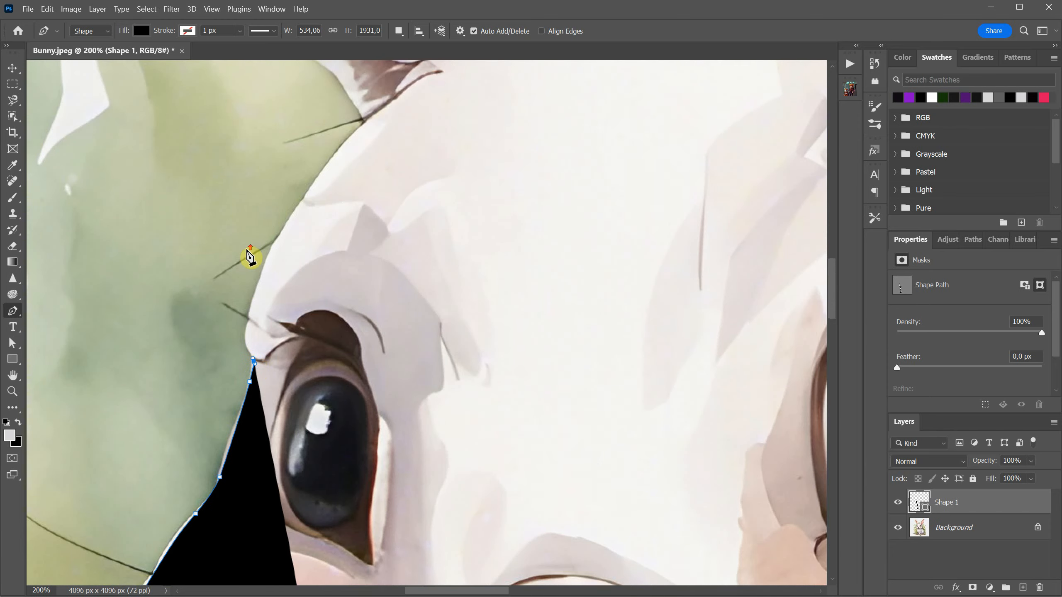
{"action": "scroll", "coordinate": [263, 290], "scroll_direction": "up", "scroll_amount": 4}
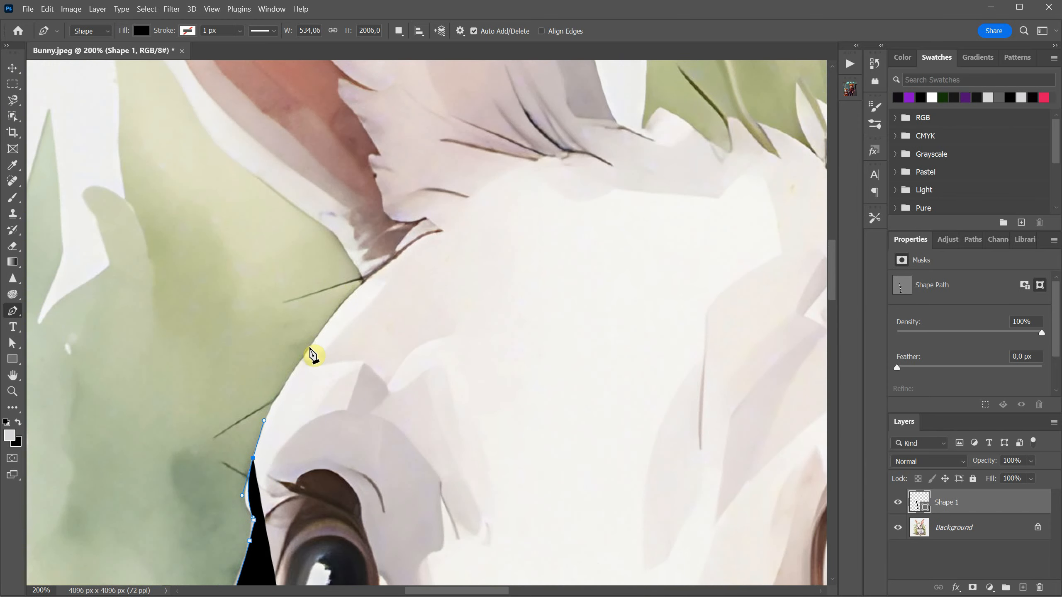
{"action": "left_click_drag", "start_coordinate": [311, 346], "coordinate": [342, 312]}
{"action": "left_click", "coordinate": [363, 280]}
{"action": "scroll", "coordinate": [366, 283], "scroll_direction": "up", "scroll_amount": 5}
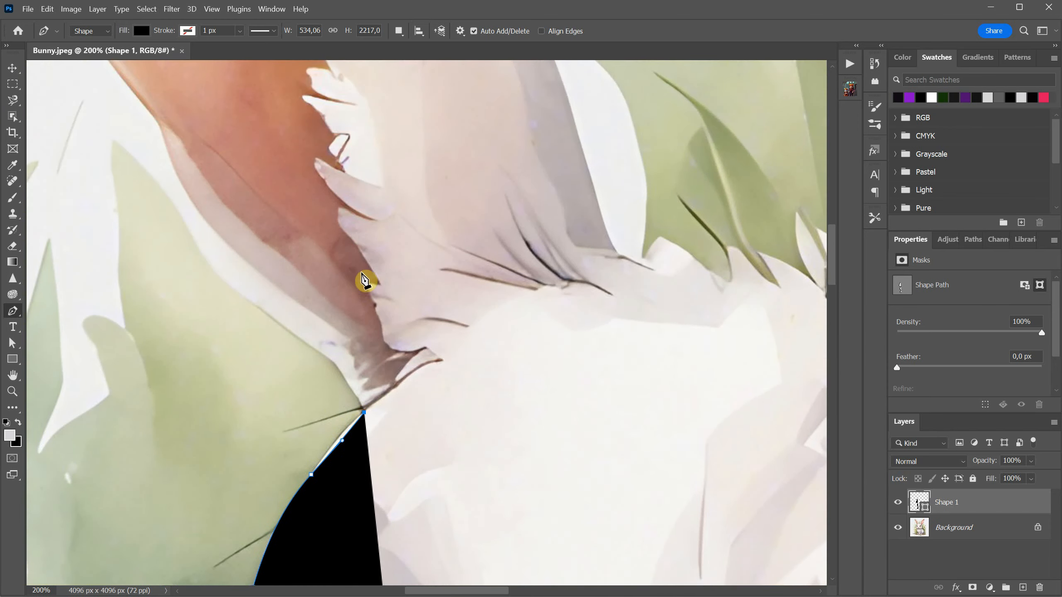
{"action": "left_click_drag", "start_coordinate": [303, 364], "coordinate": [262, 339]}
{"action": "scroll", "coordinate": [251, 328], "scroll_direction": "up", "scroll_amount": 2}
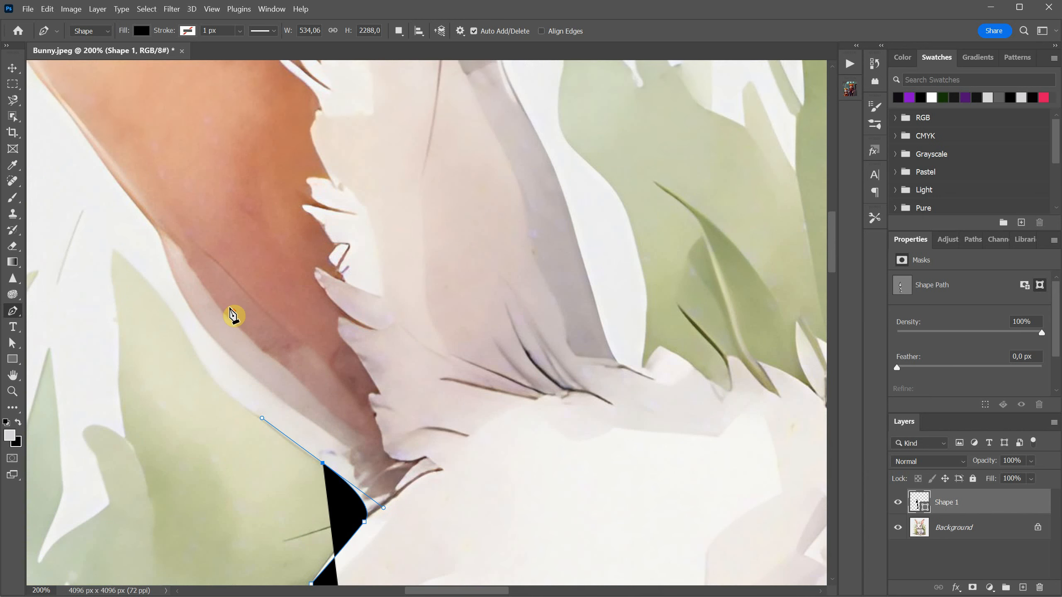
{"action": "key", "text": "ctrl+minus"}
{"action": "key", "text": "ctrl+minus"}
{"action": "key", "text": "ctrl+minus"}
{"action": "scroll", "coordinate": [462, 276], "scroll_direction": "up", "scroll_amount": 3}
{"action": "key", "text": "ctrl+plus"}
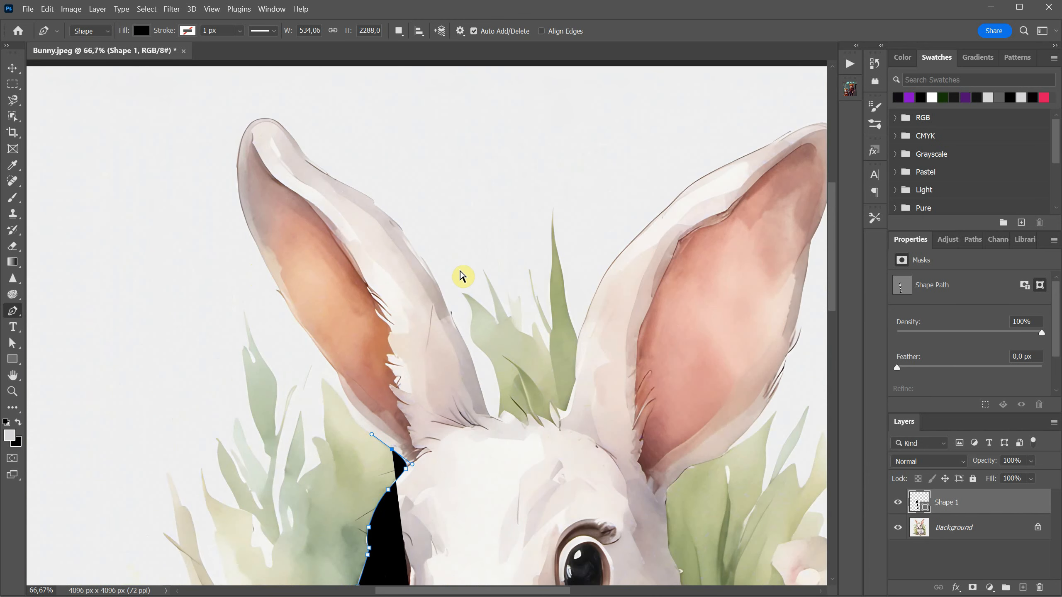
{"action": "scroll", "coordinate": [396, 408], "scroll_direction": "down", "scroll_amount": 3}
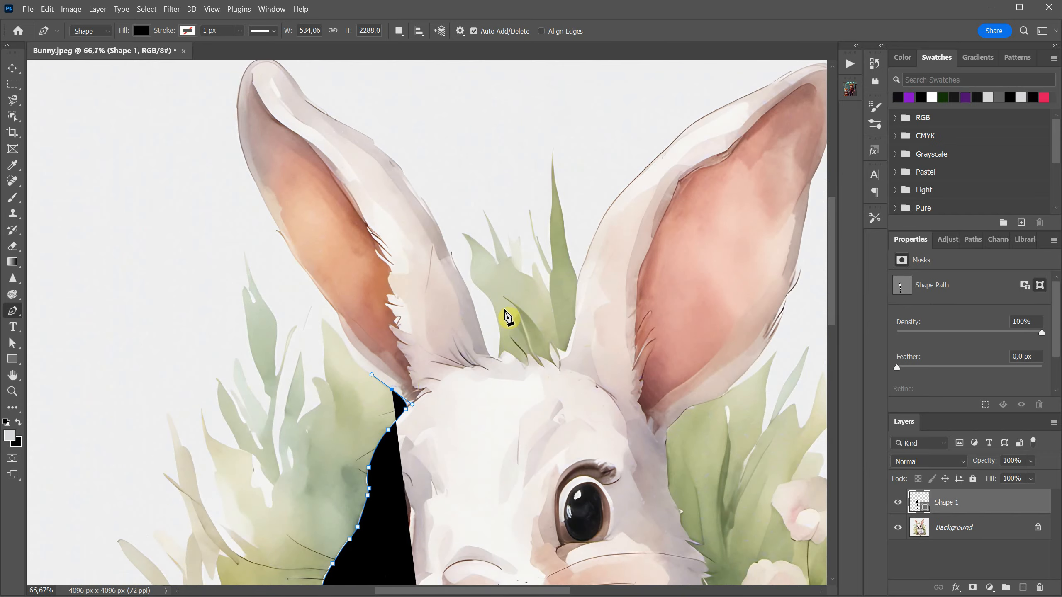
{"action": "key", "text": "ctrl+plus"}
{"action": "key", "text": "ctrl+z"}
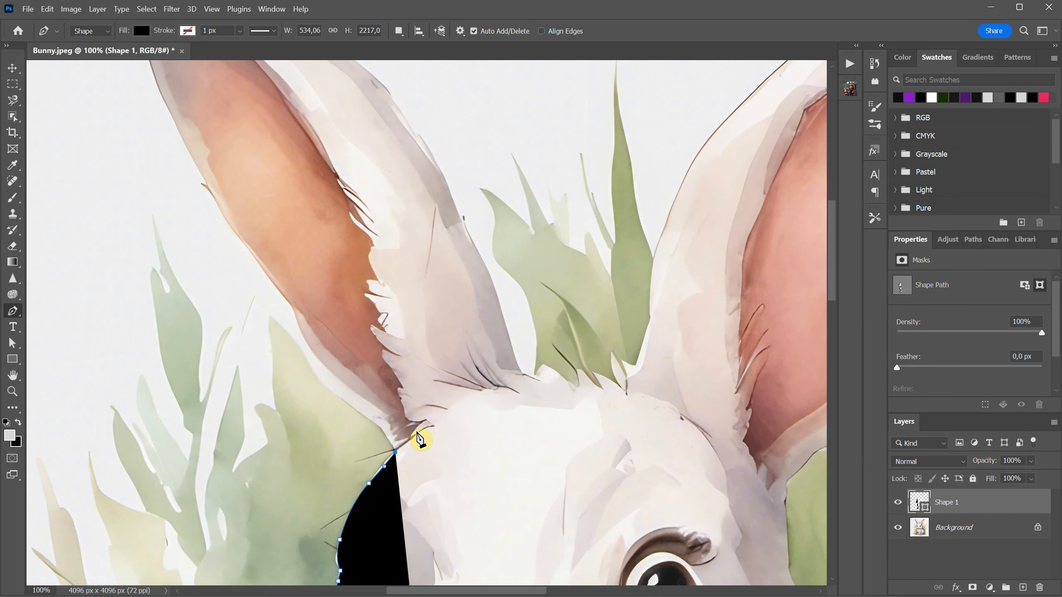
Trace the outer edge of the left ear from its fold at the forehead up to the rounded tip
{"action": "left_click", "coordinate": [412, 427]}
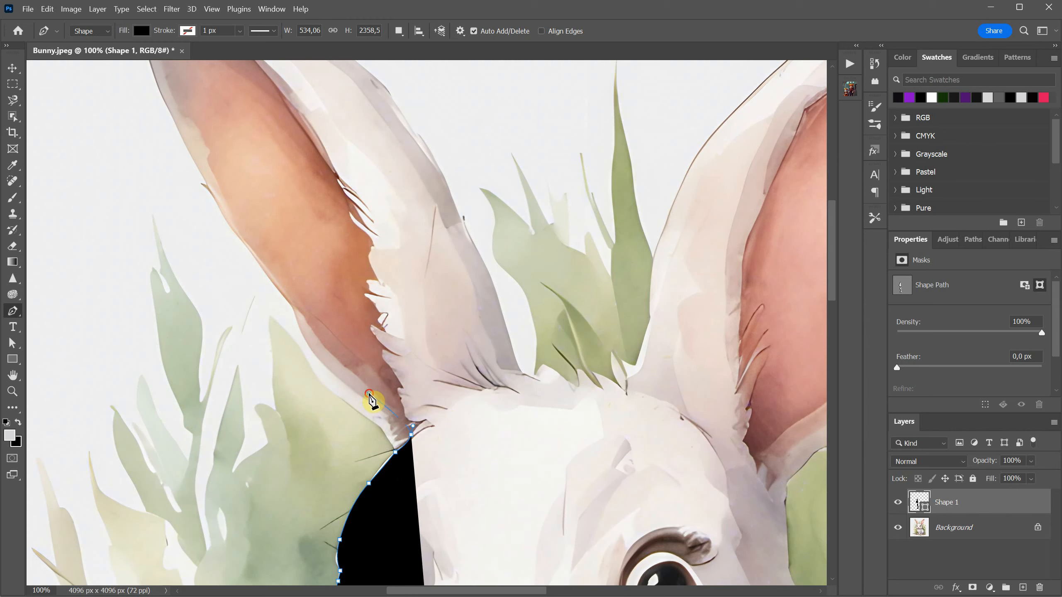
{"action": "left_click_drag", "start_coordinate": [369, 393], "coordinate": [334, 363]}
{"action": "left_click_drag", "start_coordinate": [284, 295], "coordinate": [264, 272]}
{"action": "left_click_drag", "start_coordinate": [244, 181], "coordinate": [344, 369]}
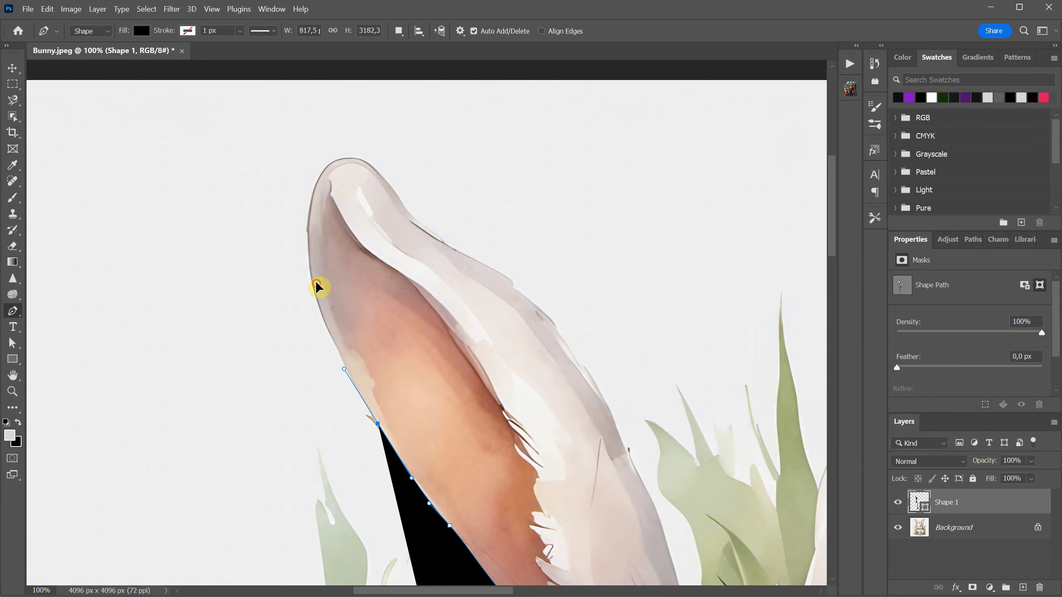
{"action": "left_click_drag", "start_coordinate": [317, 285], "coordinate": [307, 235]}
{"action": "left_click_drag", "start_coordinate": [319, 178], "coordinate": [328, 158]}
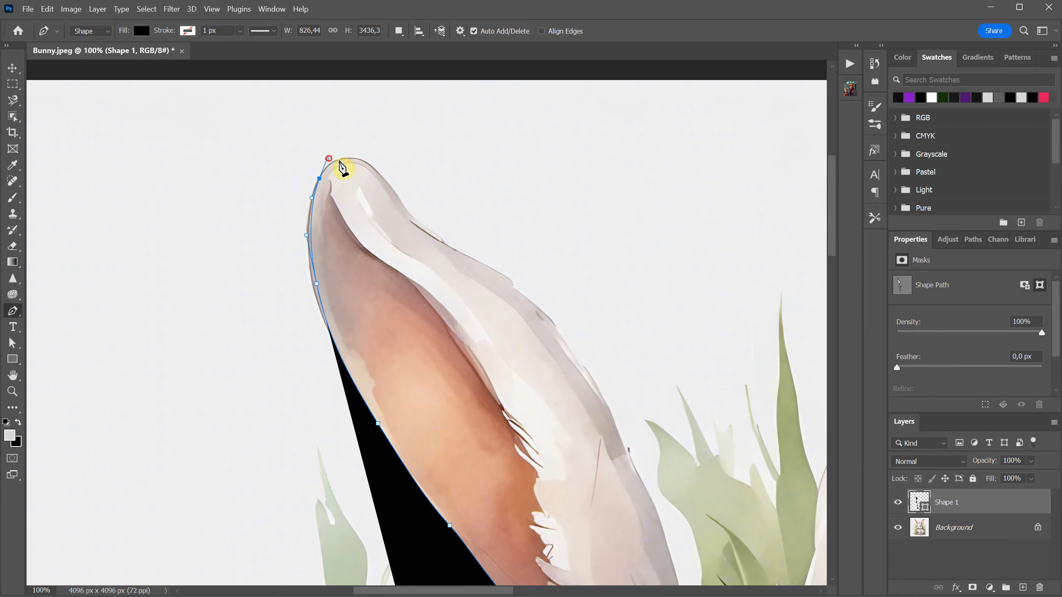
Bring the path over the left ear's tip and down its inner edge to the top of the head
{"action": "left_click_drag", "start_coordinate": [419, 226], "coordinate": [436, 243]}
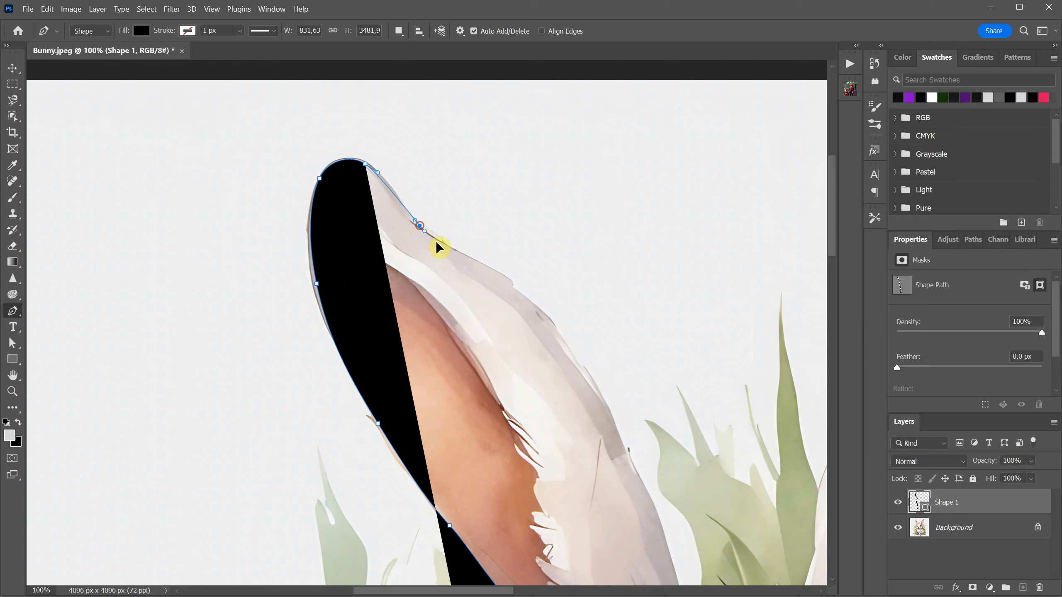
{"action": "left_click_drag", "start_coordinate": [509, 283], "coordinate": [531, 305]}
{"action": "left_click_drag", "start_coordinate": [590, 382], "coordinate": [615, 420]}
{"action": "left_click_drag", "start_coordinate": [637, 481], "coordinate": [513, 138]}
{"action": "left_click_drag", "start_coordinate": [518, 236], "coordinate": [528, 267]}
{"action": "left_click_drag", "start_coordinate": [538, 293], "coordinate": [539, 295]}
Outline the pointed fur tufts between the two ears with short segments, replacing the misplaced points
{"action": "left_click_drag", "start_coordinate": [558, 296], "coordinate": [605, 297]}
{"action": "left_click", "coordinate": [560, 285]}
{"action": "left_click", "coordinate": [585, 306], "text": "alt"}
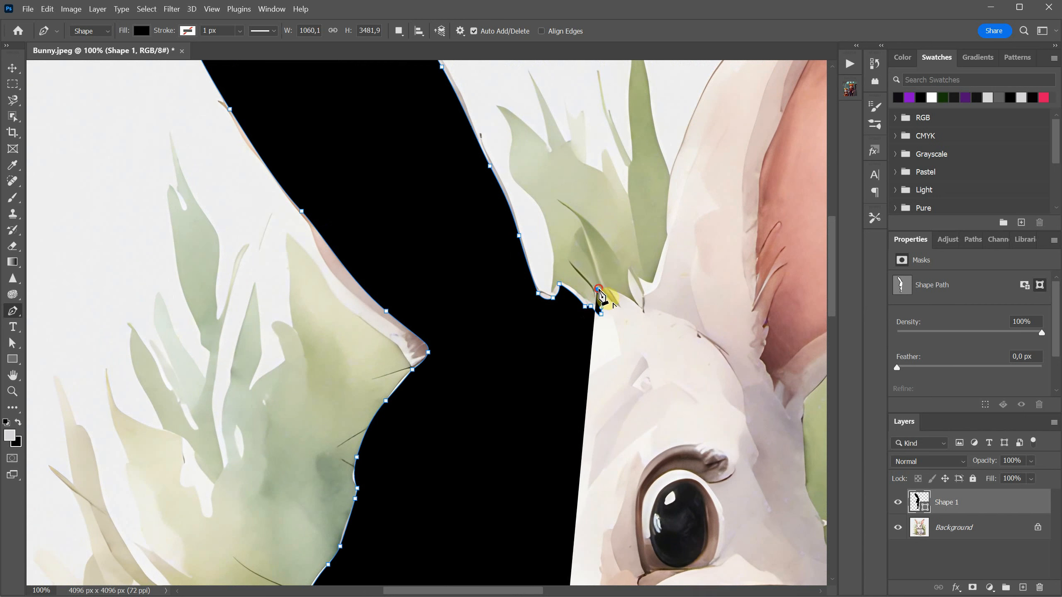
{"action": "left_click", "coordinate": [621, 322]}
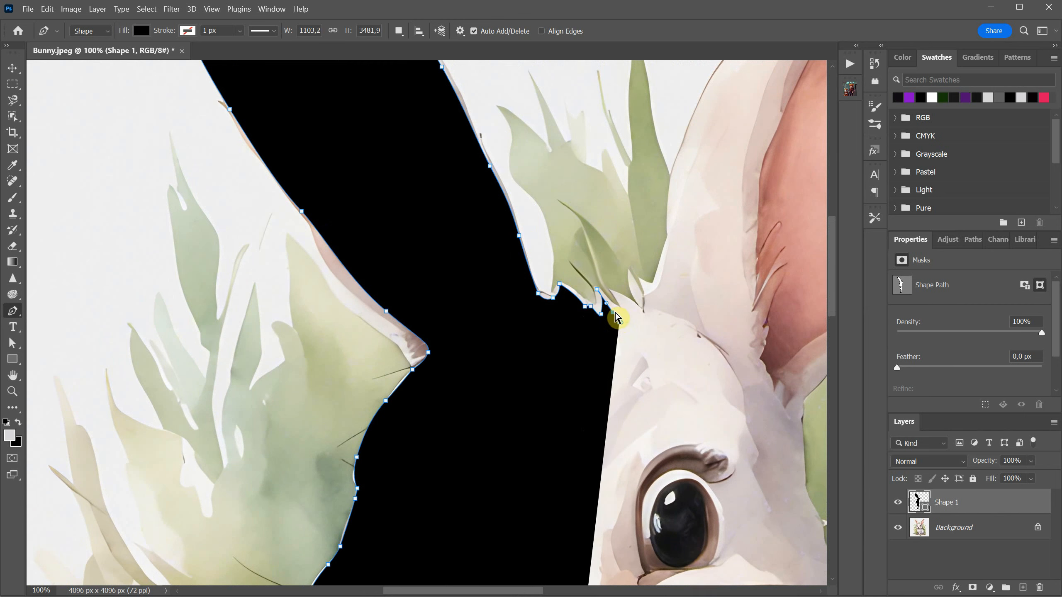
{"action": "key", "text": "ctrl+z"}
{"action": "key", "text": "ctrl+z"}
{"action": "left_click_drag", "start_coordinate": [630, 331], "coordinate": [627, 324]}
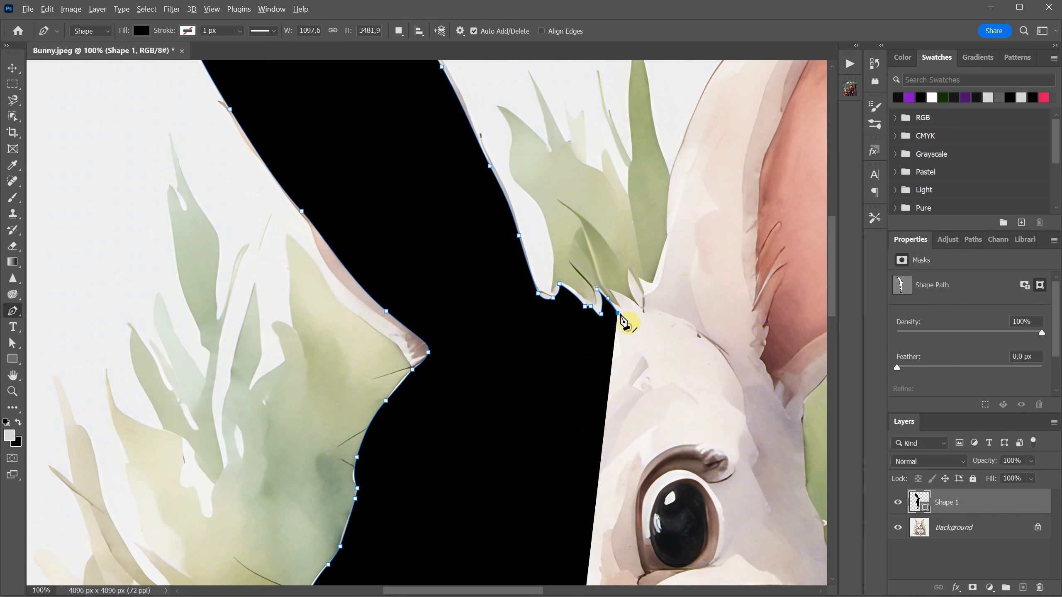
{"action": "left_click", "coordinate": [622, 302]}
{"action": "left_click", "coordinate": [658, 287]}
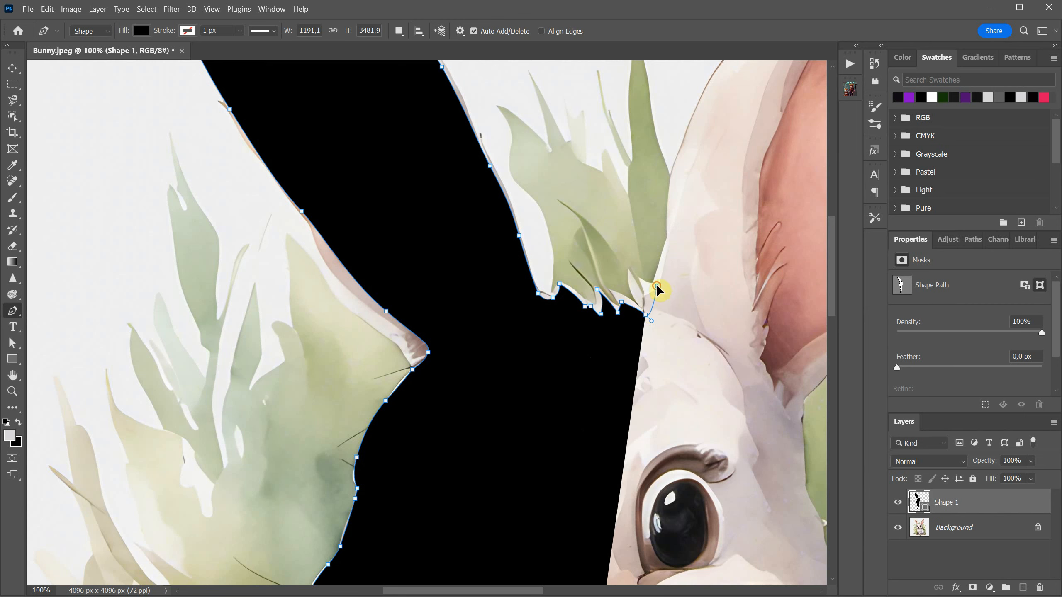
Trace the inner edge of the right ear from the head up to its tip with long curved segments
{"action": "scroll", "coordinate": [612, 247], "scroll_direction": "right", "scroll_amount": 7}
{"action": "scroll", "coordinate": [612, 247], "scroll_direction": "up", "scroll_amount": 5}
{"action": "left_click_drag", "start_coordinate": [395, 318], "coordinate": [418, 273]}
{"action": "left_click_drag", "start_coordinate": [523, 171], "coordinate": [566, 134]}
{"action": "left_click_drag", "start_coordinate": [629, 108], "coordinate": [666, 88]}
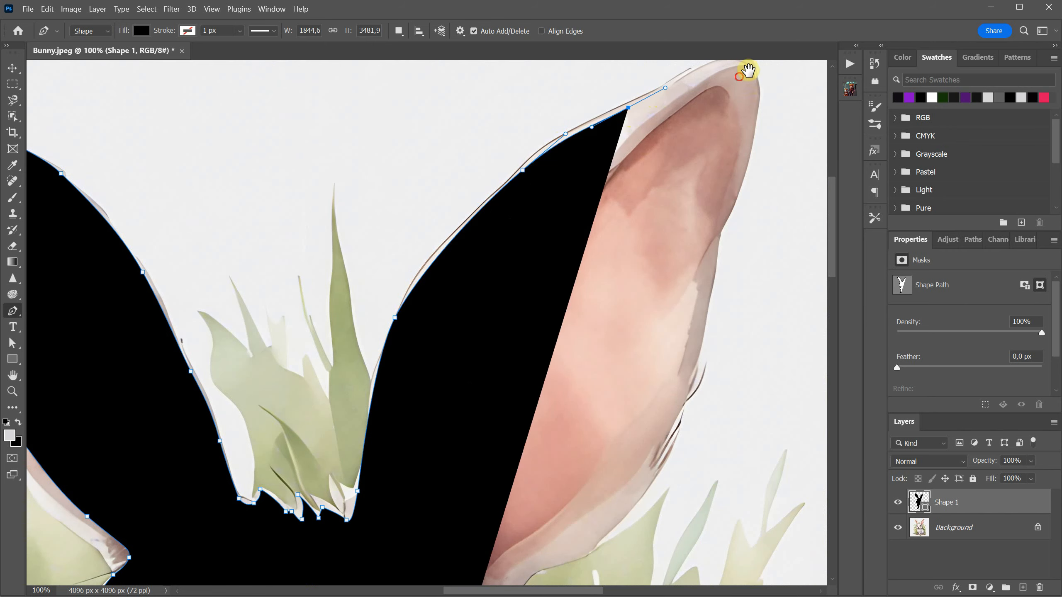
{"action": "left_click_drag", "start_coordinate": [746, 71], "coordinate": [618, 160]}
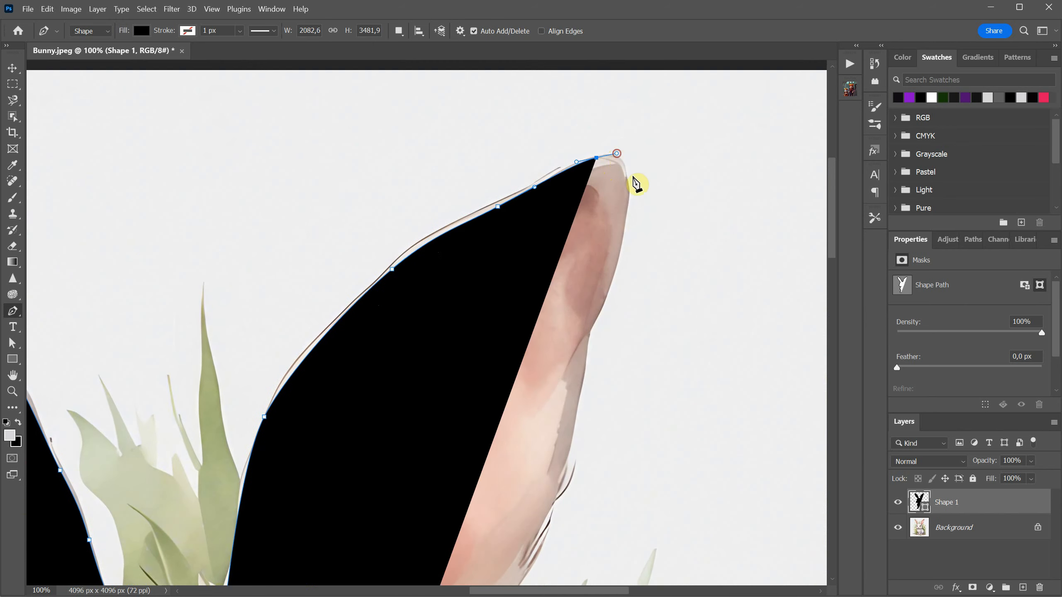
Round the right ear's tip and run the path down its outer edge, leaving the thin stray hairs outside
{"action": "left_click_drag", "start_coordinate": [629, 252], "coordinate": [659, 206]}
{"action": "left_click_drag", "start_coordinate": [655, 137], "coordinate": [657, 161]}
{"action": "left_click_drag", "start_coordinate": [634, 248], "coordinate": [613, 322]}
{"action": "left_click_drag", "start_coordinate": [610, 340], "coordinate": [639, 133]}
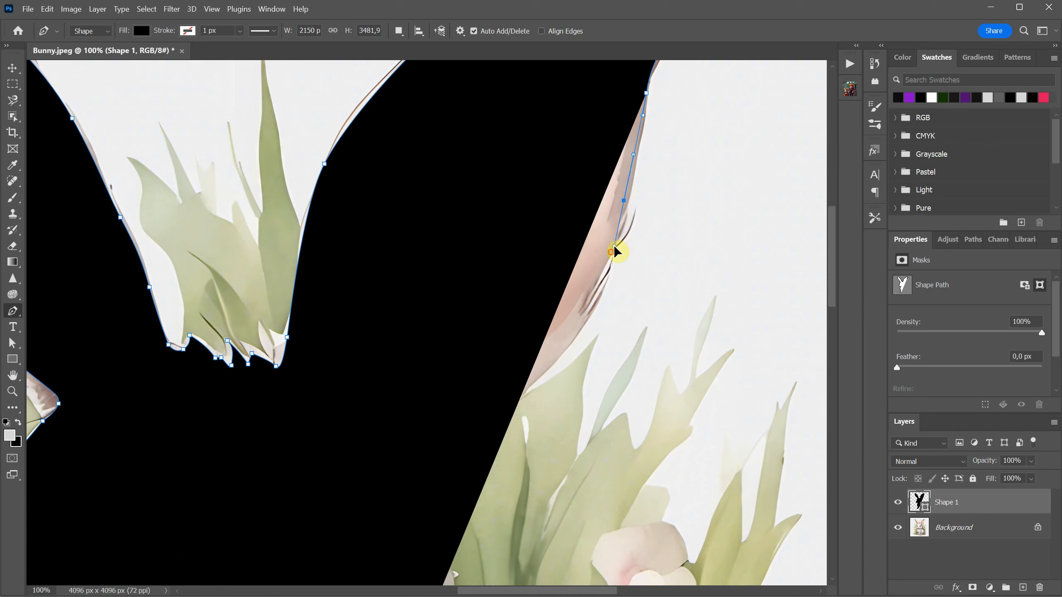
{"action": "left_click_drag", "start_coordinate": [615, 251], "coordinate": [613, 260]}
{"action": "left_click_drag", "start_coordinate": [582, 321], "coordinate": [563, 358]}
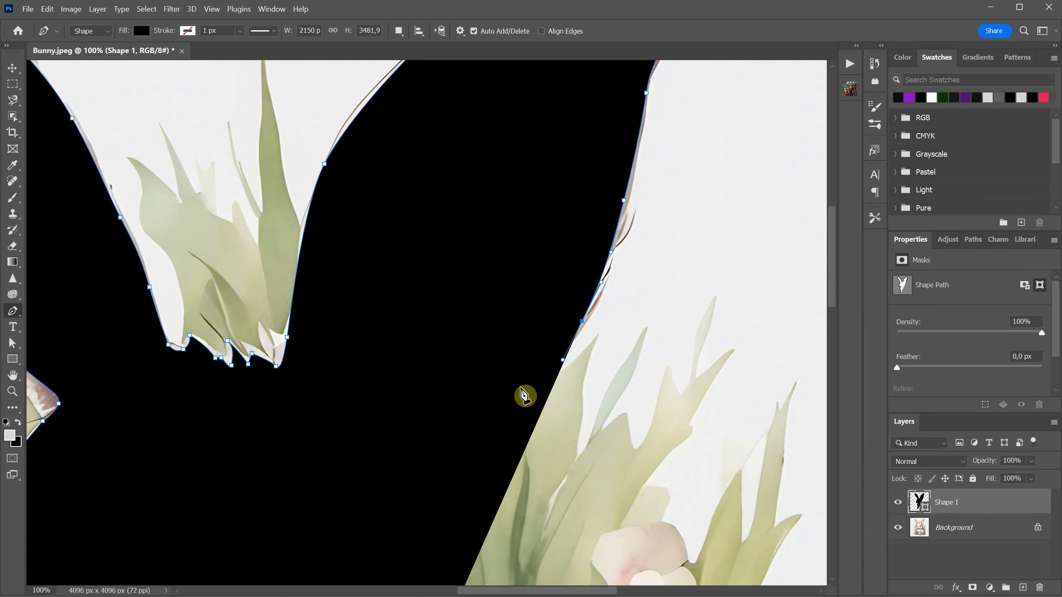
Lower the opacity of the Shape 1 layer to 16% to see the bunny beneath the black fill
{"action": "scroll", "coordinate": [558, 301], "scroll_direction": "down", "scroll_amount": 3}
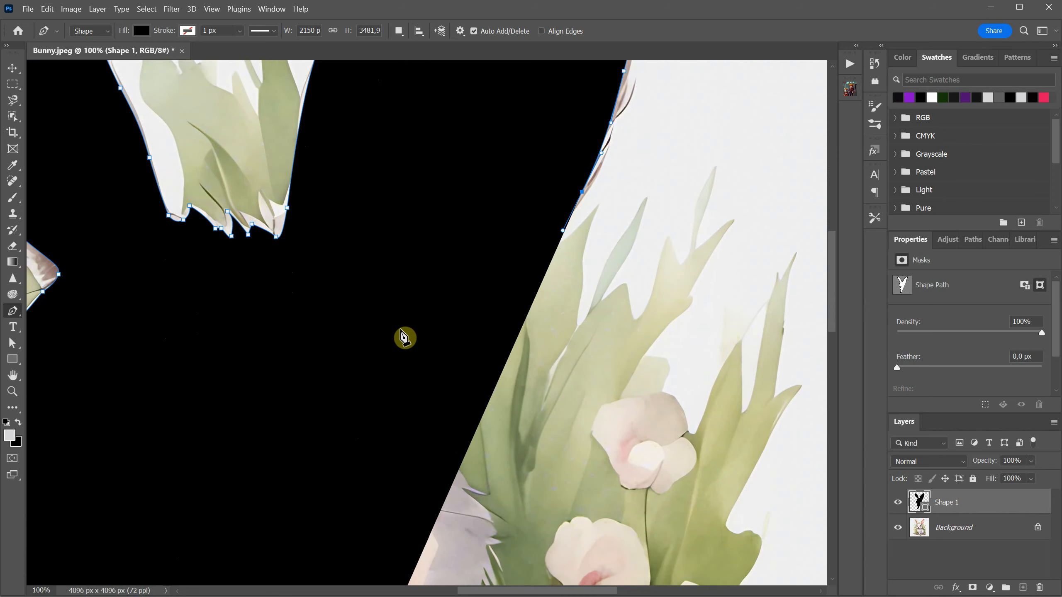
{"action": "left_click", "coordinate": [1031, 461]}
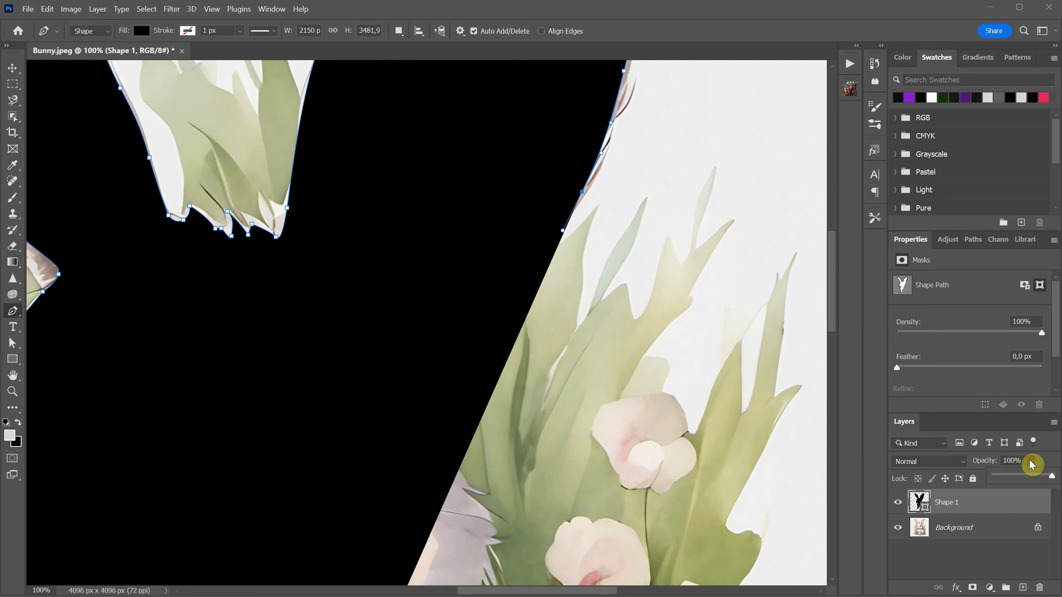
{"action": "left_click_drag", "start_coordinate": [1053, 475], "coordinate": [1005, 487]}
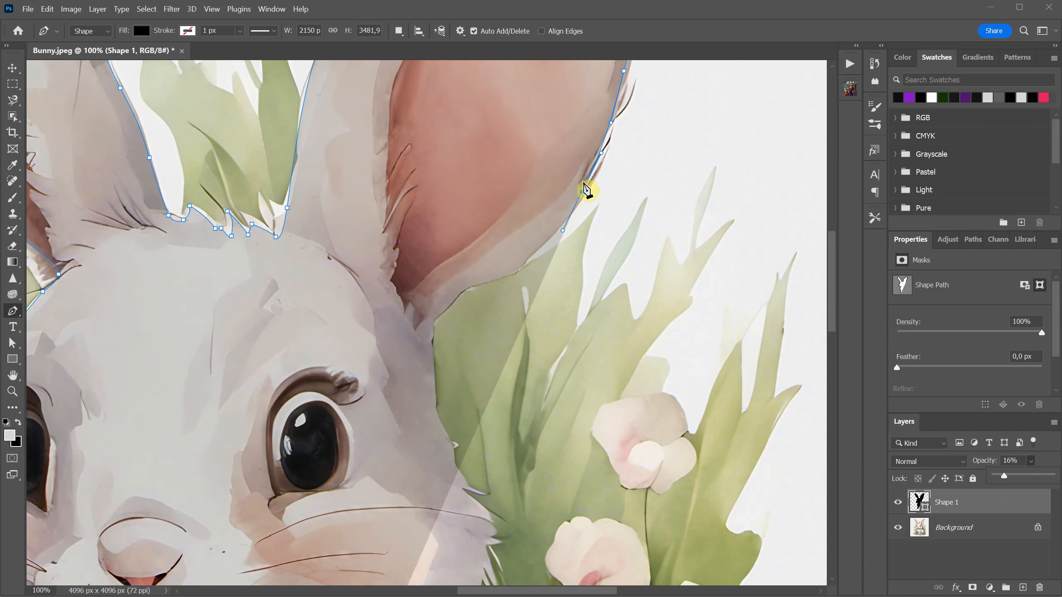
Remove the last anchor's outgoing handle and trace the lower edge of the right ear to where it meets the head
{"action": "left_click", "coordinate": [584, 199]}
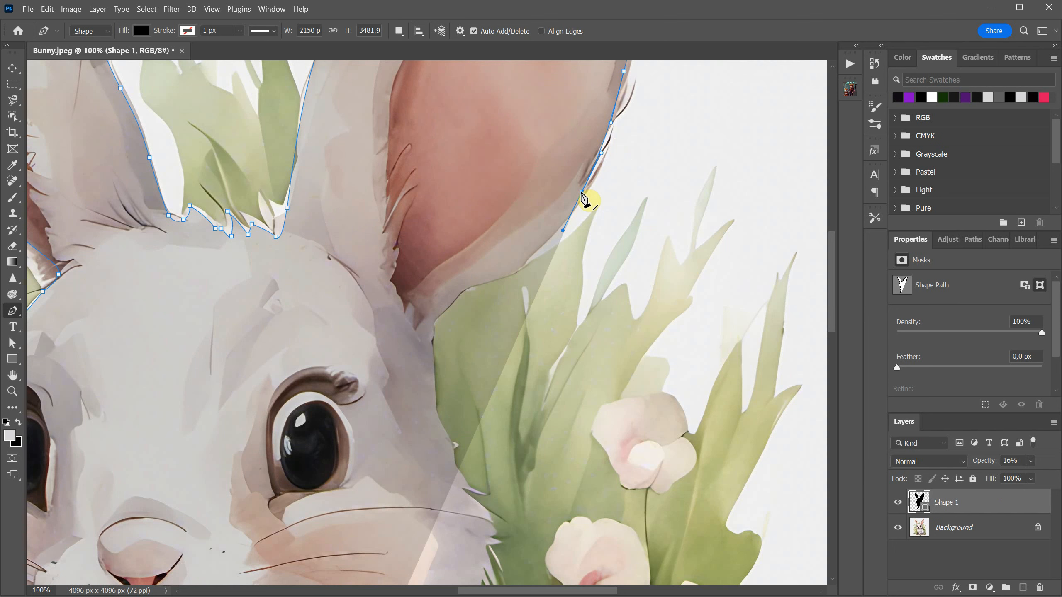
{"action": "left_click", "coordinate": [534, 251]}
{"action": "left_click", "coordinate": [504, 280]}
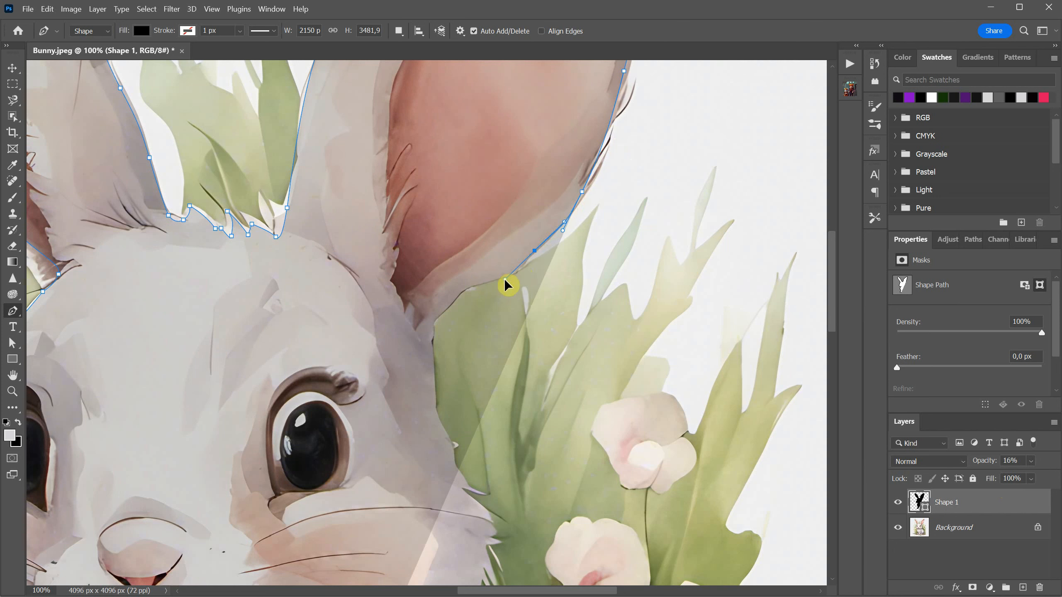
{"action": "left_click", "coordinate": [473, 285]}
{"action": "left_click", "coordinate": [460, 293]}
{"action": "left_click_drag", "start_coordinate": [433, 324], "coordinate": [424, 342]}
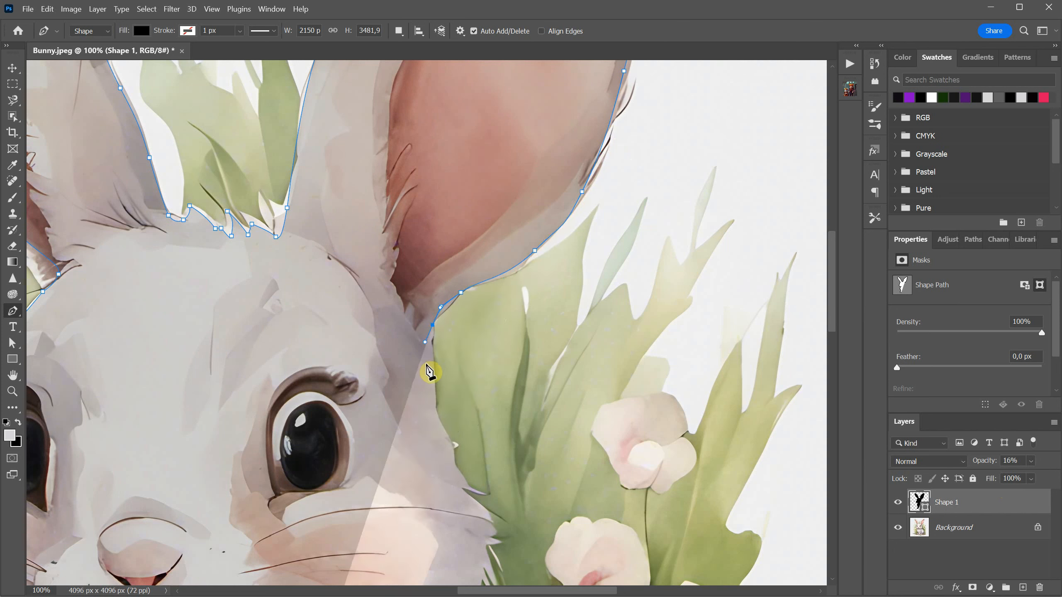
Trace the right side of the face from the ear base around the cheek to the jaw
{"action": "left_click_drag", "start_coordinate": [434, 388], "coordinate": [435, 409]}
{"action": "left_click_drag", "start_coordinate": [446, 446], "coordinate": [482, 510]}
{"action": "left_click_drag", "start_coordinate": [496, 495], "coordinate": [580, 156]}
{"action": "left_click", "coordinate": [573, 194]}
{"action": "left_click", "coordinate": [567, 231]}
{"action": "left_click", "coordinate": [535, 282]}
{"action": "left_click", "coordinate": [502, 307]}
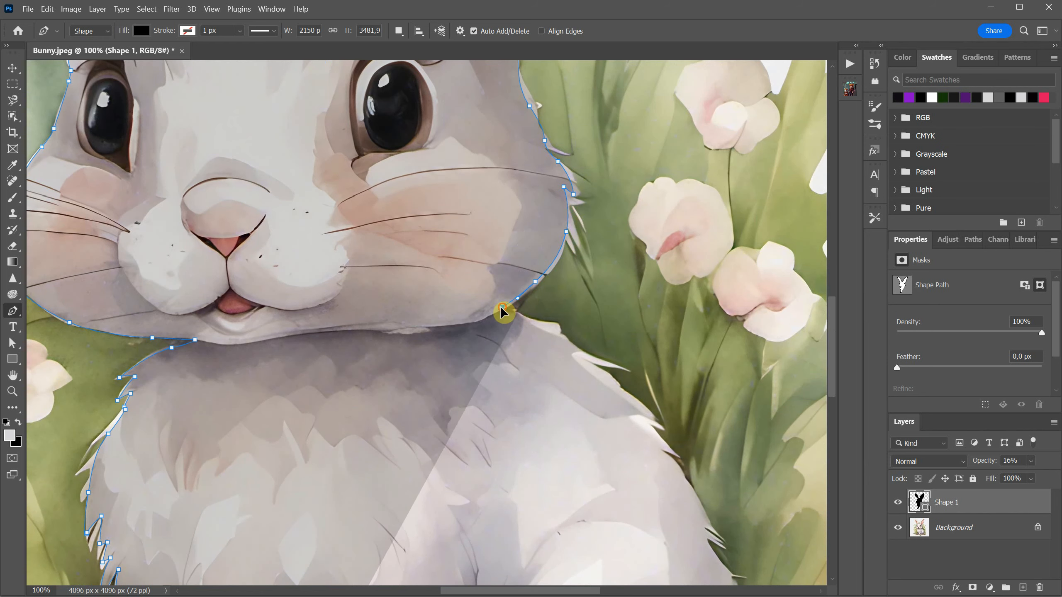
Continue the path from the jaw over the right shoulder and down the upper back, leaving thin fur tips outside
{"action": "left_click", "coordinate": [538, 321]}
{"action": "left_click", "coordinate": [571, 348]}
{"action": "left_click", "coordinate": [609, 379]}
{"action": "left_click", "coordinate": [648, 417]}
{"action": "left_click", "coordinate": [638, 415]}
{"action": "left_click_drag", "start_coordinate": [667, 456], "coordinate": [626, 164]}
Trace the curved back and haunch down to the heel of the hind foot
{"action": "left_click_drag", "start_coordinate": [635, 173], "coordinate": [663, 265]}
{"action": "left_click", "coordinate": [627, 171]}
{"action": "left_click_drag", "start_coordinate": [651, 338], "coordinate": [637, 370]}
{"action": "left_click_drag", "start_coordinate": [609, 415], "coordinate": [592, 436]}
{"action": "left_click", "coordinate": [579, 445]}
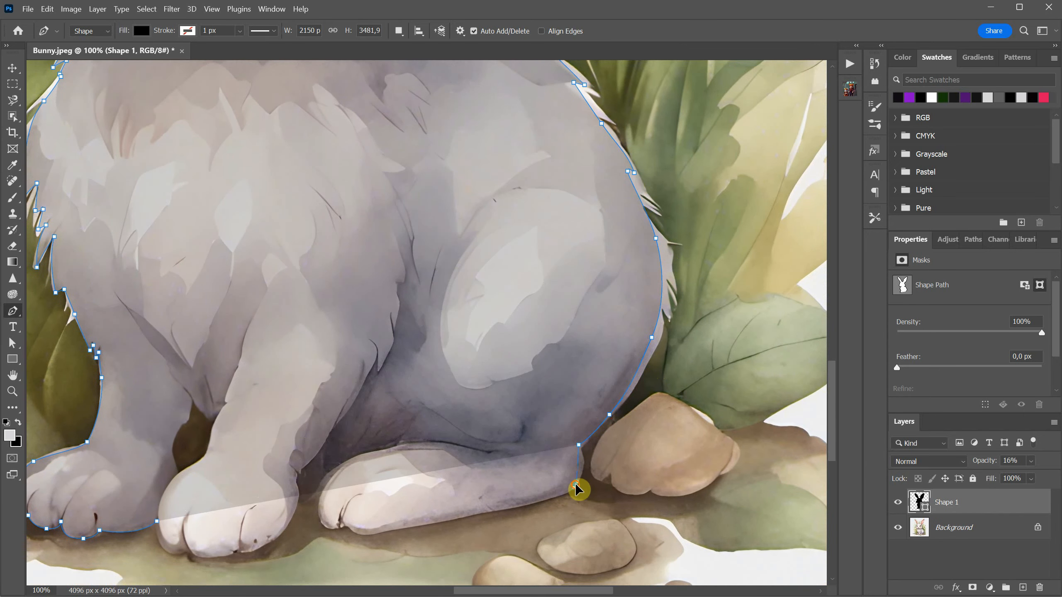
Outline the hind foot from the heel along the sole, around the toes and up to the front leg
{"action": "left_click_drag", "start_coordinate": [576, 486], "coordinate": [563, 490]}
{"action": "left_click", "coordinate": [471, 514]}
{"action": "left_click_drag", "start_coordinate": [368, 531], "coordinate": [296, 505]}
{"action": "left_click", "coordinate": [339, 517]}
{"action": "left_click", "coordinate": [329, 525]}
{"action": "left_click", "coordinate": [330, 478]}
{"action": "left_click", "coordinate": [304, 467]}
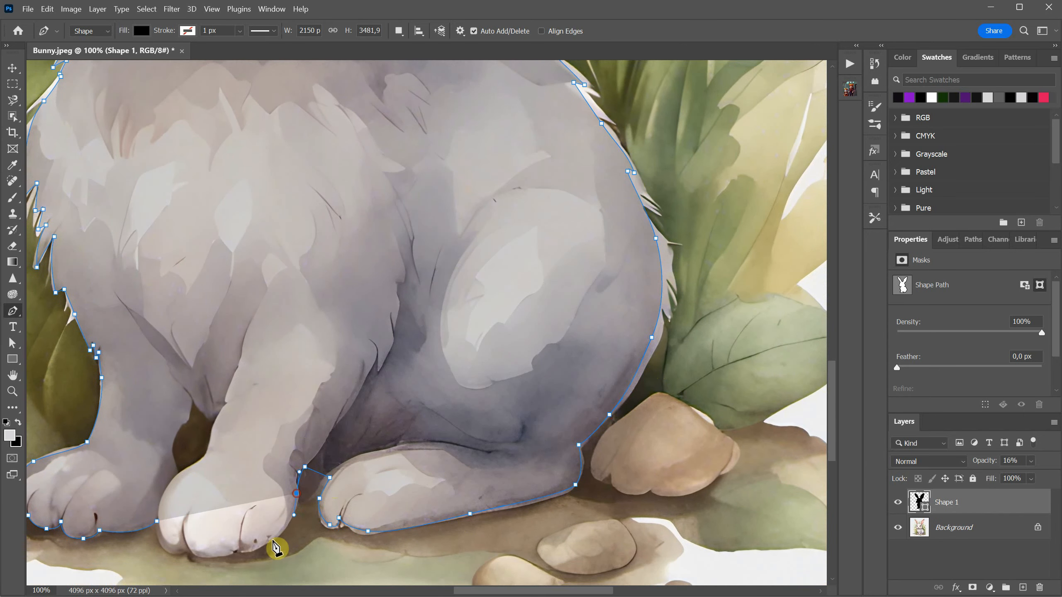
Trace the toes of the right front paw and close the bunny path at its starting anchor
{"action": "left_click", "coordinate": [238, 548]}
{"action": "left_click_drag", "start_coordinate": [271, 541], "coordinate": [203, 558]}
{"action": "left_click", "coordinate": [169, 552]}
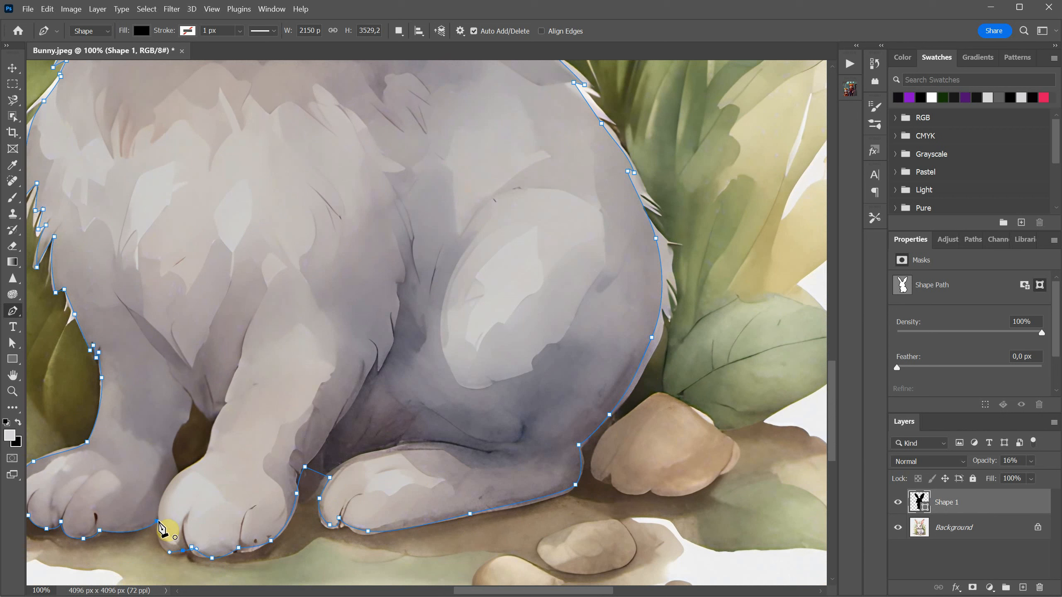
{"action": "left_click", "coordinate": [157, 521]}
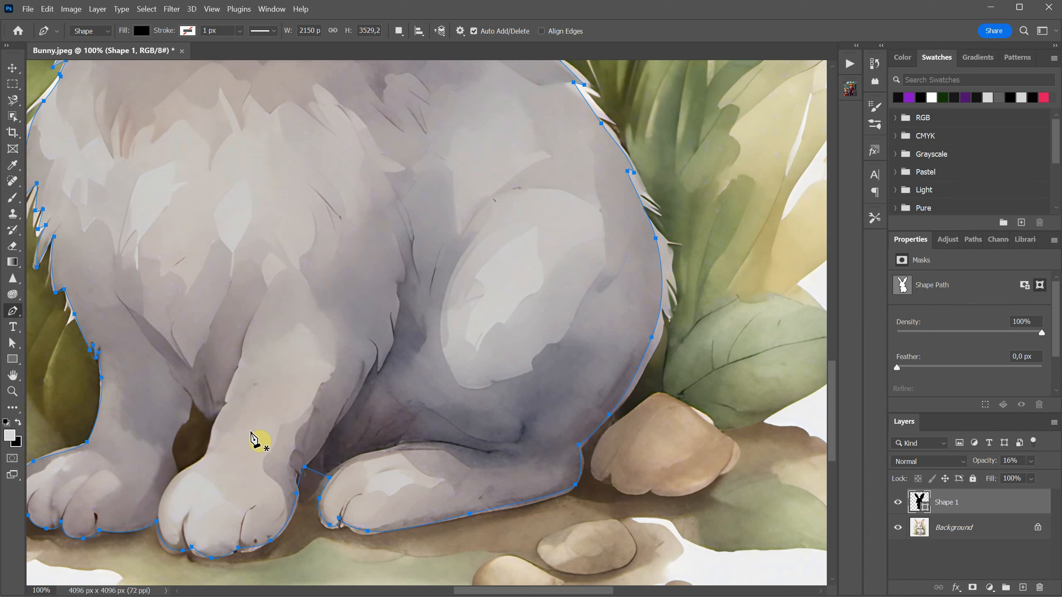
{"action": "key", "text": "ctrl+minus"}
{"action": "key", "text": "ctrl+minus"}
{"action": "key", "text": "ctrl+minus"}
{"action": "key", "text": "ctrl+plus"}
{"action": "key", "text": "ctrl+plus"}
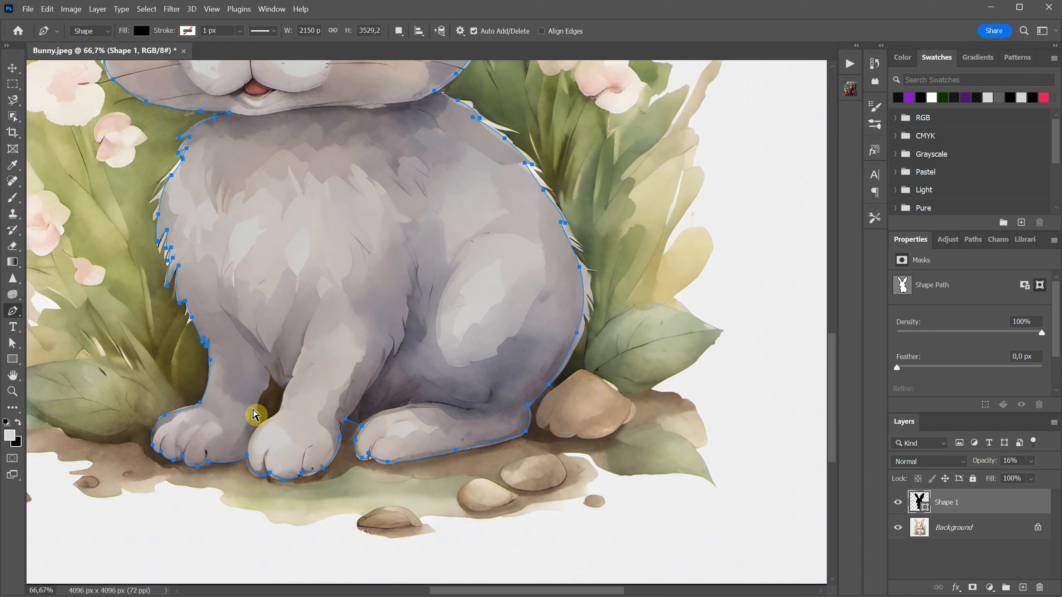
Set the opacity of the traced bunny shape layer to 46%
{"action": "scroll", "coordinate": [351, 234], "scroll_direction": "up", "scroll_amount": 5}
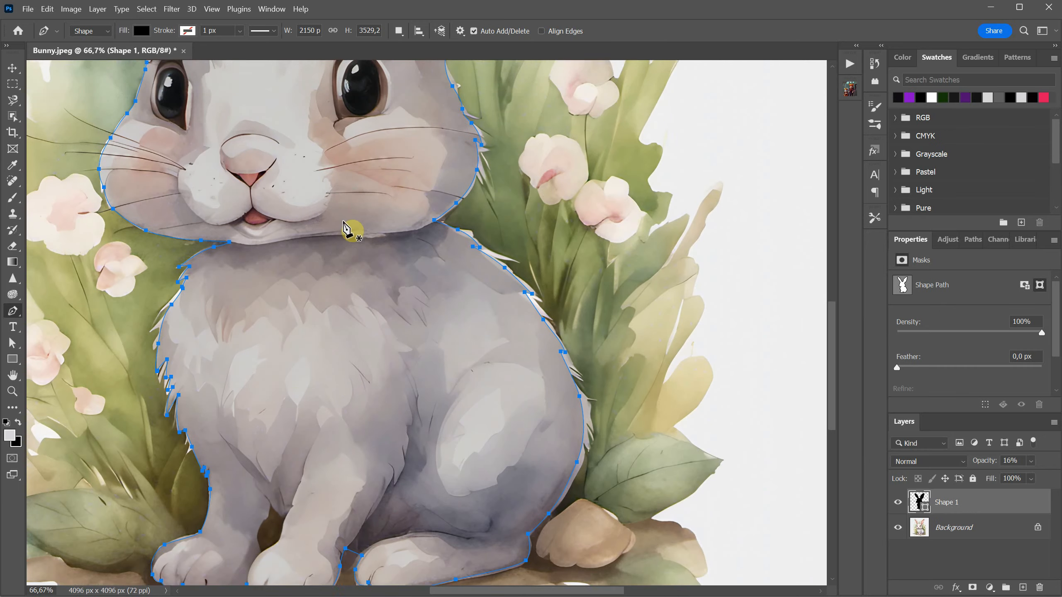
{"action": "scroll", "coordinate": [354, 209], "scroll_direction": "down", "scroll_amount": 1}
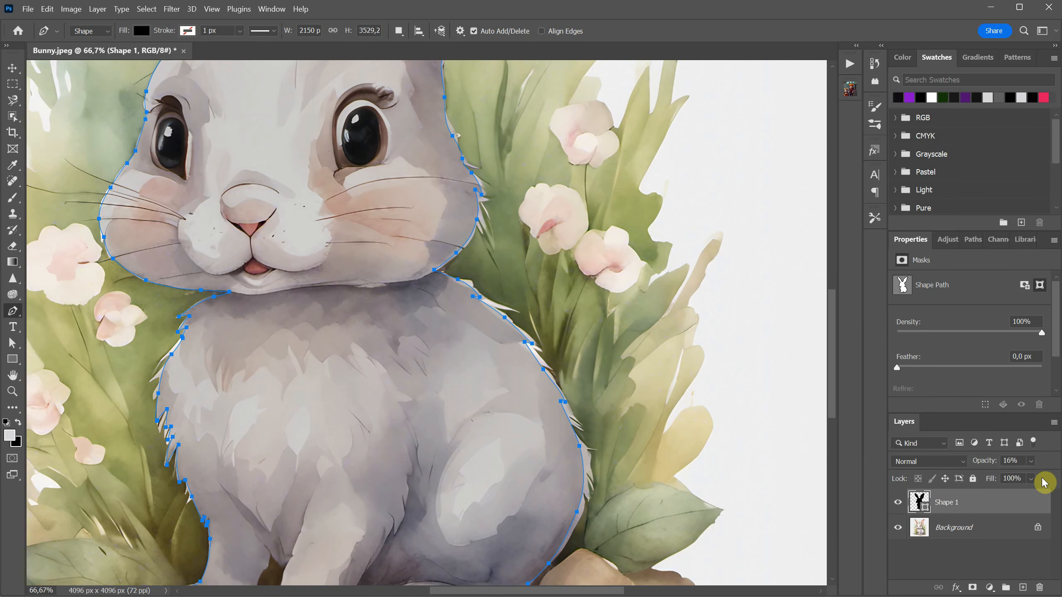
{"action": "left_click", "coordinate": [1033, 464]}
{"action": "mouse_move", "coordinate": [1034, 466]}
{"action": "left_mouse_down"}
{"action": "mouse_move", "coordinate": [1007, 481]}
{"action": "mouse_move", "coordinate": [1021, 479]}
{"action": "left_mouse_up"}
Add a new layer and begin a Pen shape up the left edge of the dark gap between the front legs
{"action": "scroll", "coordinate": [390, 244], "scroll_direction": "down", "scroll_amount": 3}
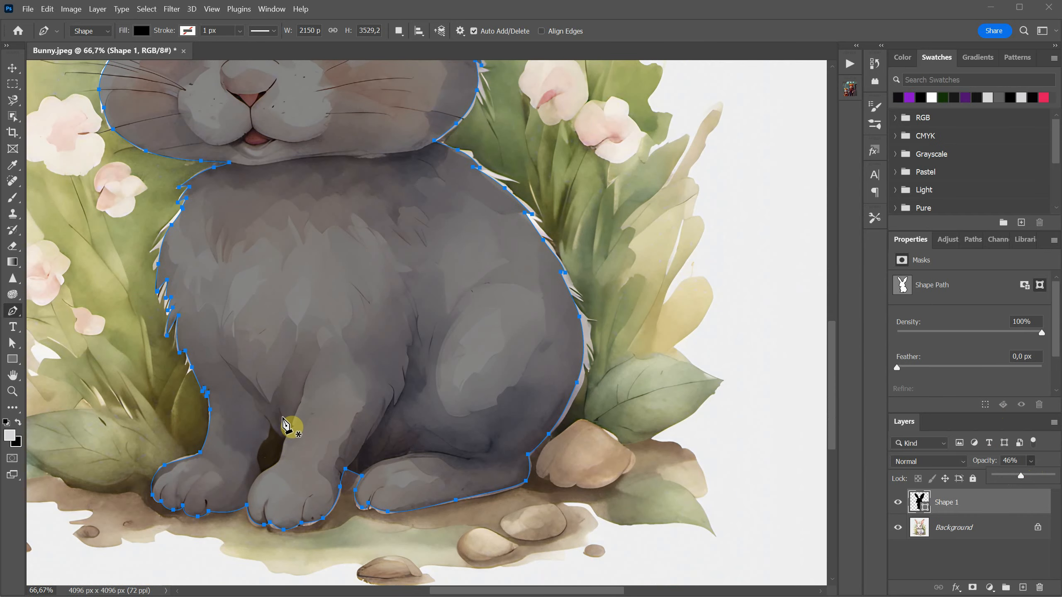
{"action": "left_click", "coordinate": [1023, 588]}
{"action": "scroll", "coordinate": [214, 399], "scroll_direction": "down", "scroll_amount": 2}
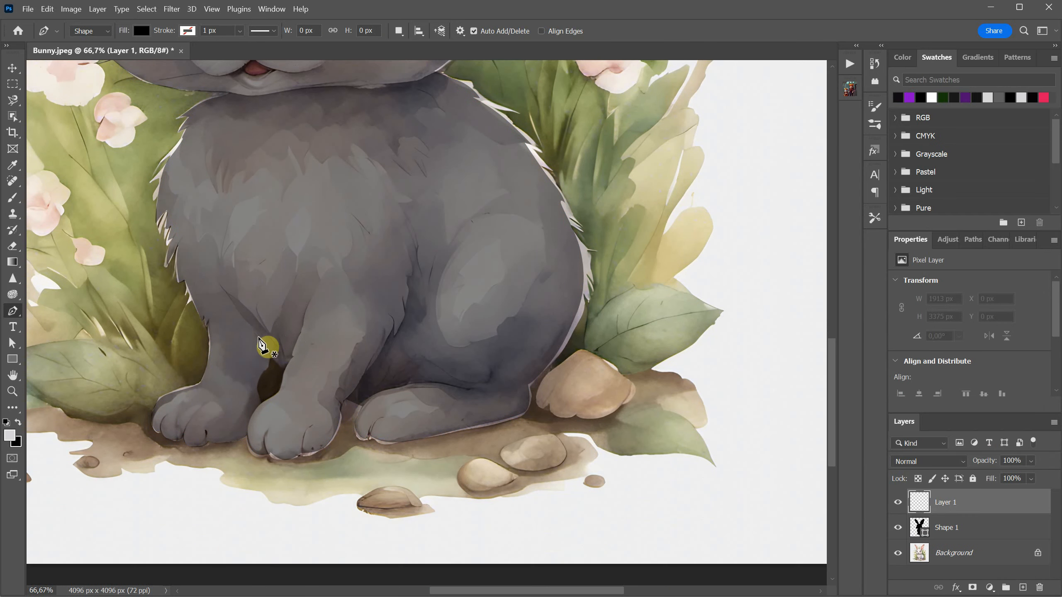
{"action": "key", "text": "ctrl+plus"}
{"action": "key", "text": "ctrl+plus"}
{"action": "left_click_drag", "start_coordinate": [282, 313], "coordinate": [553, 187]}
{"action": "left_click_drag", "start_coordinate": [217, 296], "coordinate": [489, 301]}
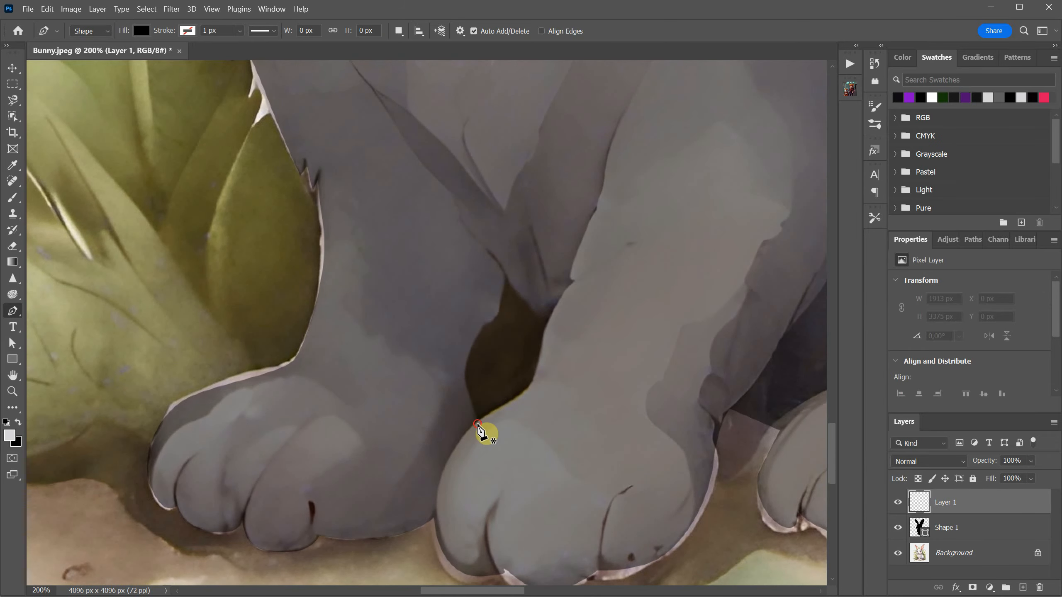
{"action": "left_click", "coordinate": [477, 424]}
{"action": "left_click_drag", "start_coordinate": [466, 379], "coordinate": [469, 358]}
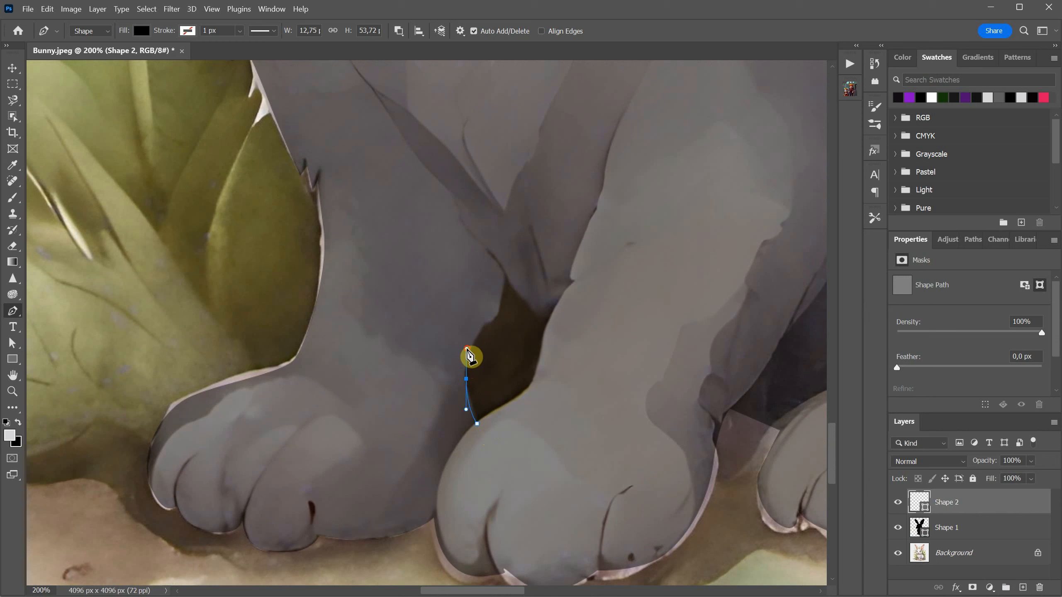
{"action": "left_click_drag", "start_coordinate": [488, 321], "coordinate": [499, 296]}
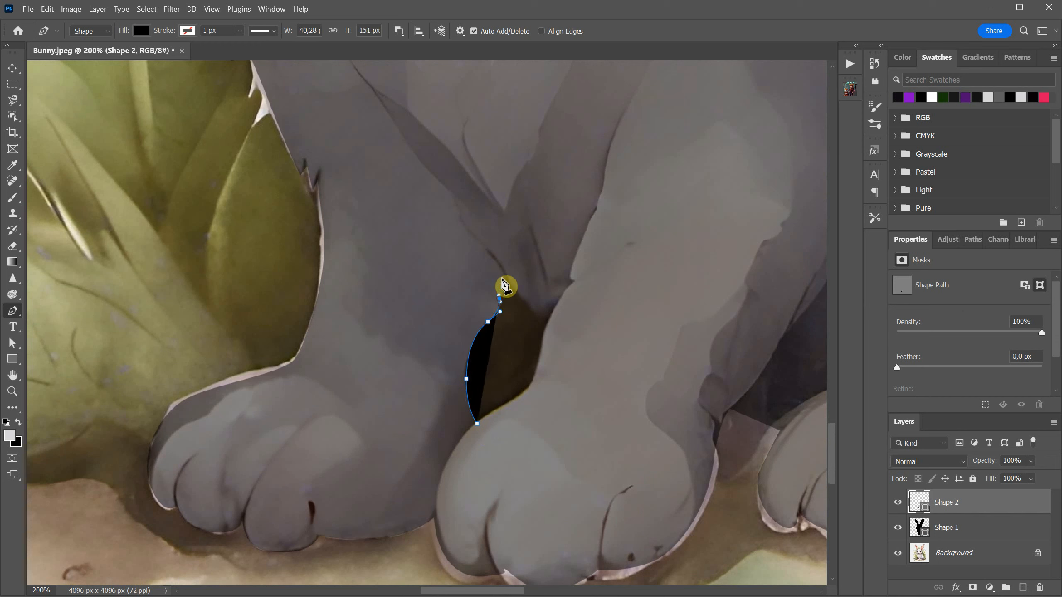
Continue the gap's path over its pointed top and down the right leg, closing it at the starting anchor
{"action": "left_click", "coordinate": [506, 274]}
{"action": "left_click", "coordinate": [527, 303]}
{"action": "left_click_drag", "start_coordinate": [548, 323], "coordinate": [492, 414]}
{"action": "left_click", "coordinate": [479, 426]}
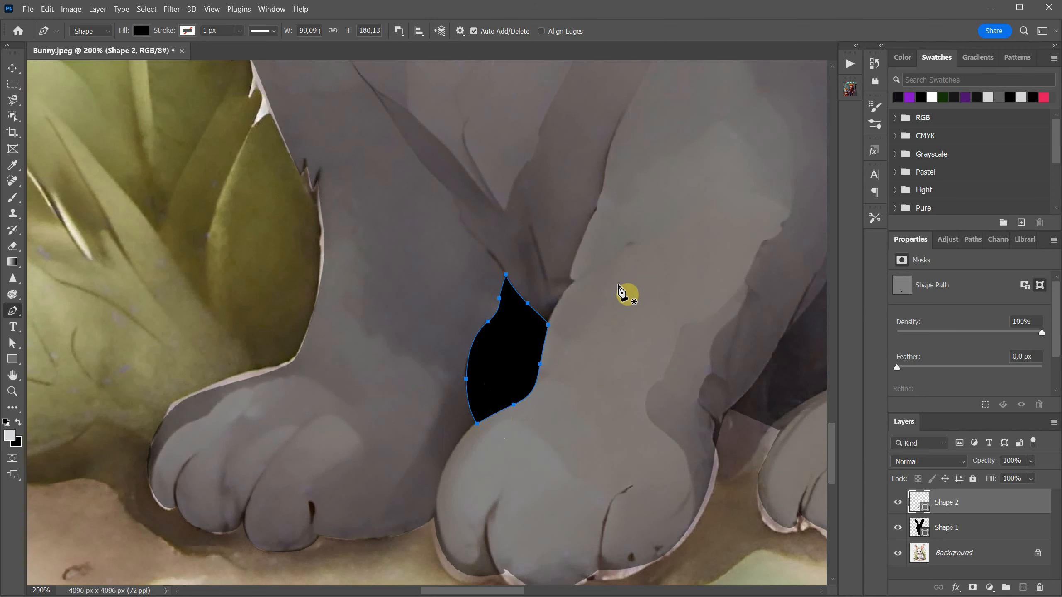
Set the bunny silhouette layer Shape 1 to 100% opacity
{"action": "key", "text": "ctrl+minus"}
{"action": "key", "text": "ctrl+minus"}
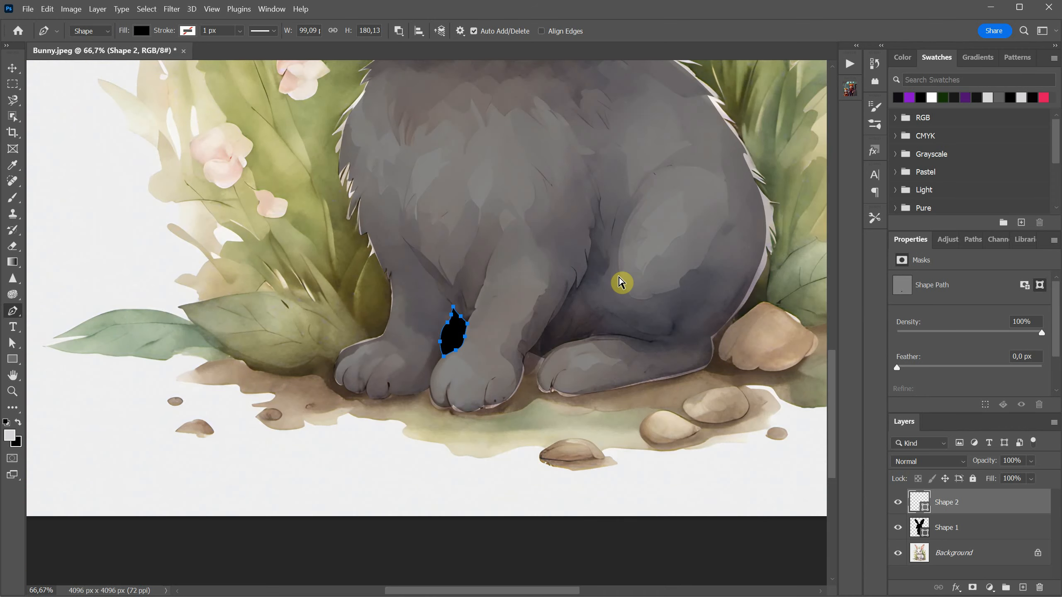
{"action": "scroll", "coordinate": [562, 278], "scroll_direction": "up", "scroll_amount": 1}
{"action": "left_click", "coordinate": [12, 68]}
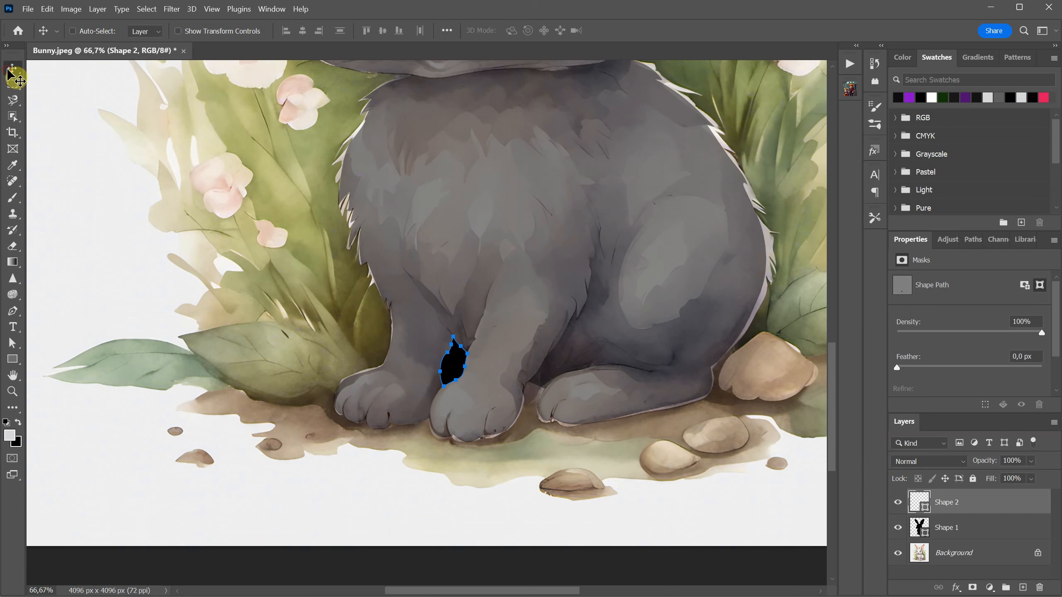
{"action": "left_click", "coordinate": [958, 528]}
{"action": "left_click", "coordinate": [1031, 460]}
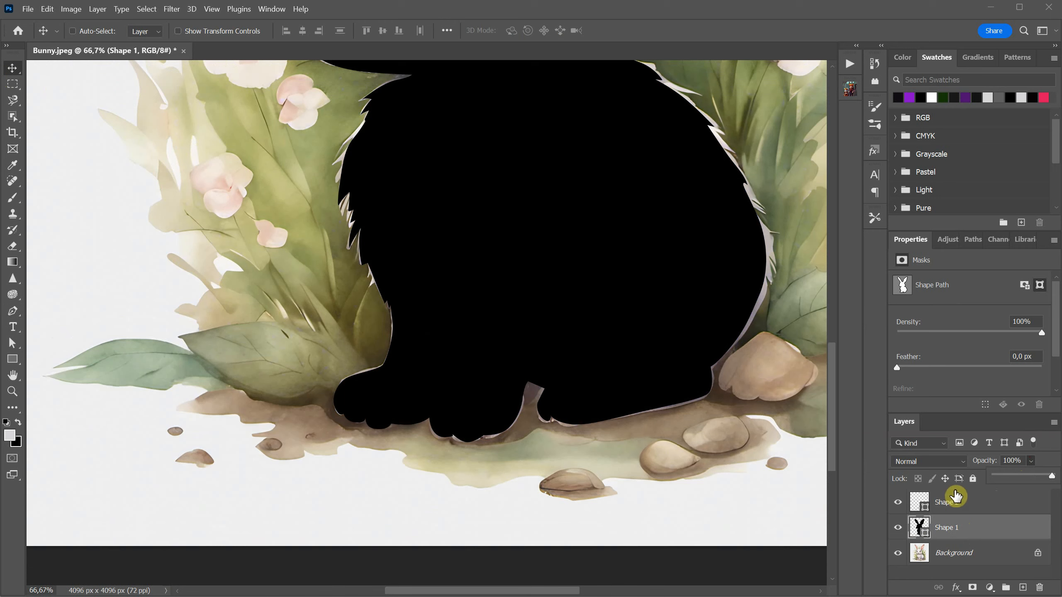
Select both the leg-gap shape and the bunny shape layers and merge the shapes into one layer
{"action": "left_click", "coordinate": [957, 501]}
{"action": "double_click", "coordinate": [925, 502]}
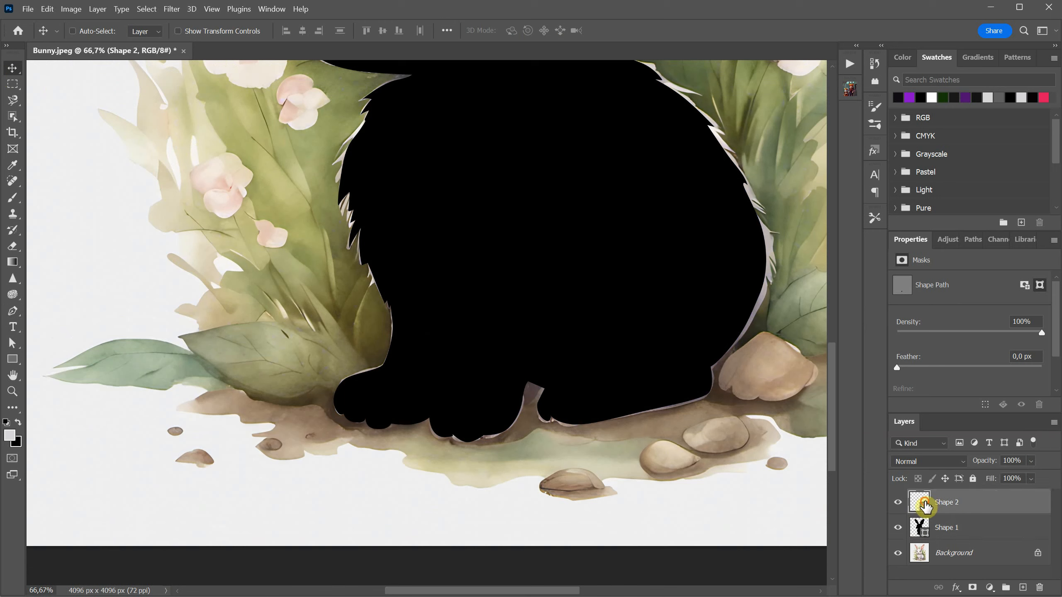
{"action": "left_click", "coordinate": [951, 529]}
{"action": "left_click", "coordinate": [961, 505]}
{"action": "left_click", "coordinate": [961, 531], "text": "ctrl"}
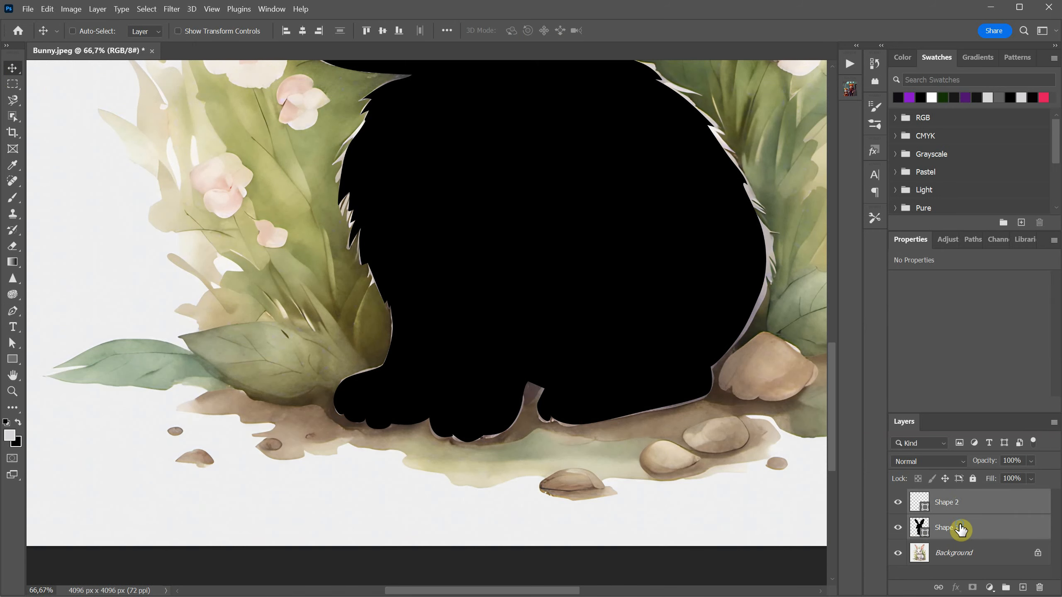
{"action": "right_click", "coordinate": [961, 529]}
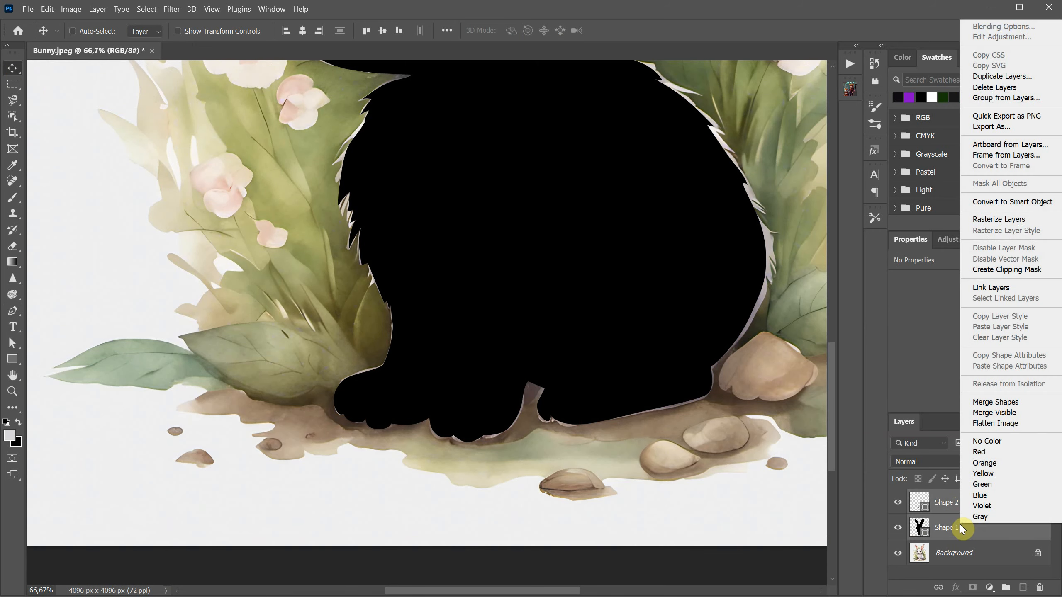
{"action": "left_click", "coordinate": [993, 403]}
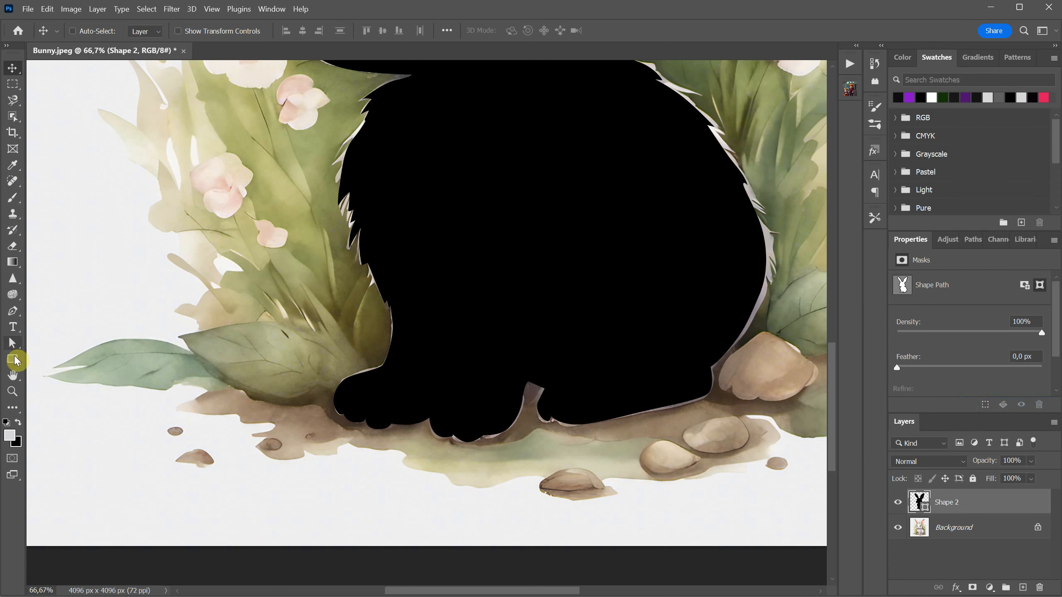
Set the leg-gap path to Subtract Front Shape within the merged bunny shape and merge the shape components
{"action": "left_click", "coordinate": [15, 344]}
{"action": "left_click_drag", "start_coordinate": [15, 345], "coordinate": [68, 348]}
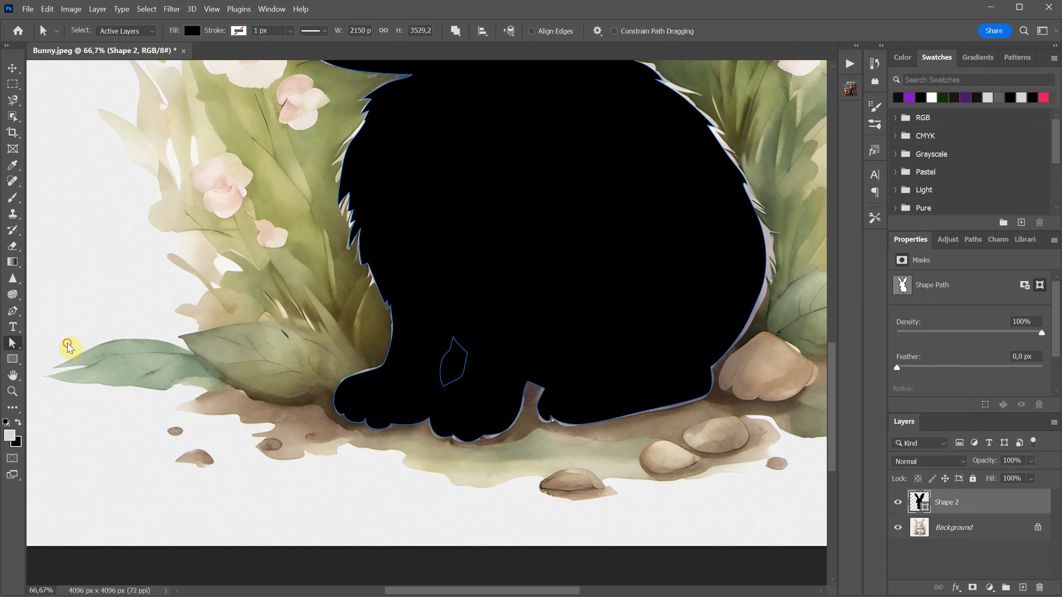
{"action": "left_click", "coordinate": [453, 374]}
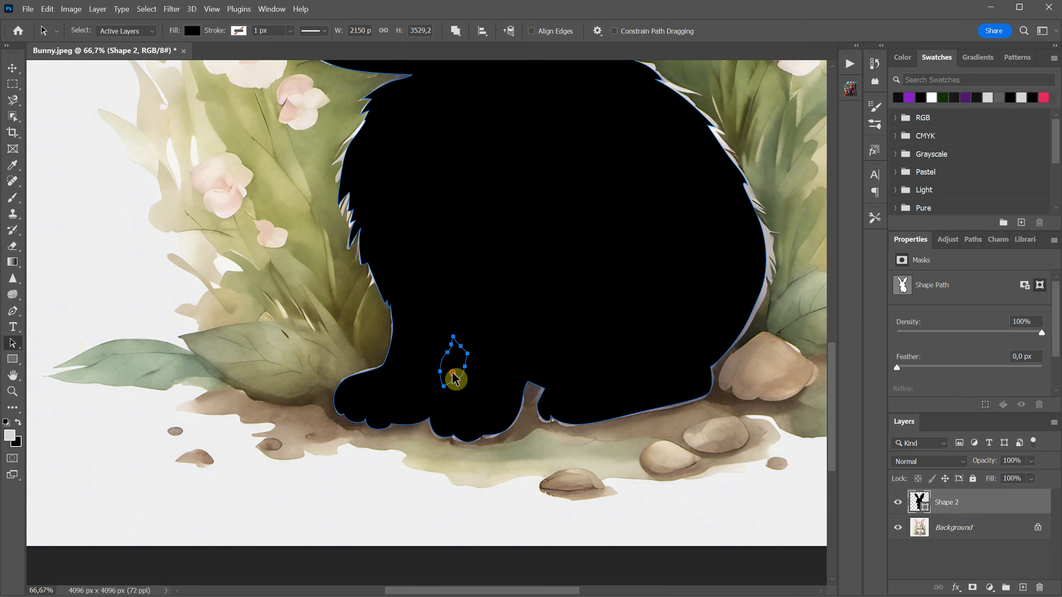
{"action": "left_click", "coordinate": [457, 33]}
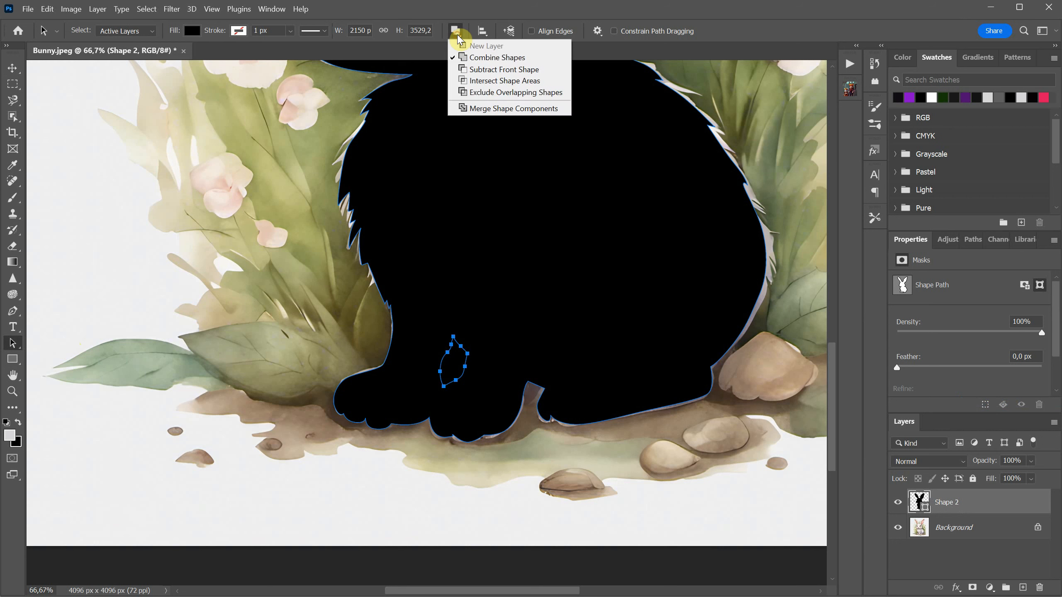
{"action": "left_click", "coordinate": [487, 71]}
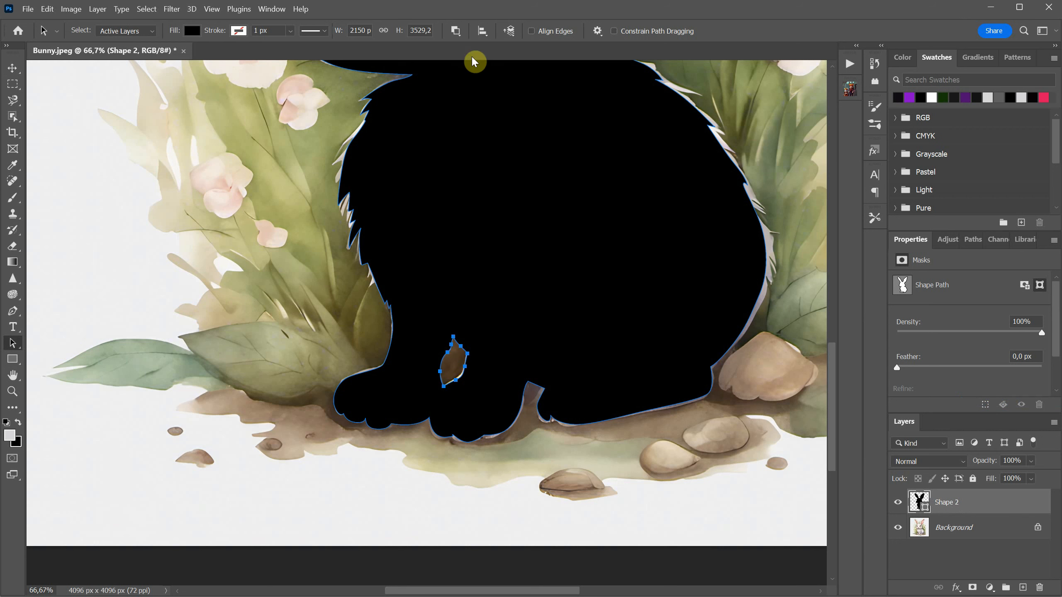
{"action": "left_click", "coordinate": [456, 31]}
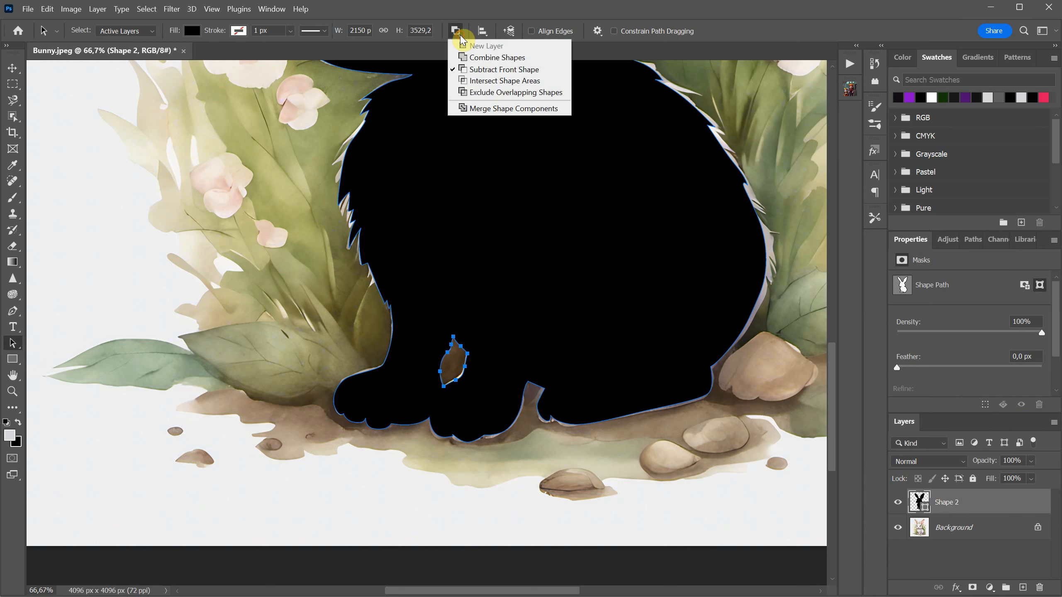
{"action": "left_click", "coordinate": [483, 109]}
Examine the whole bunny silhouette by toggling the visibility of the shape layer and the Background
{"action": "left_click", "coordinate": [898, 503]}
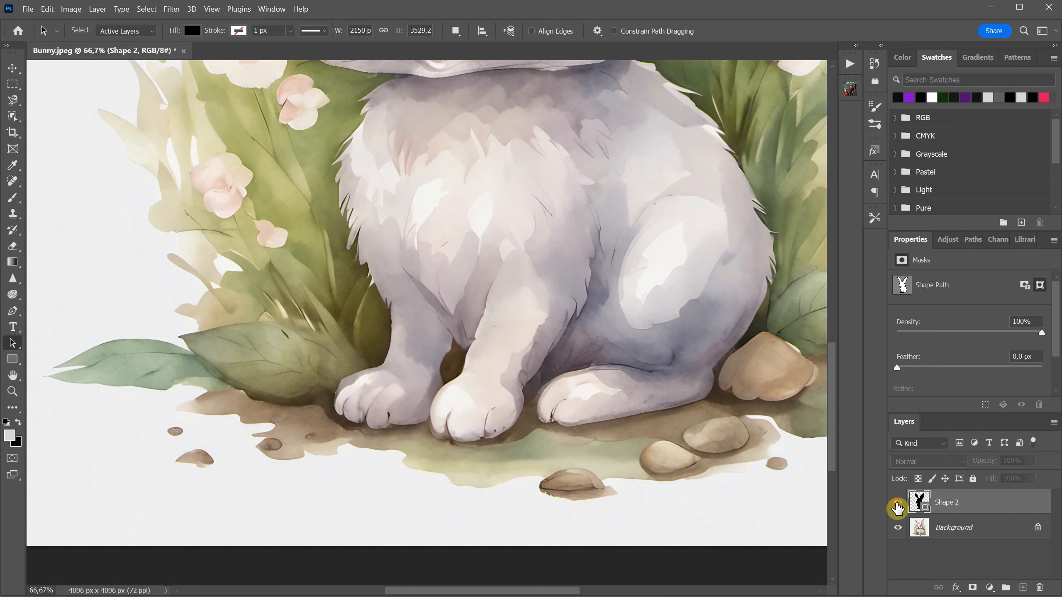
{"action": "left_click", "coordinate": [898, 503]}
{"action": "scroll", "coordinate": [590, 288], "scroll_direction": "up", "scroll_amount": 3}
{"action": "key", "text": "ctrl+minus"}
{"action": "key", "text": "ctrl+minus"}
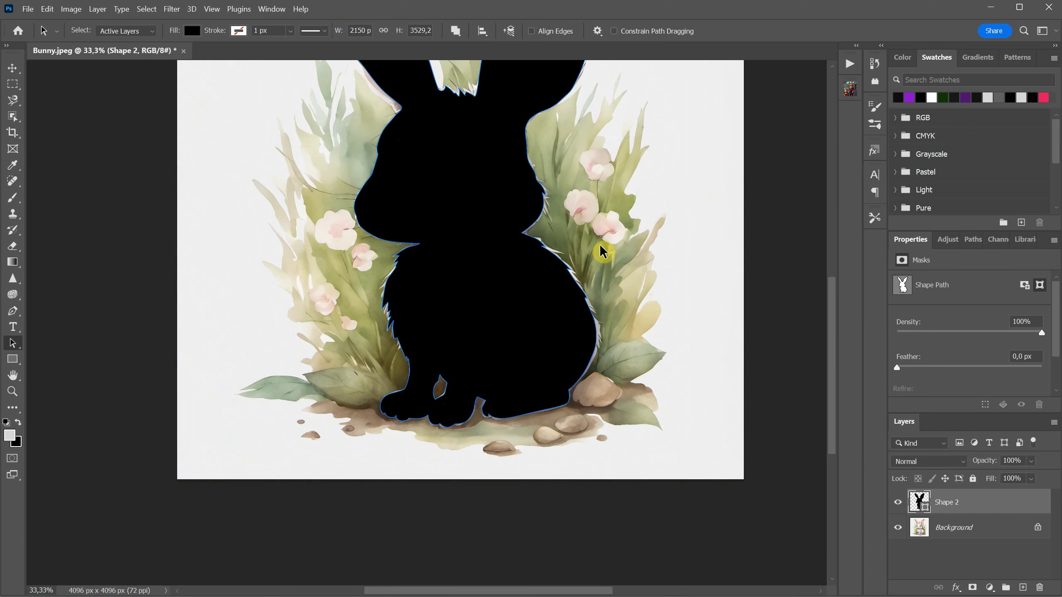
{"action": "key", "text": "ctrl+minus"}
{"action": "scroll", "coordinate": [557, 280], "scroll_direction": "up", "scroll_amount": 2}
{"action": "left_click", "coordinate": [898, 528]}
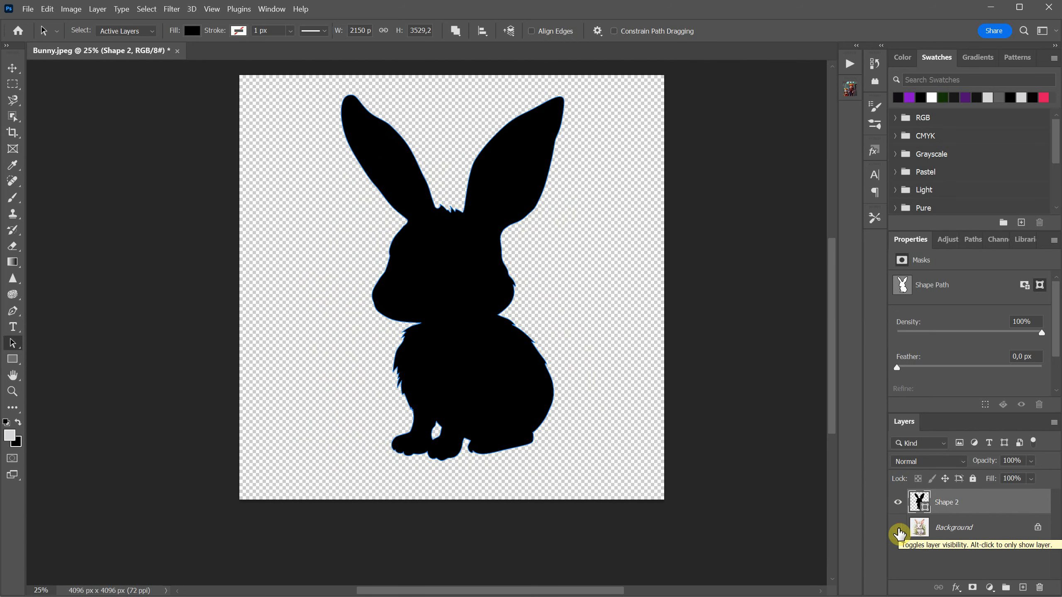
{"action": "left_click", "coordinate": [898, 529]}
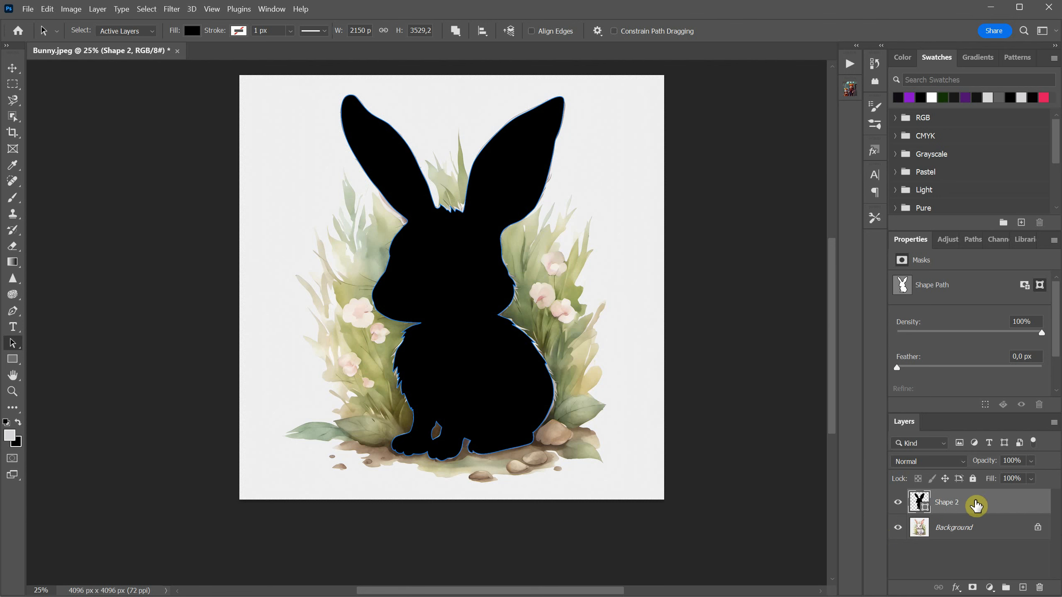
Convert the locked Background into a regular layer named Layer 0
{"action": "left_click", "coordinate": [964, 534]}
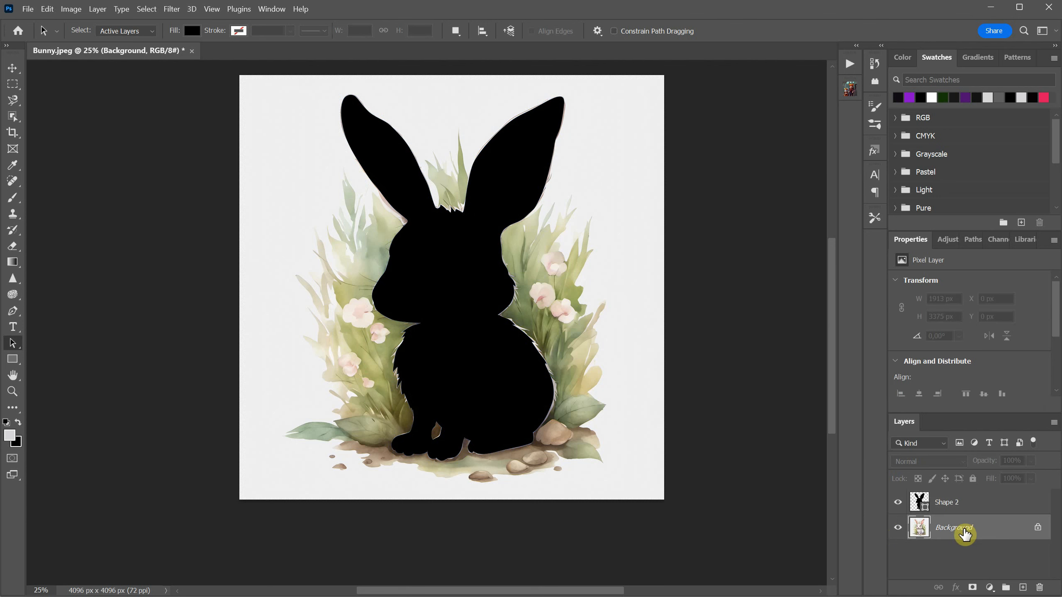
{"action": "double_click", "coordinate": [964, 534]}
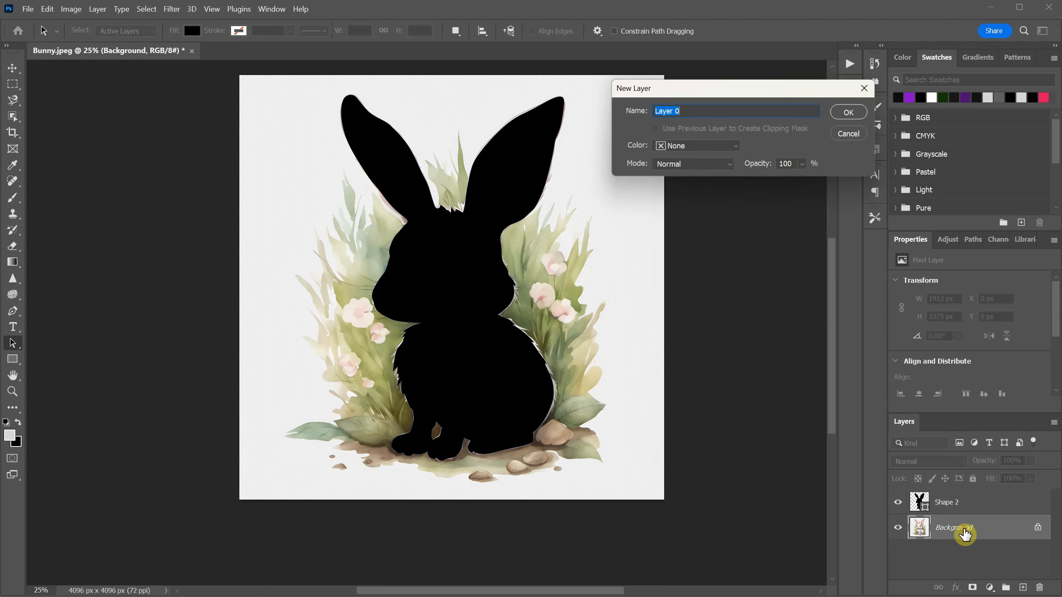
{"action": "left_click", "coordinate": [849, 113]}
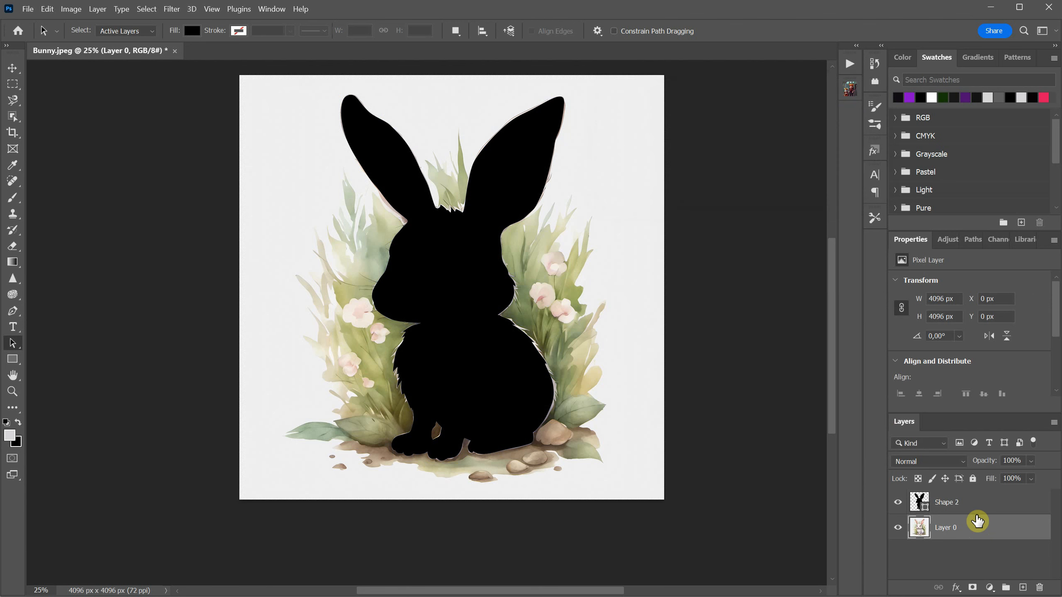
Move the bunny shape layer beneath the image and clip the image to the shape
{"action": "left_click_drag", "start_coordinate": [960, 505], "coordinate": [964, 545]}
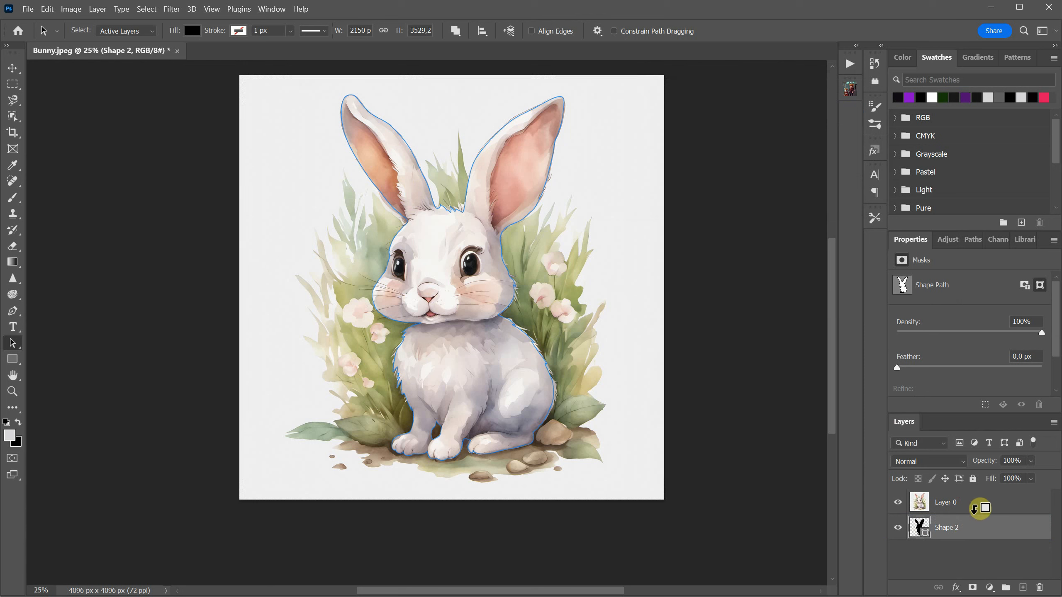
{"action": "left_click", "coordinate": [975, 508], "text": "alt"}
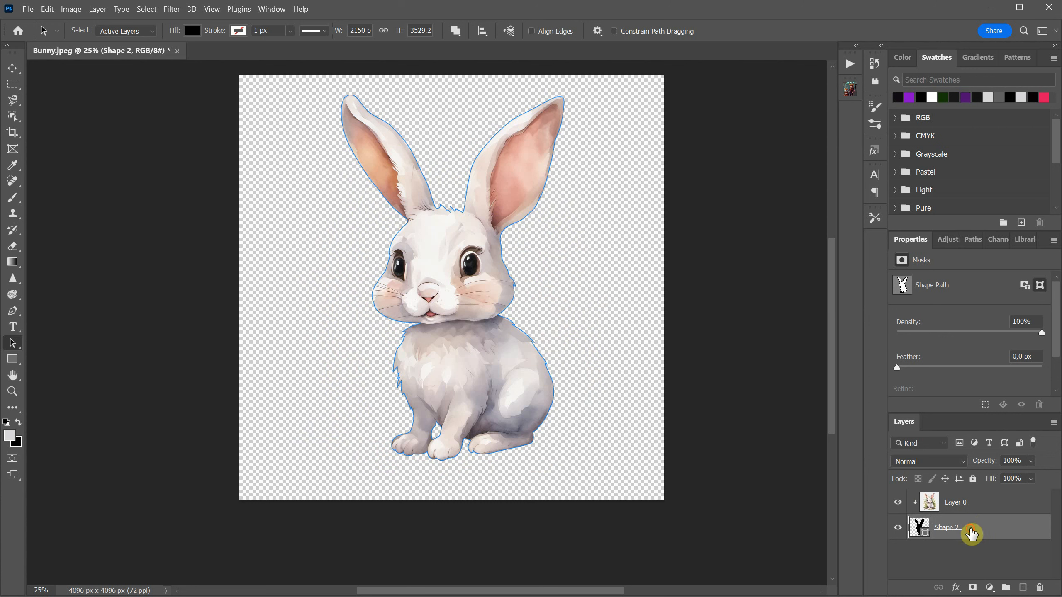
Add a Solid Color fill layer in dark purple (4c0a6d) and move it beneath the bunny shape
{"action": "left_click", "coordinate": [978, 509]}
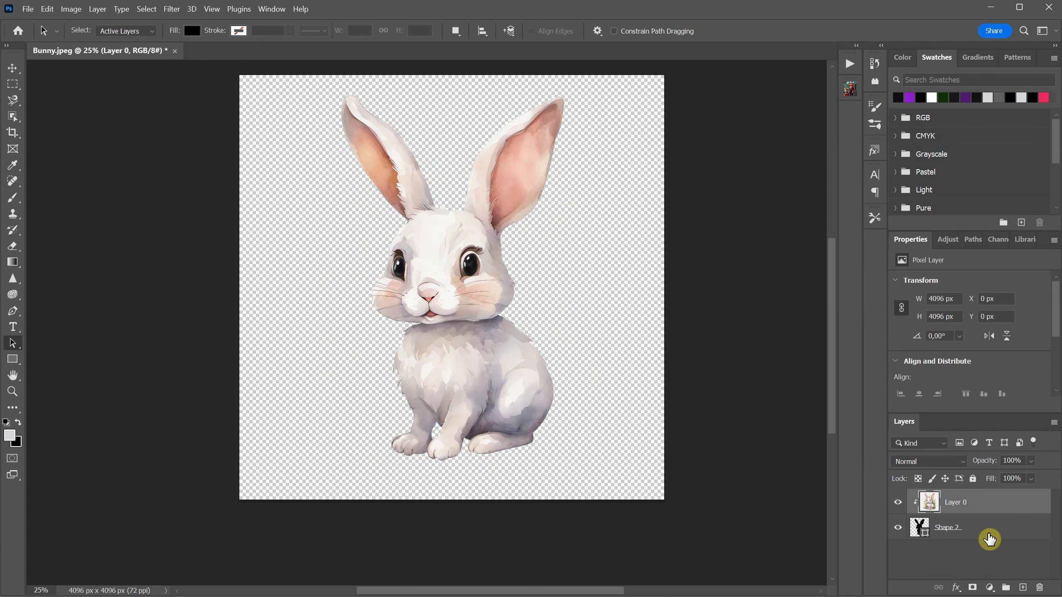
{"action": "left_click", "coordinate": [991, 588]}
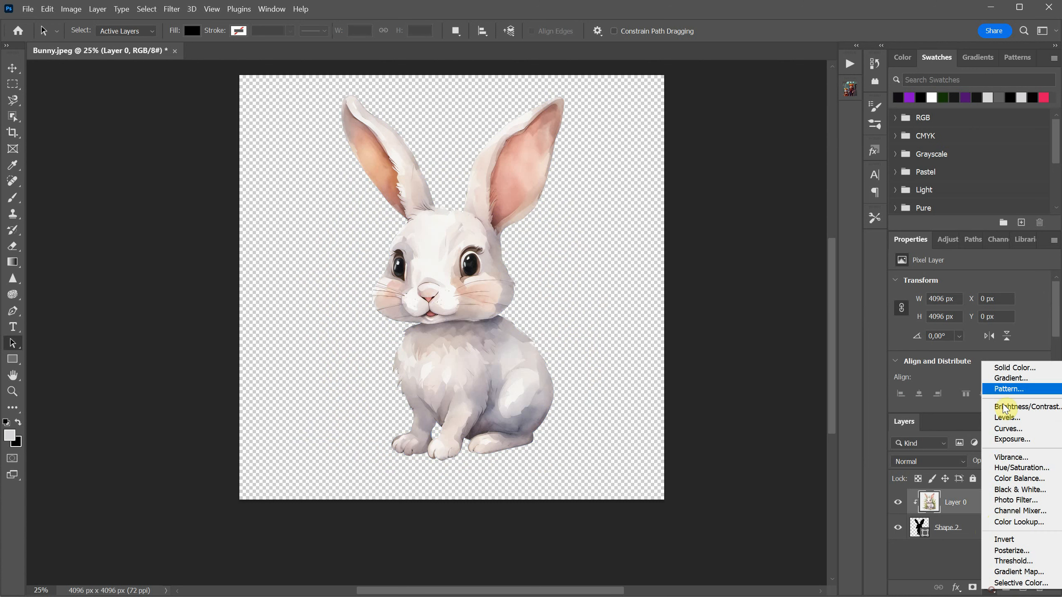
{"action": "left_click", "coordinate": [1003, 365]}
{"action": "left_click", "coordinate": [836, 305]}
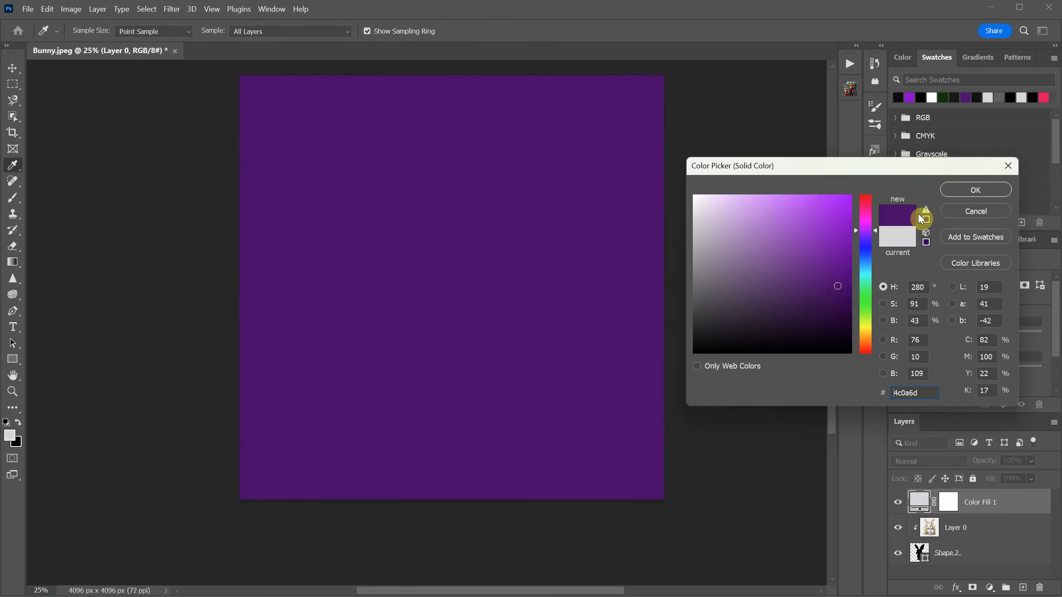
{"action": "left_click", "coordinate": [975, 190]}
{"action": "left_click_drag", "start_coordinate": [972, 504], "coordinate": [981, 565]}
Activate the Direct Selection Tool and select the bunny shape layer so its outline can be edited
{"action": "key", "text": "ctrl+plus"}
{"action": "key", "text": "ctrl+plus"}
{"action": "key", "text": "ctrl+plus"}
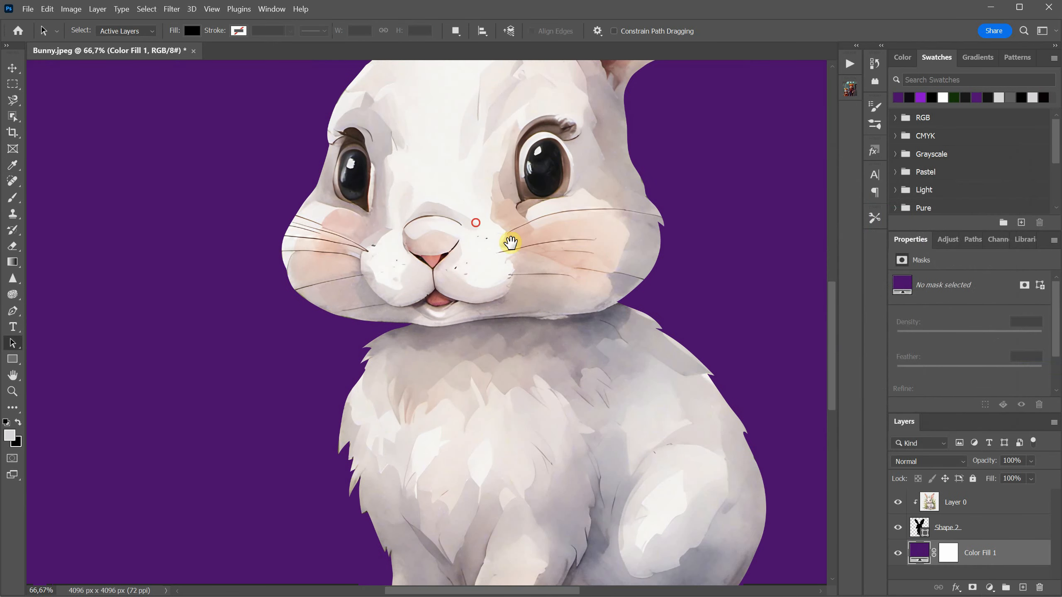
{"action": "scroll", "coordinate": [510, 237], "scroll_direction": "up", "scroll_amount": 5}
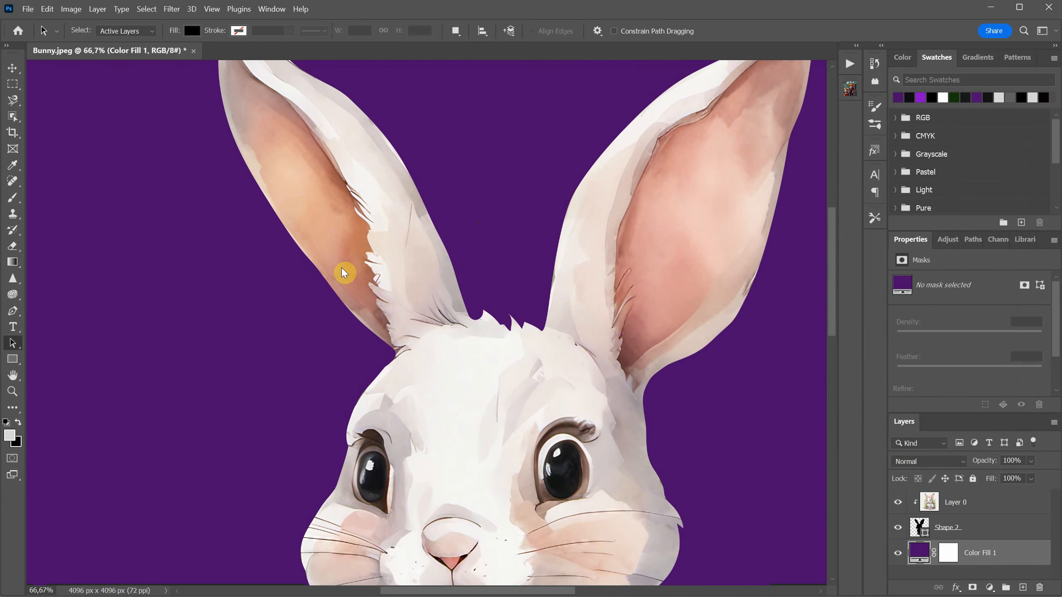
{"action": "left_click", "coordinate": [13, 348]}
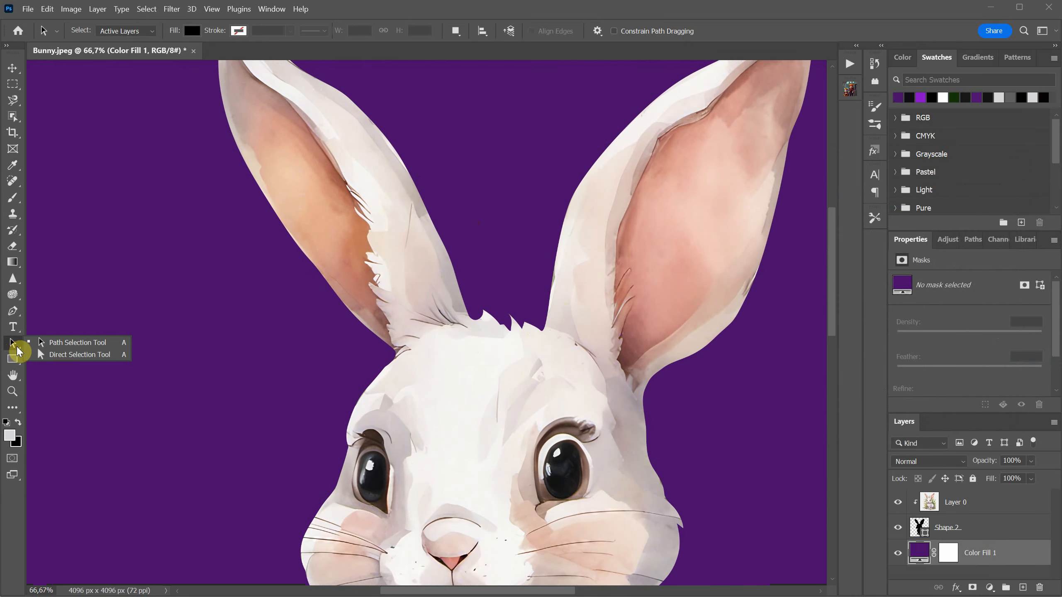
{"action": "left_click", "coordinate": [55, 355]}
{"action": "scroll", "coordinate": [422, 323], "scroll_direction": "down", "scroll_amount": 1}
{"action": "left_click_drag", "start_coordinate": [298, 337], "coordinate": [359, 230]}
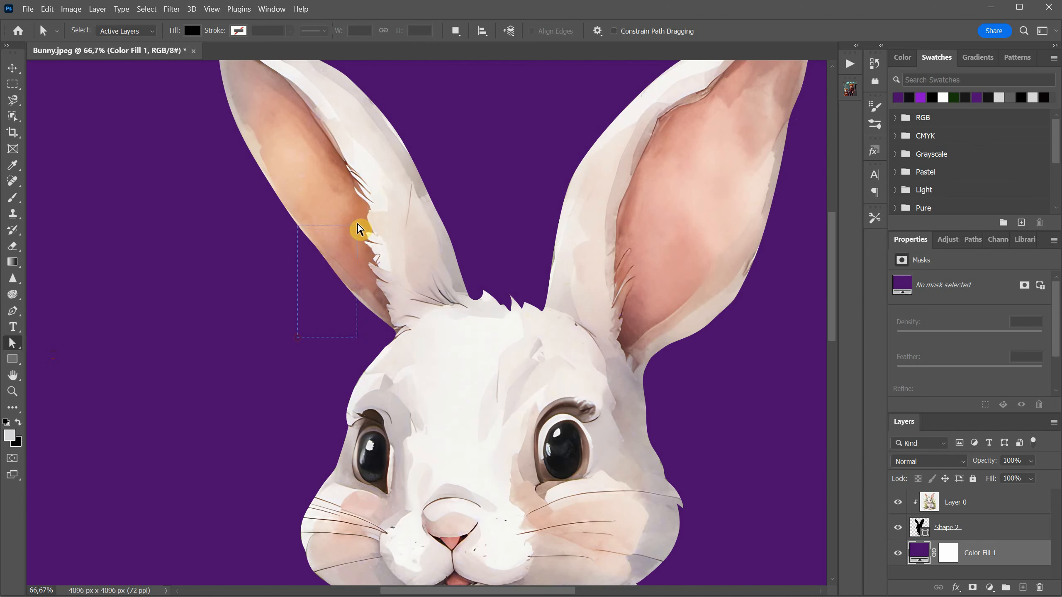
{"action": "left_click", "coordinate": [921, 532]}
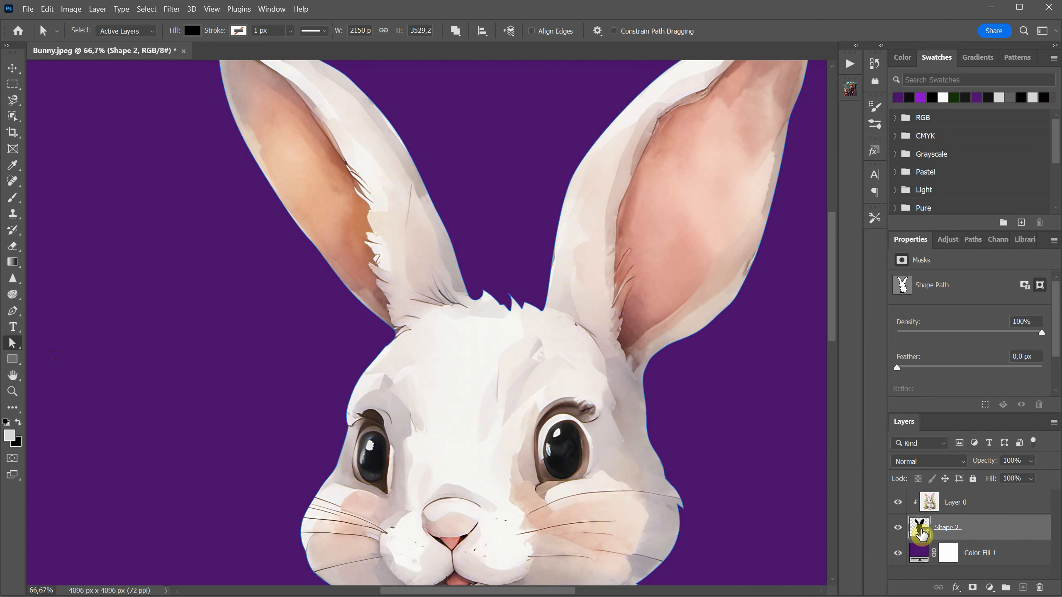
Examine the anchor points of the shape's path along both of the bunny's ears
{"action": "left_click_drag", "start_coordinate": [306, 334], "coordinate": [318, 247]}
{"action": "left_click", "coordinate": [292, 265]}
{"action": "scroll", "coordinate": [258, 211], "scroll_direction": "up", "scroll_amount": 1}
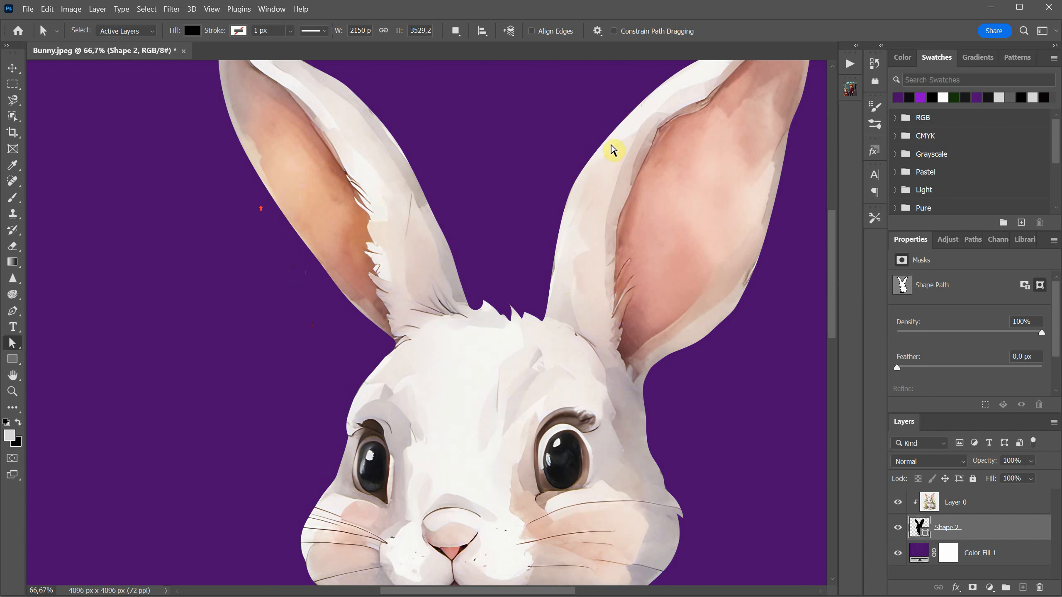
{"action": "left_click_drag", "start_coordinate": [485, 162], "coordinate": [363, 255]}
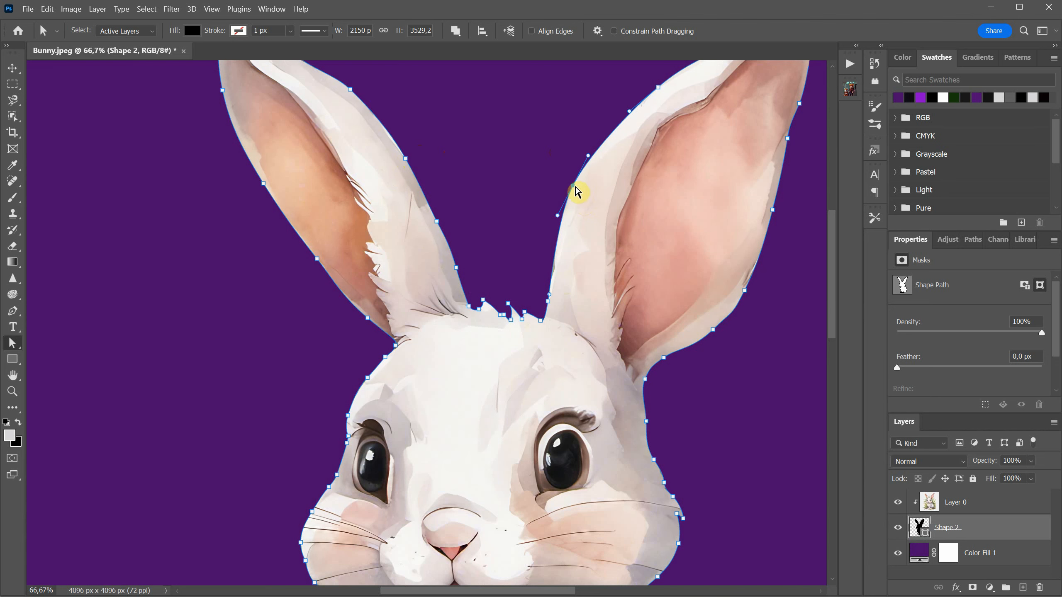
{"action": "left_click", "coordinate": [576, 188]}
{"action": "left_click", "coordinate": [541, 190]}
{"action": "scroll", "coordinate": [562, 182], "scroll_direction": "down", "scroll_amount": 3}
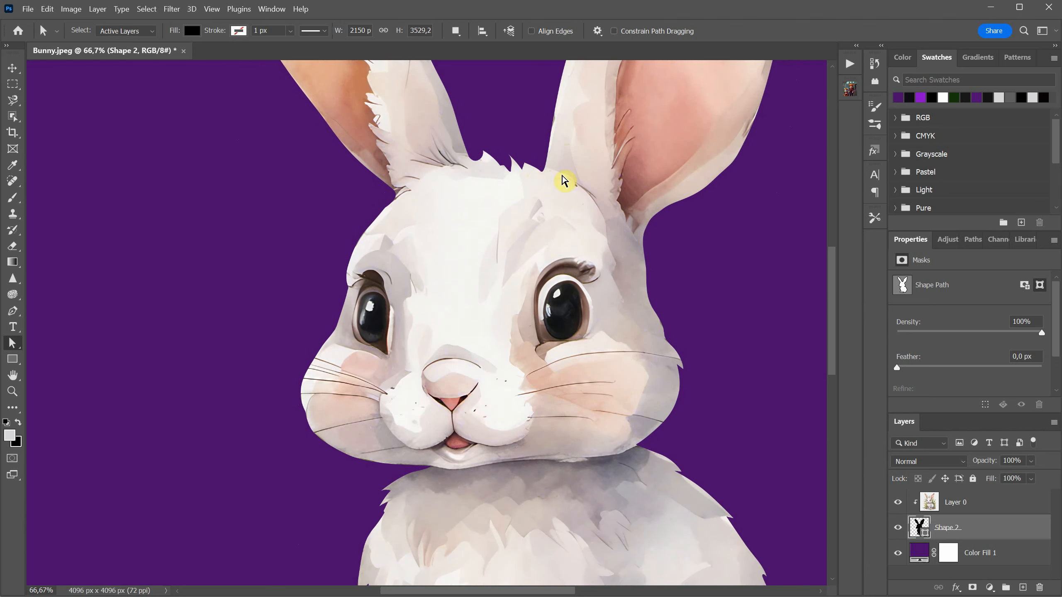
Adjust the shape's path slightly along the side of the bunny's face, just above the whisker tip
{"action": "left_click", "coordinate": [672, 345]}
{"action": "left_click_drag", "start_coordinate": [669, 340], "coordinate": [671, 333]}
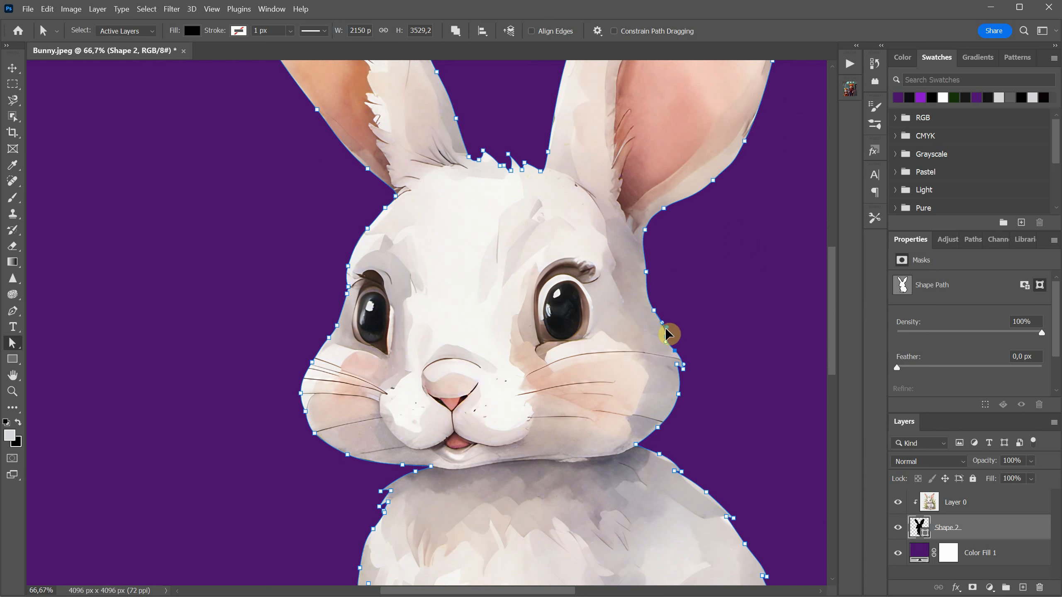
{"action": "left_click", "coordinate": [670, 306]}
{"action": "left_click", "coordinate": [648, 330]}
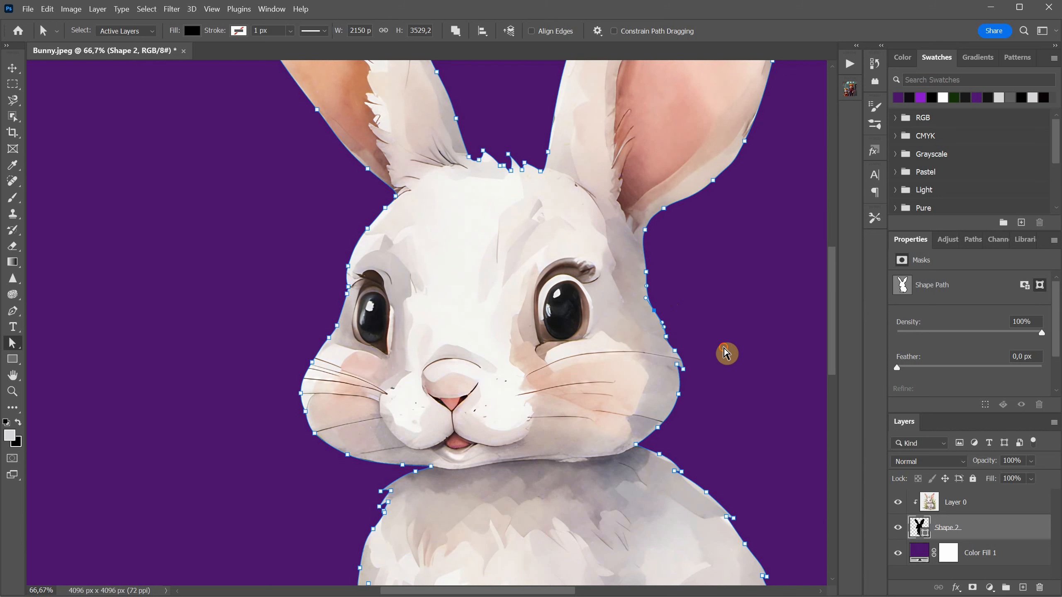
{"action": "left_click", "coordinate": [716, 311]}
Check the path around the bunny's body and paws, and review the whole cutout against the purple fill
{"action": "scroll", "coordinate": [716, 310], "scroll_direction": "down", "scroll_amount": 2}
{"action": "scroll", "coordinate": [706, 281], "scroll_direction": "down", "scroll_amount": 5}
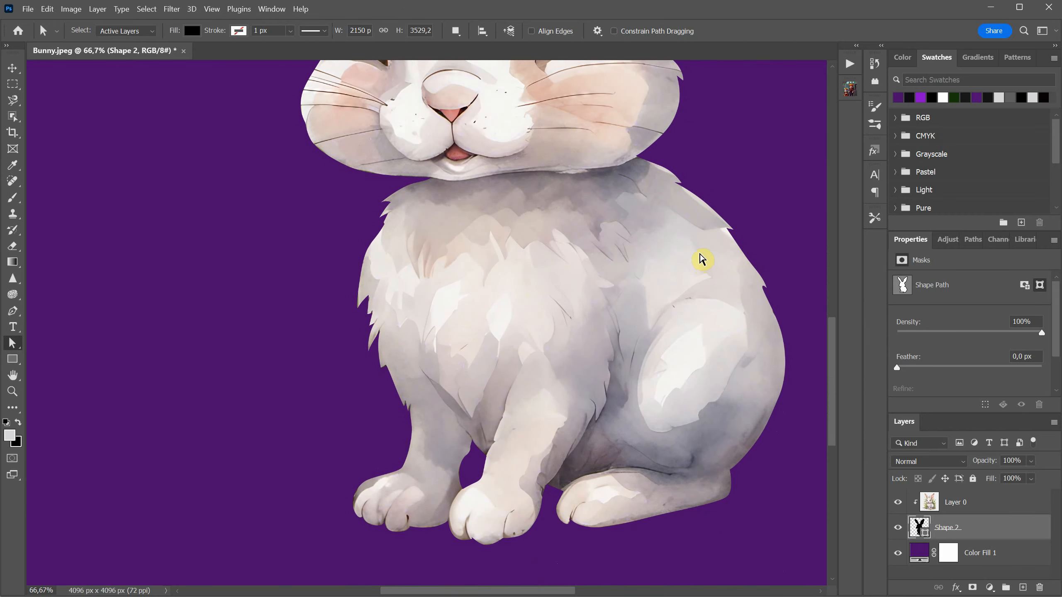
{"action": "left_click", "coordinate": [362, 505]}
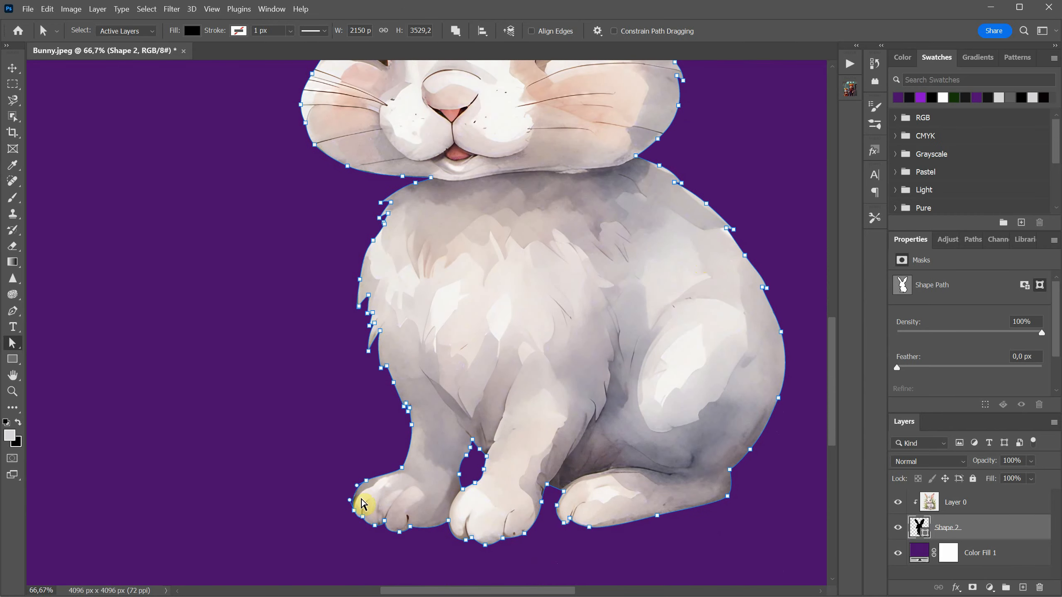
{"action": "left_click", "coordinate": [330, 478]}
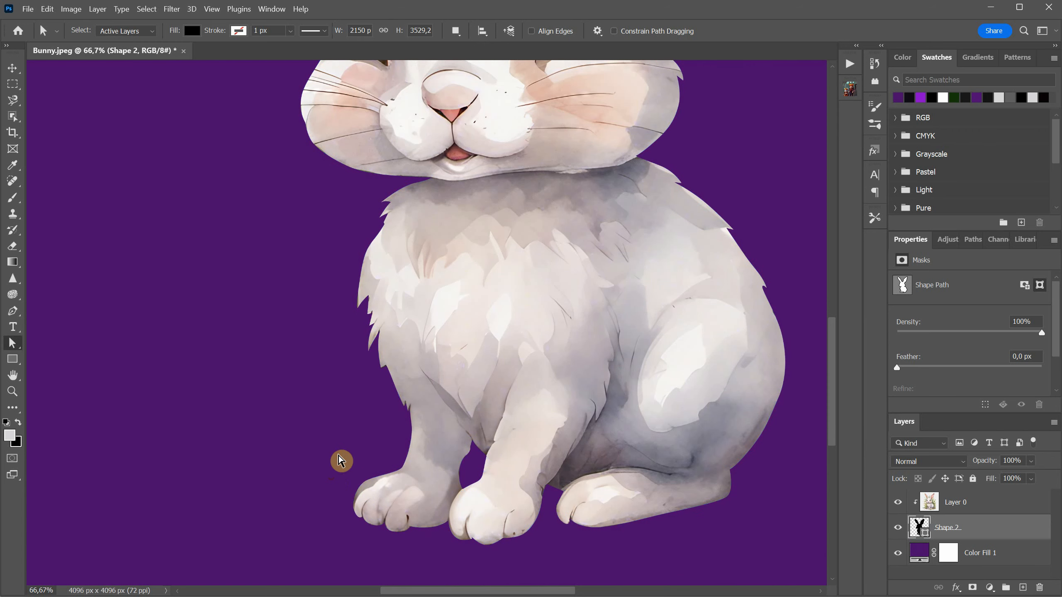
{"action": "key", "text": "ctrl+minus"}
{"action": "key", "text": "ctrl+minus"}
{"action": "key", "text": "ctrl+minus"}
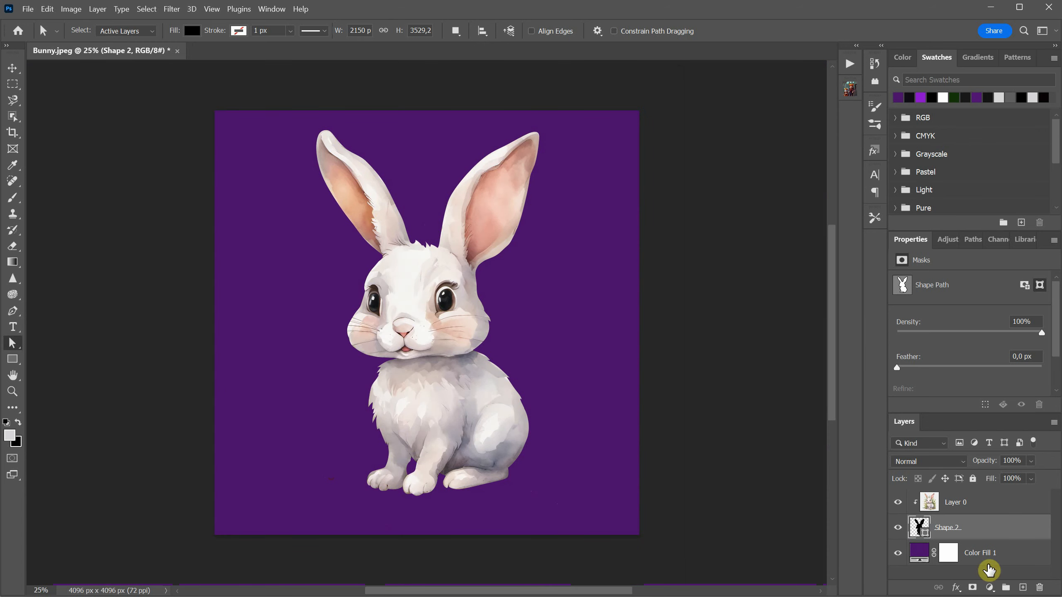
Delete the Color Fill 1 layer and merge the bunny image with its clipping shape into one layer
{"action": "left_click_drag", "start_coordinate": [979, 556], "coordinate": [1040, 588]}
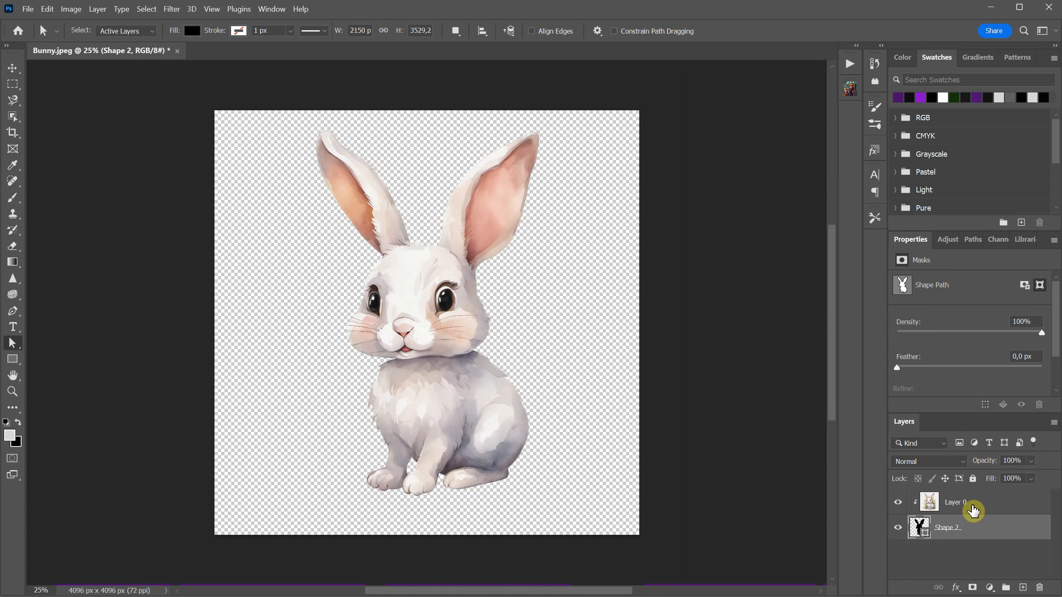
{"action": "left_click", "coordinate": [974, 508]}
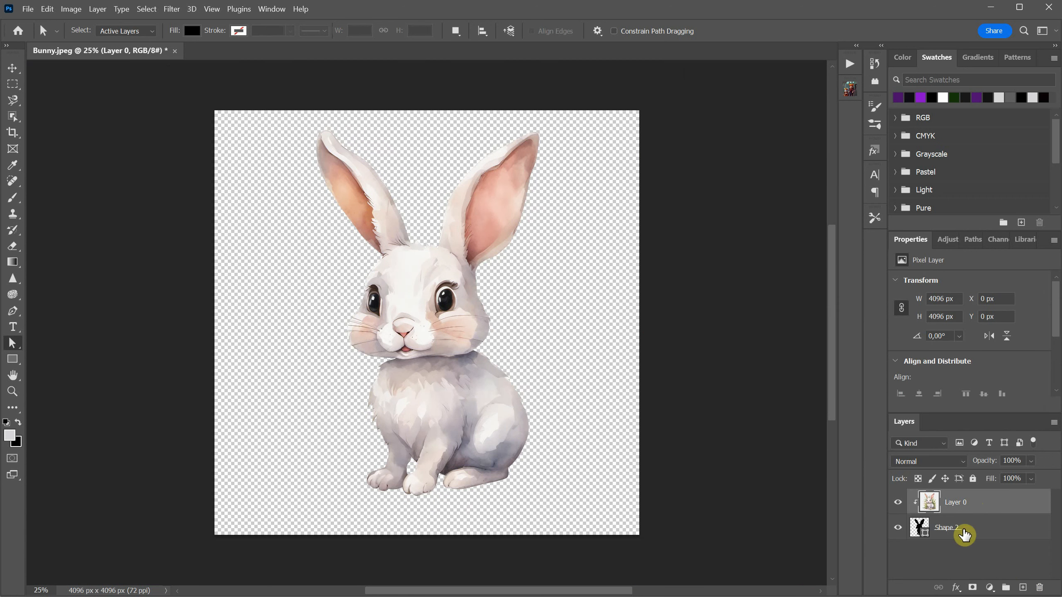
{"action": "left_click", "coordinate": [965, 534]}
{"action": "right_click", "coordinate": [964, 534]}
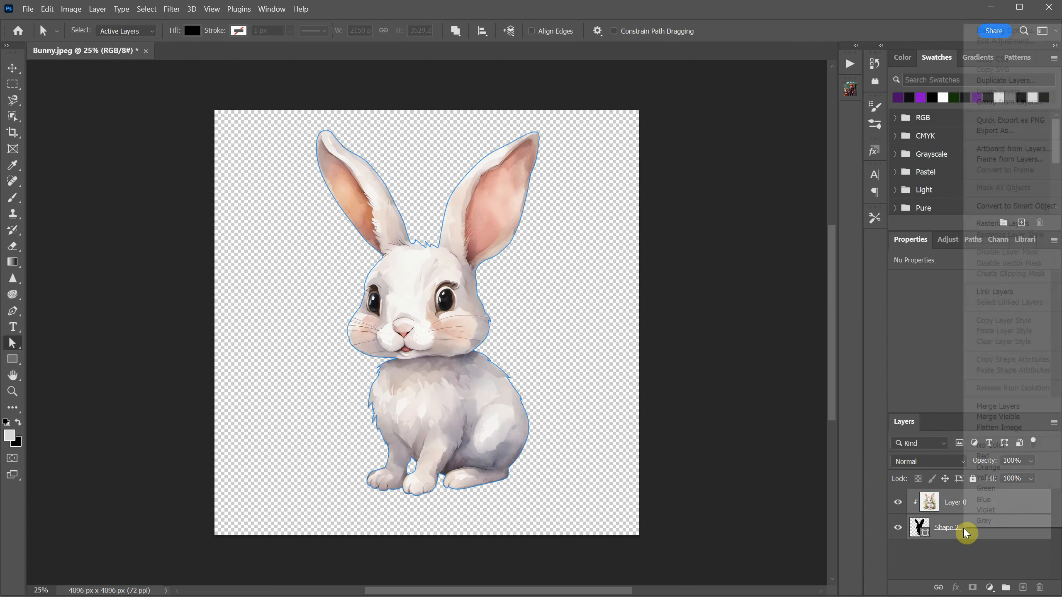
{"action": "left_click", "coordinate": [980, 407]}
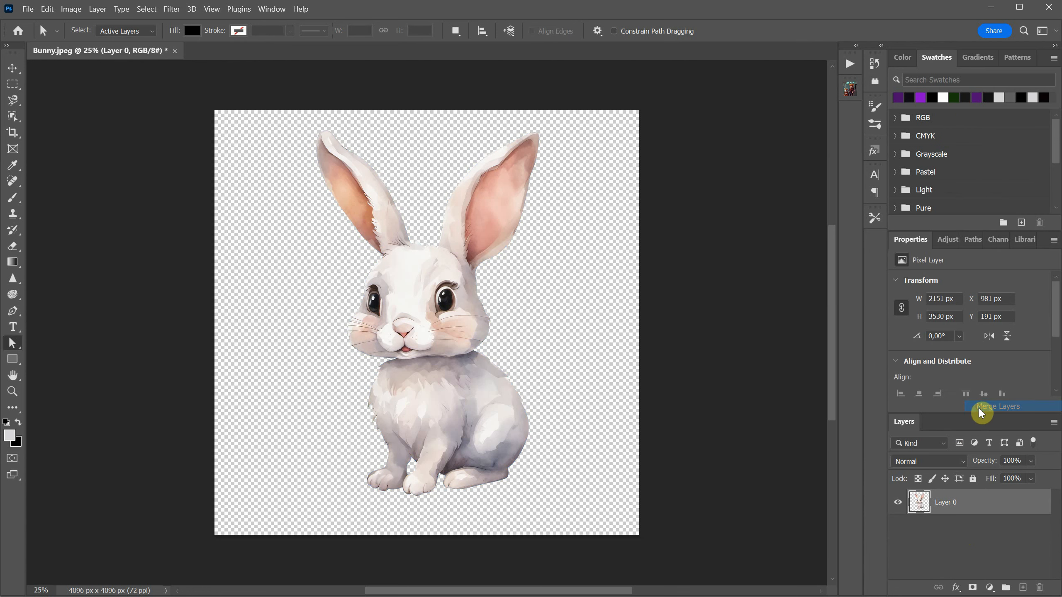
Trim the canvas on all four sides based on transparent pixels
{"action": "left_click", "coordinate": [71, 8]}
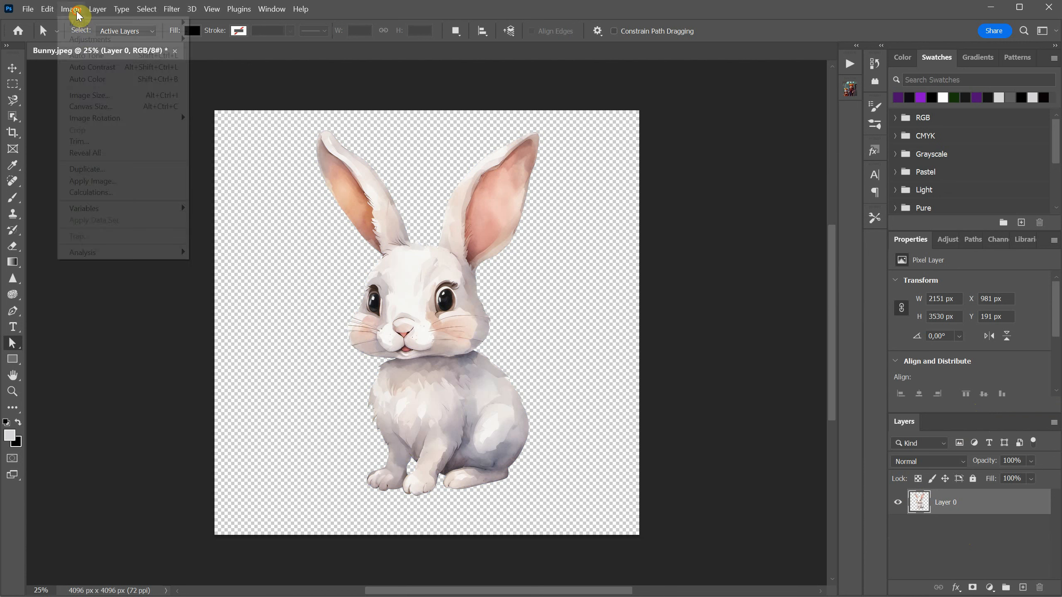
{"action": "left_click", "coordinate": [97, 140]}
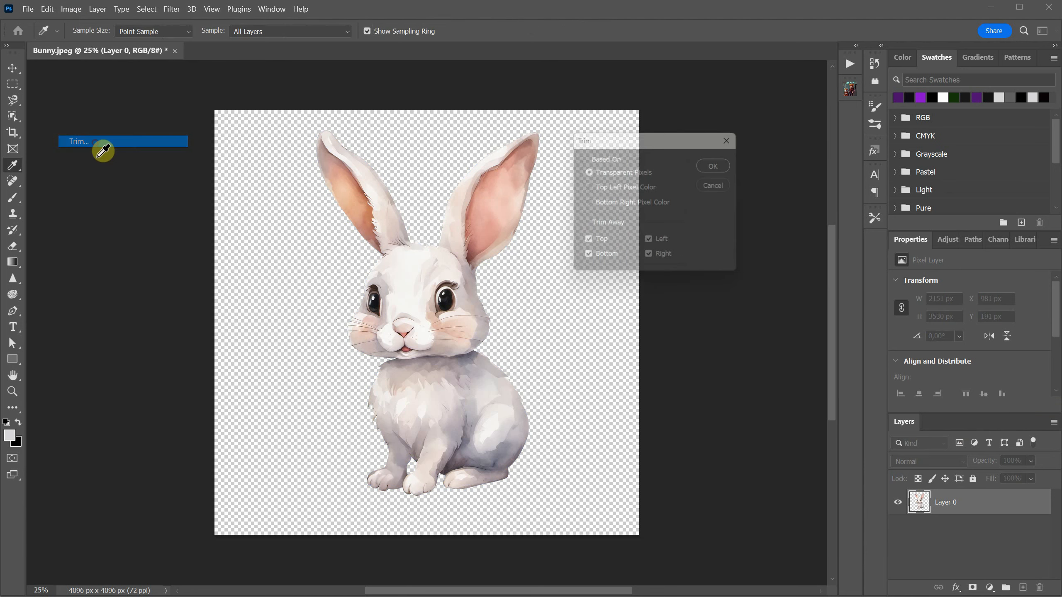
{"action": "left_click", "coordinate": [716, 167]}
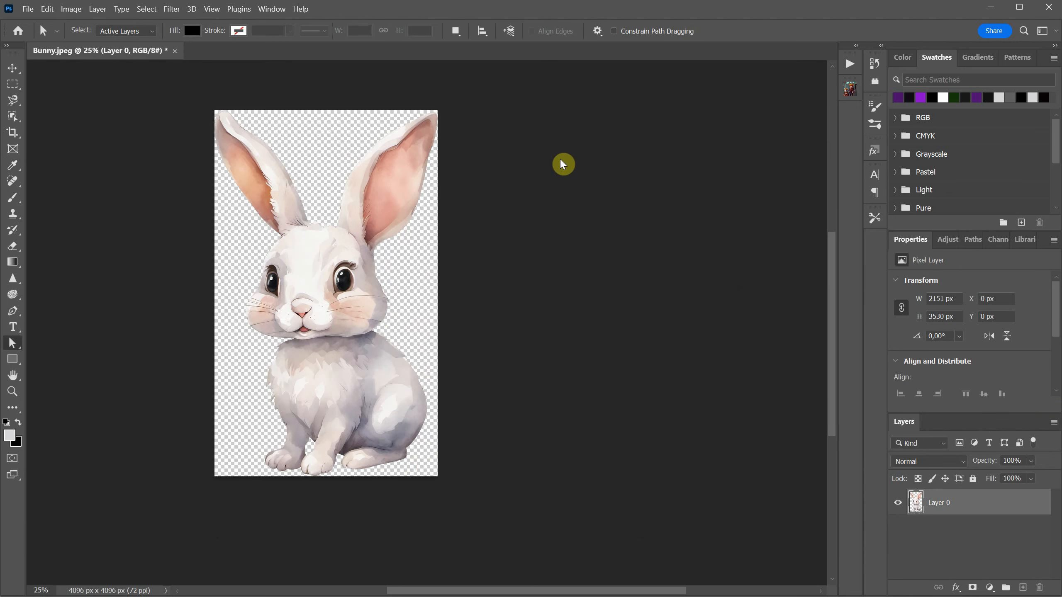
Save a copy of the cutout as Bunny.png in PNG format with the Large file size (Fastest saving) option
{"action": "left_click", "coordinate": [28, 8]}
{"action": "left_click", "coordinate": [84, 156]}
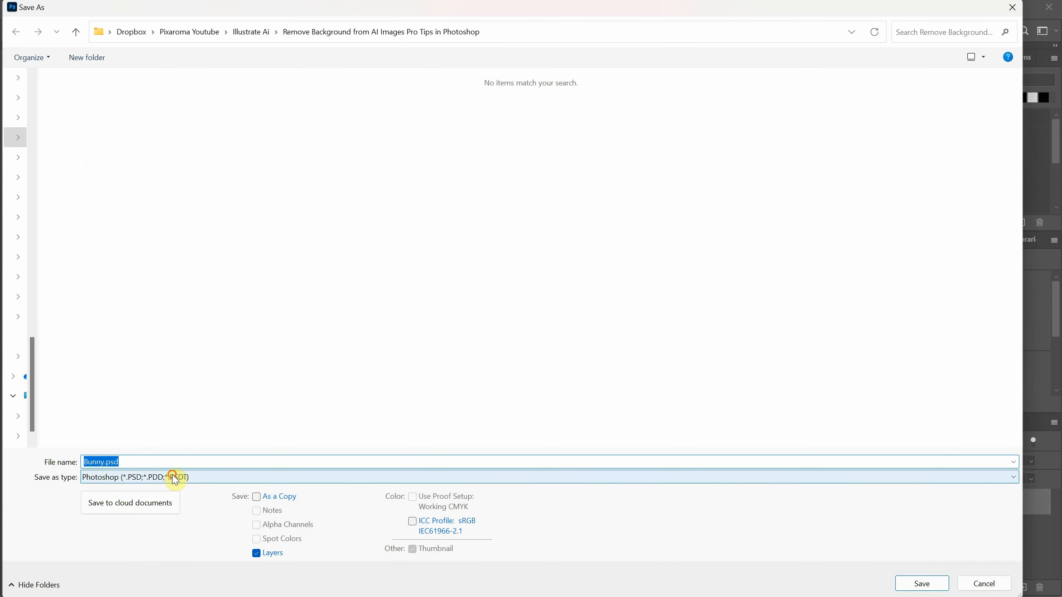
{"action": "left_click", "coordinate": [174, 478]}
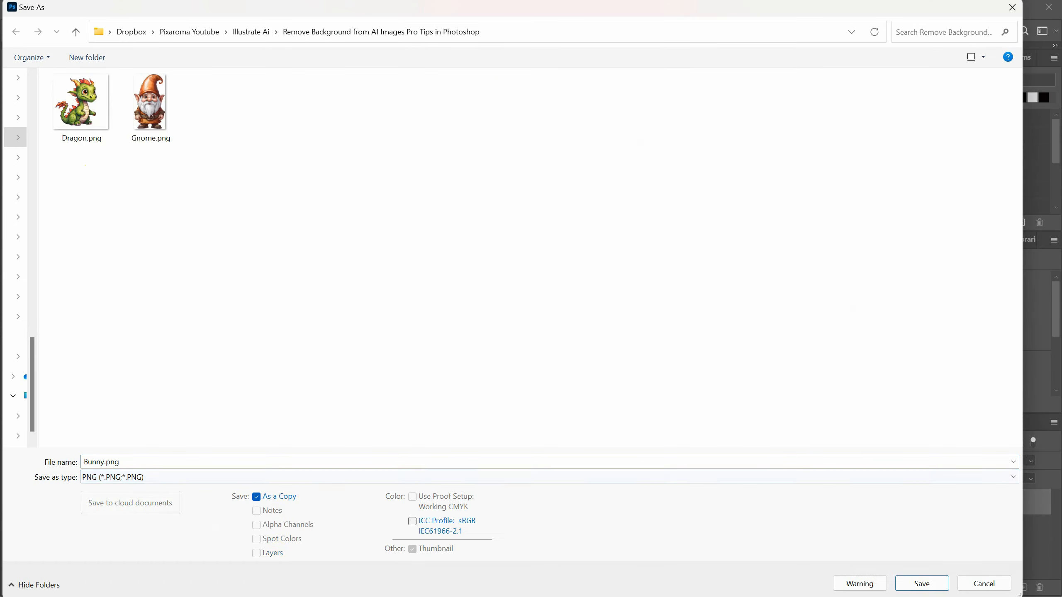
{"action": "left_click", "coordinate": [935, 585]}
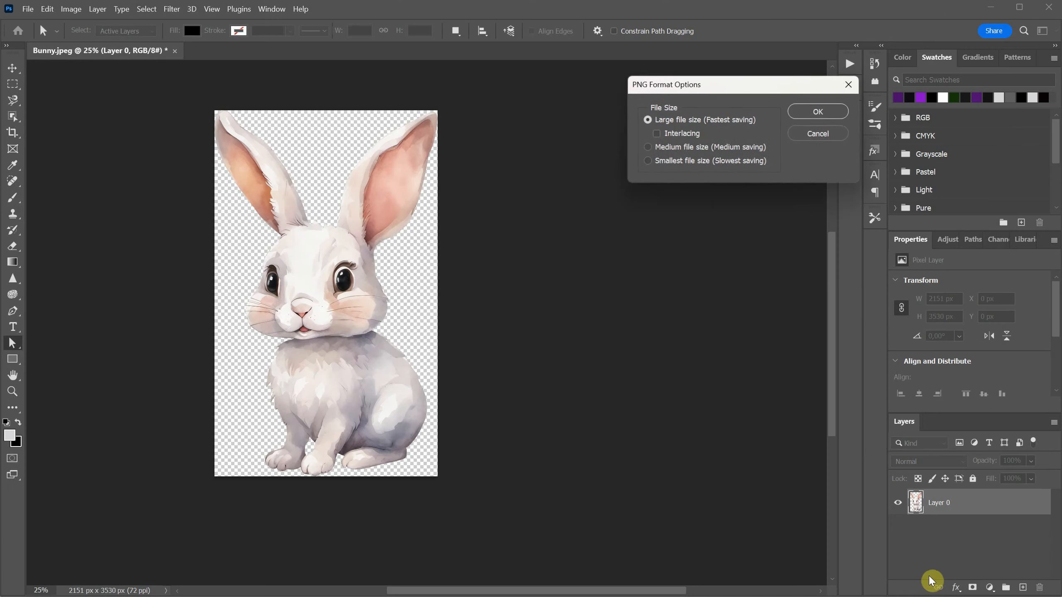
{"action": "left_click", "coordinate": [811, 114]}
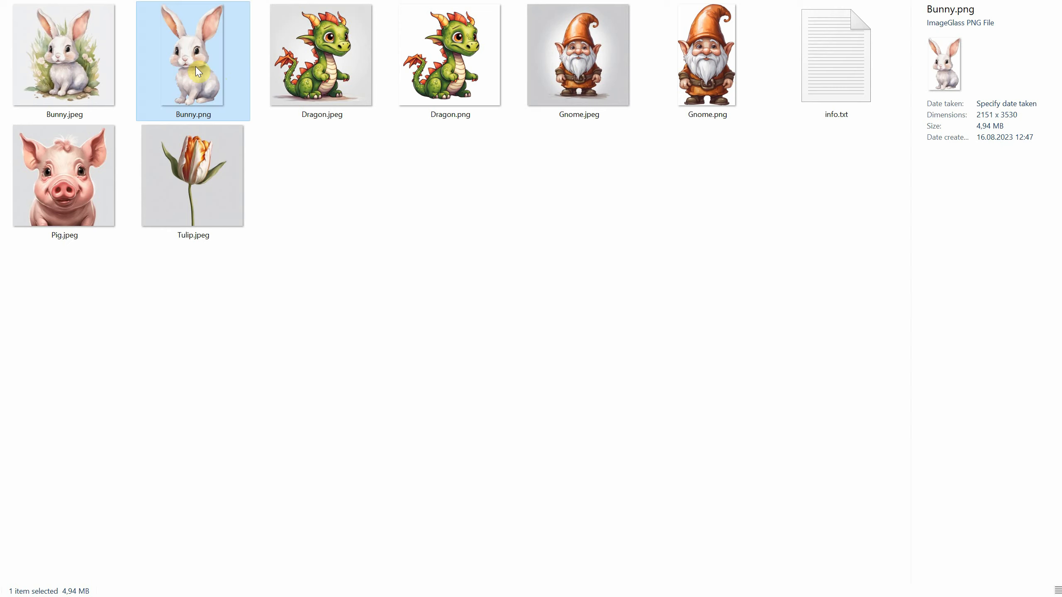
Place Bunny.png from the file manager into the 4.png portrait in Photoshop, scaled to about 243 × 399 px on the woman's shoulder
{"action": "left_click_drag", "start_coordinate": [194, 64], "coordinate": [504, 328]}
{"action": "key", "text": "alt+Tab"}
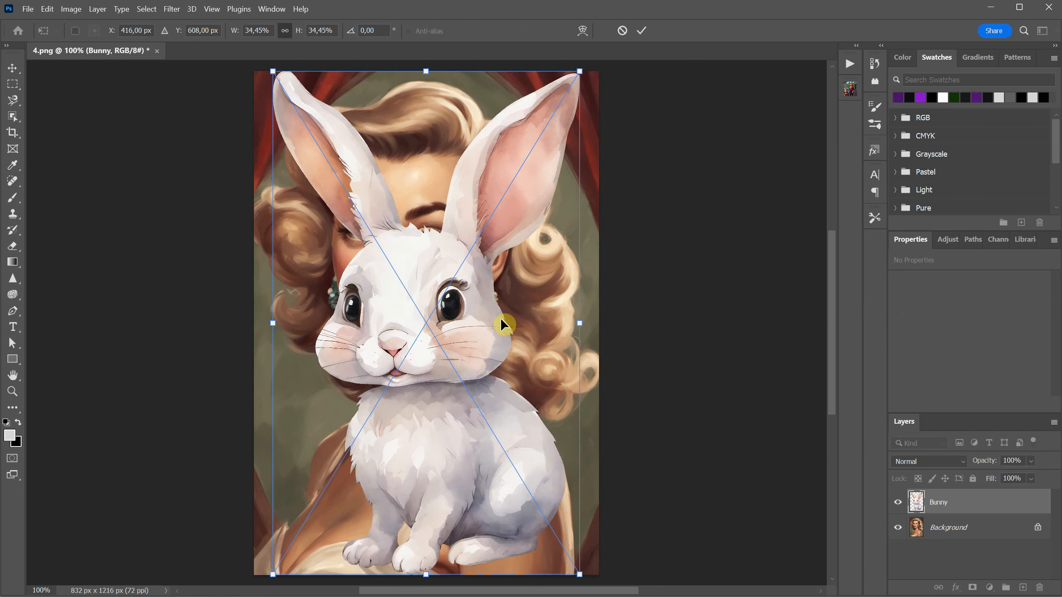
{"action": "left_click_drag", "start_coordinate": [563, 68], "coordinate": [484, 336]}
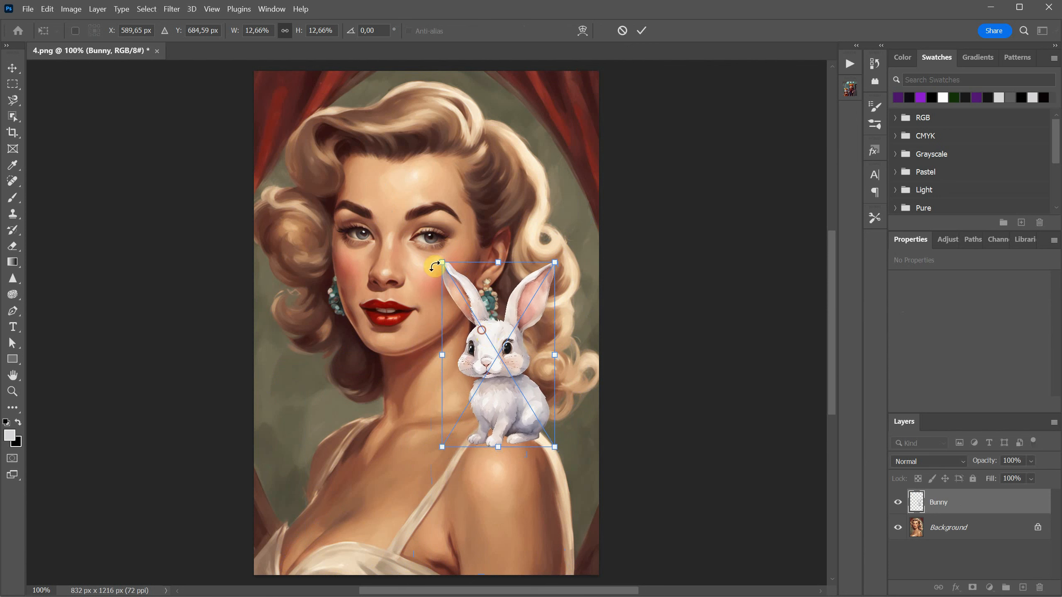
{"action": "left_click_drag", "start_coordinate": [440, 258], "coordinate": [480, 313]}
{"action": "key", "text": "Return"}
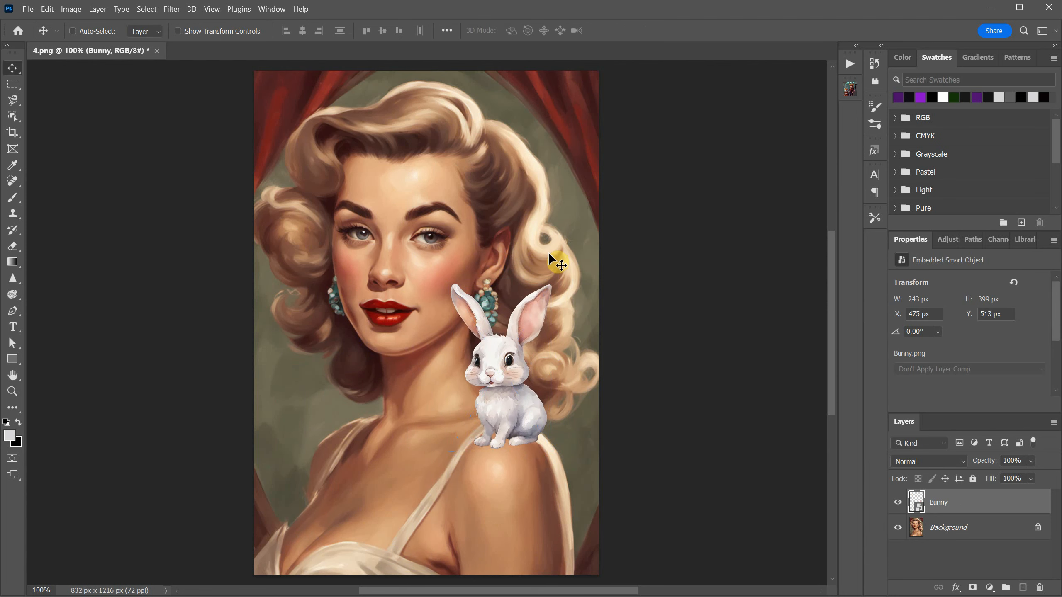